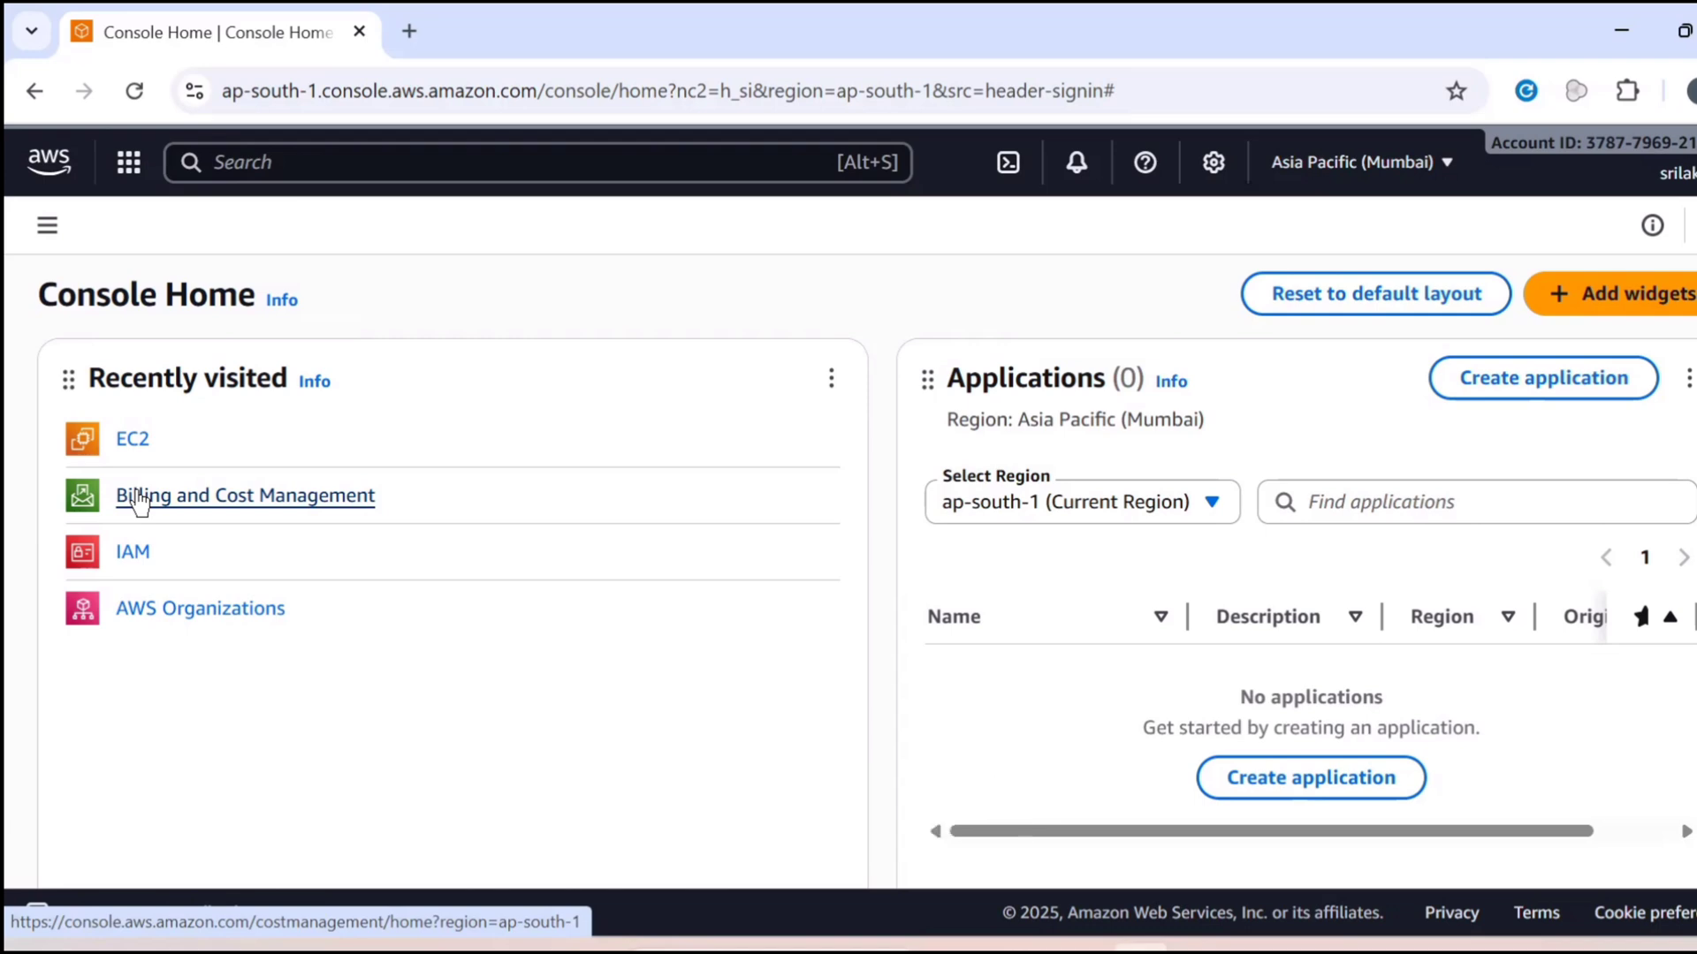
# Open the EC2 service and begin launching an instance named App-1
pyautogui.click(140, 449)
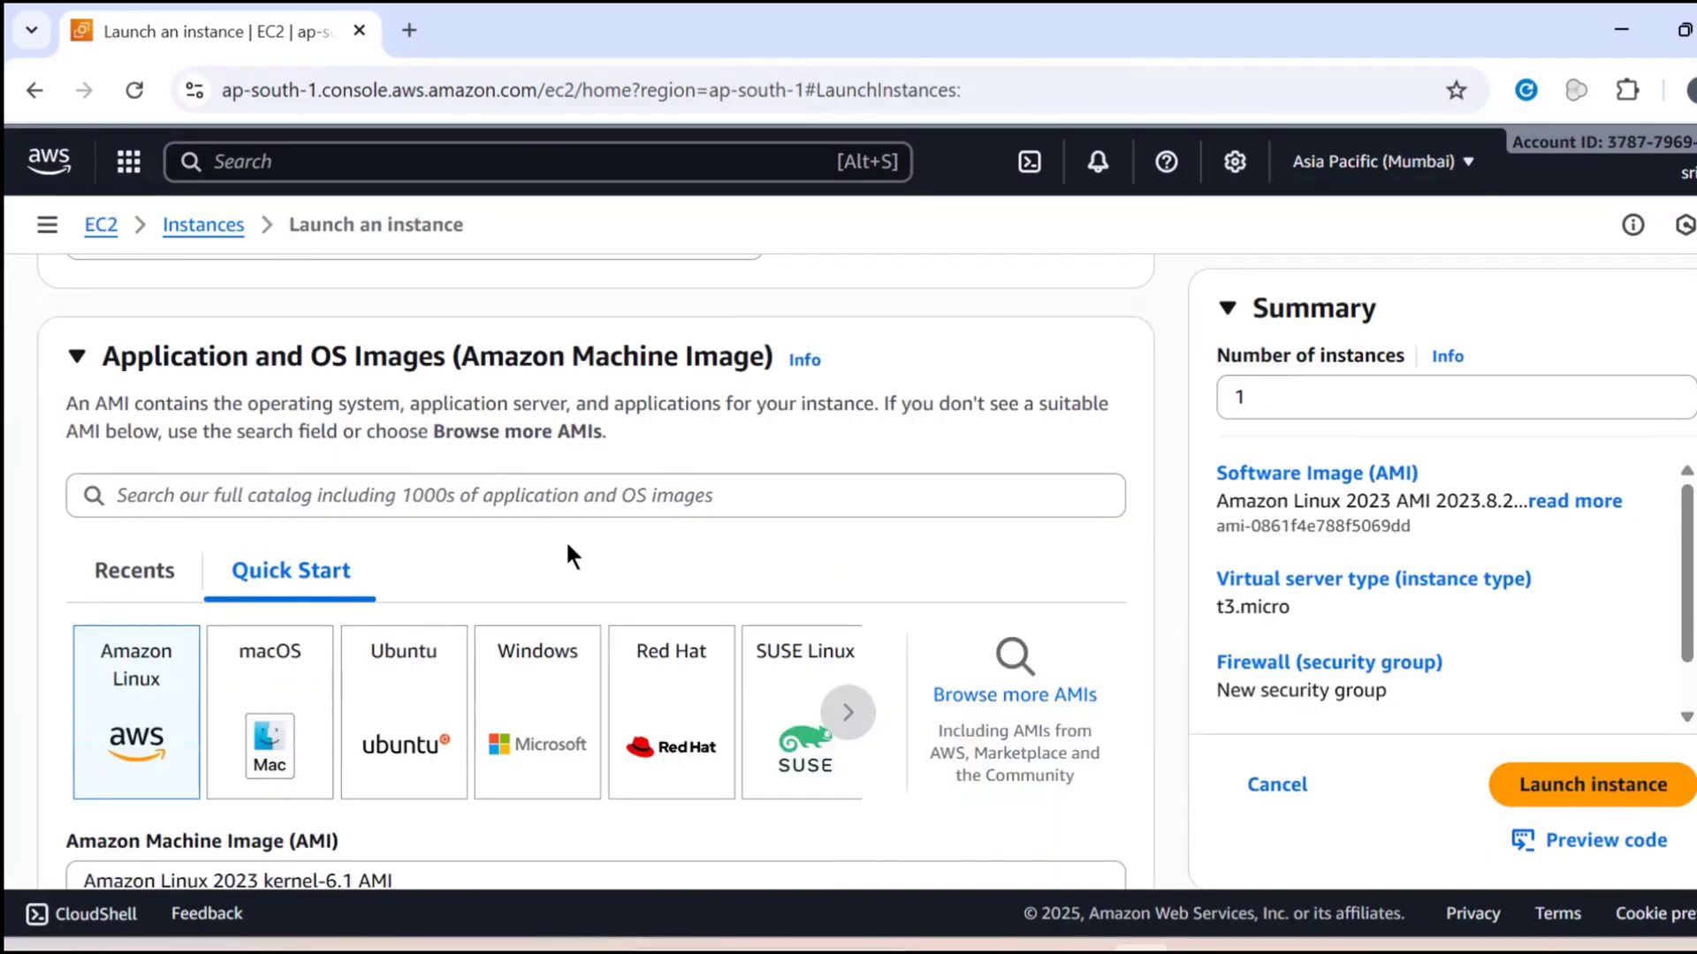
pyautogui.scroll(5, 565, 539)
pyautogui.click(420, 648)
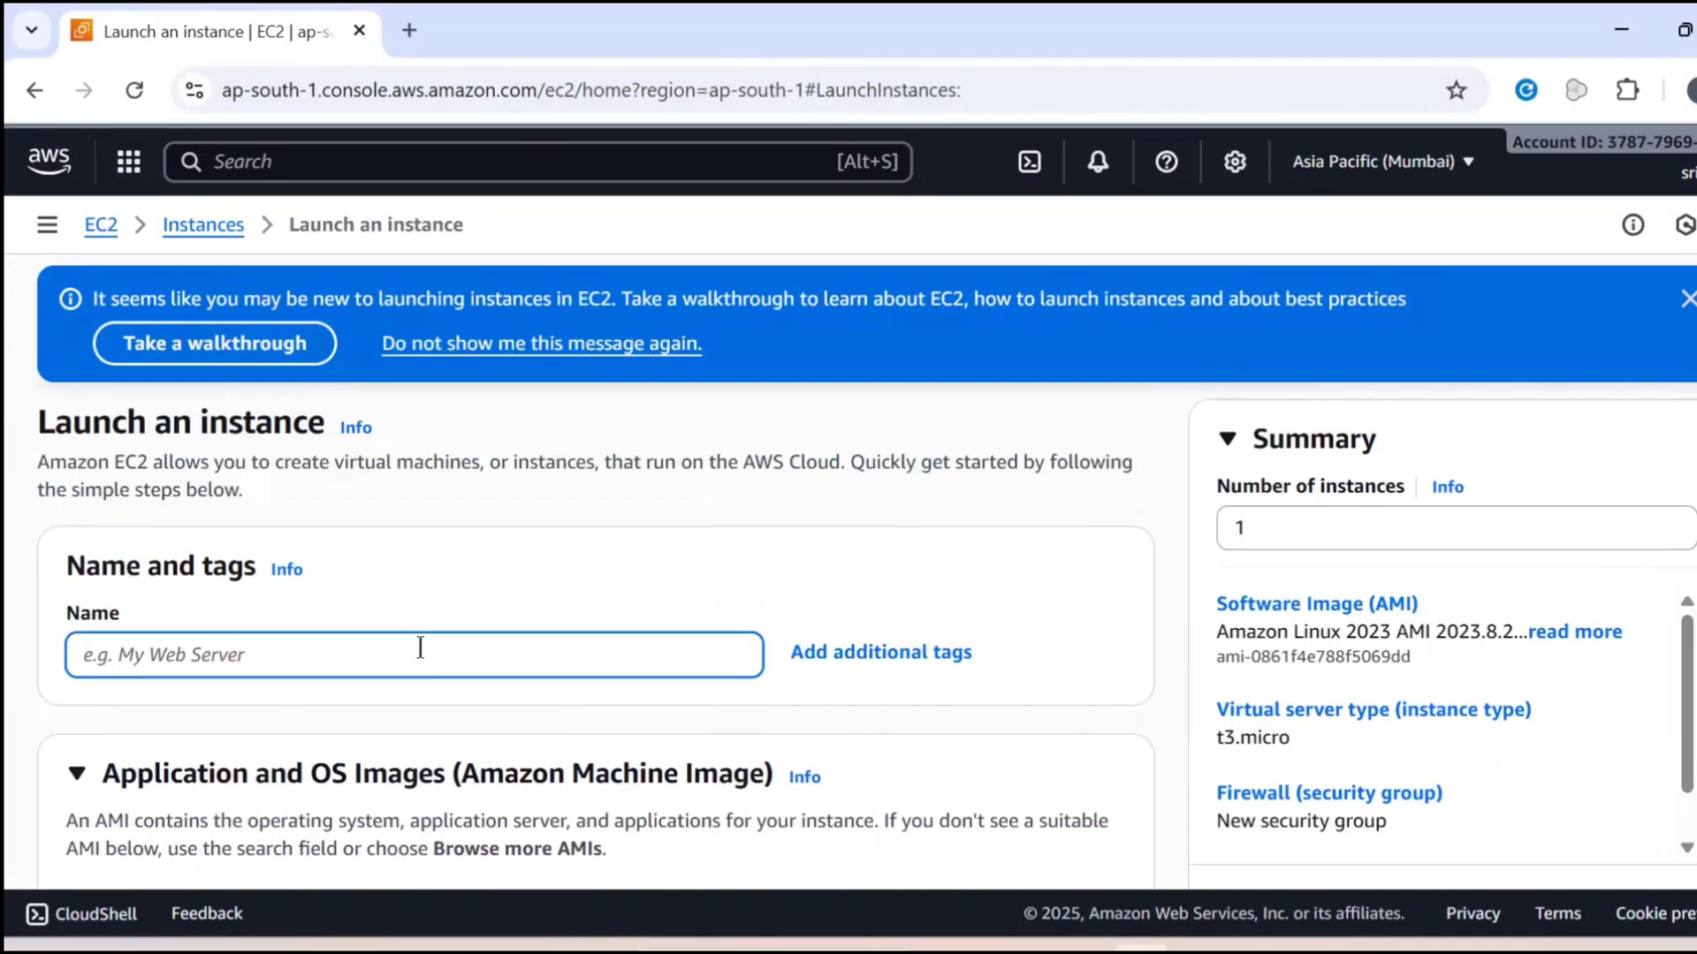
pyautogui.write('Ap')
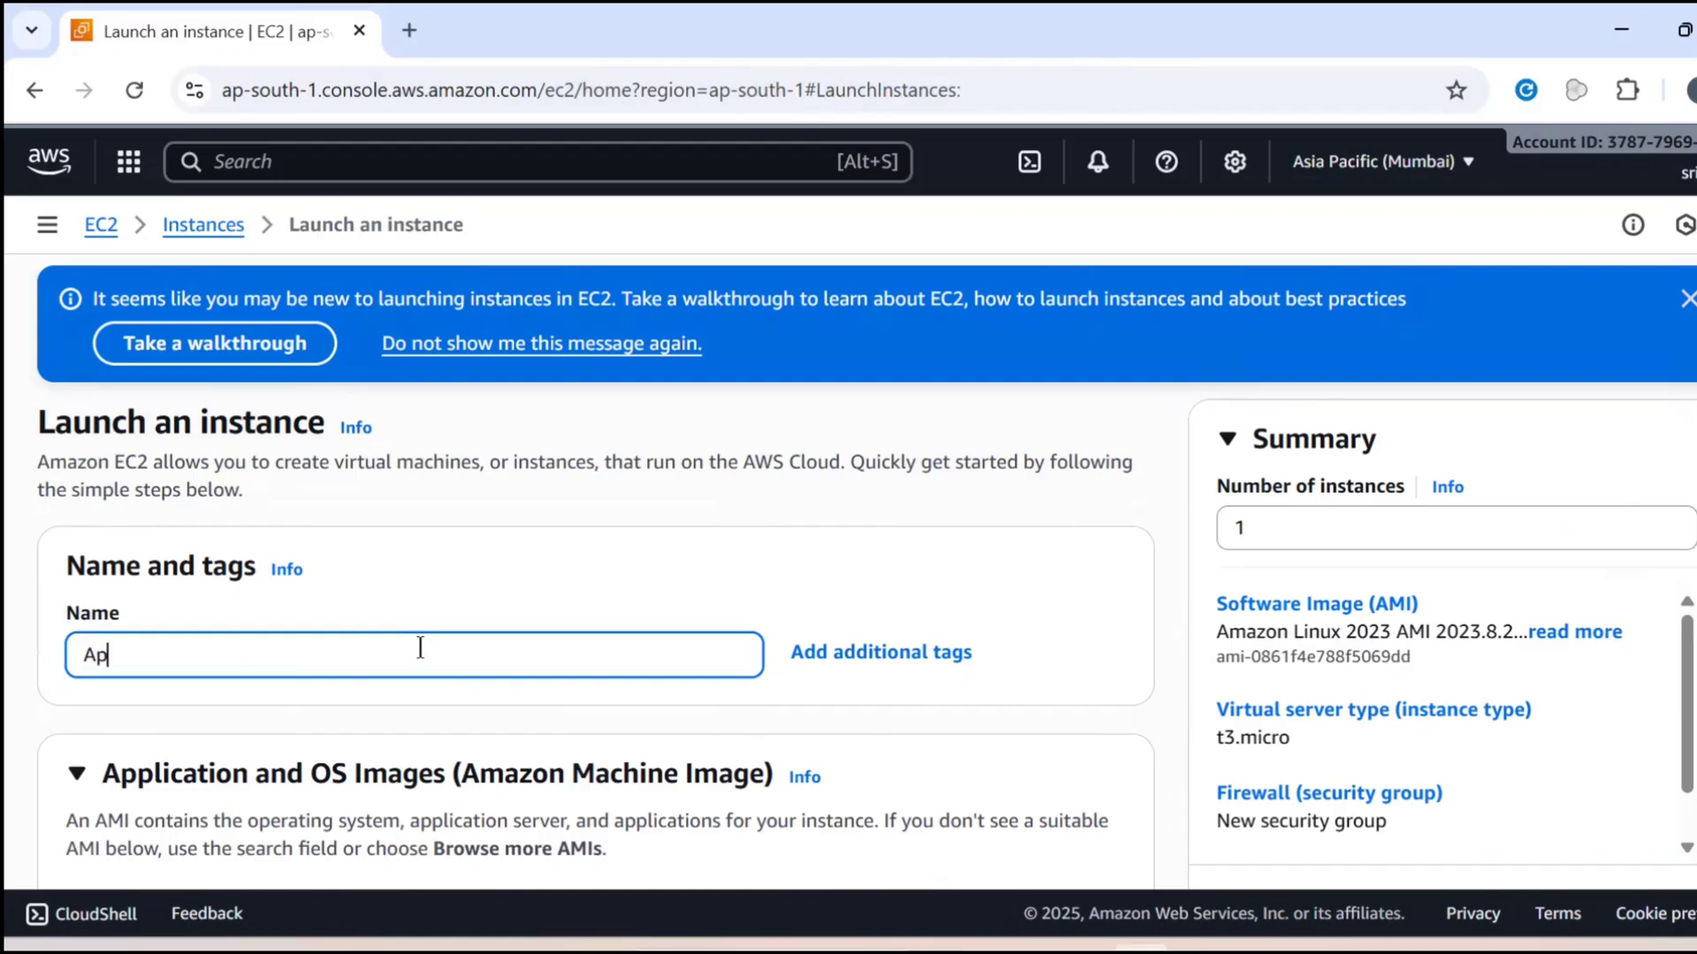
pyautogui.write('p-1')
# Choose t2.micro as the instance type for the new instance
pyautogui.scroll(-7, 332, 265)
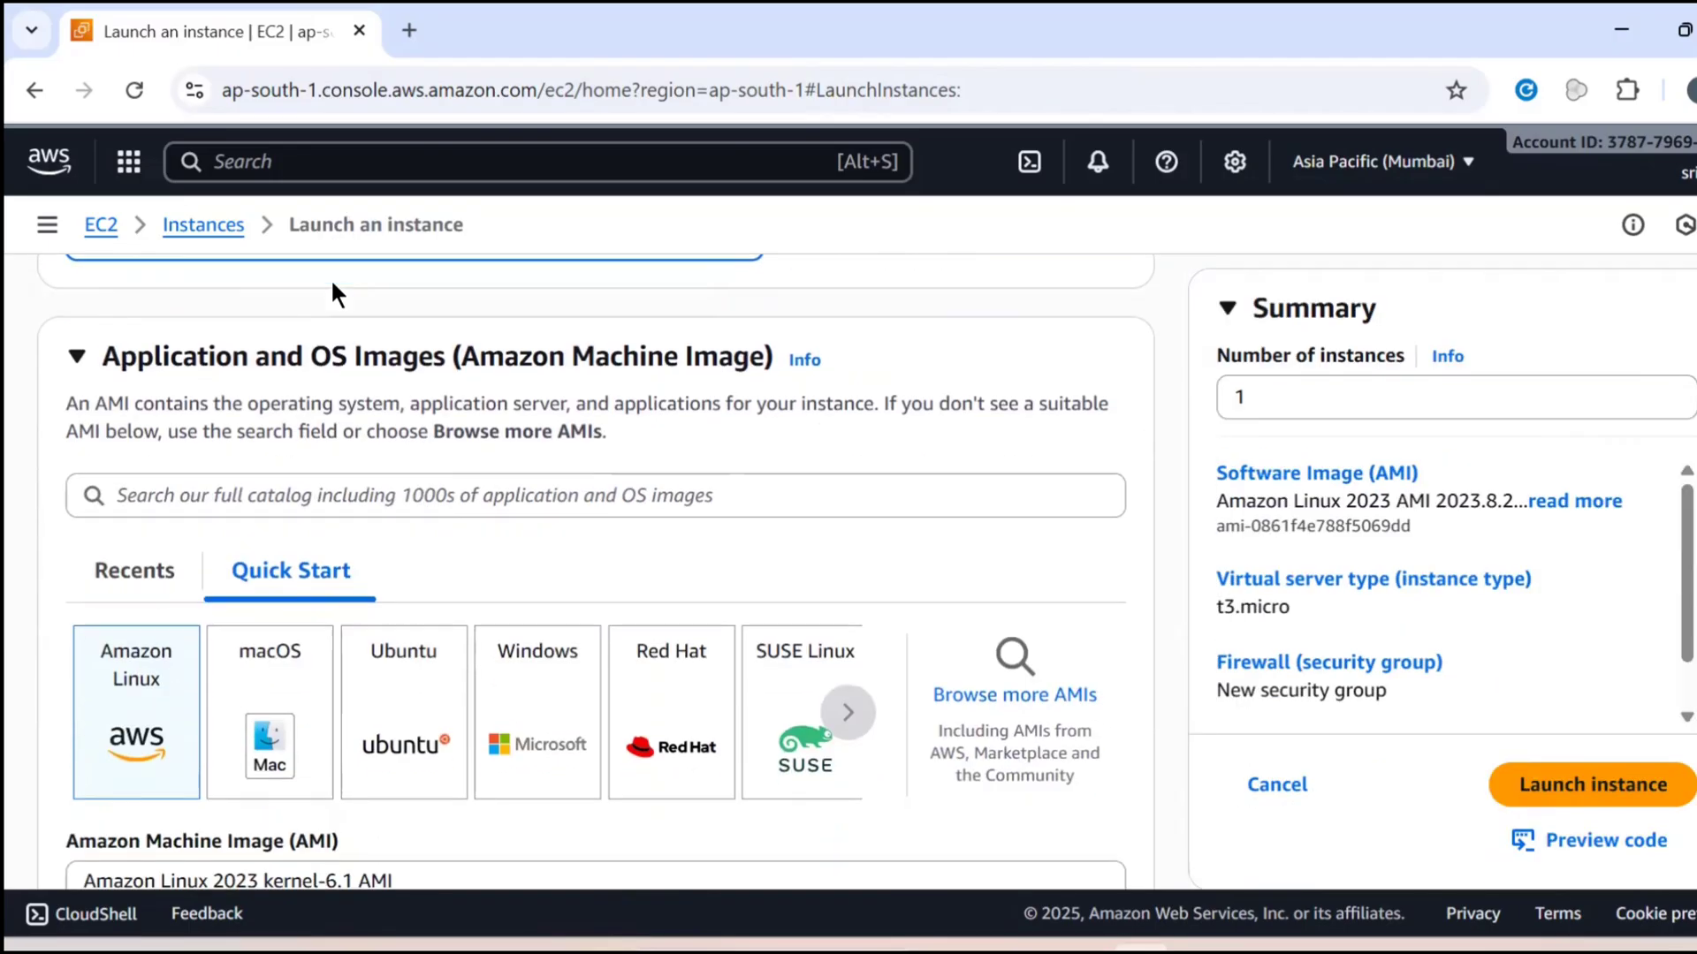
pyautogui.scroll(-9, 152, 455)
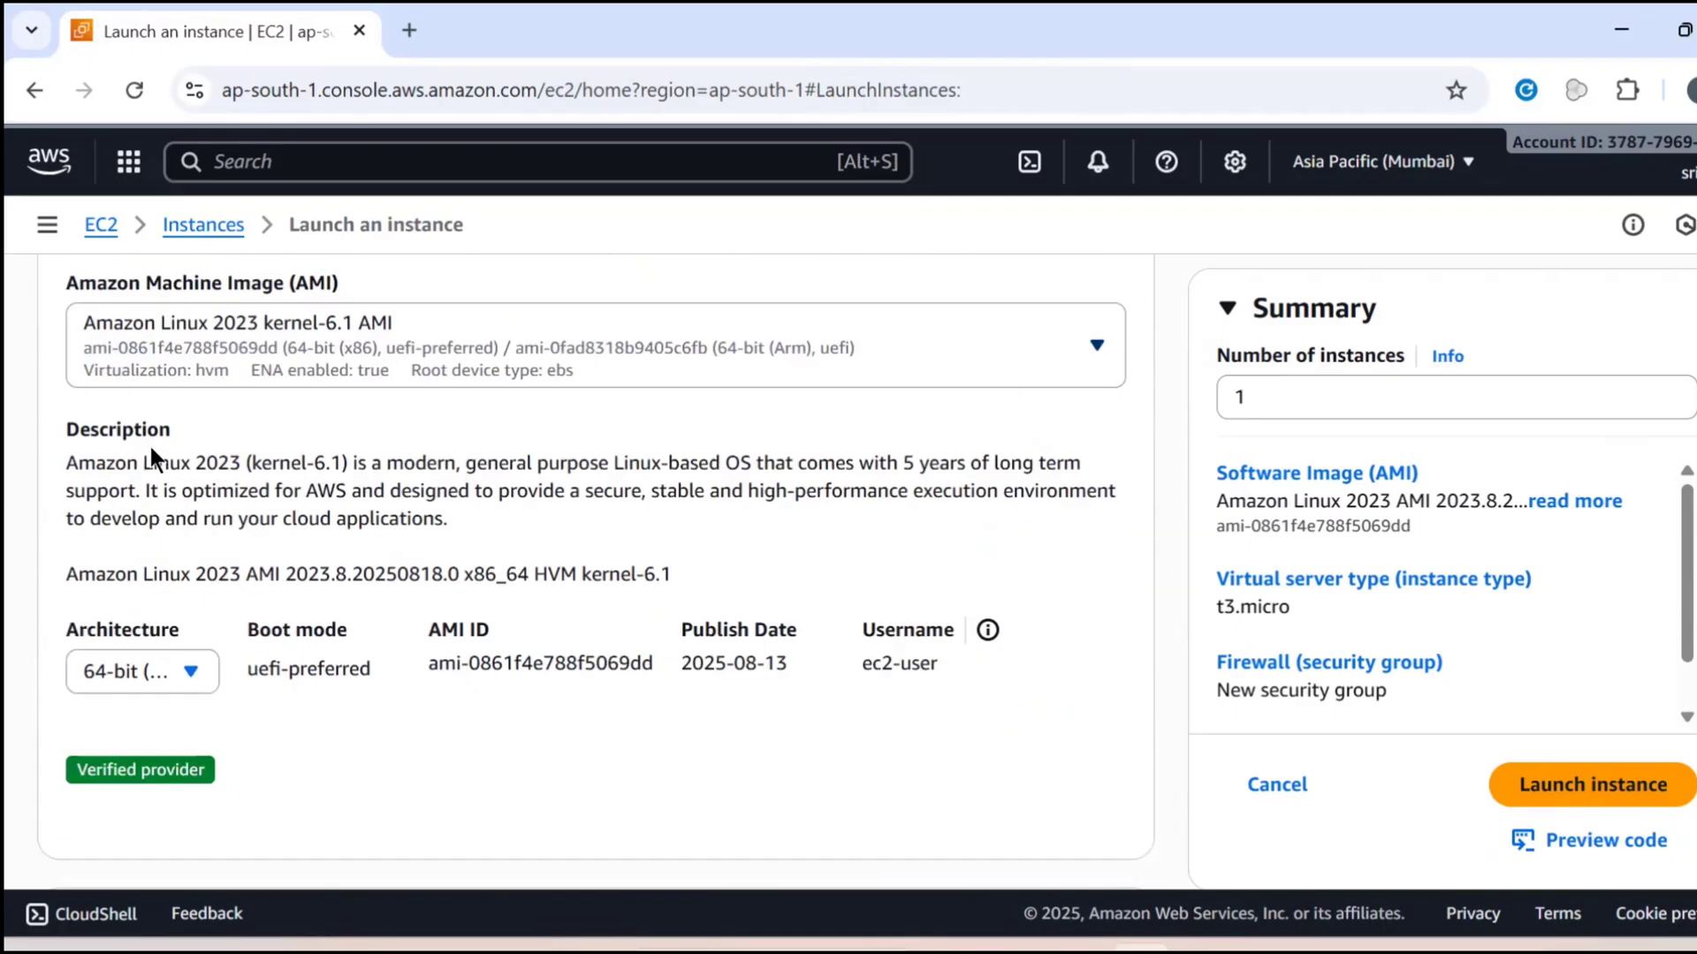
pyautogui.scroll(-2, 152, 450)
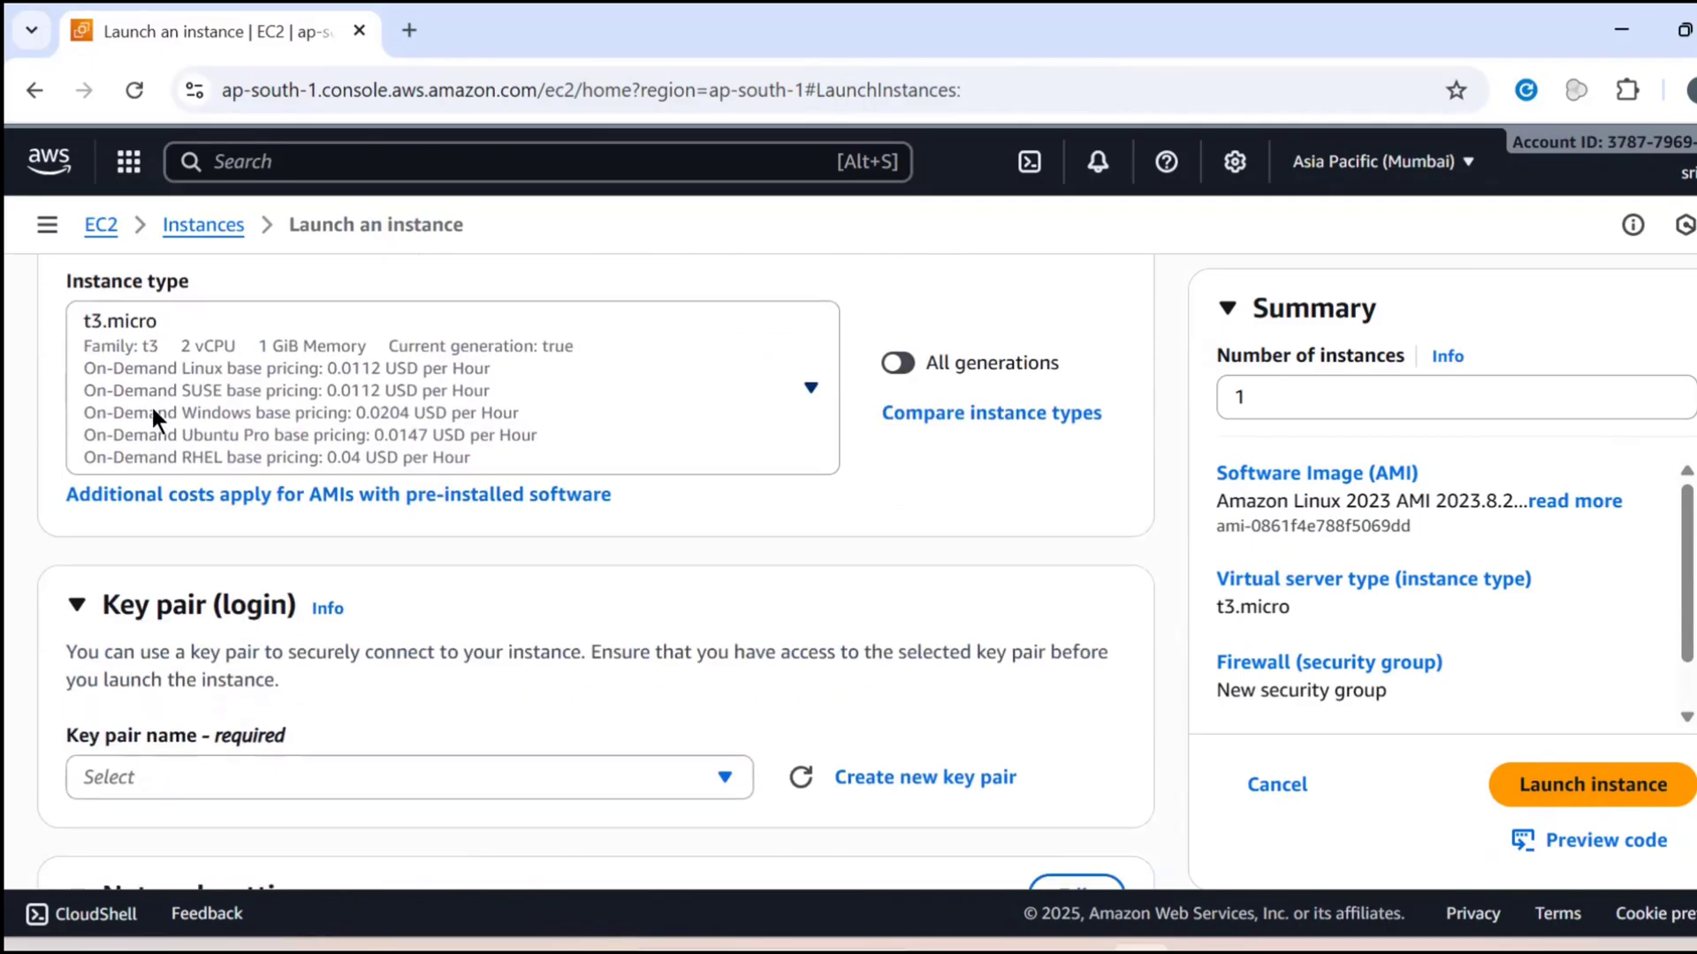
pyautogui.click(152, 417)
pyautogui.scroll(-4, 227, 654)
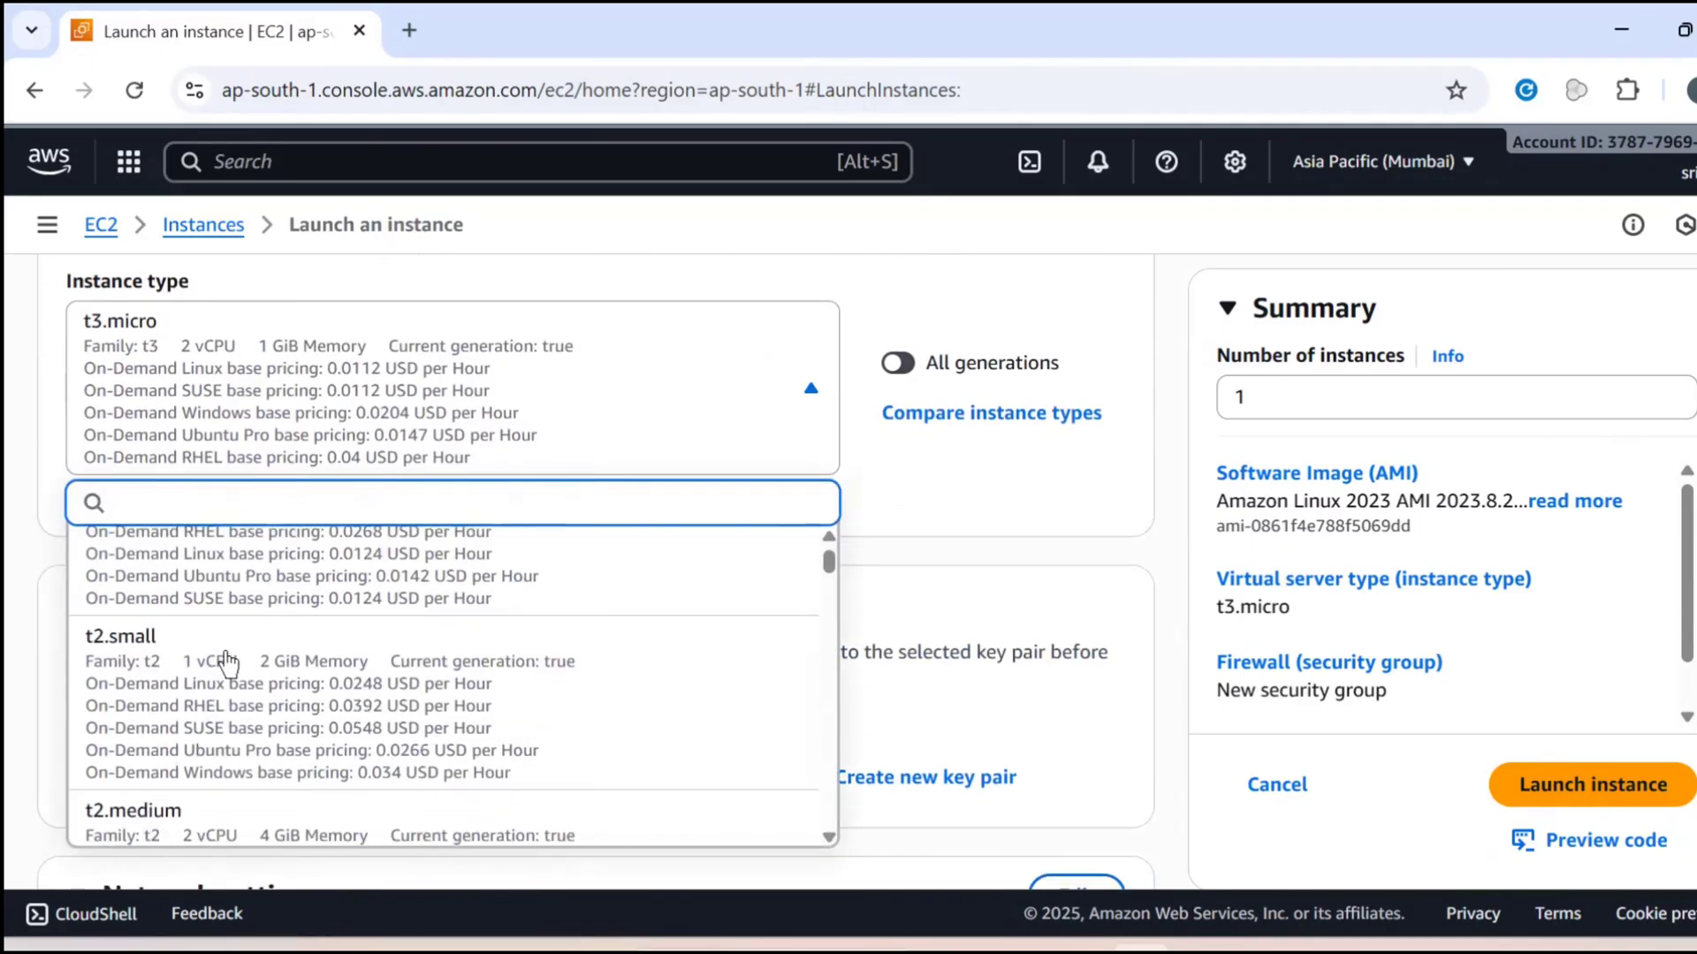
pyautogui.scroll(2, 227, 661)
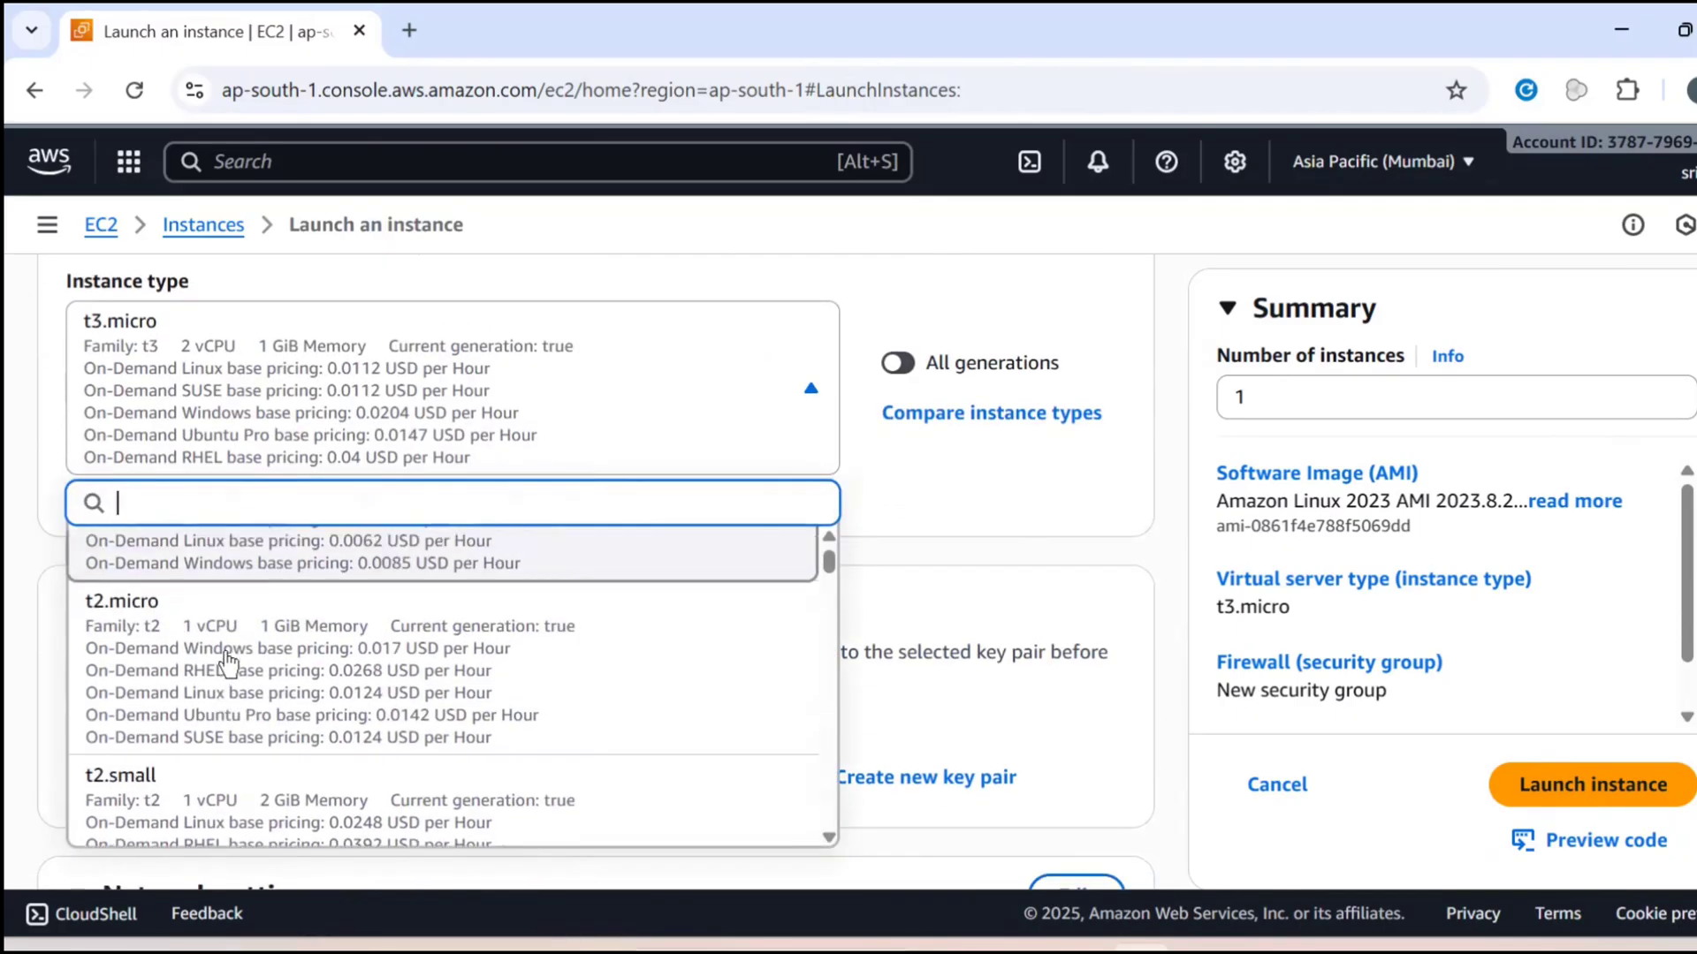
pyautogui.click(211, 720)
# Create a new RSA key pair named appkey1 in .pem format for logging in to the instance
pyautogui.scroll(-2, 225, 666)
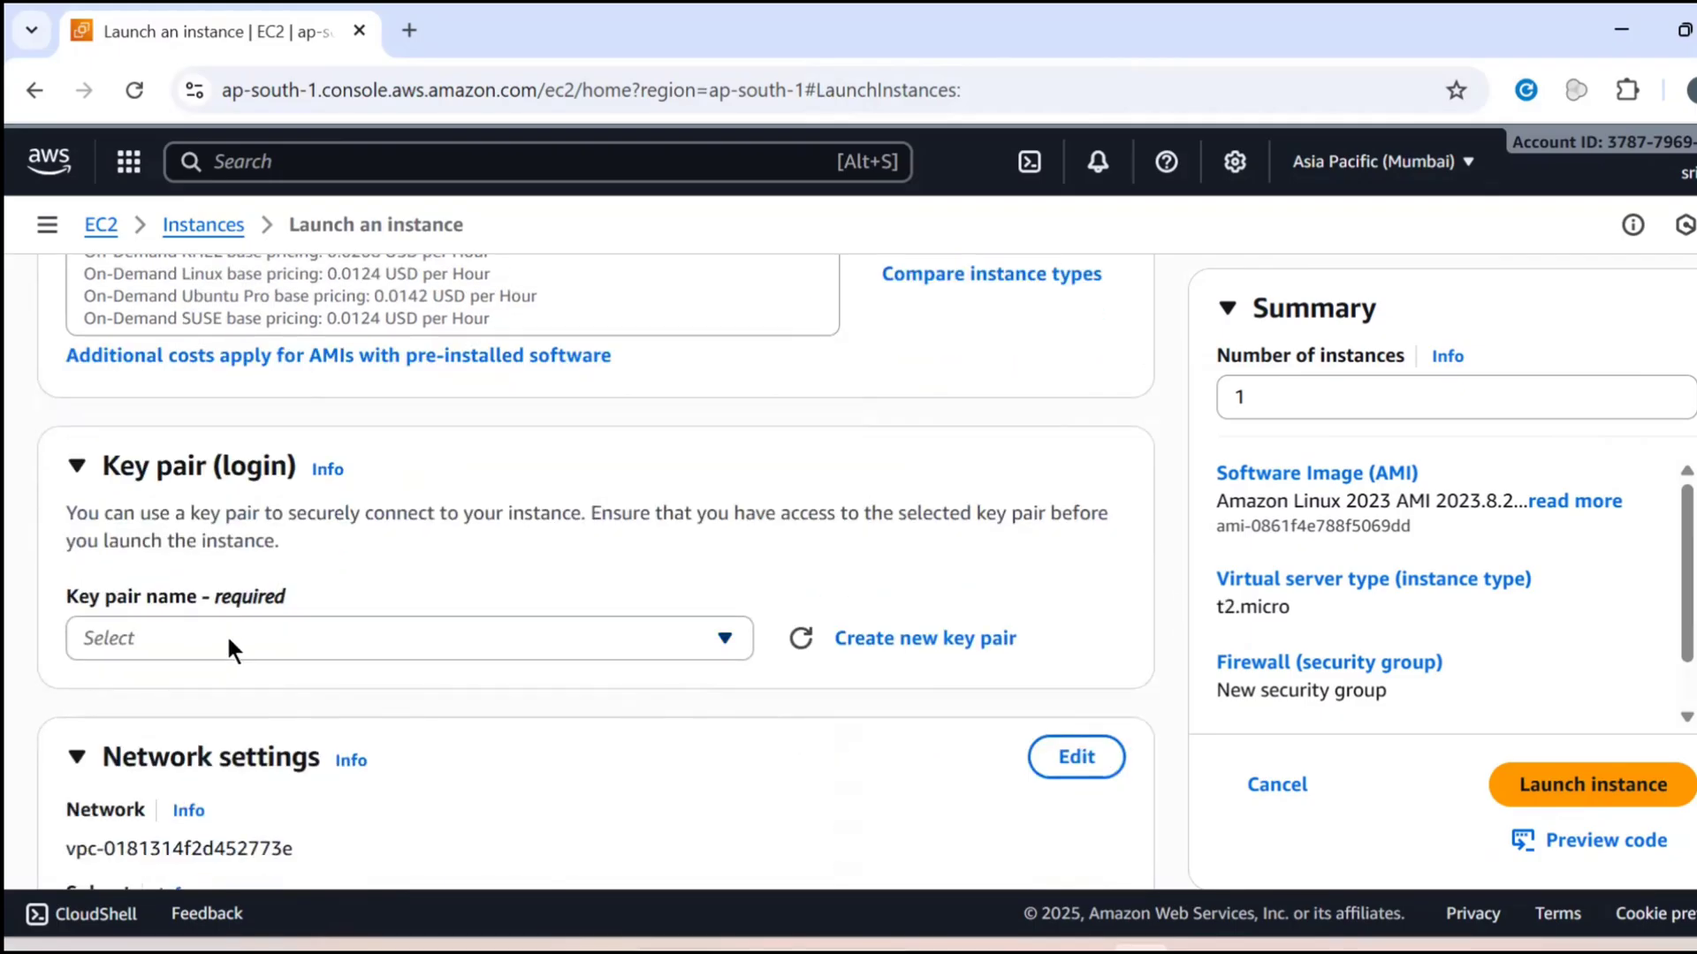
pyautogui.click(228, 638)
pyautogui.click(972, 650)
pyautogui.click(972, 641)
pyautogui.click(798, 426)
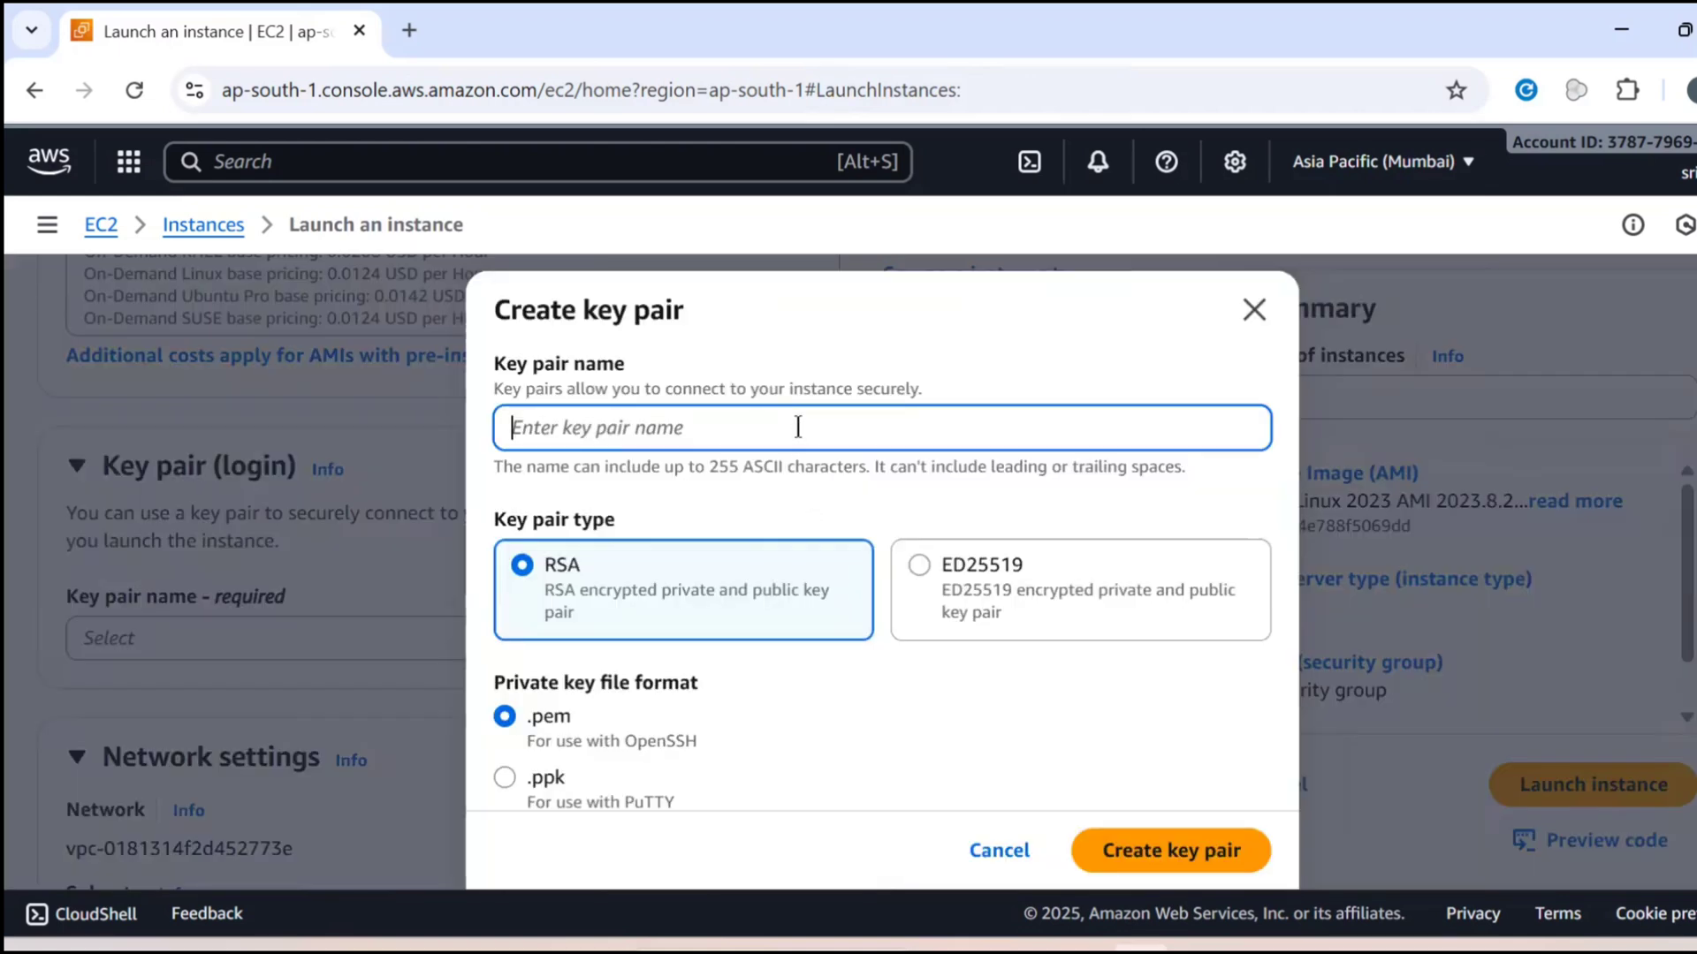
pyautogui.write('app')
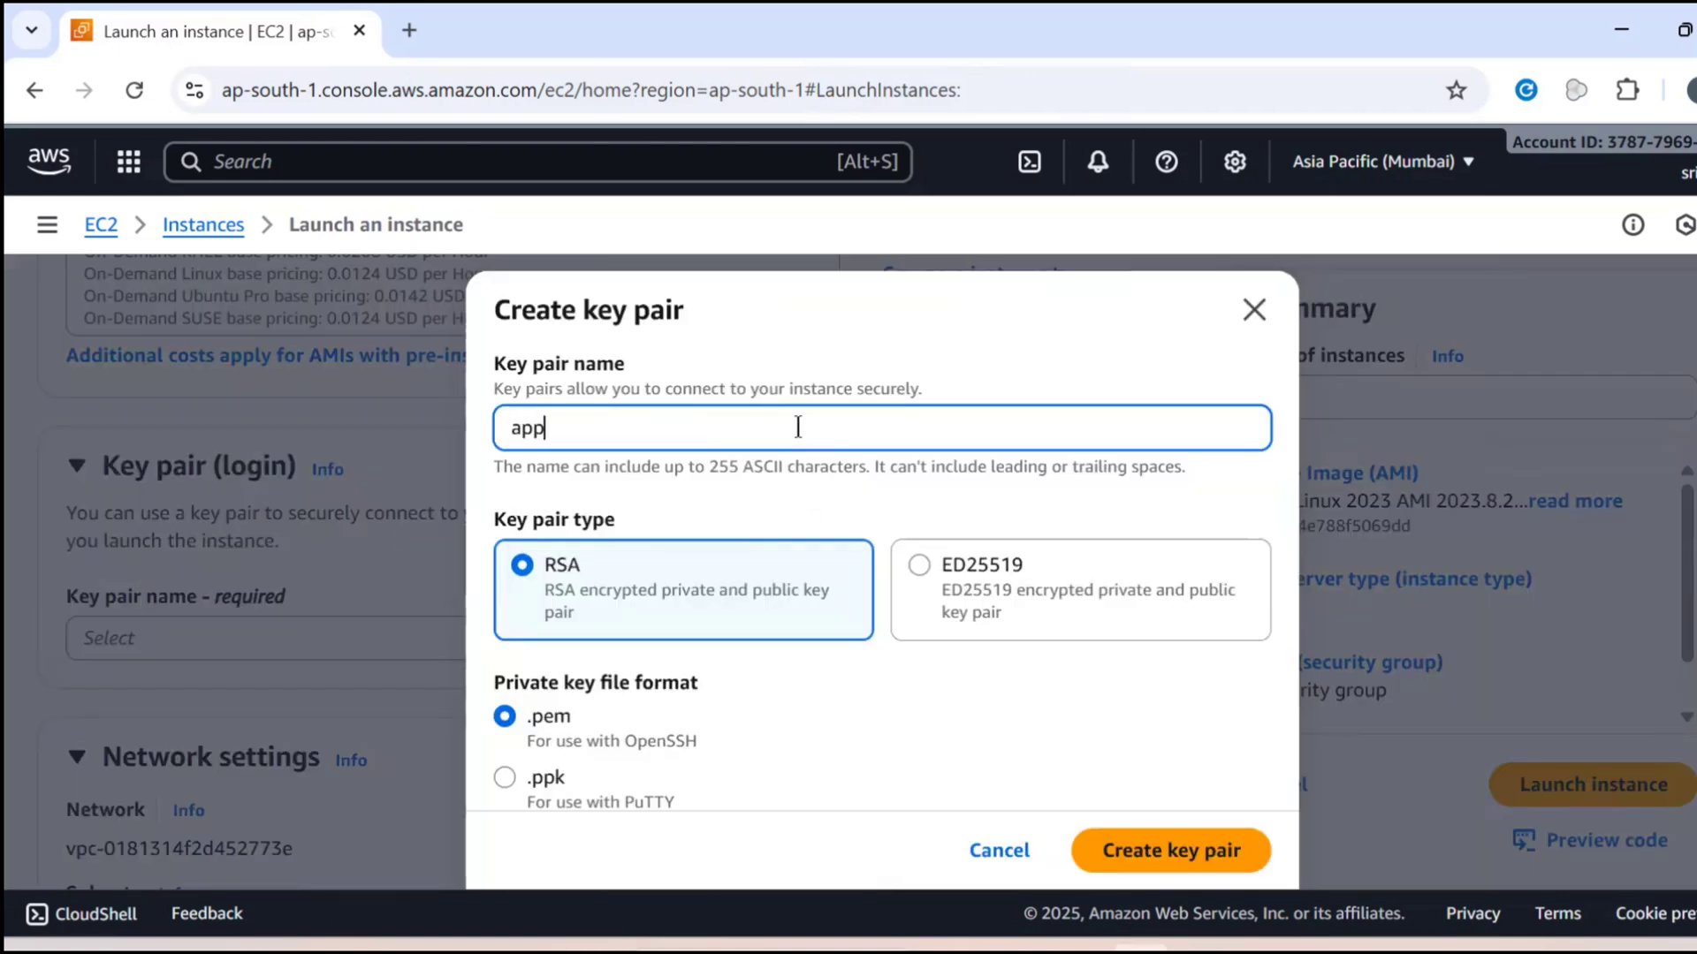
pyautogui.write('key1')
pyautogui.click(1183, 841)
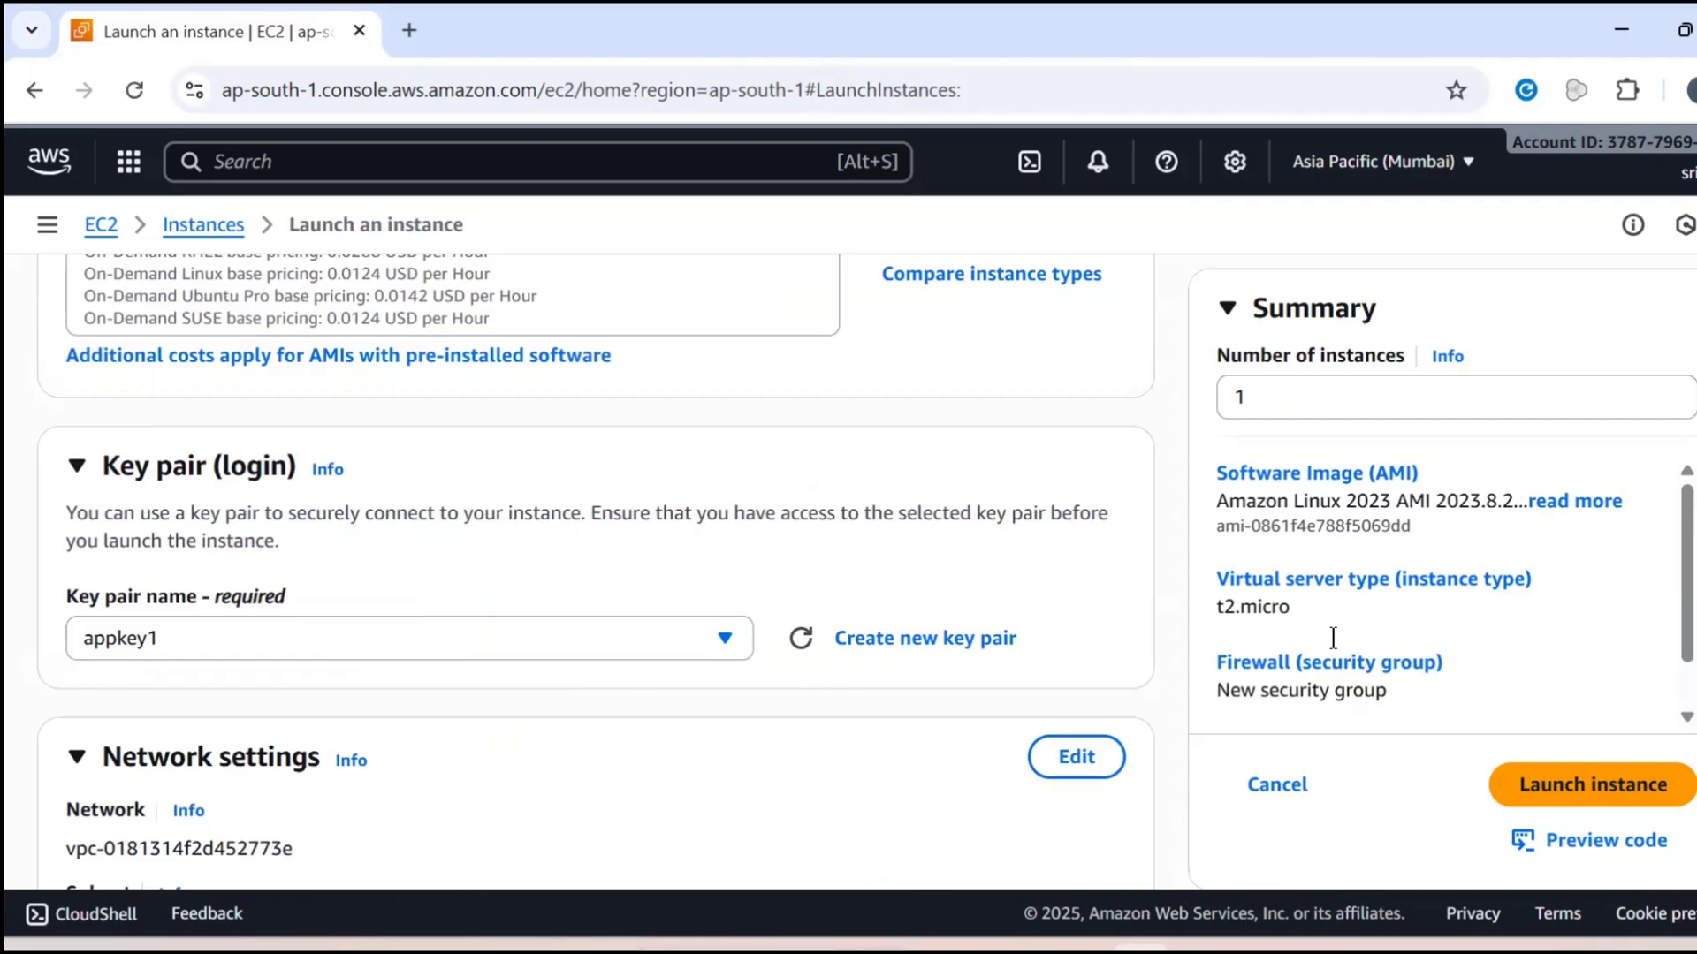
# In the network settings, use an existing security group and assign the default one
pyautogui.scroll(-5, 633, 592)
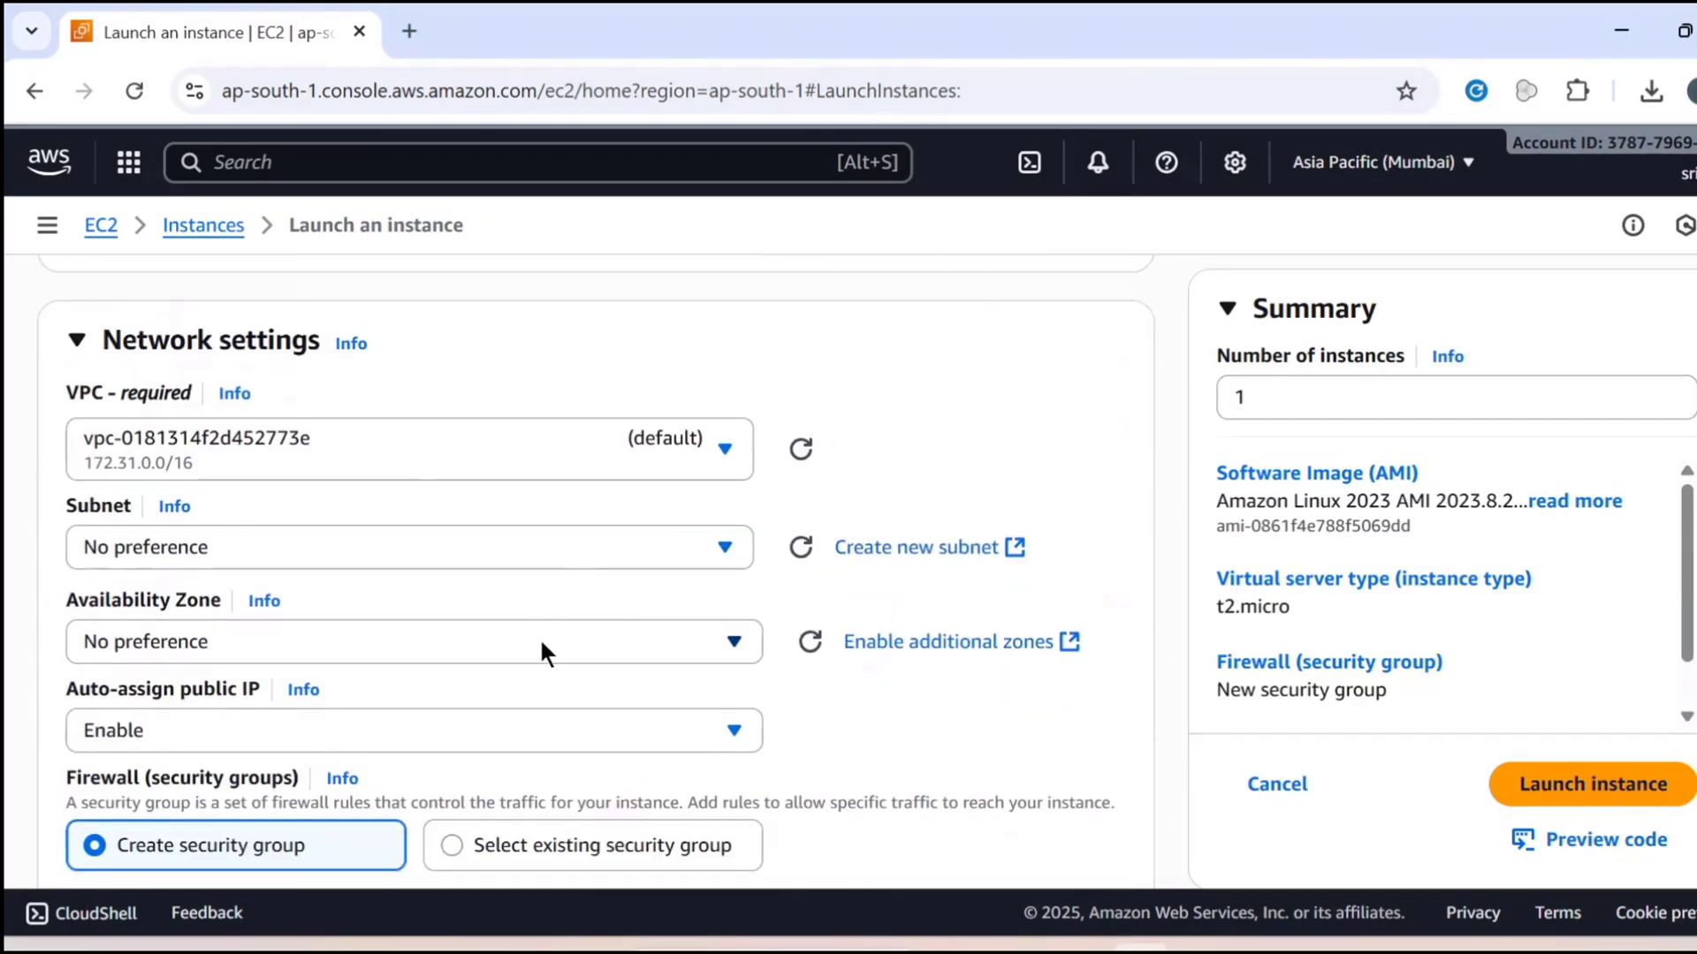
pyautogui.scroll(-2, 542, 665)
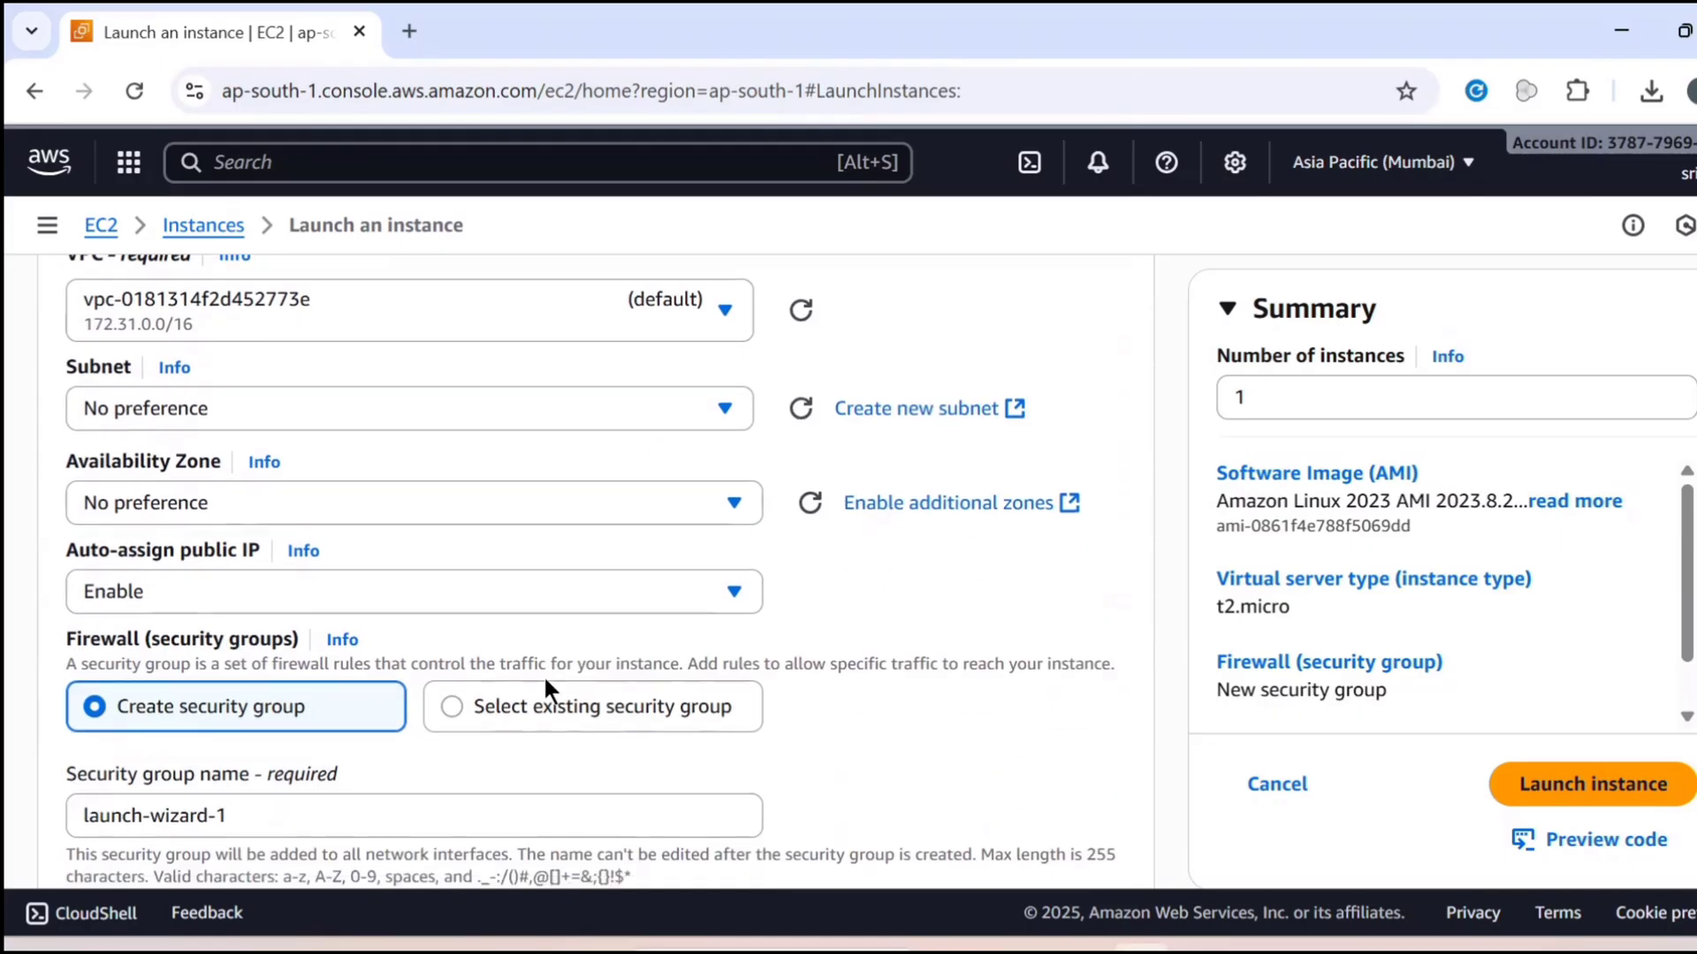
pyautogui.click(542, 705)
pyautogui.scroll(-3, 543, 708)
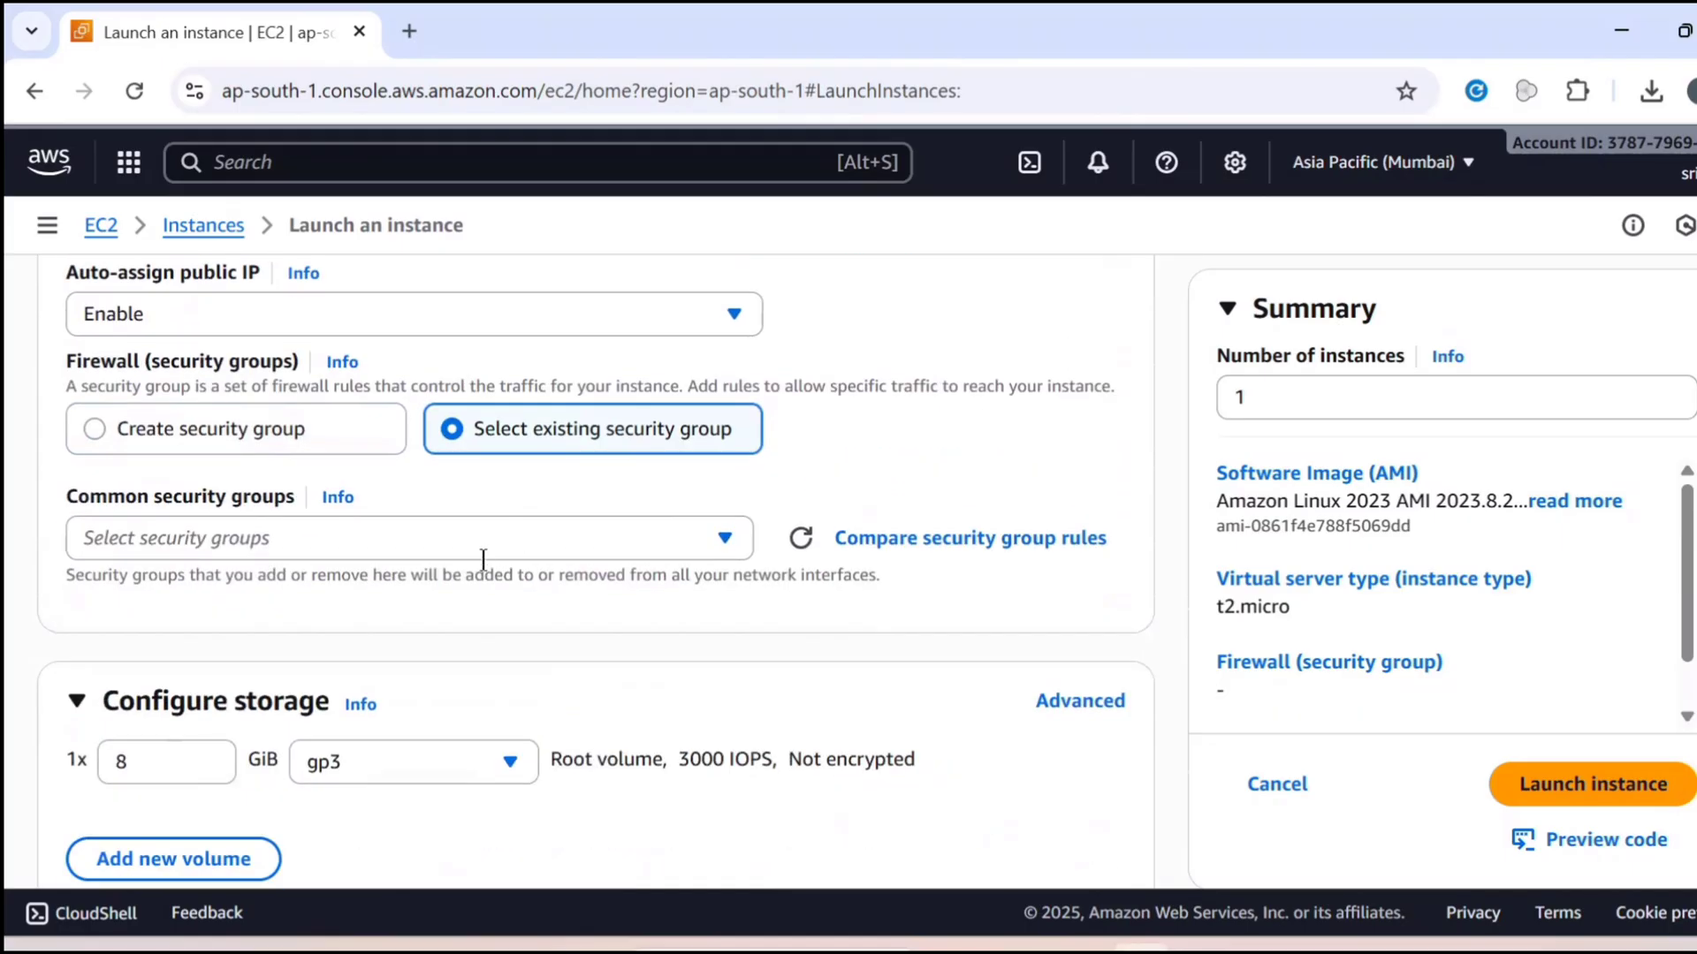
pyautogui.click(480, 544)
pyautogui.click(463, 659)
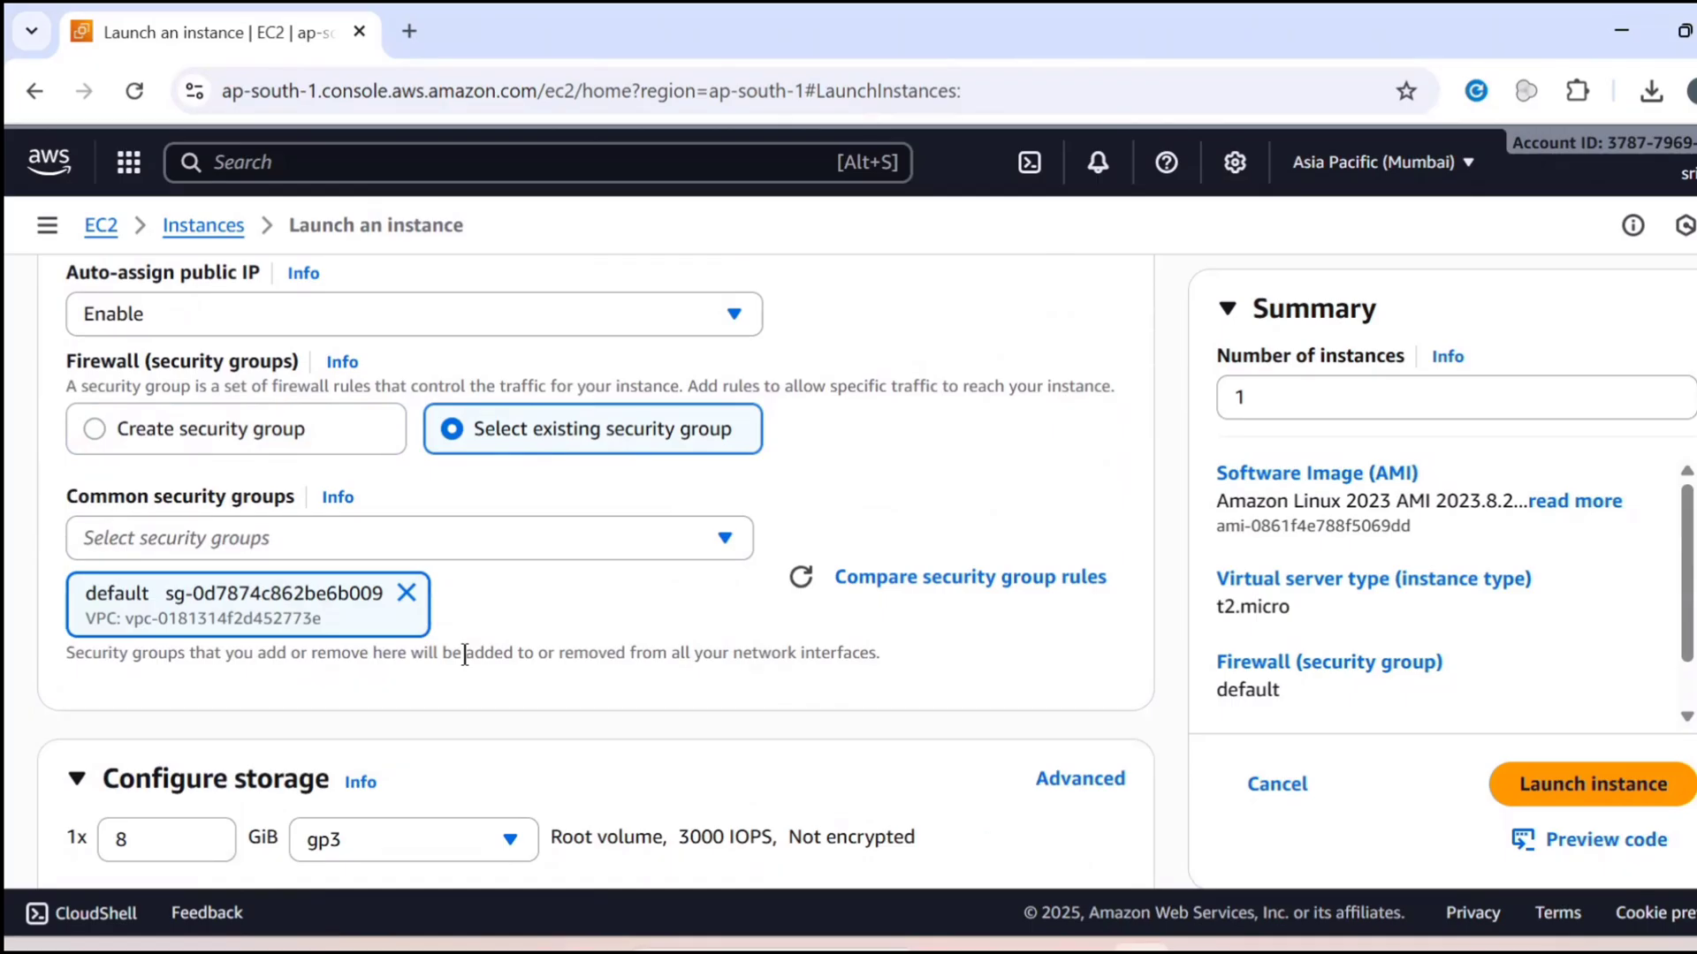
# Launch the configured App-1 instance and open it from the launch confirmation
pyautogui.scroll(-5, 465, 654)
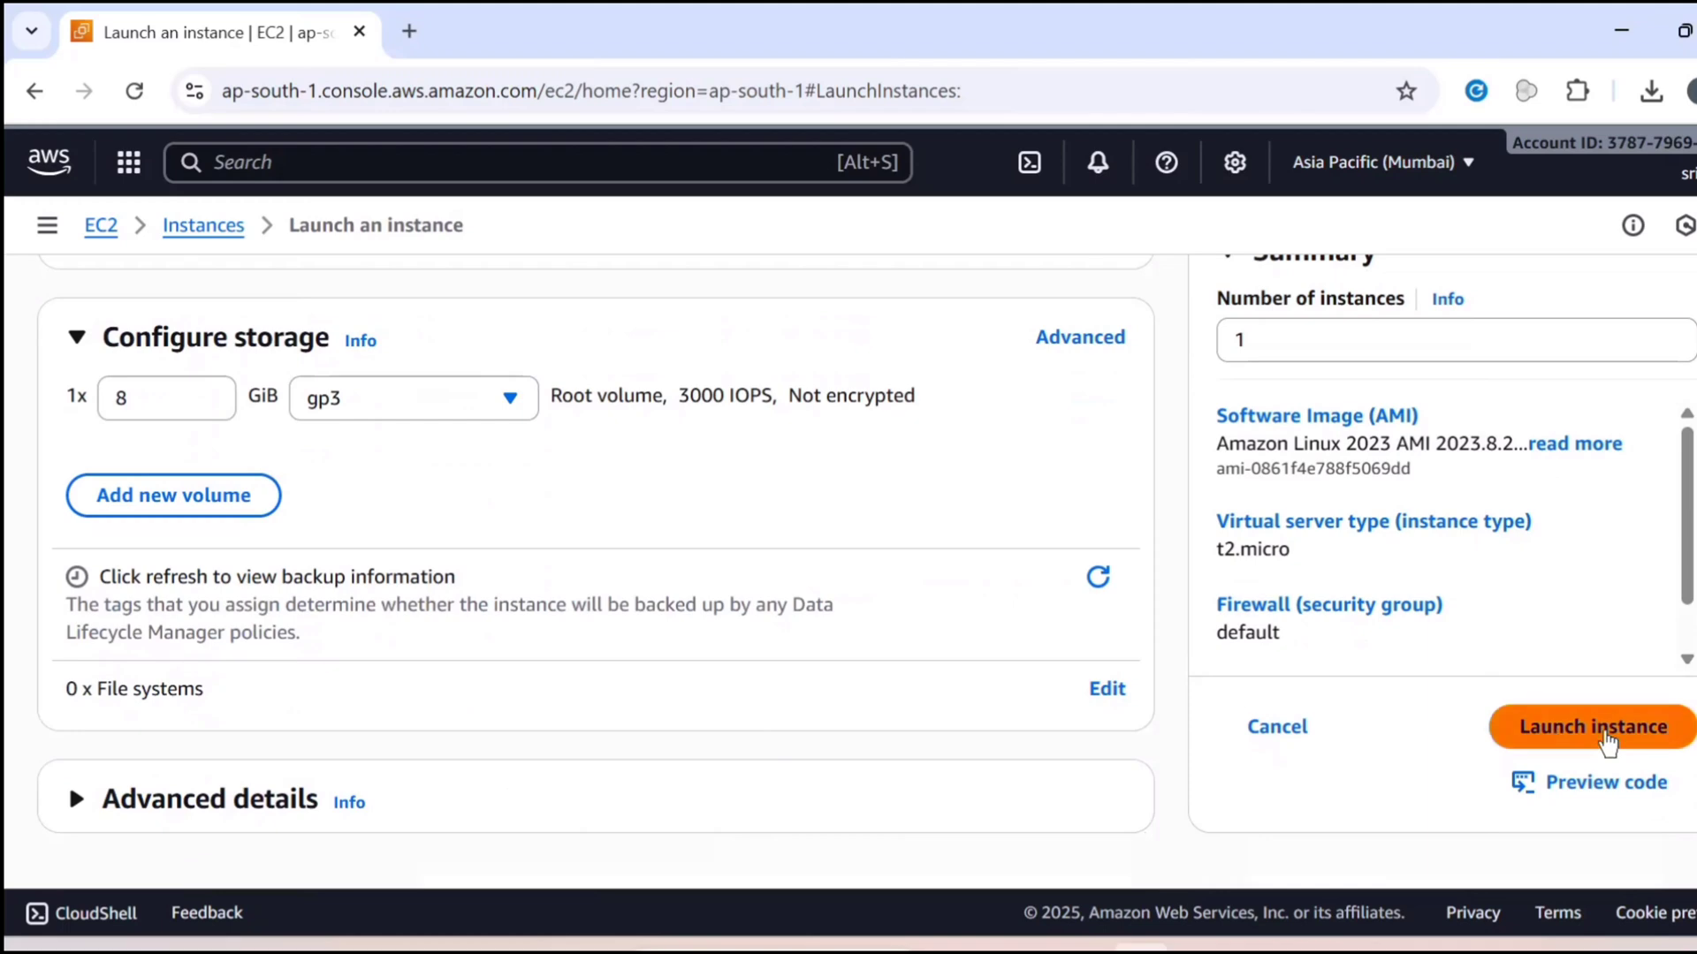
pyautogui.click(1566, 742)
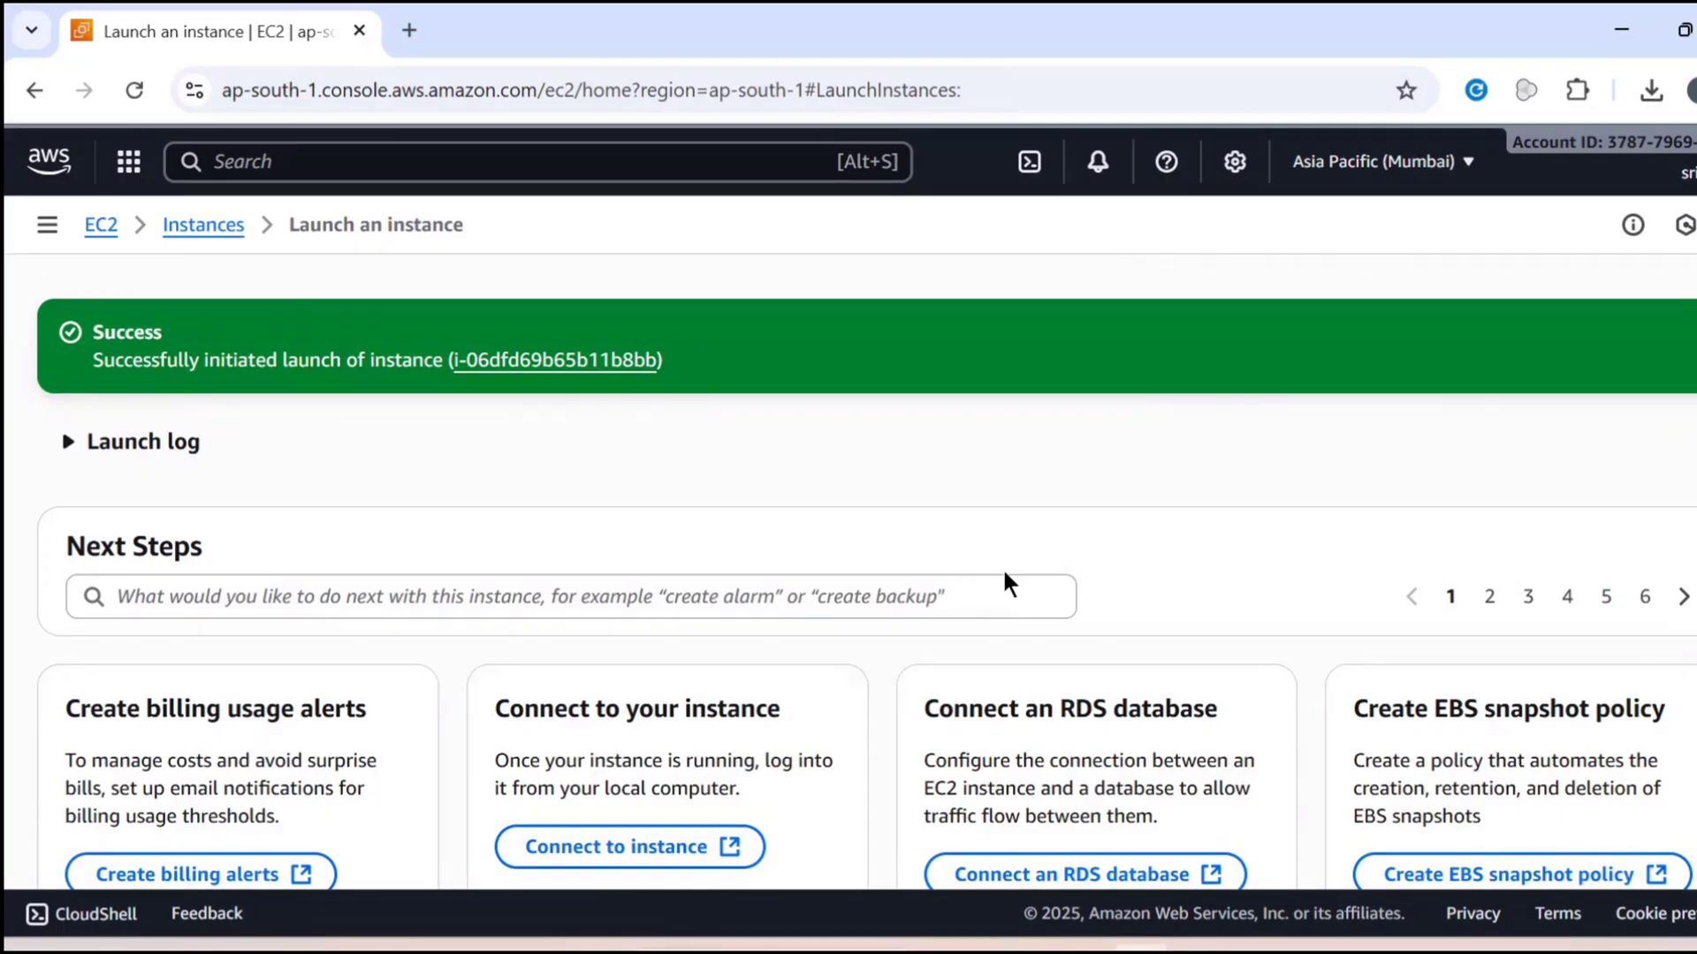
pyautogui.click(523, 365)
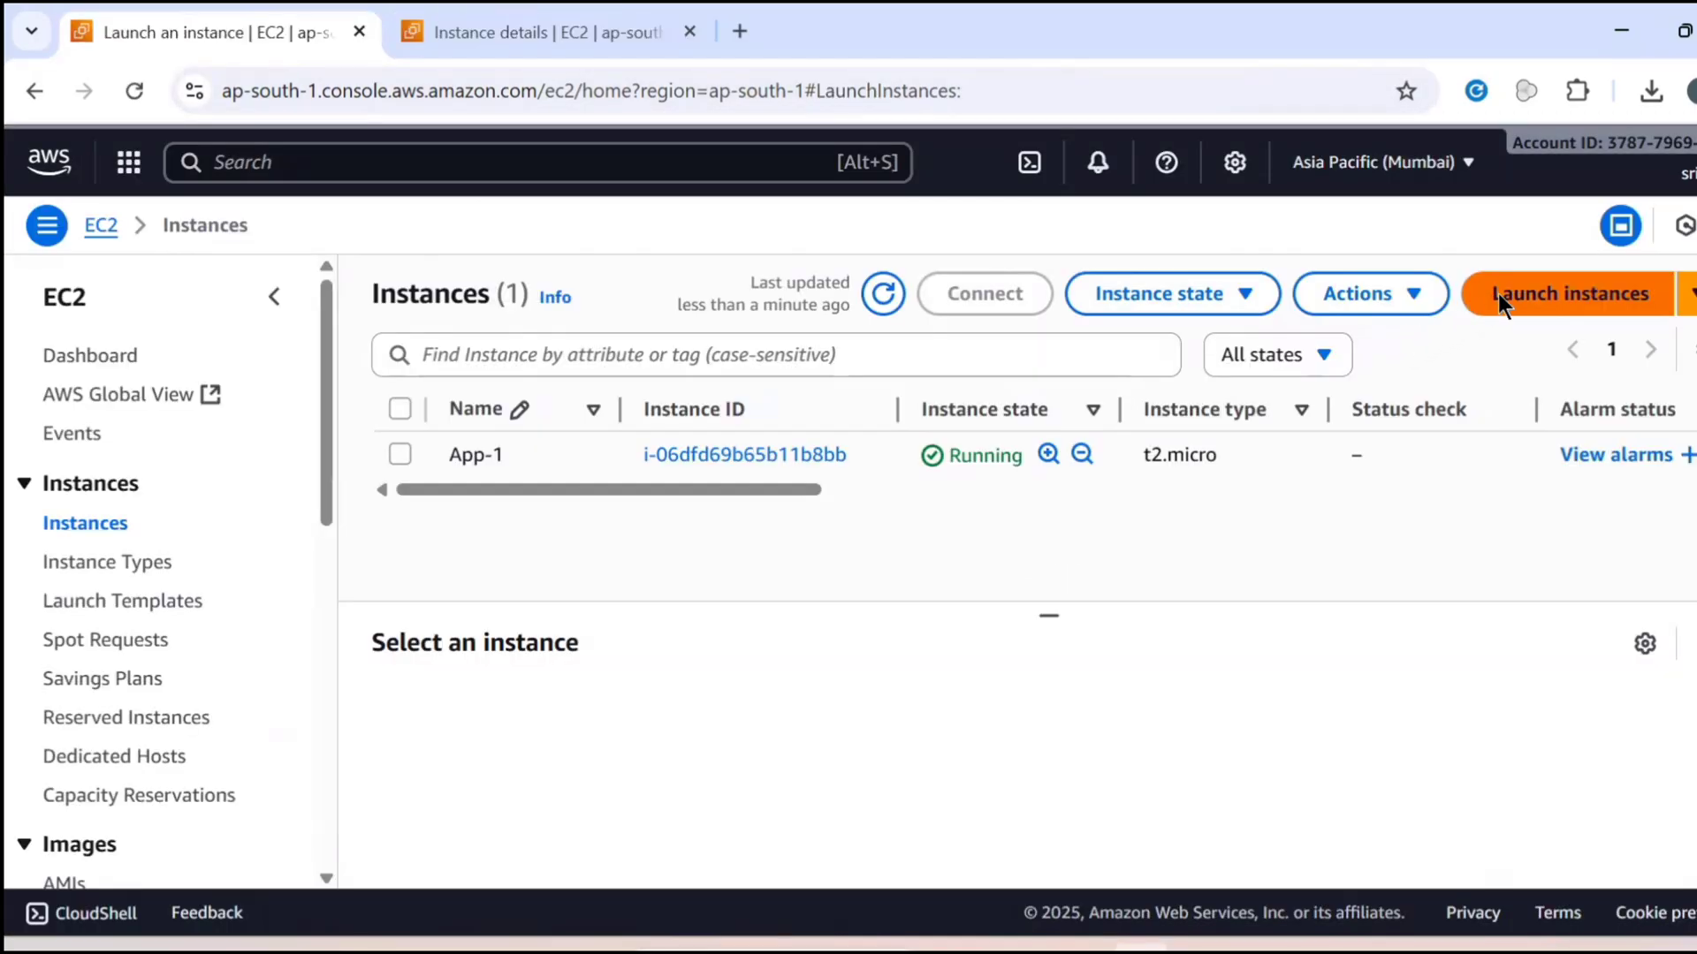
# Start launching a second EC2 instance and name it App2
pyautogui.click(1499, 292)
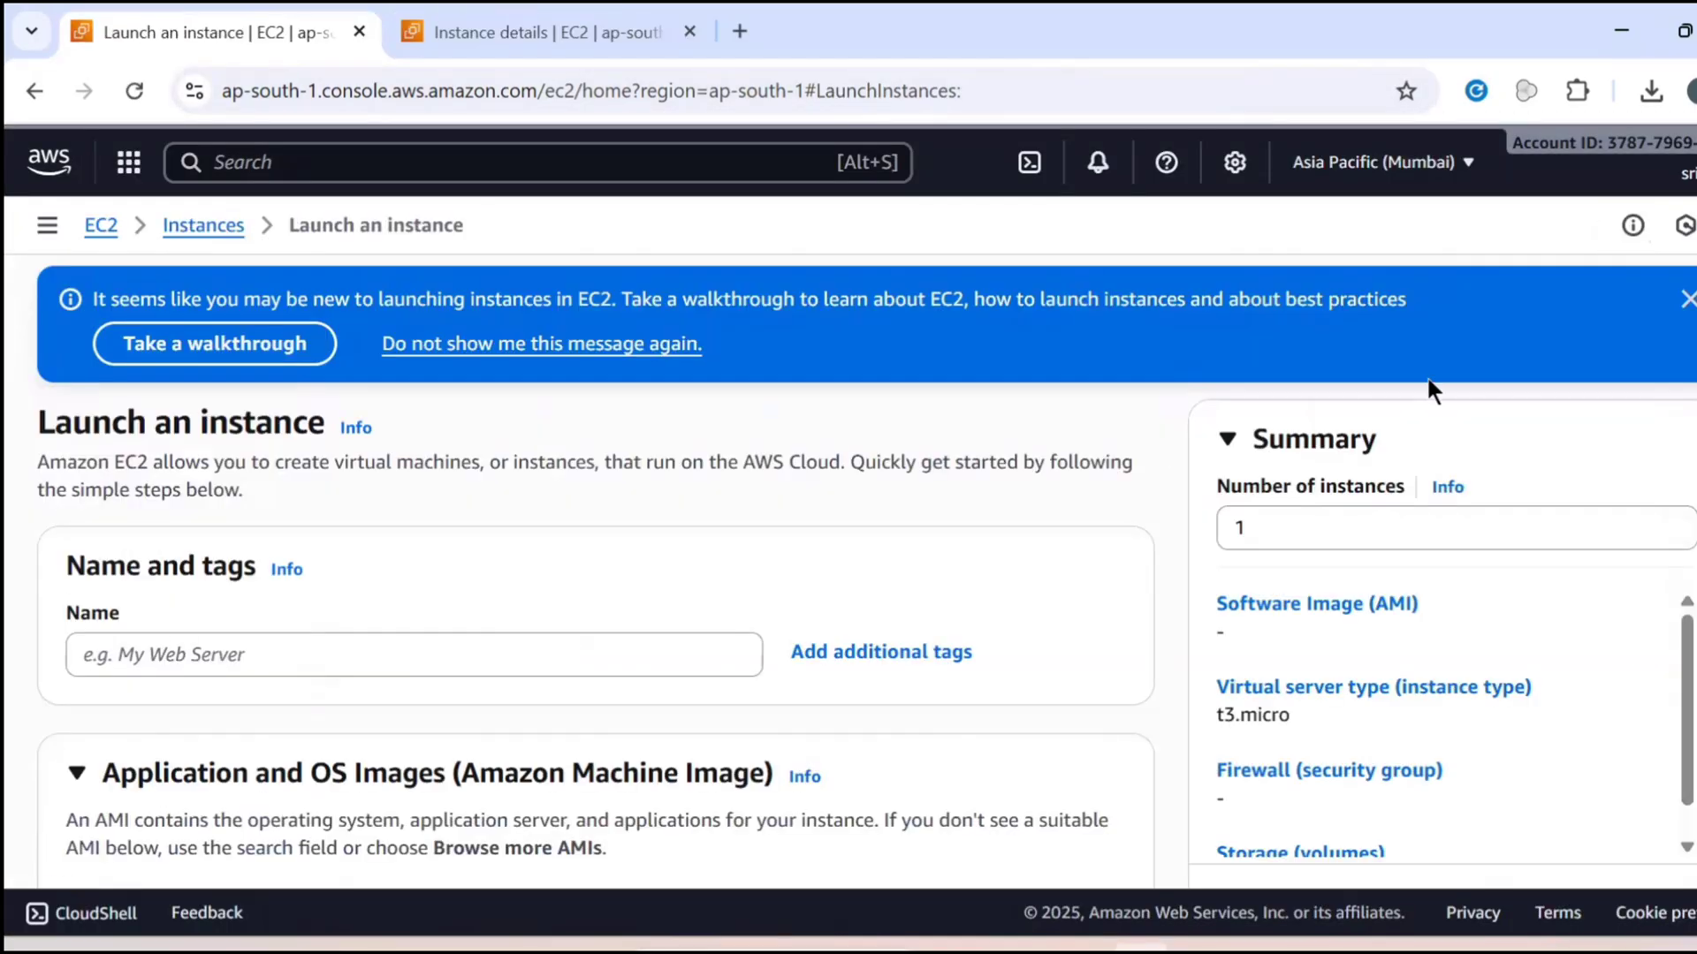
pyautogui.click(516, 640)
pyautogui.write('A')
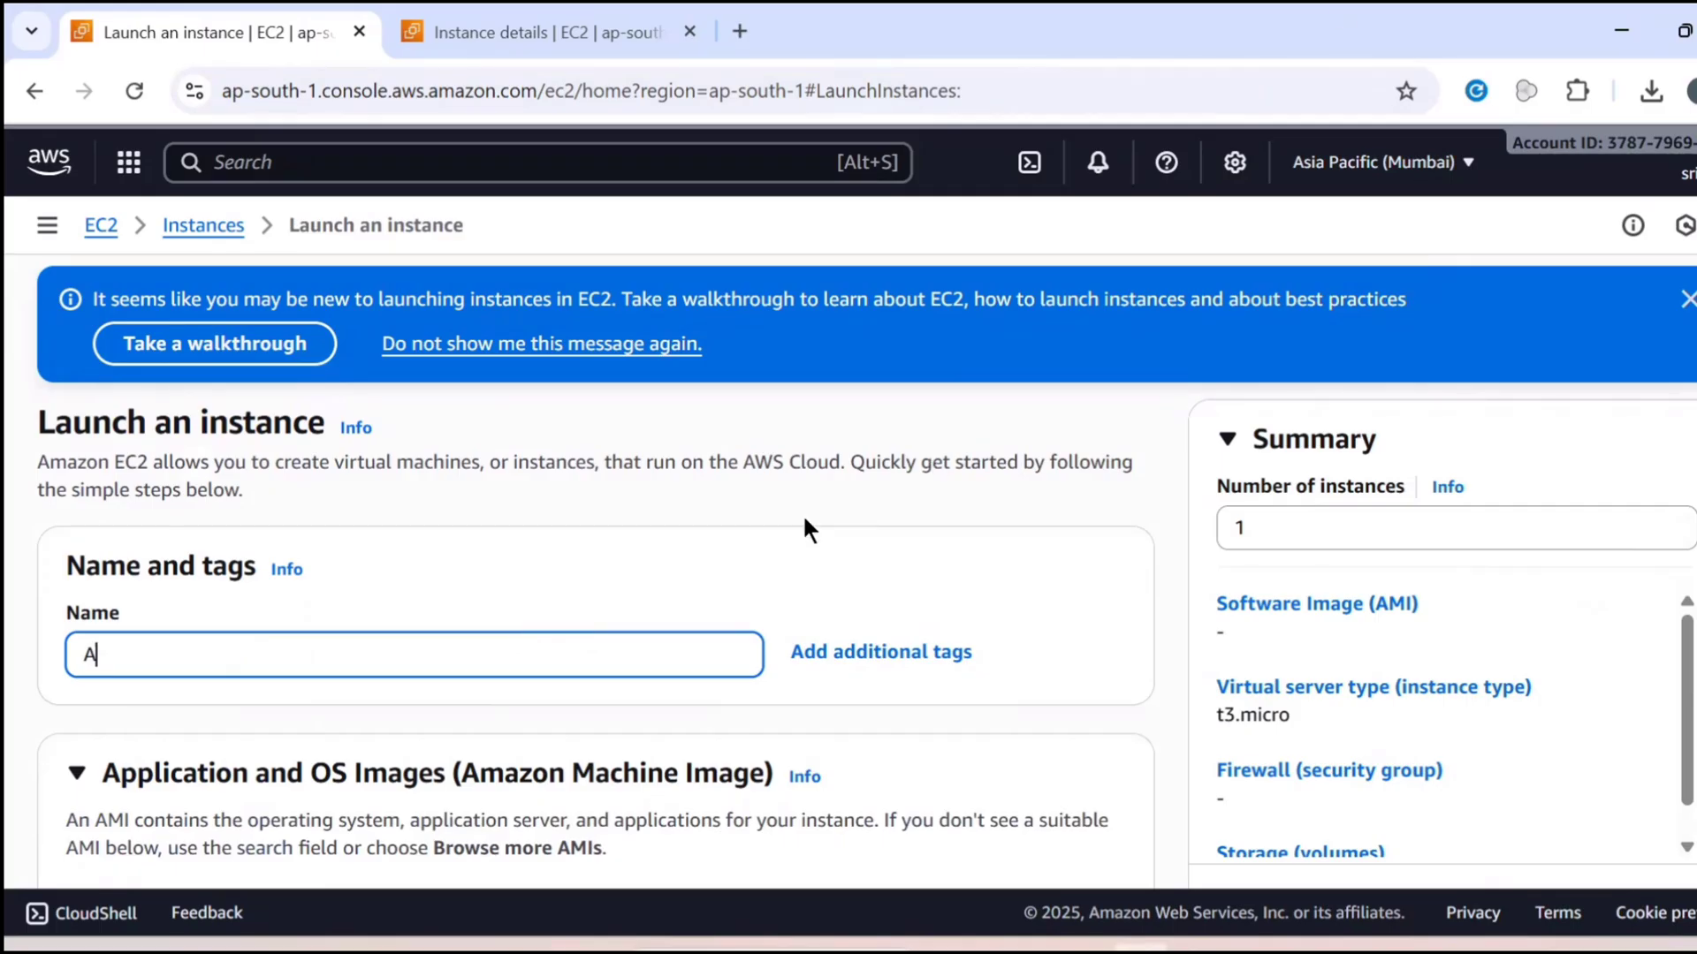
pyautogui.write('pp2')
pyautogui.click(750, 556)
pyautogui.click(556, 637)
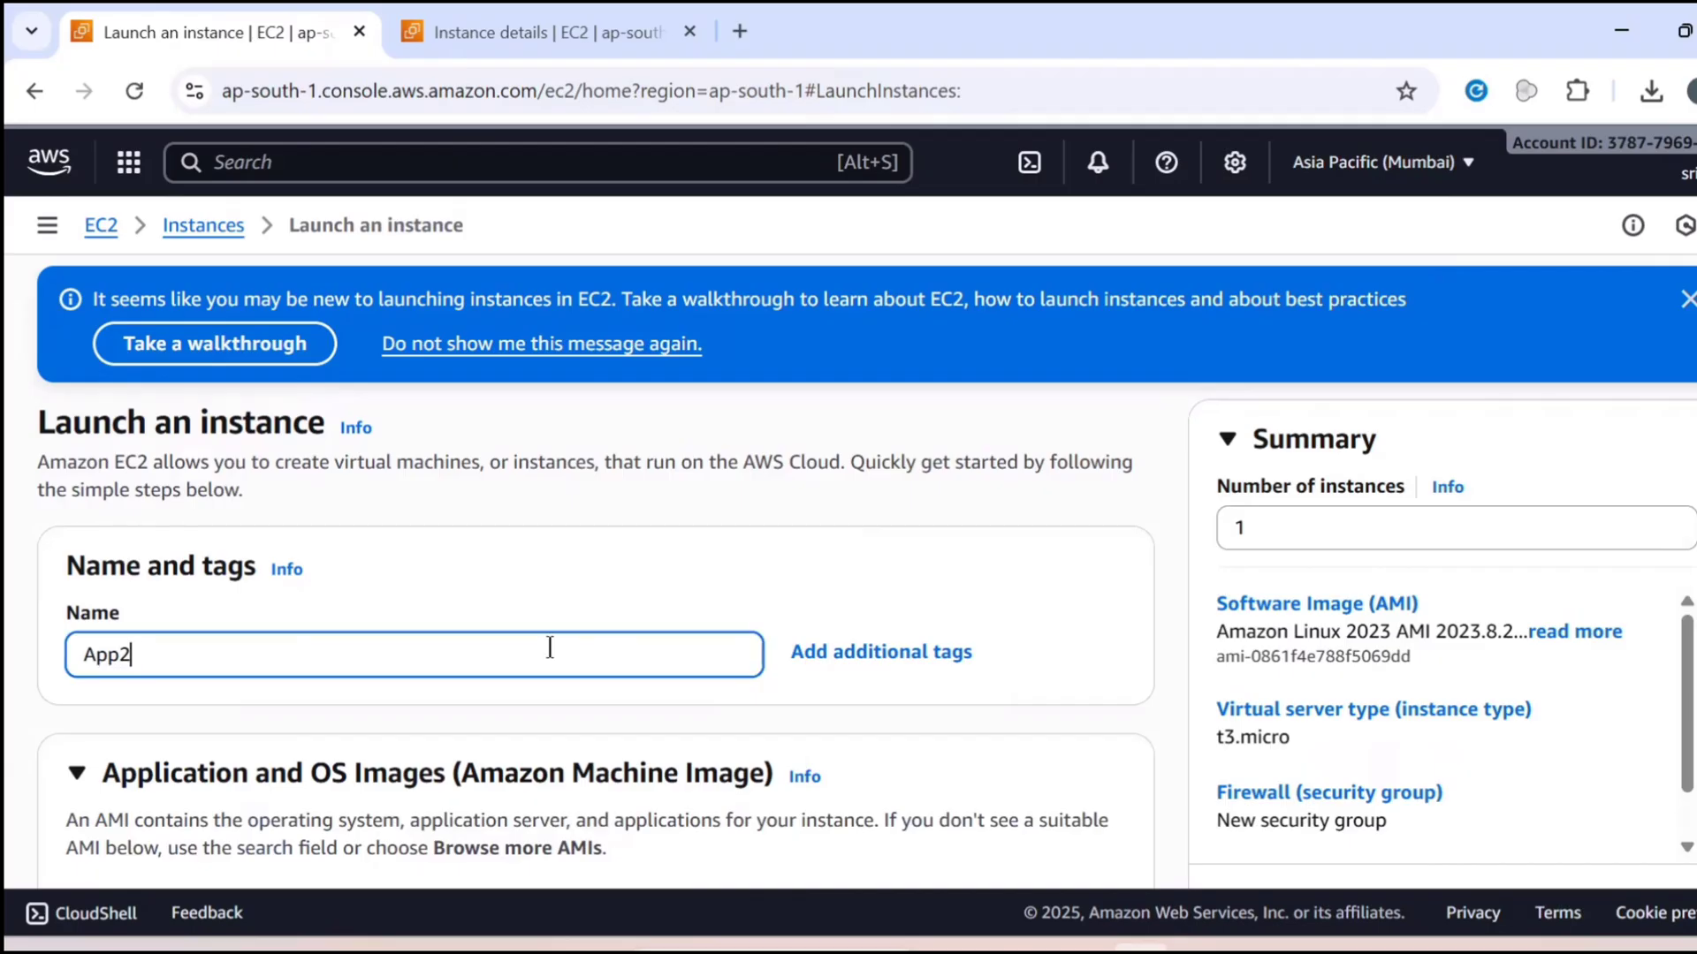
pyautogui.scroll(-5, 549, 623)
pyautogui.scroll(-3, 847, 534)
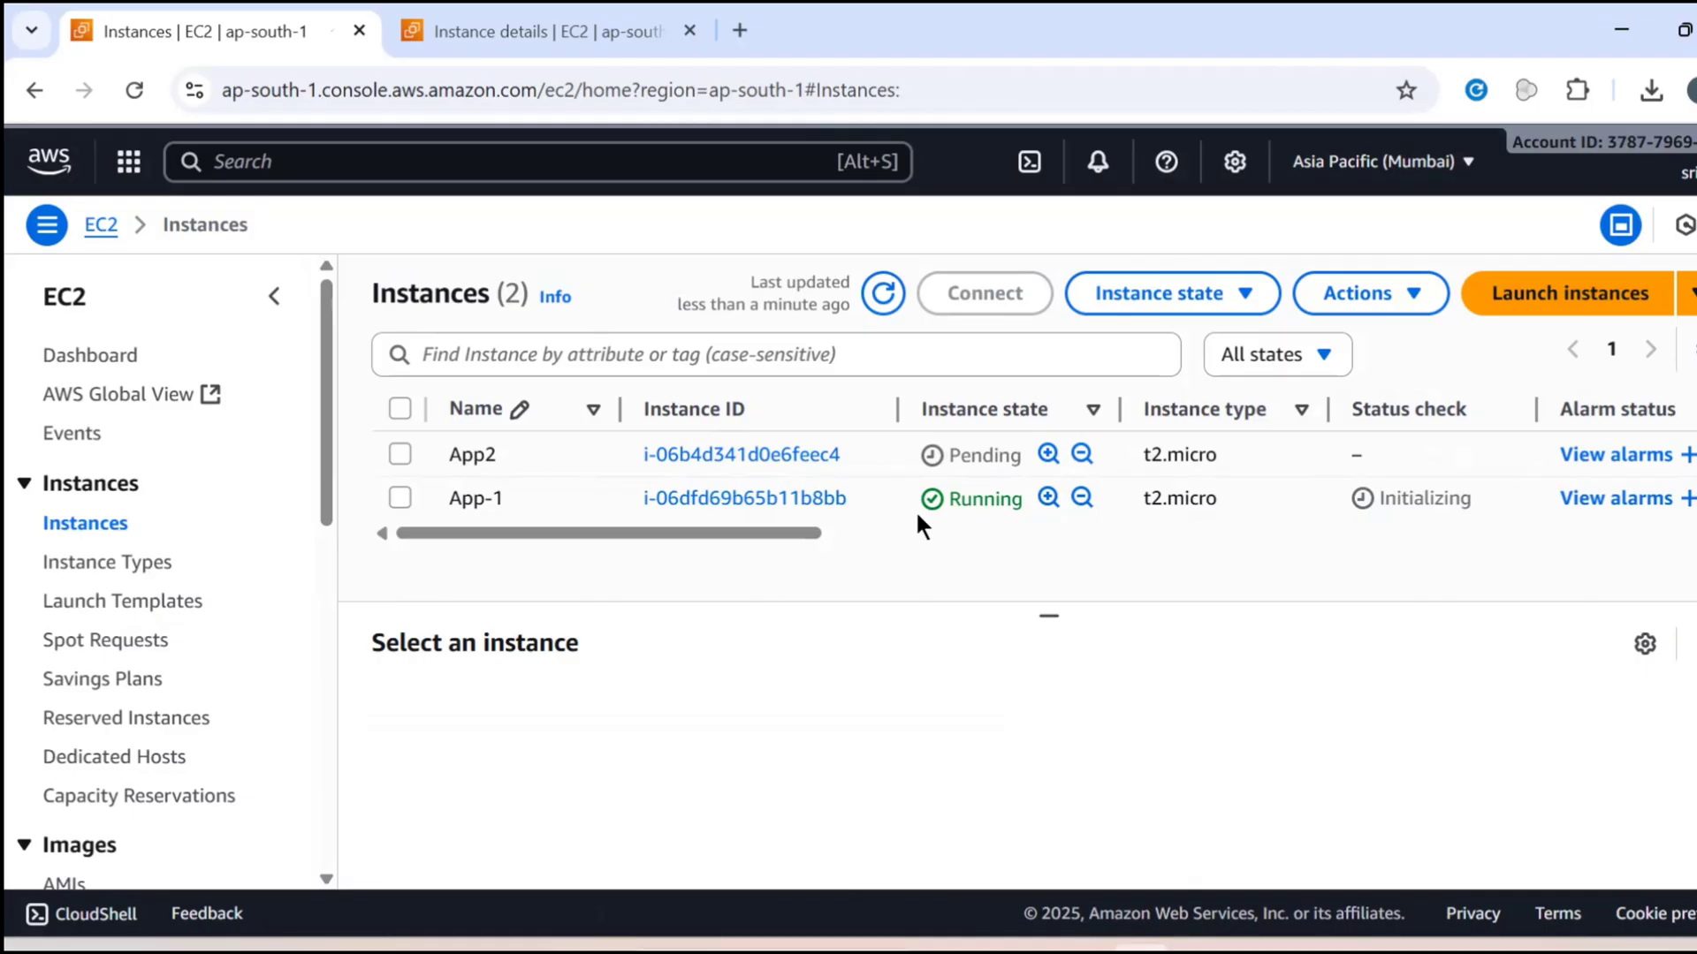
# Open the App-1 instance and connect to its terminal through EC2 Instance Connect using the public IP
pyautogui.click(694, 498)
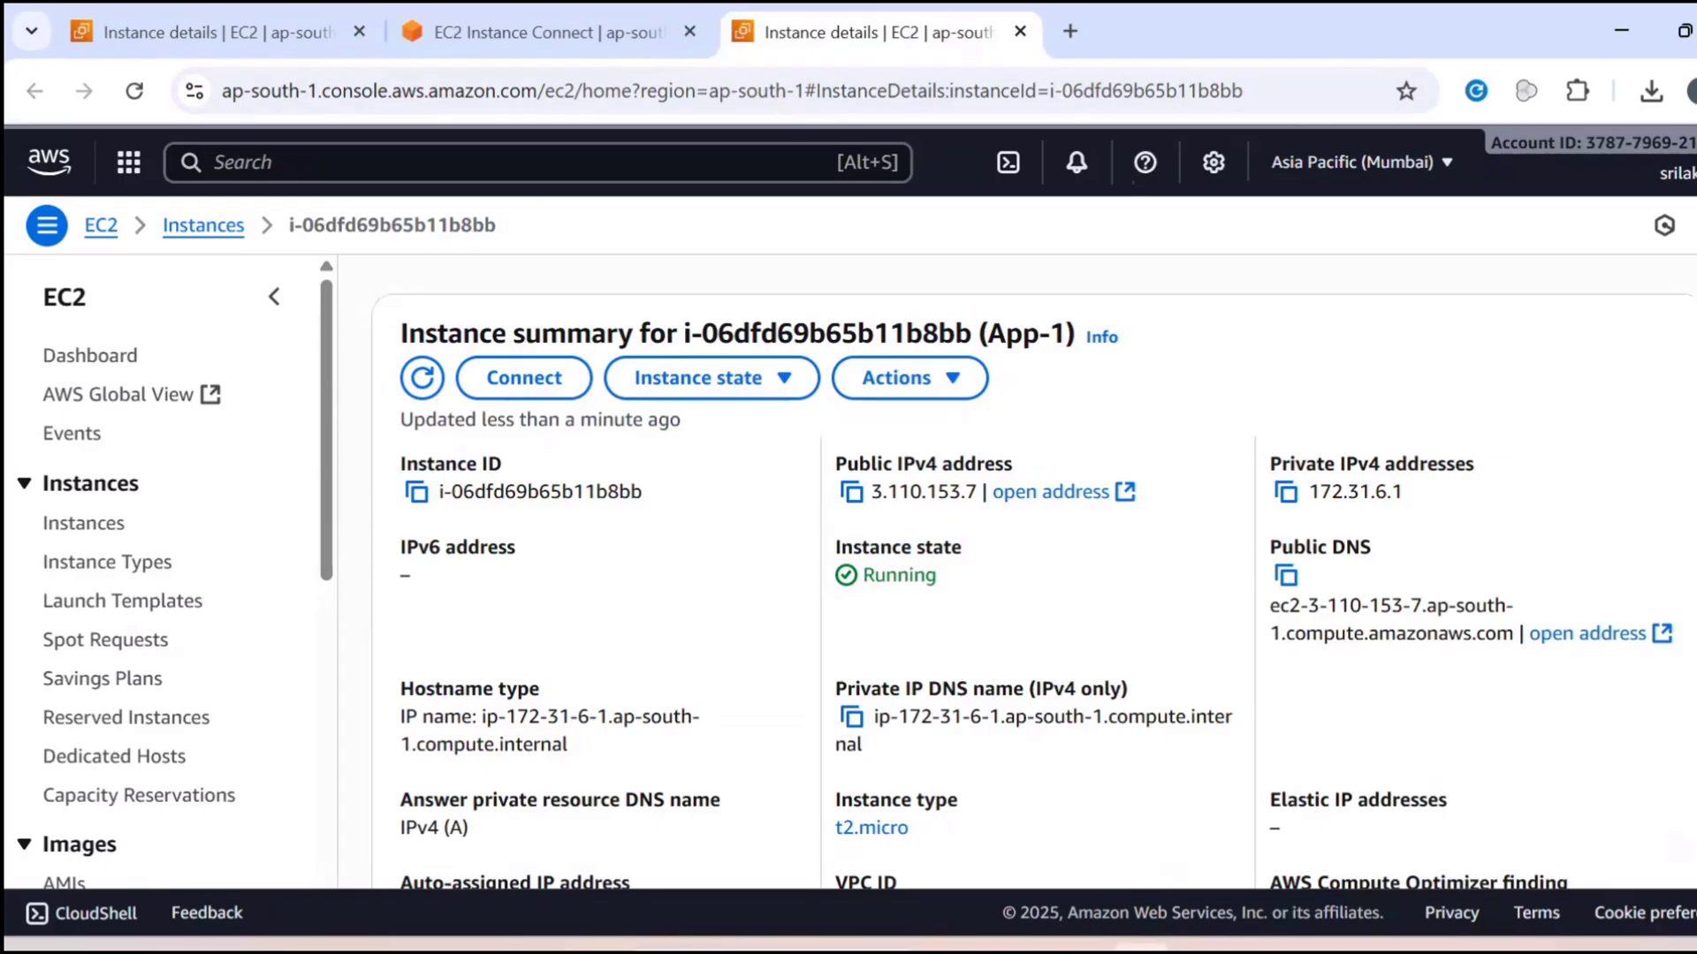
pyautogui.click(535, 9)
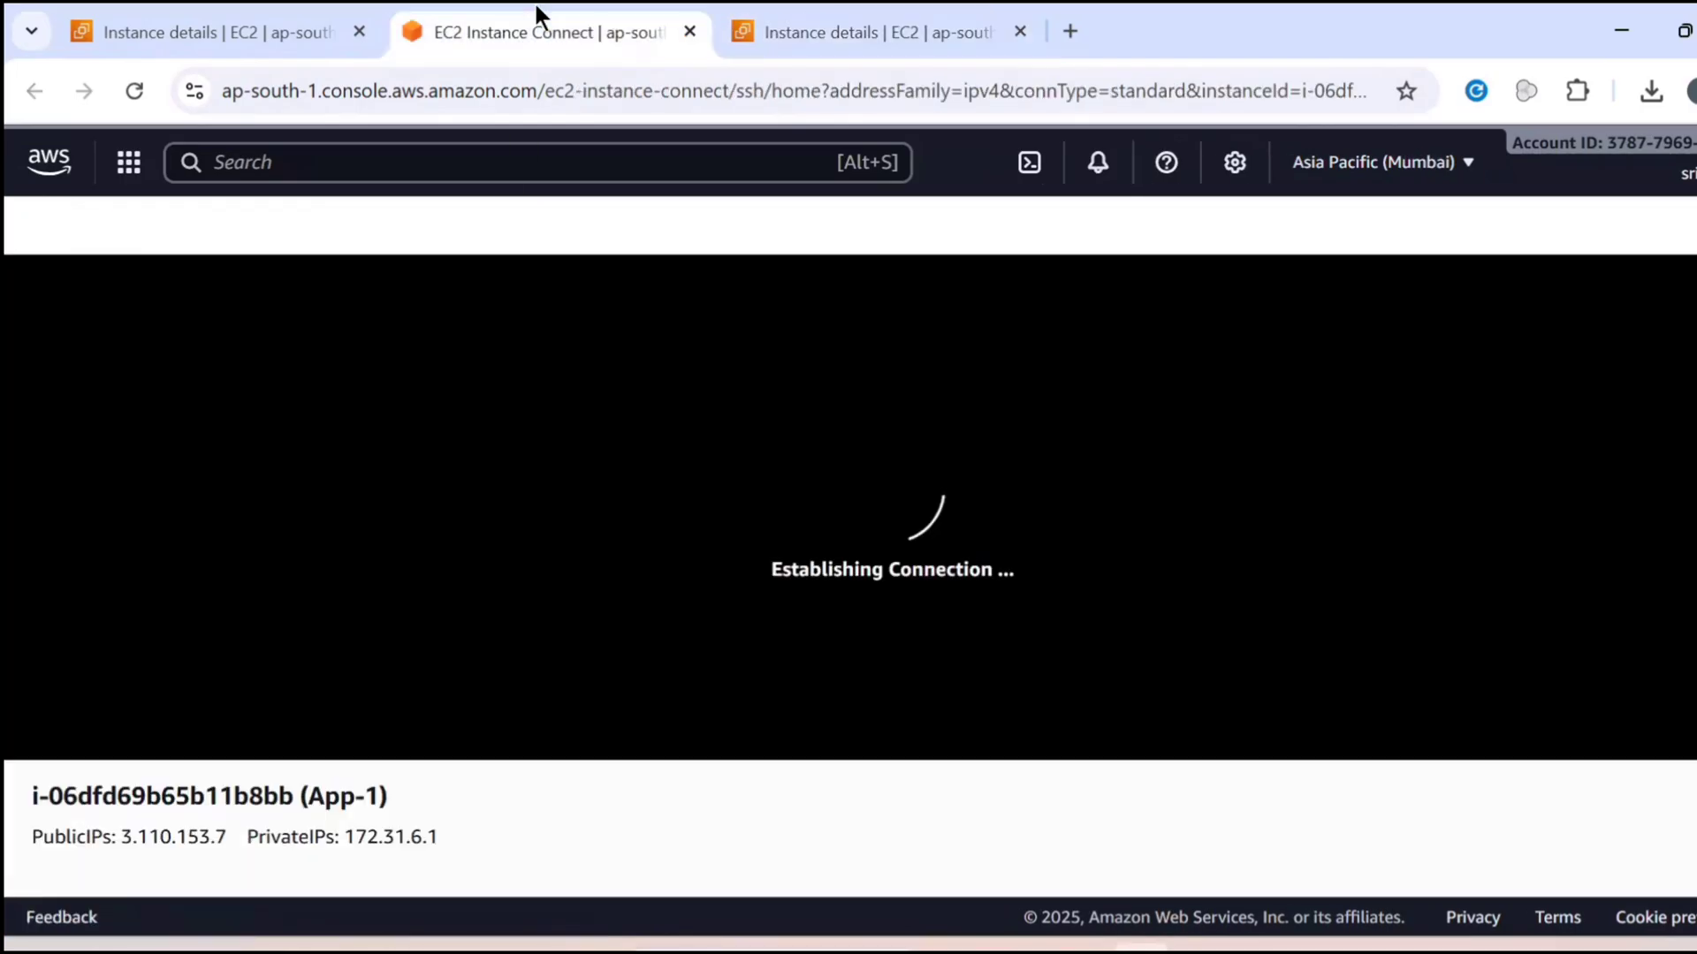
pyautogui.click(836, 2)
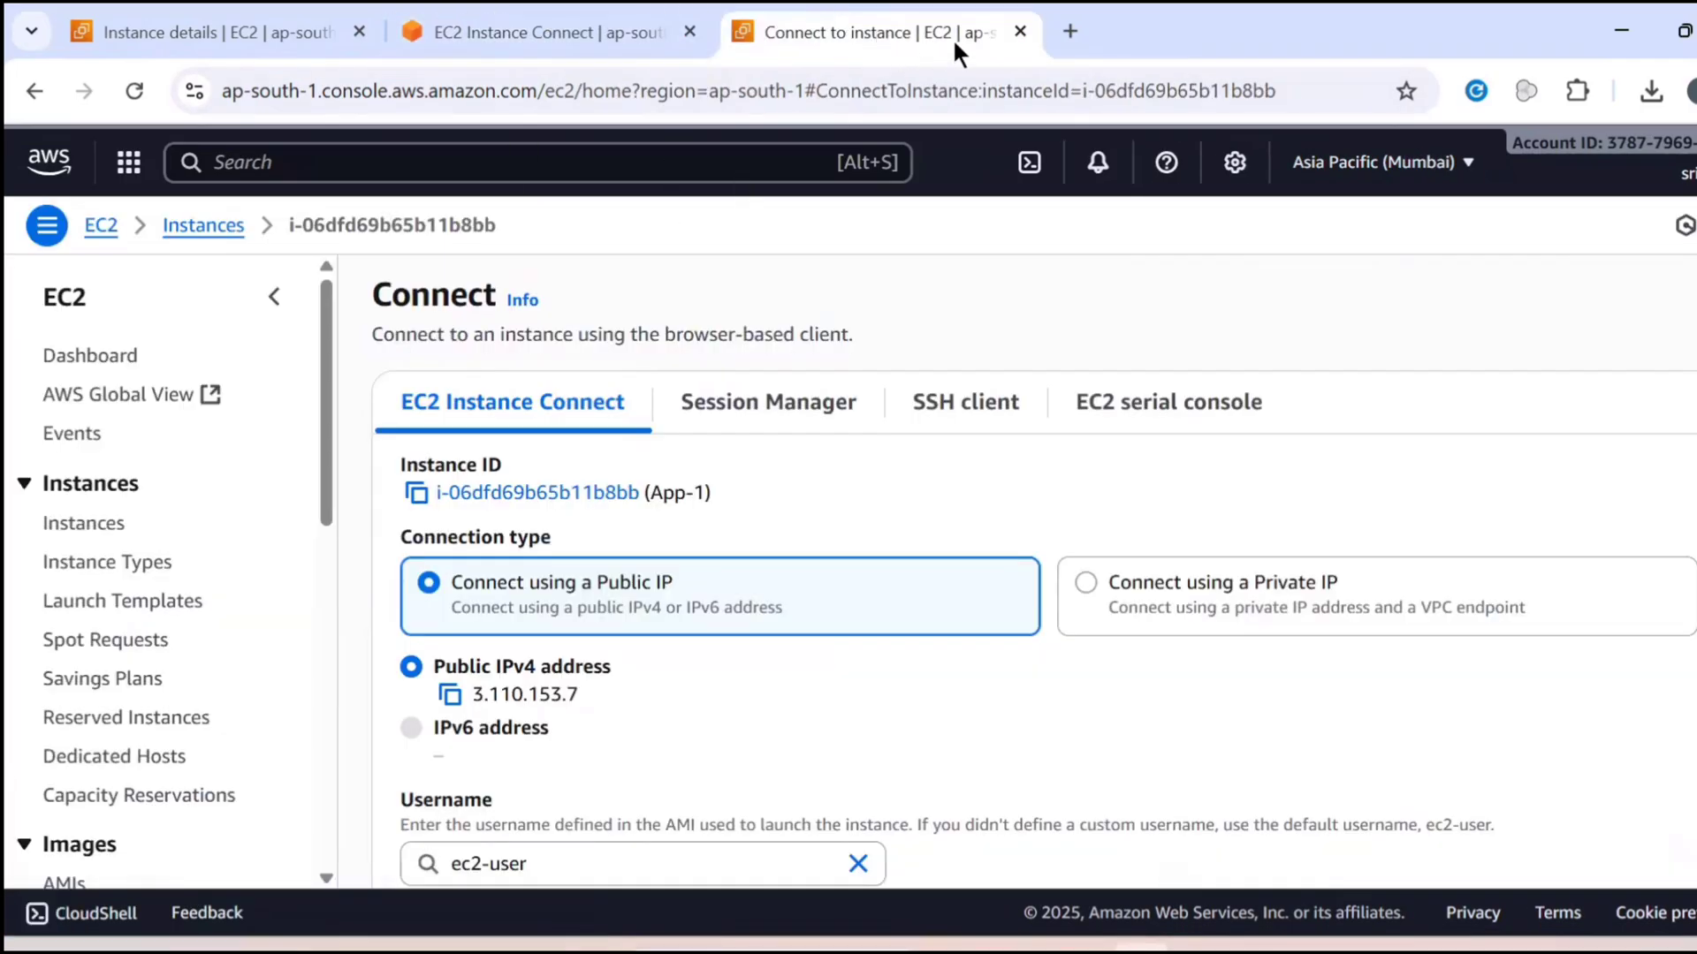
pyautogui.click(609, 20)
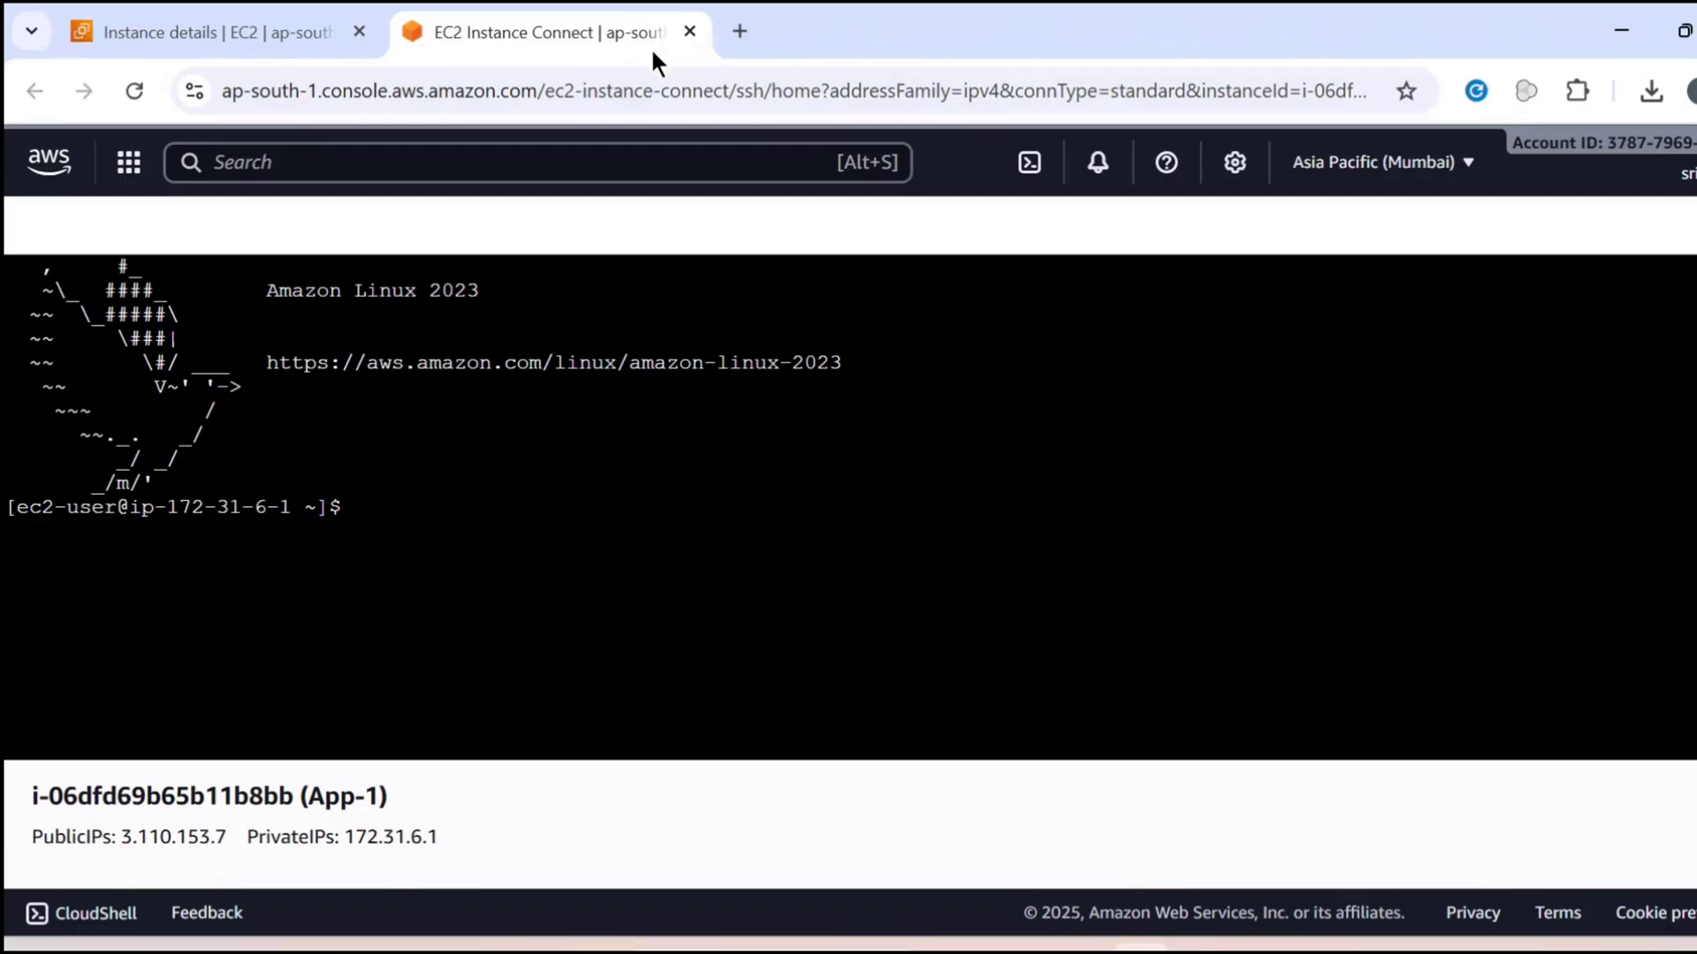
# Update the App-1 instance's packages by running "sudo yum update -y" in its terminal
pyautogui.click(432, 571)
pyautogui.write('sudo yum update -y')
pyautogui.press('Return')
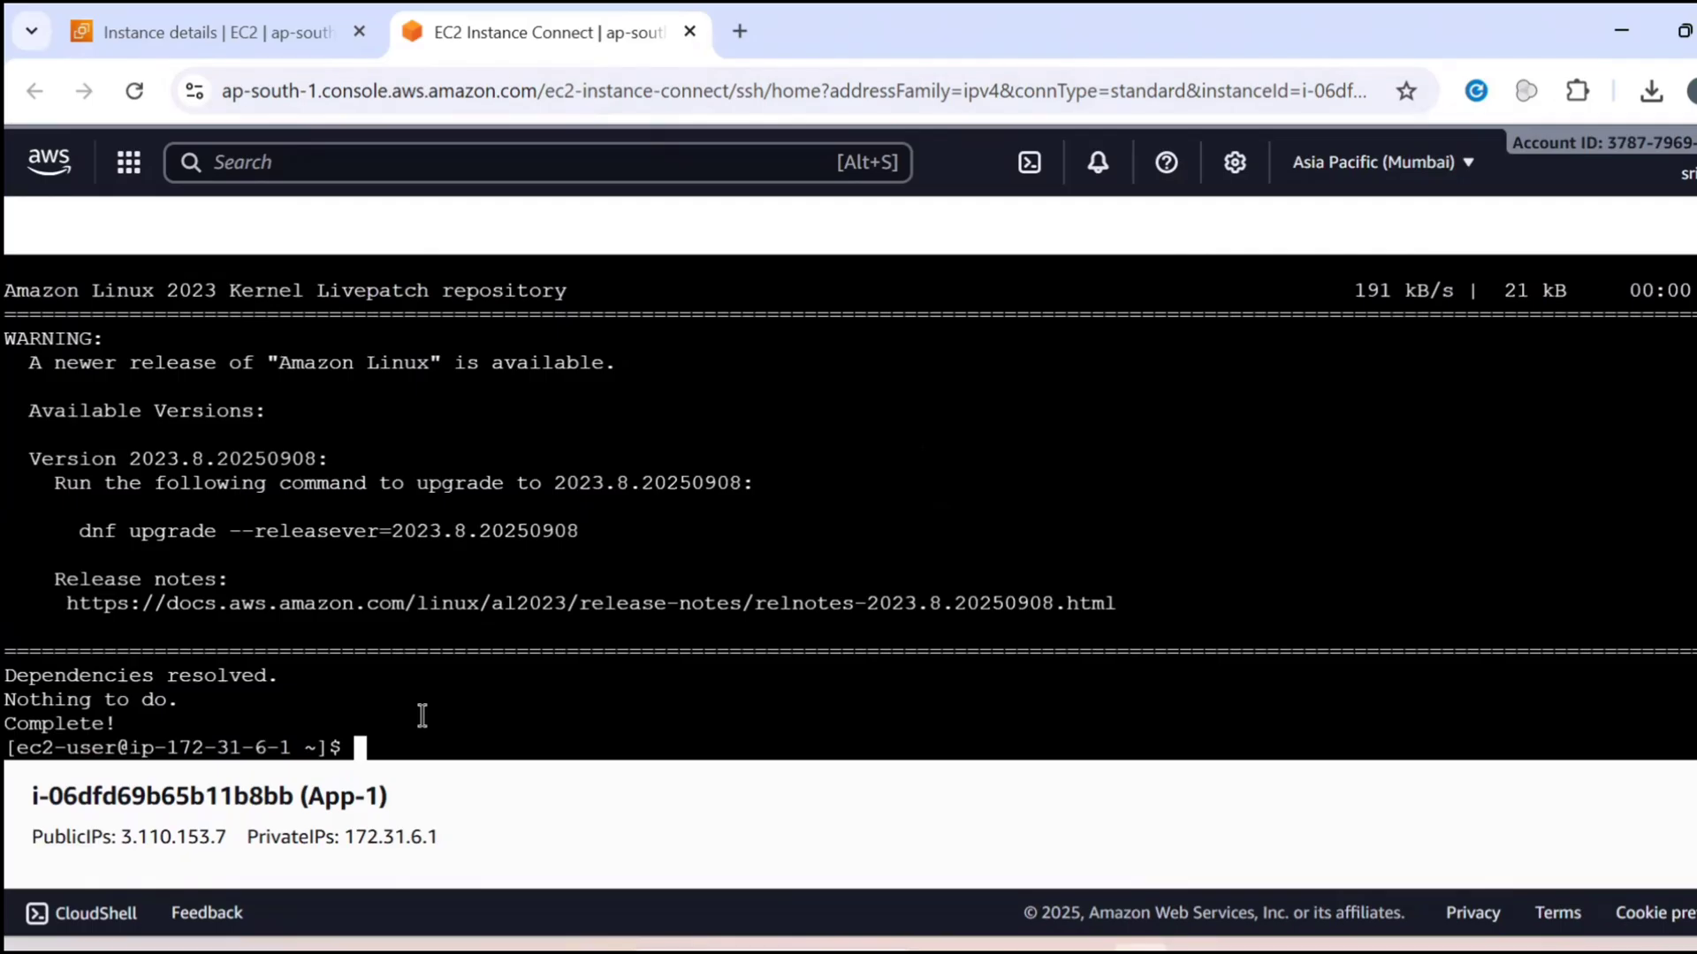
# Install nginx with "sudo yum install -y nginx" and enable its service with "sudo systemctl enable nginx"
pyautogui.write('sudo yum install ')
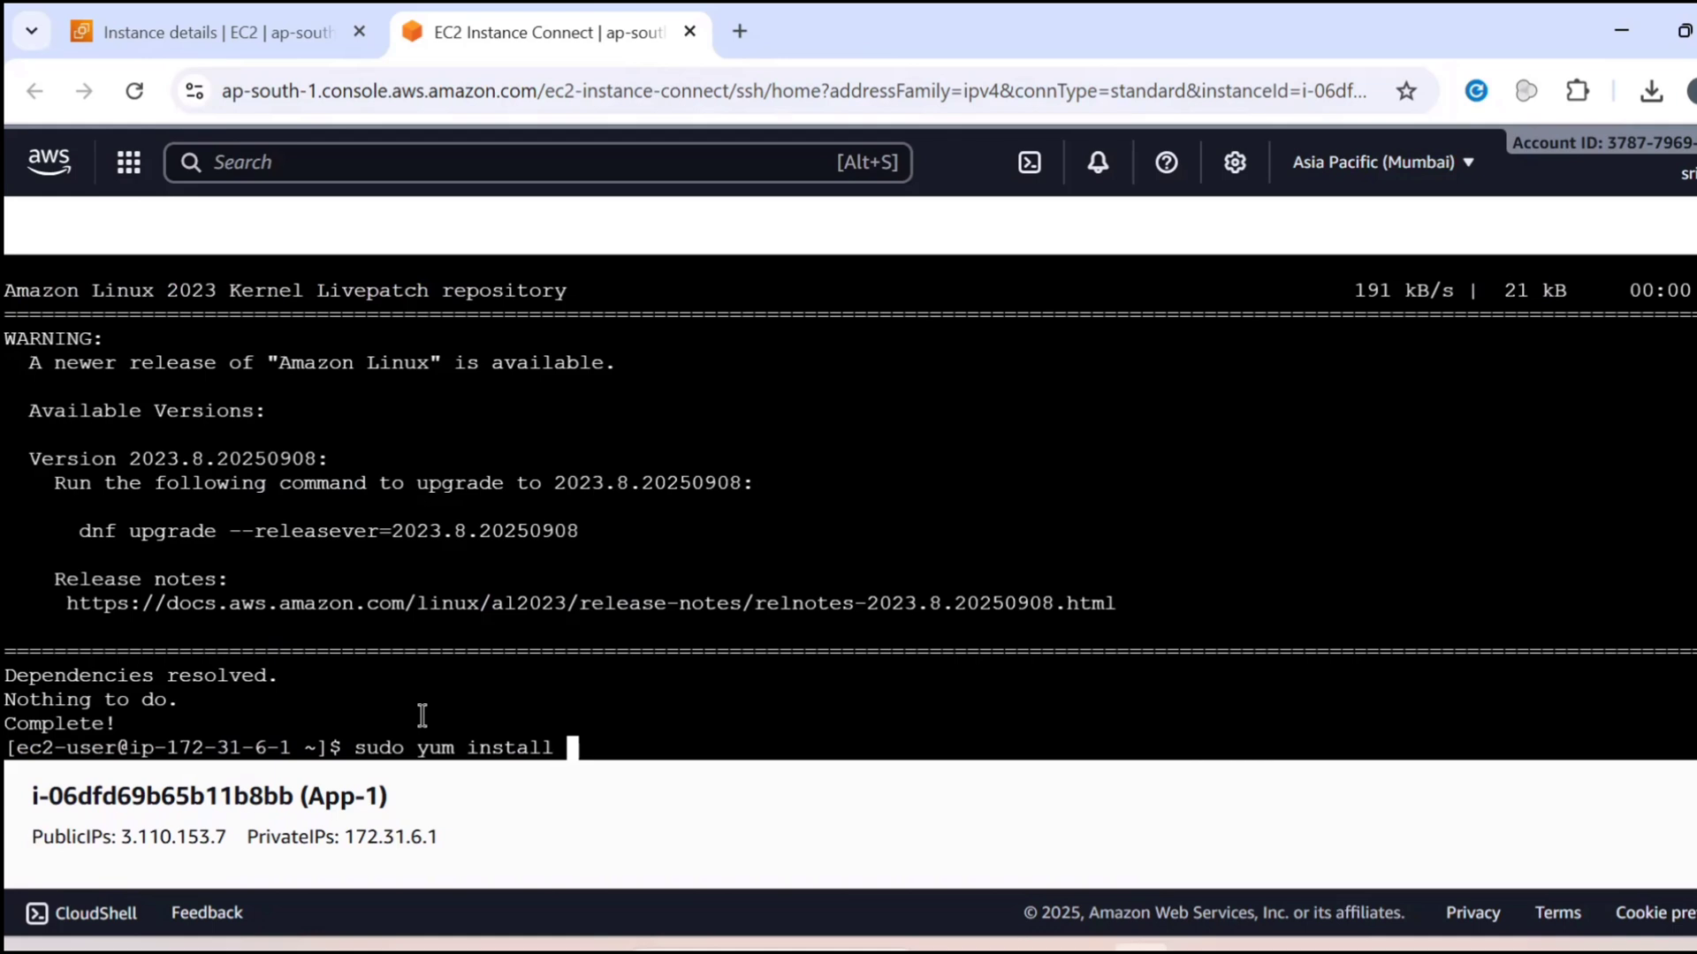
pyautogui.write('-y ng')
pyautogui.write('inx')
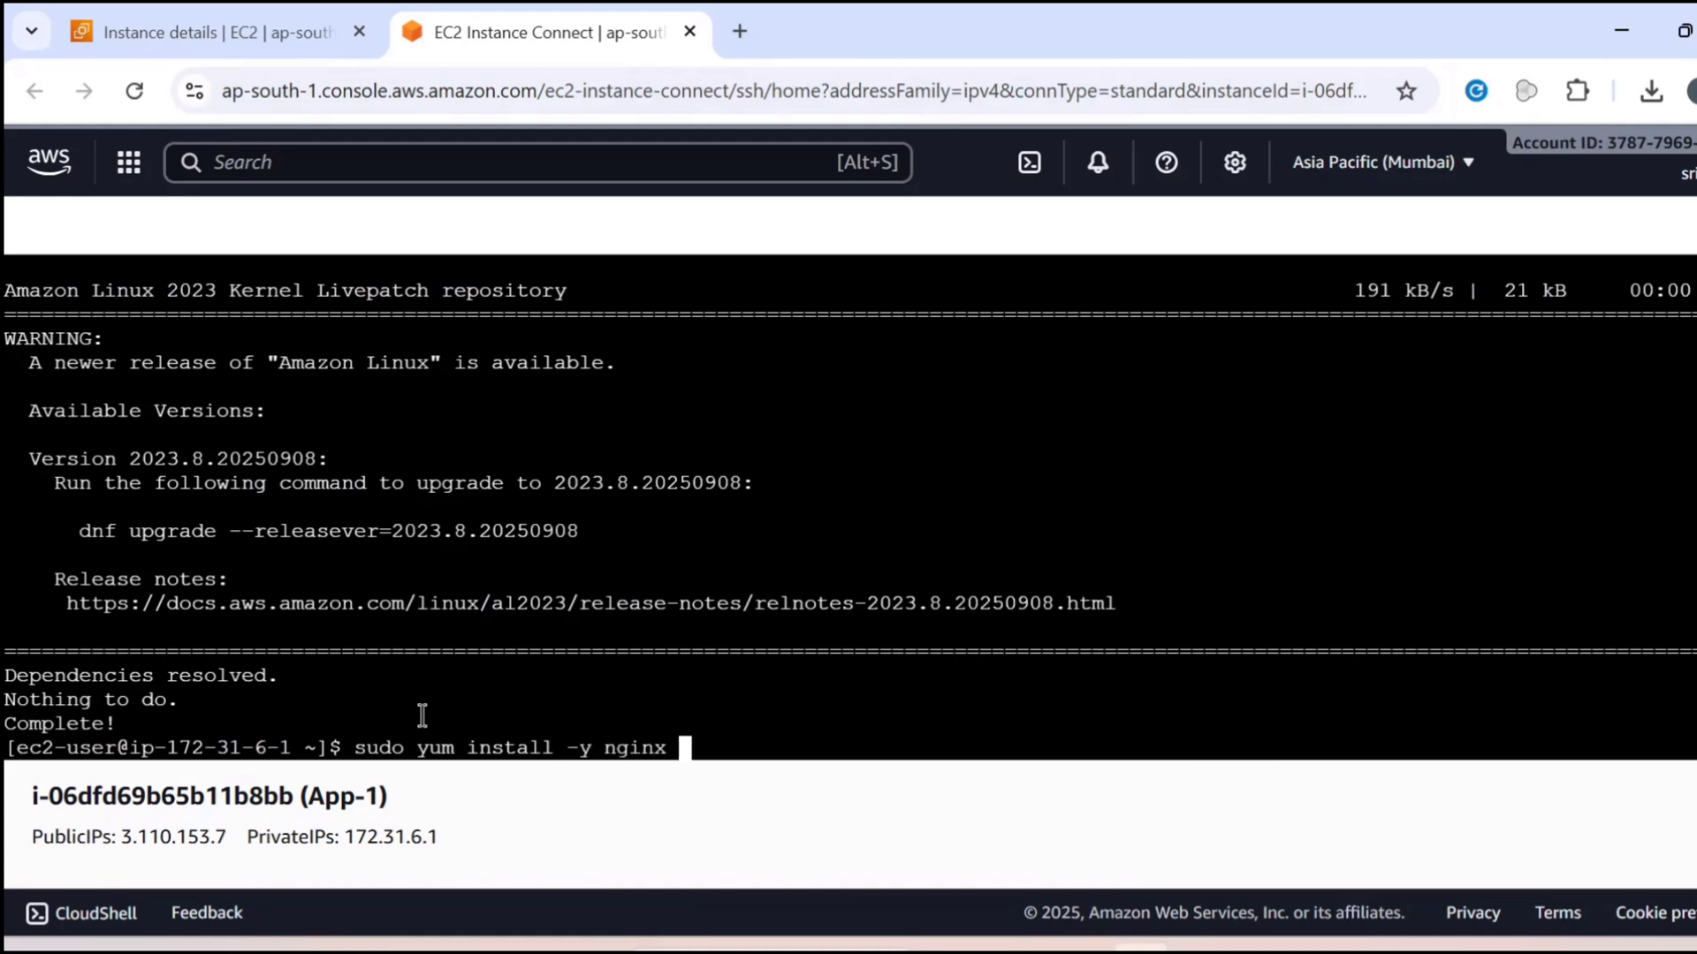
pyautogui.press('Return')
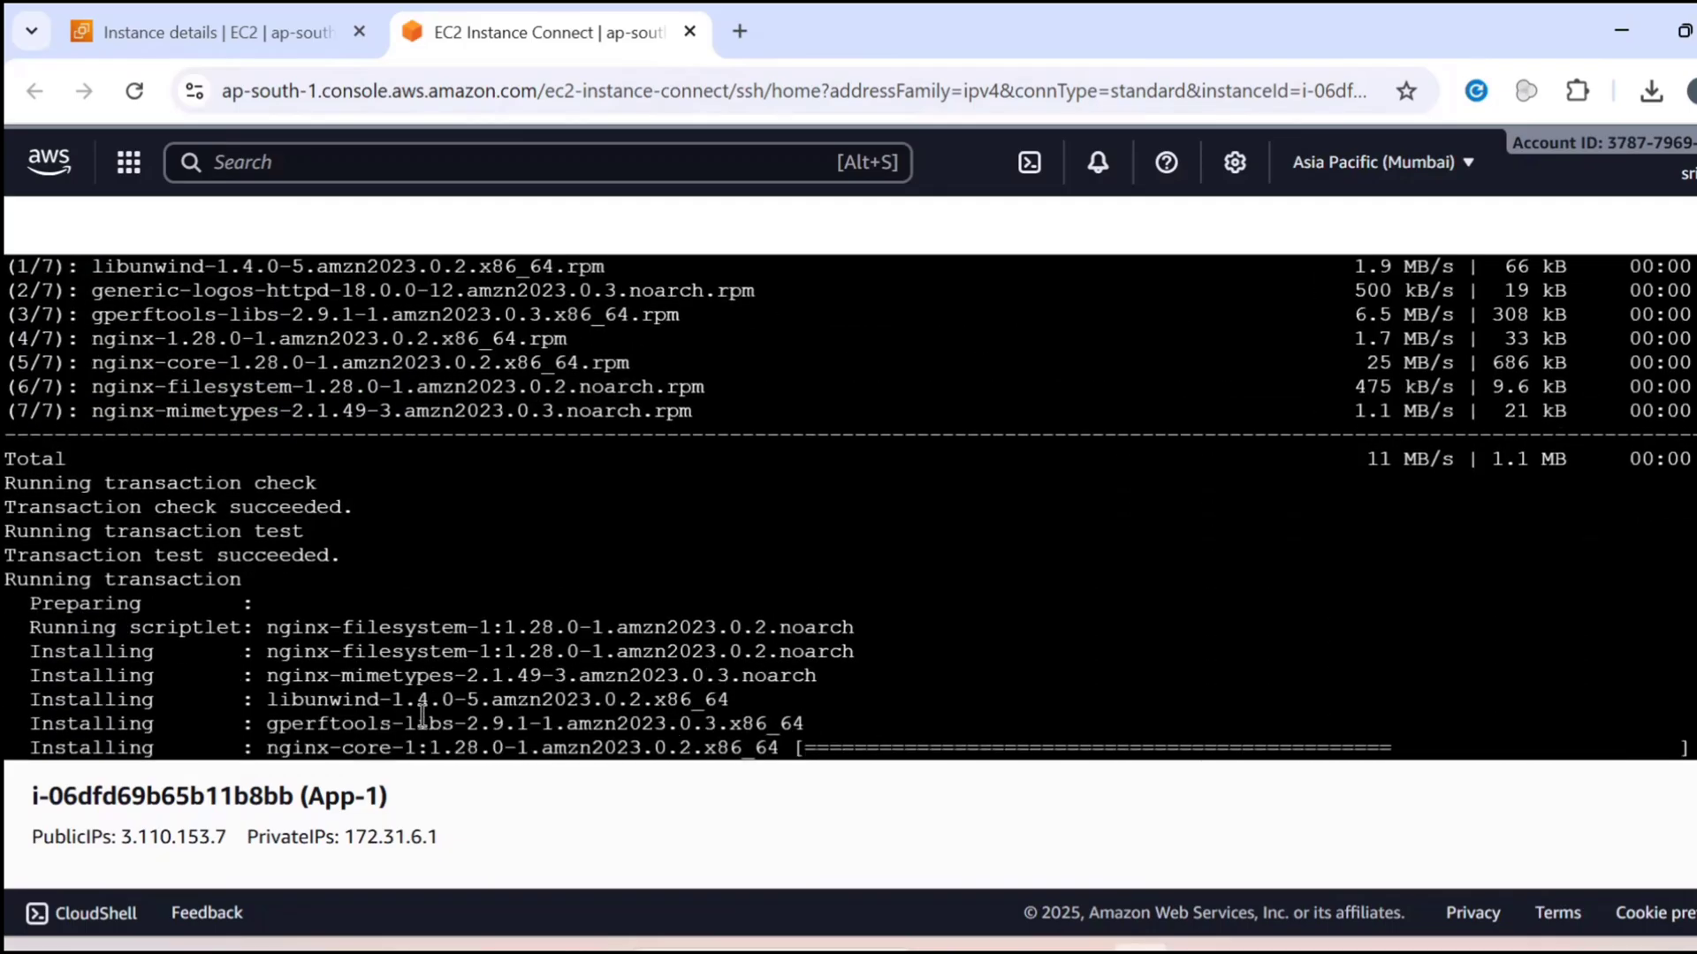
pyautogui.write('sudo systemctl enable nginx')
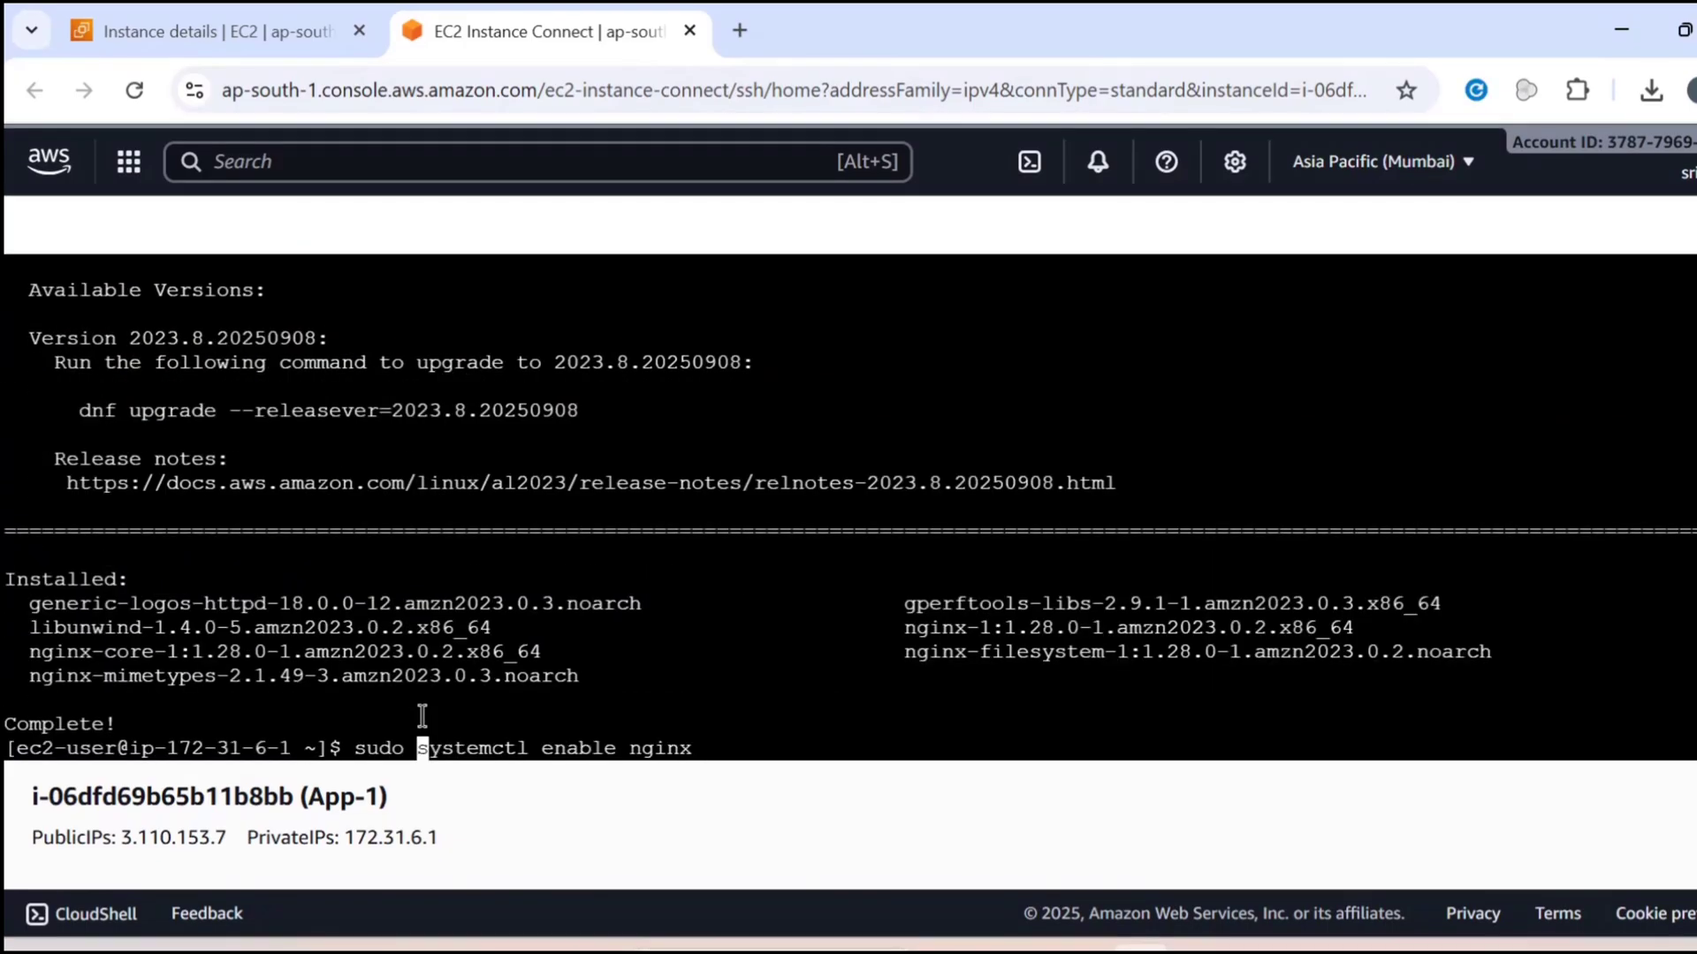
pyautogui.press('Return')
# Check the nginx service's state on App-1 by running "sudo systemctl status nginx"
pyautogui.press('Up')
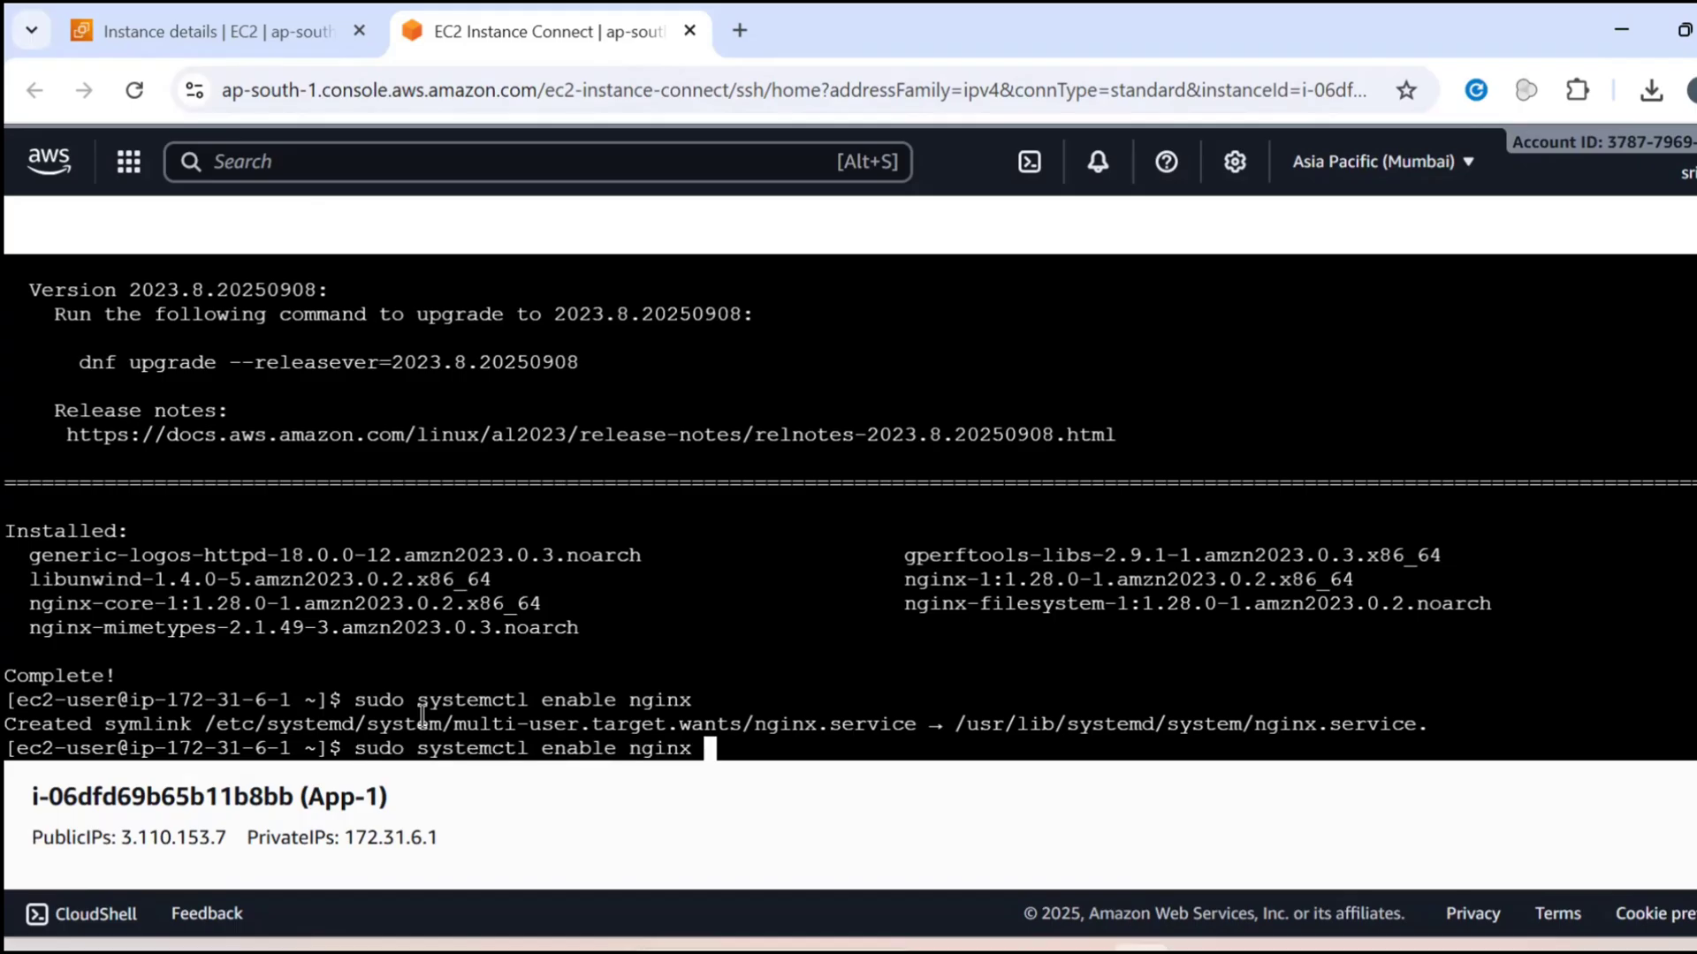
pyautogui.press('Left')
pyautogui.press('Left')
pyautogui.press('Left')
pyautogui.press('Left')
pyautogui.press('Left')
pyautogui.press('Left')
pyautogui.press('Left')
pyautogui.press('BackSpace')
pyautogui.press('BackSpace')
pyautogui.press('BackSpace')
pyautogui.press('BackSpace')
pyautogui.press('BackSpace')
pyautogui.press('BackSpace')
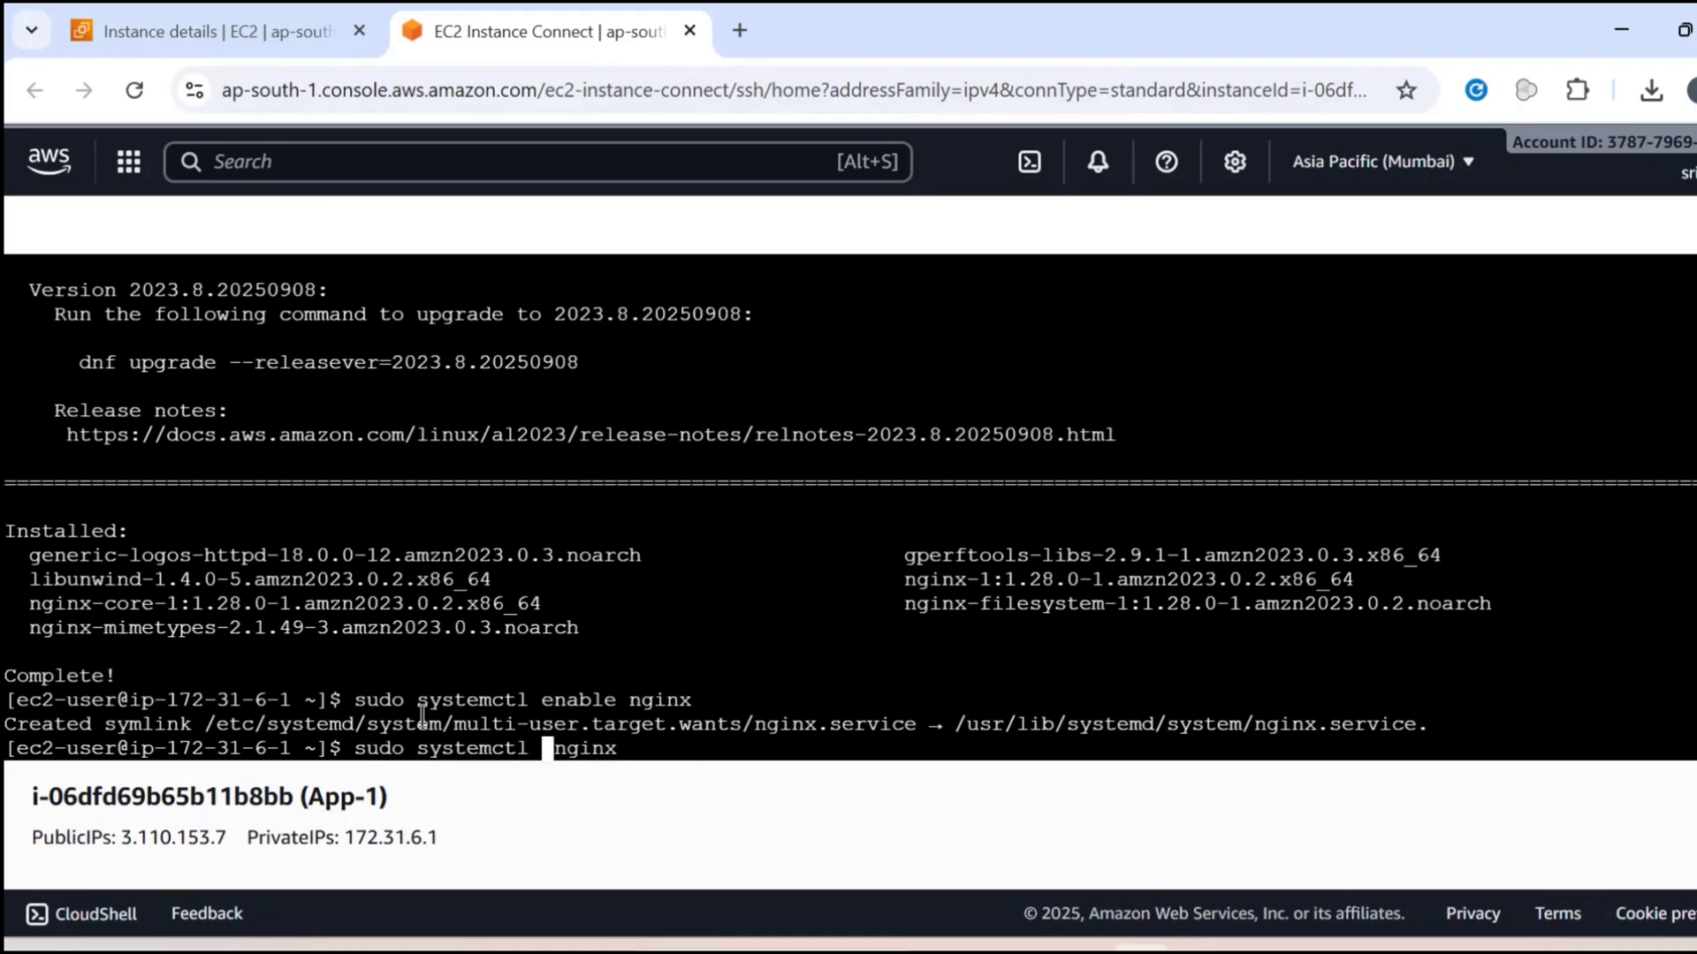
pyautogui.write('status')
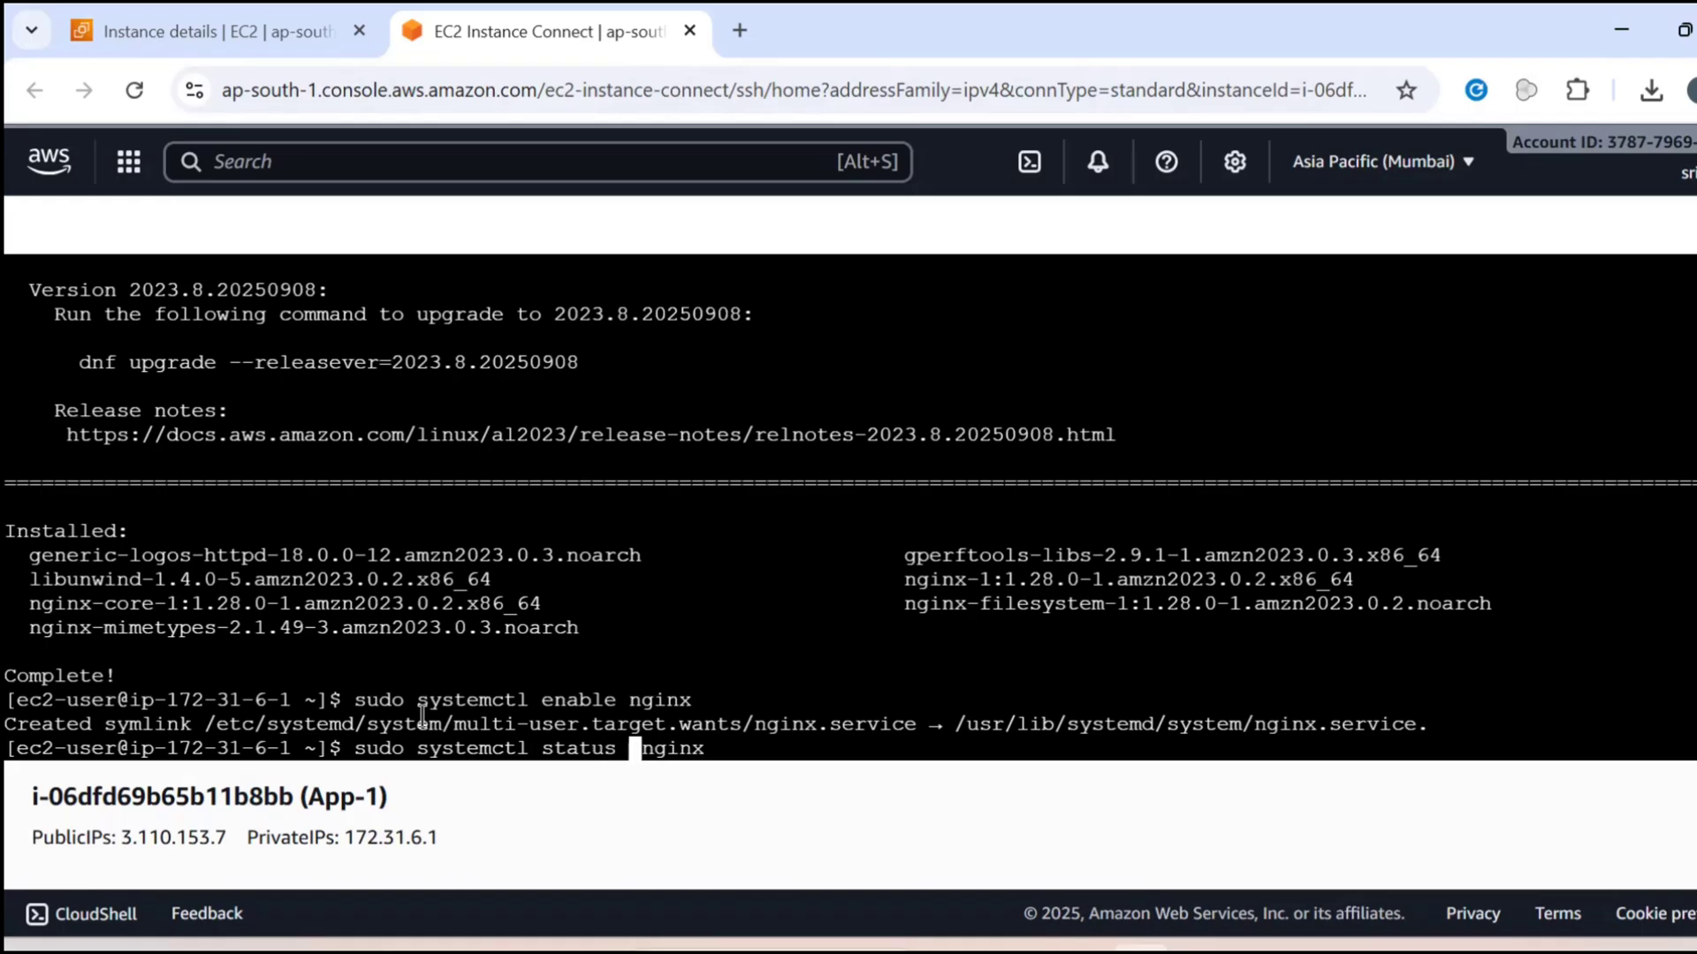
pyautogui.press('Return')
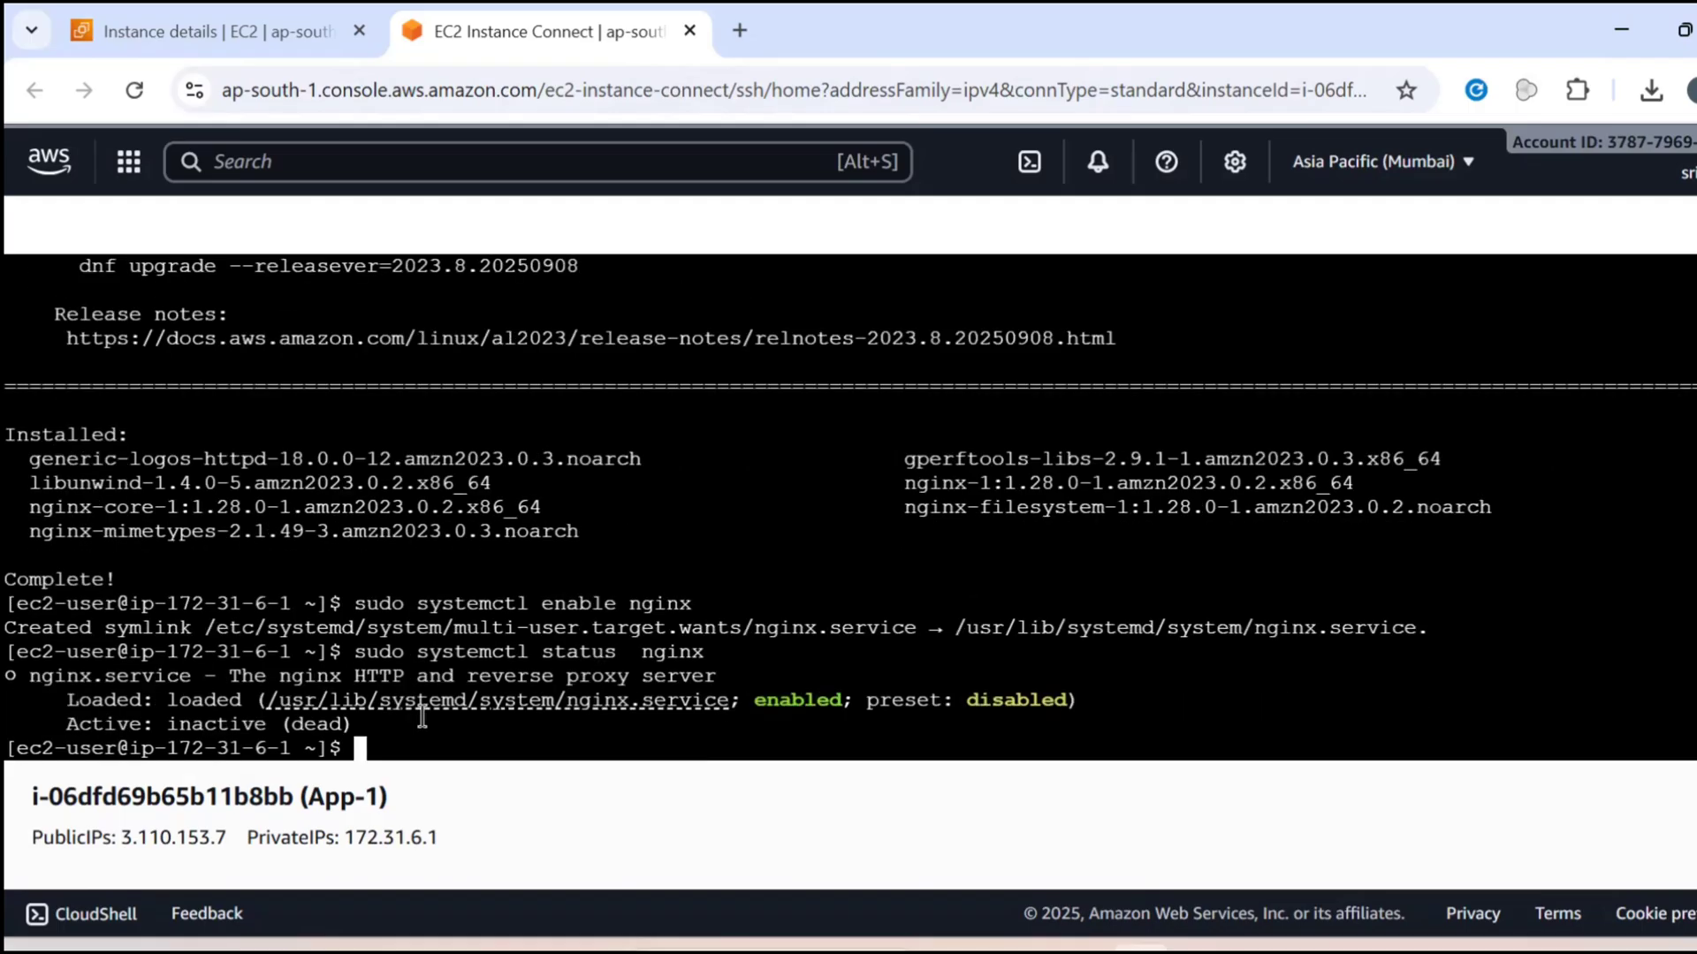
# Start the nginx service on App-1 with "sudo systemctl start nginx"
pyautogui.press('Up')
pyautogui.press('Left')
pyautogui.press('Left')
pyautogui.press('Left')
pyautogui.press('Left')
pyautogui.press('Left')
pyautogui.press('Left')
pyautogui.press('BackSpace')
pyautogui.press('BackSpace')
pyautogui.press('BackSpace')
pyautogui.press('BackSpace')
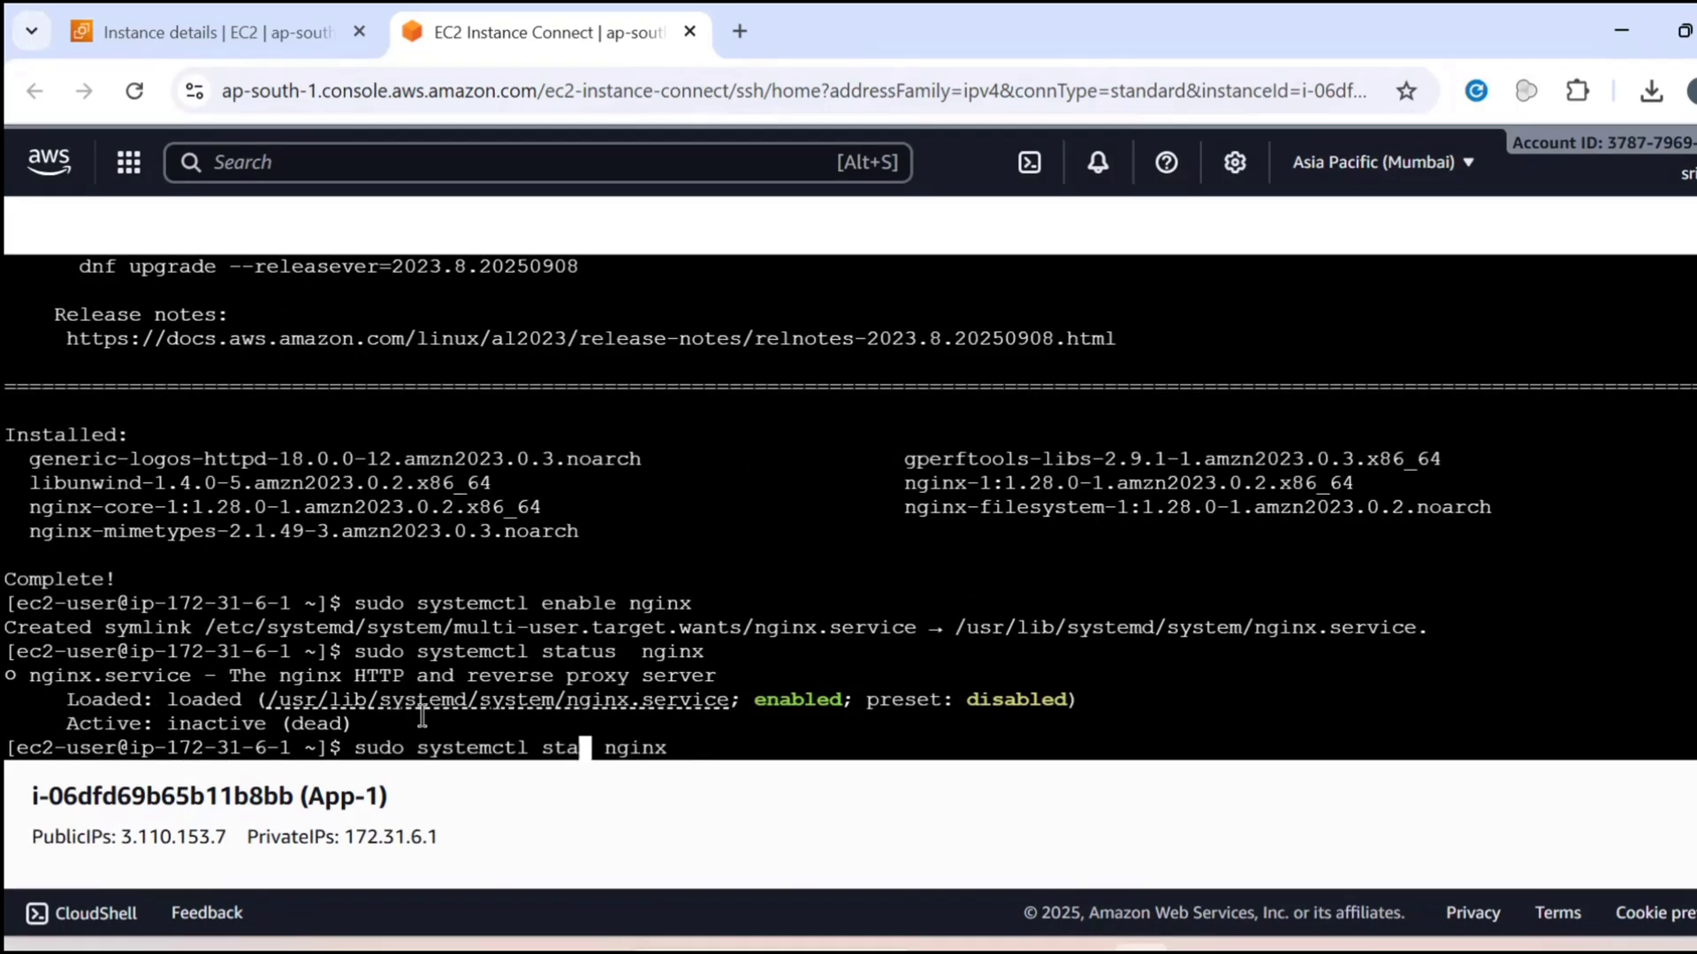
pyautogui.write('rt')
pyautogui.press('Return')
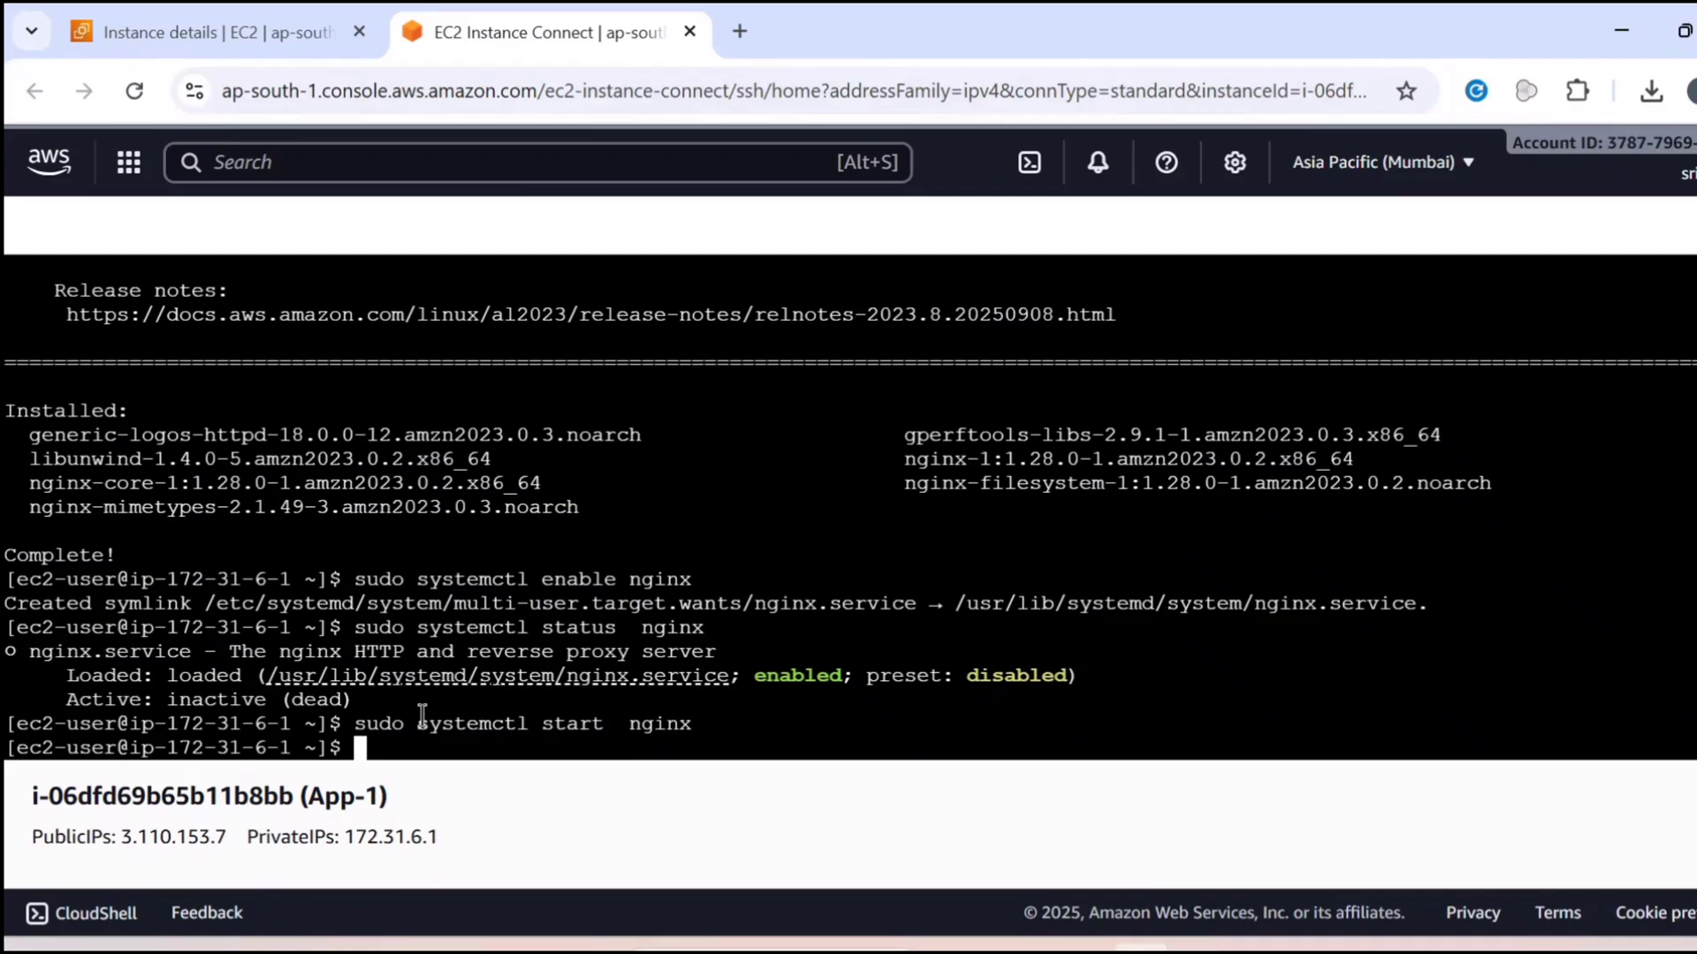
# Reload the nginx service on App-1 with "sudo systemctl reload nginx"
pyautogui.press('Up')
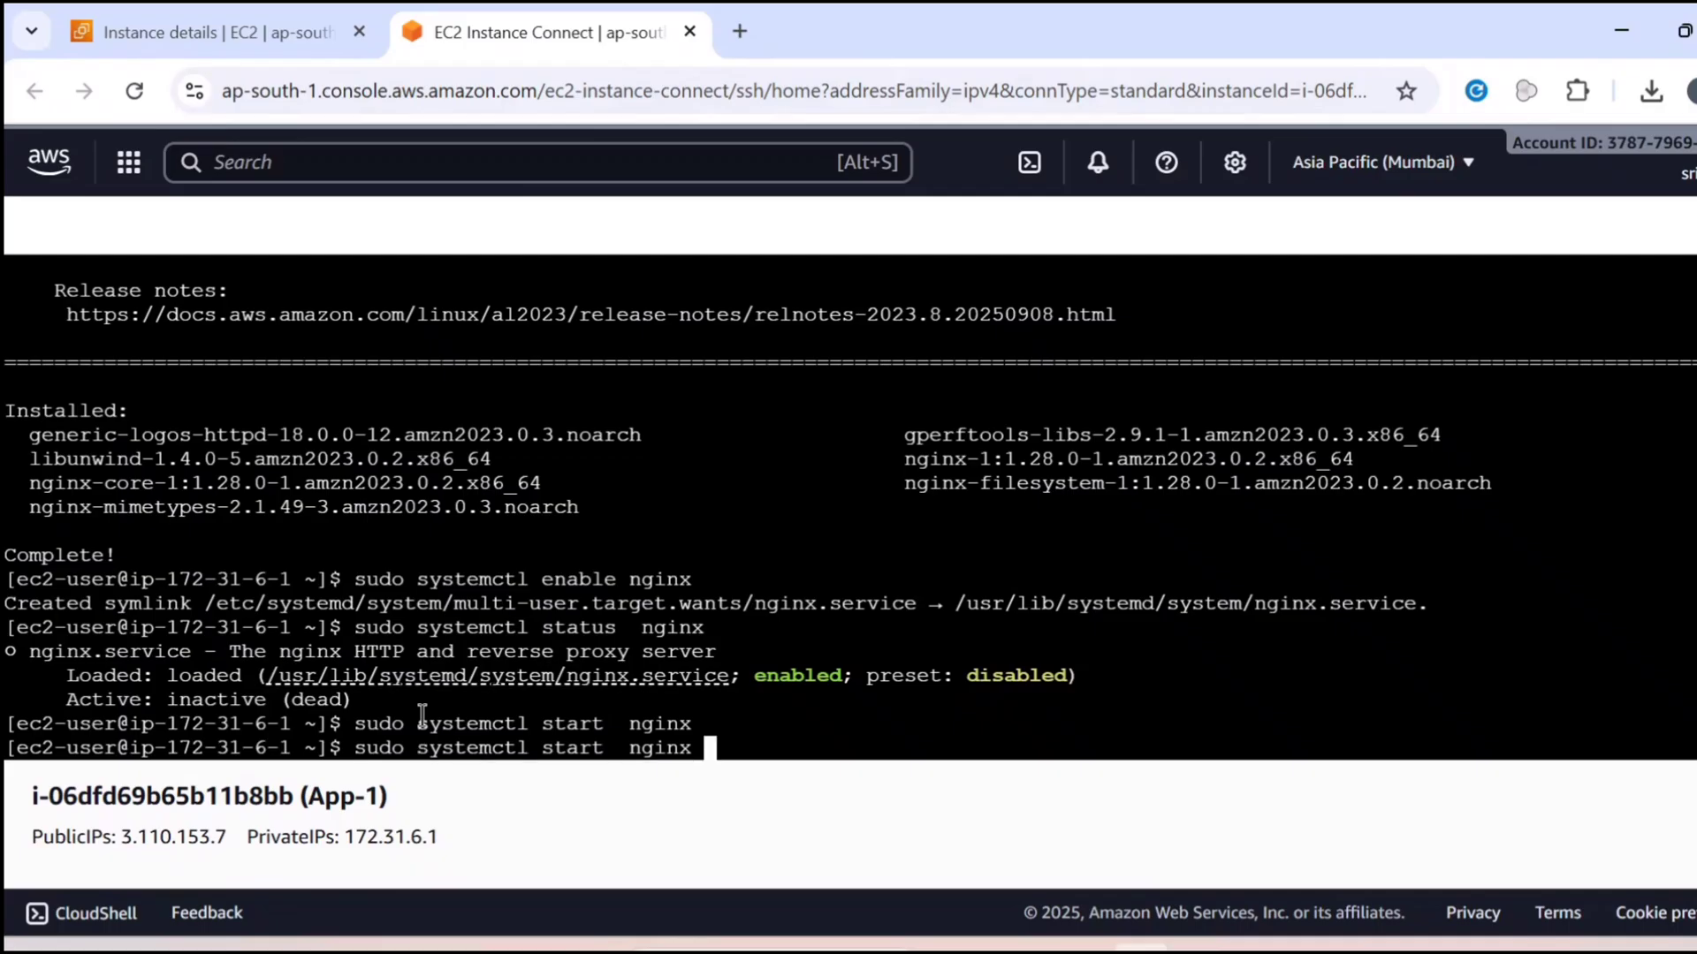
pyautogui.press('Left')
pyautogui.press('Left')
pyautogui.press('Left')
pyautogui.press('Left')
pyautogui.press('Left')
pyautogui.press('Left')
pyautogui.press('Left')
pyautogui.press('BackSpace')
pyautogui.press('BackSpace')
pyautogui.press('BackSpace')
pyautogui.press('BackSpace')
pyautogui.press('BackSpace')
pyautogui.press('BackSpace')
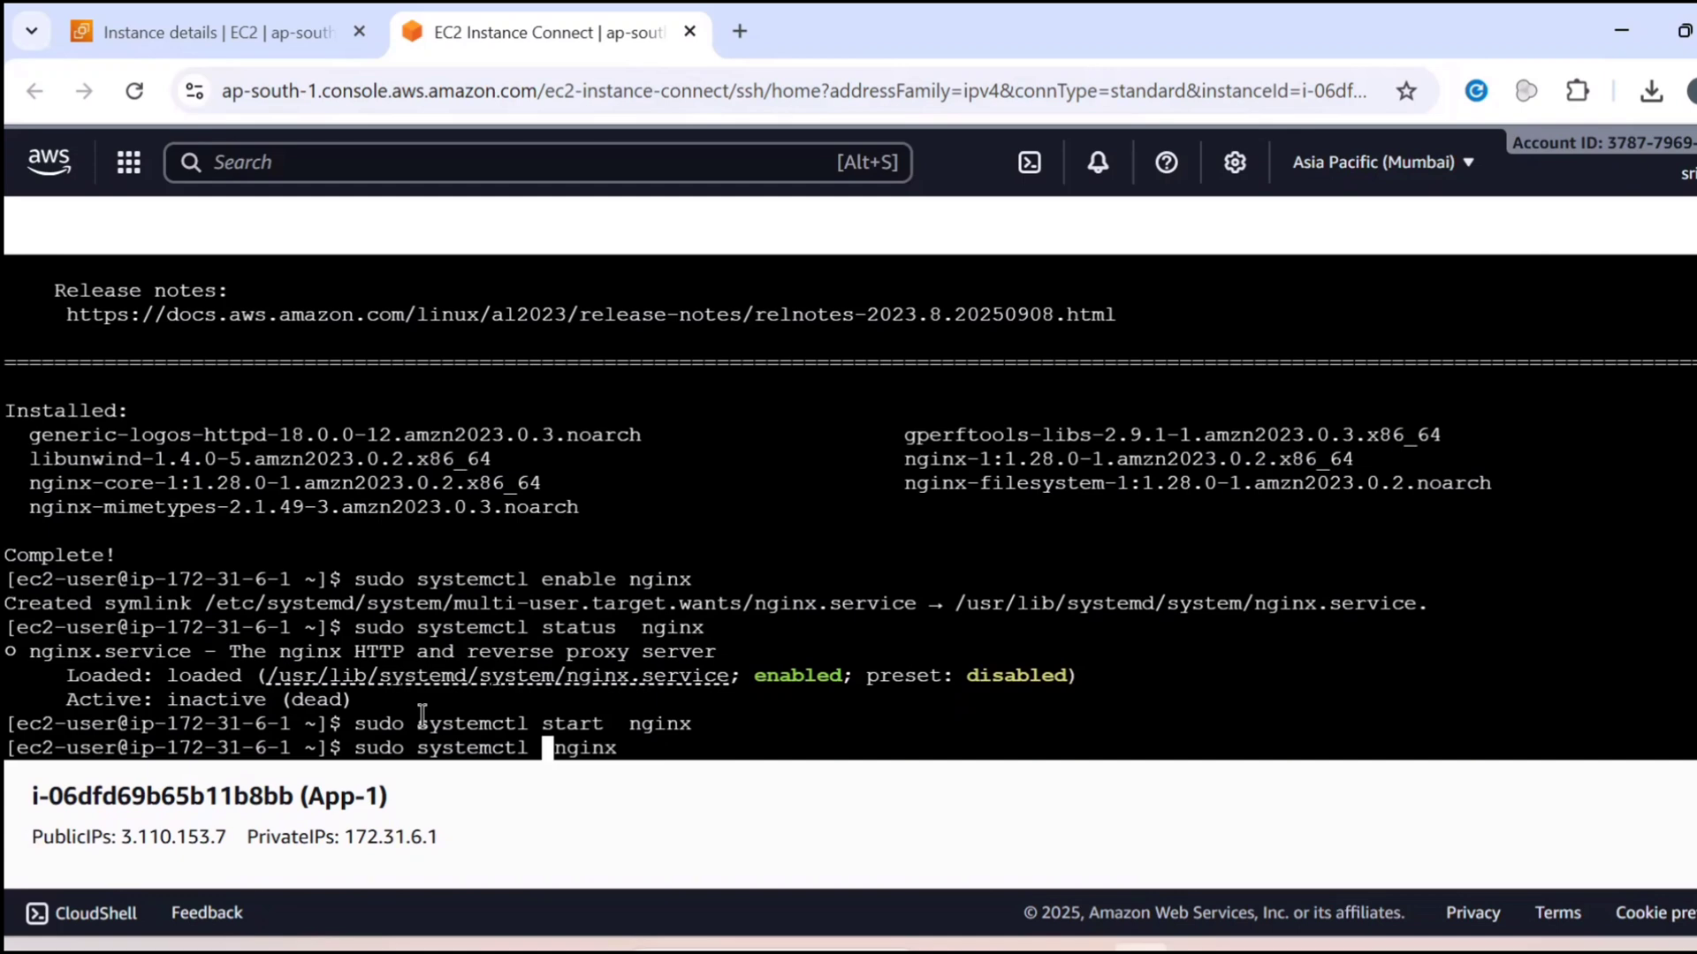
pyautogui.write('reload')
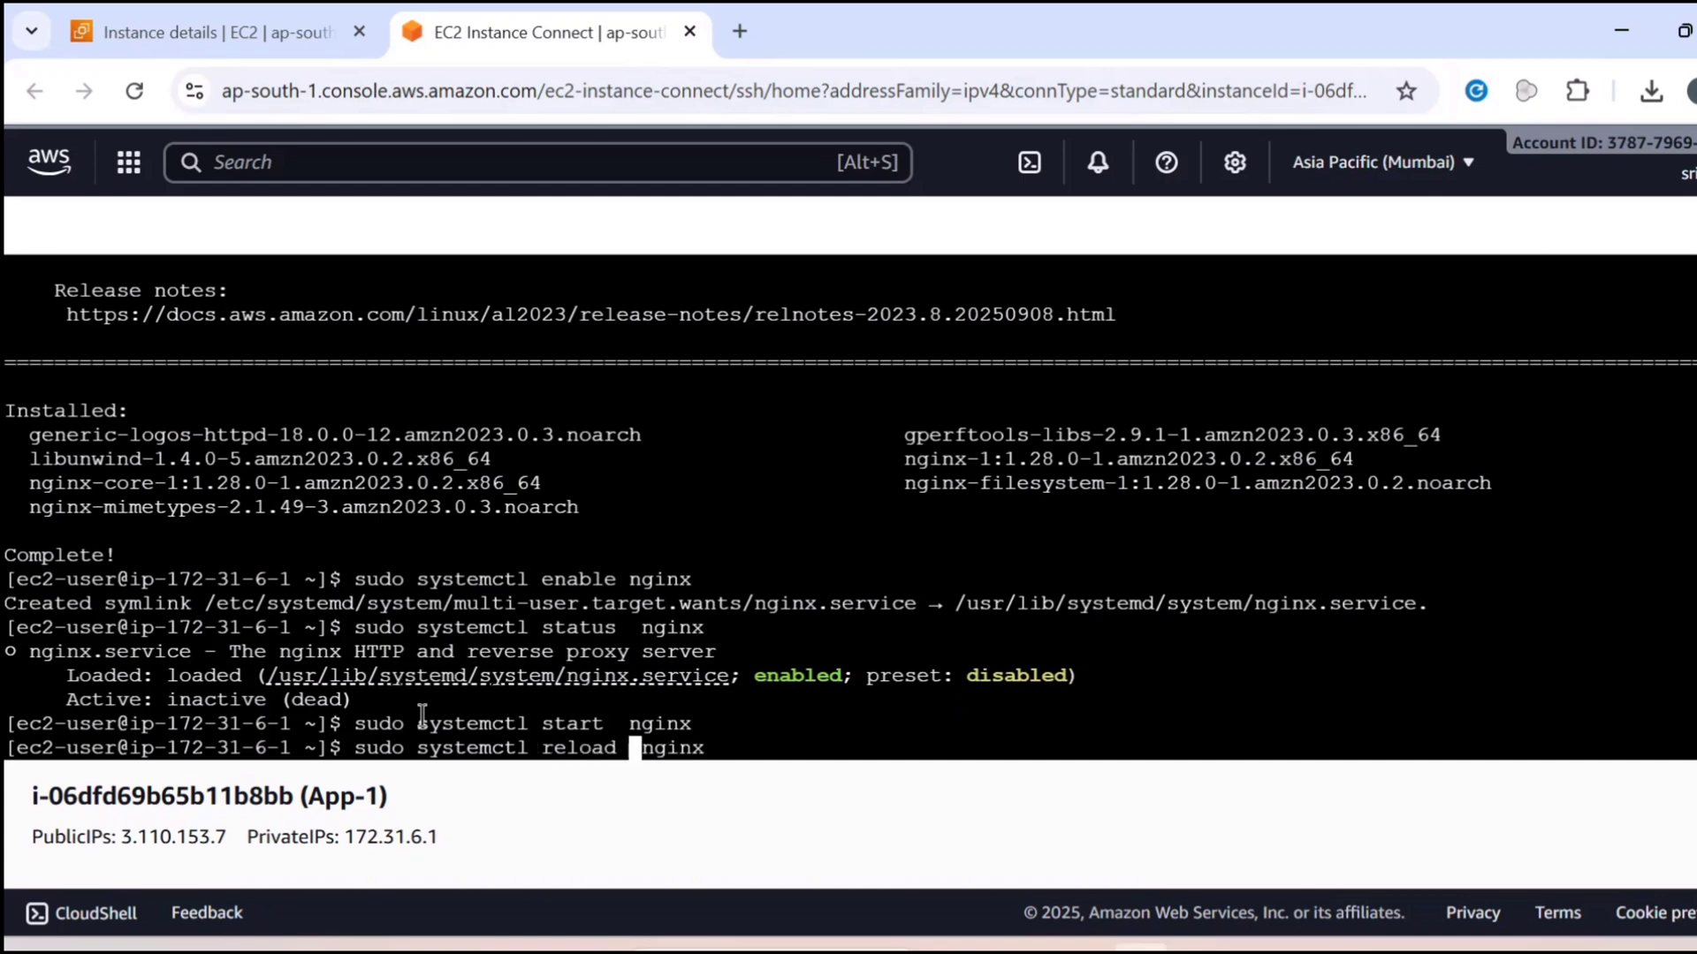
pyautogui.press('Return')
# Rerun "sudo systemctl status nginx" on App-1 to check the service again
pyautogui.press('Up')
pyautogui.press('Up')
pyautogui.press('Up')
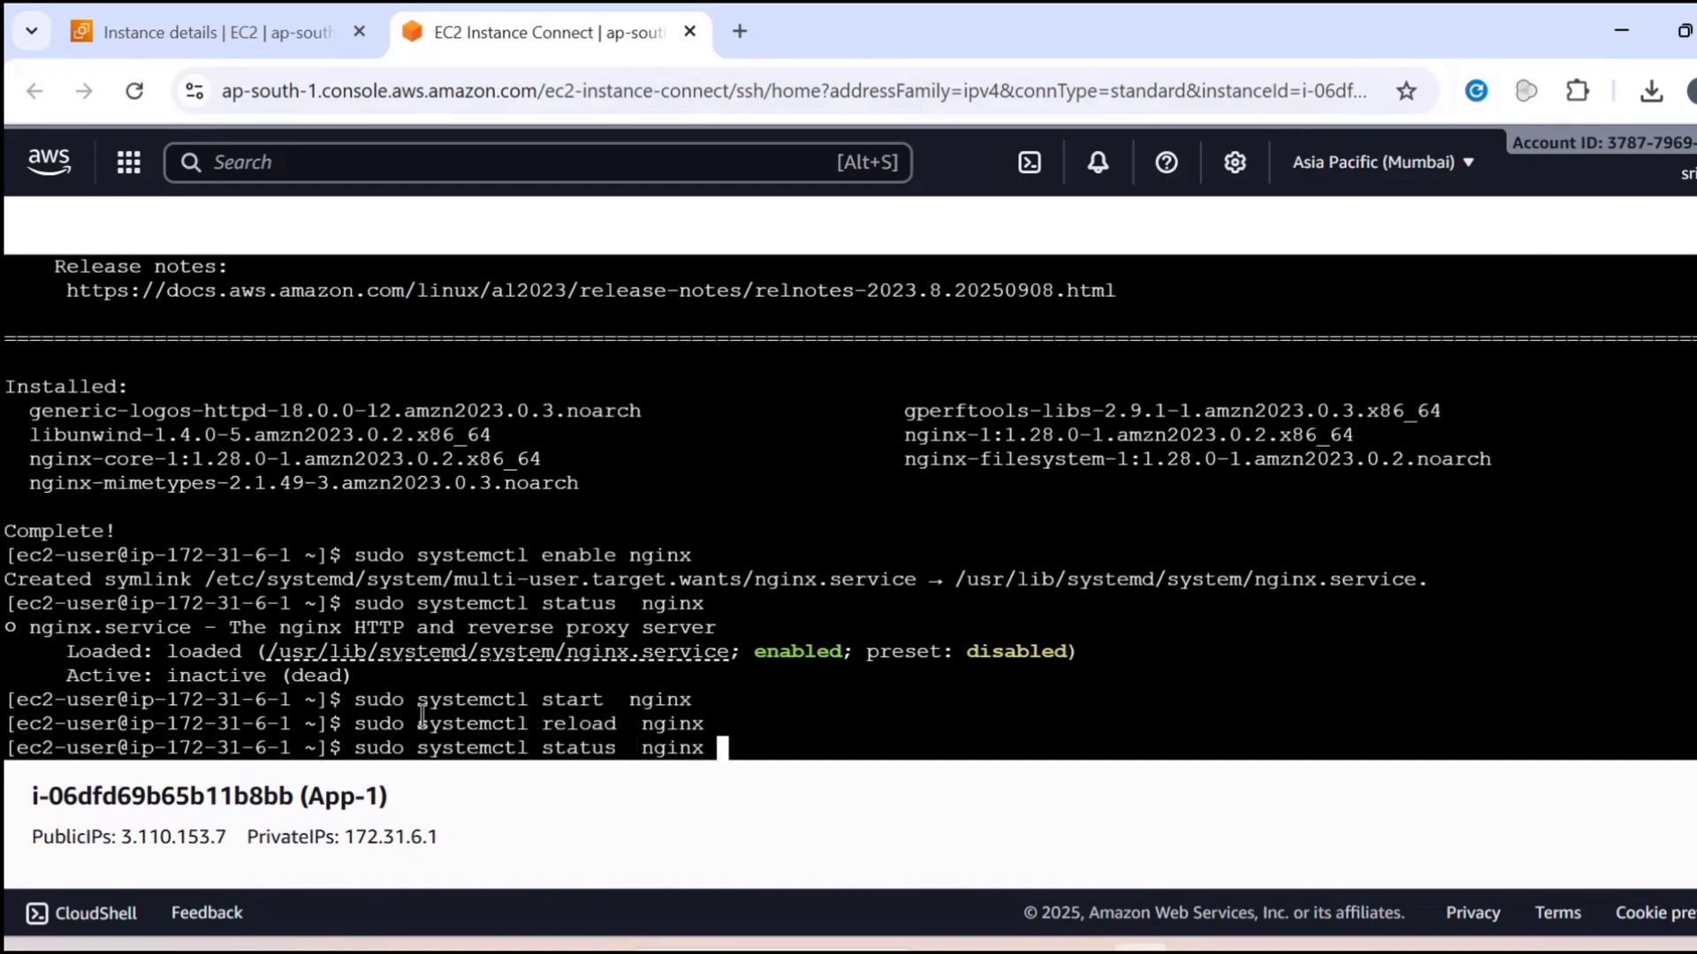
pyautogui.press('Return')
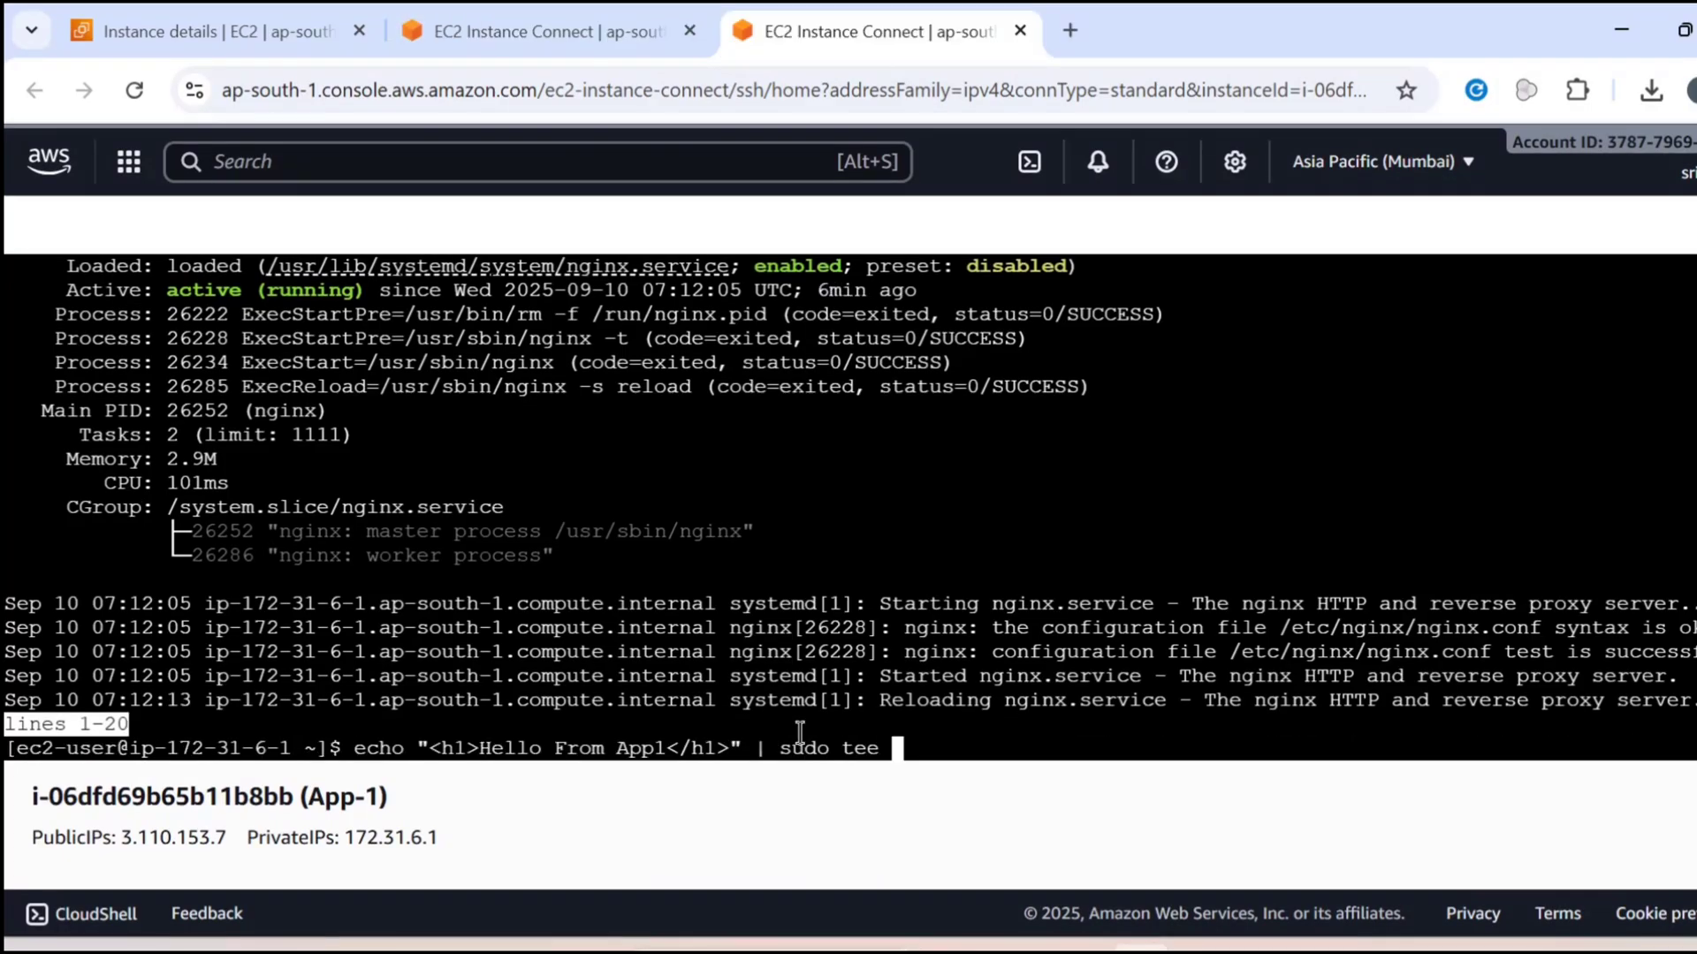
# Write "<h1>Hello From App1</h1>" into /usr/share/nginx/html/index.html on App-1 by piping echo to sudo tee
pyautogui.write('/usr/share/')
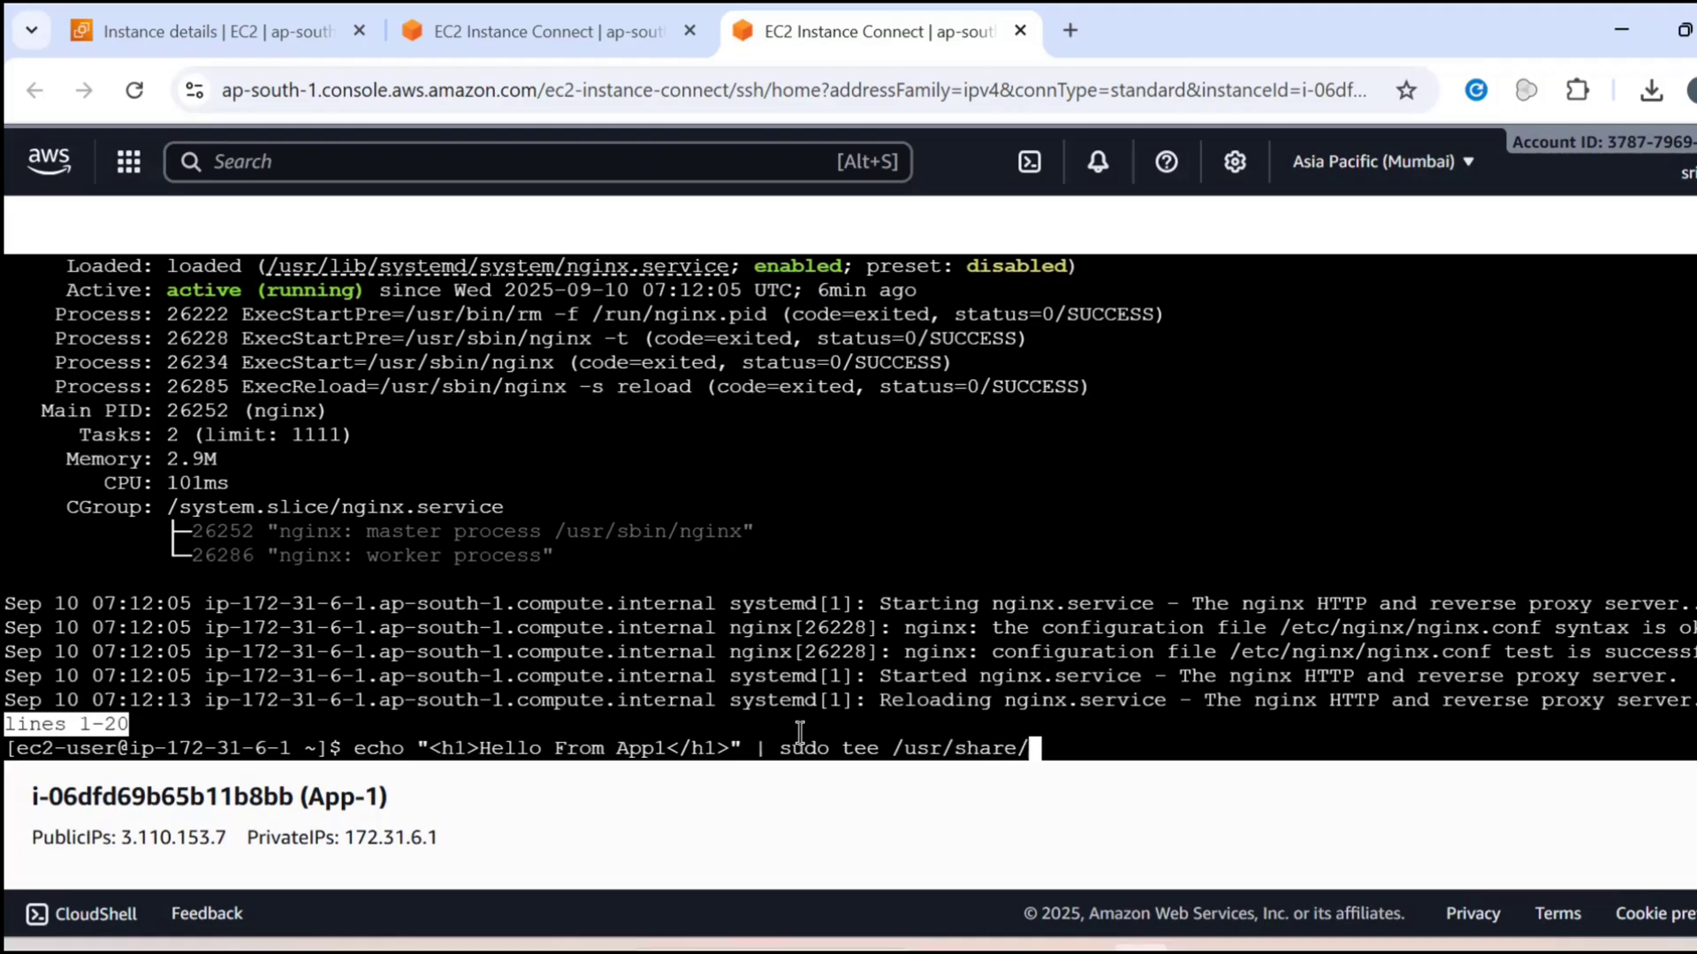
pyautogui.write('nginx/htm')
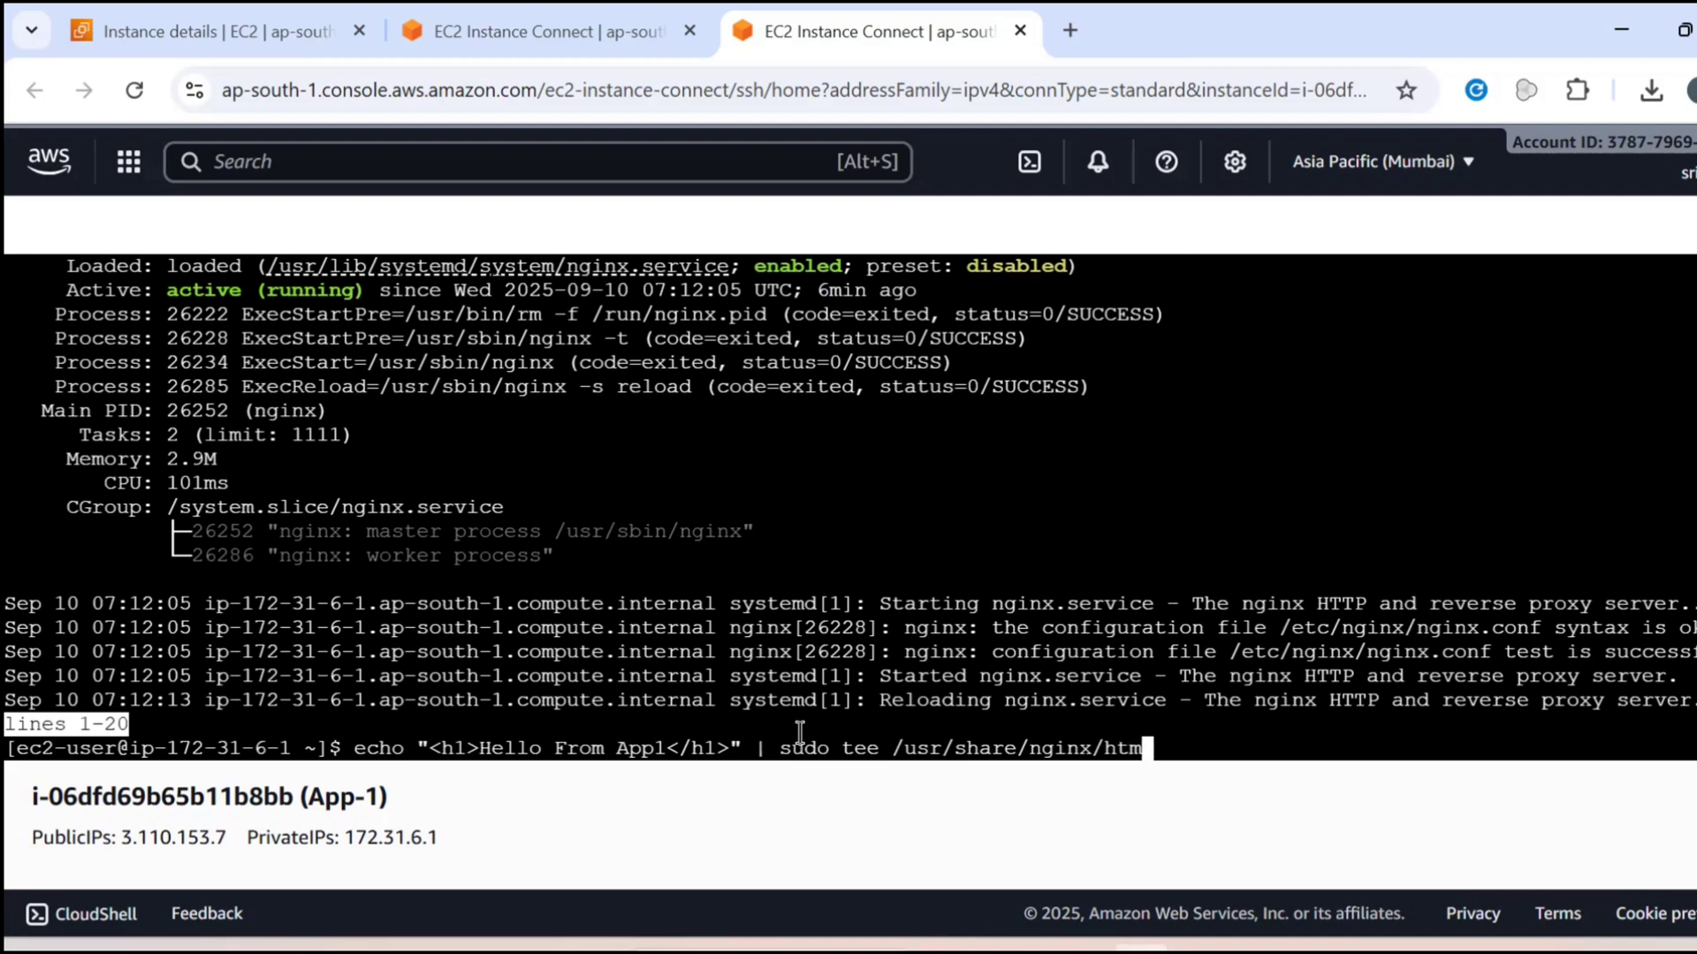
pyautogui.write('l/indix.t')
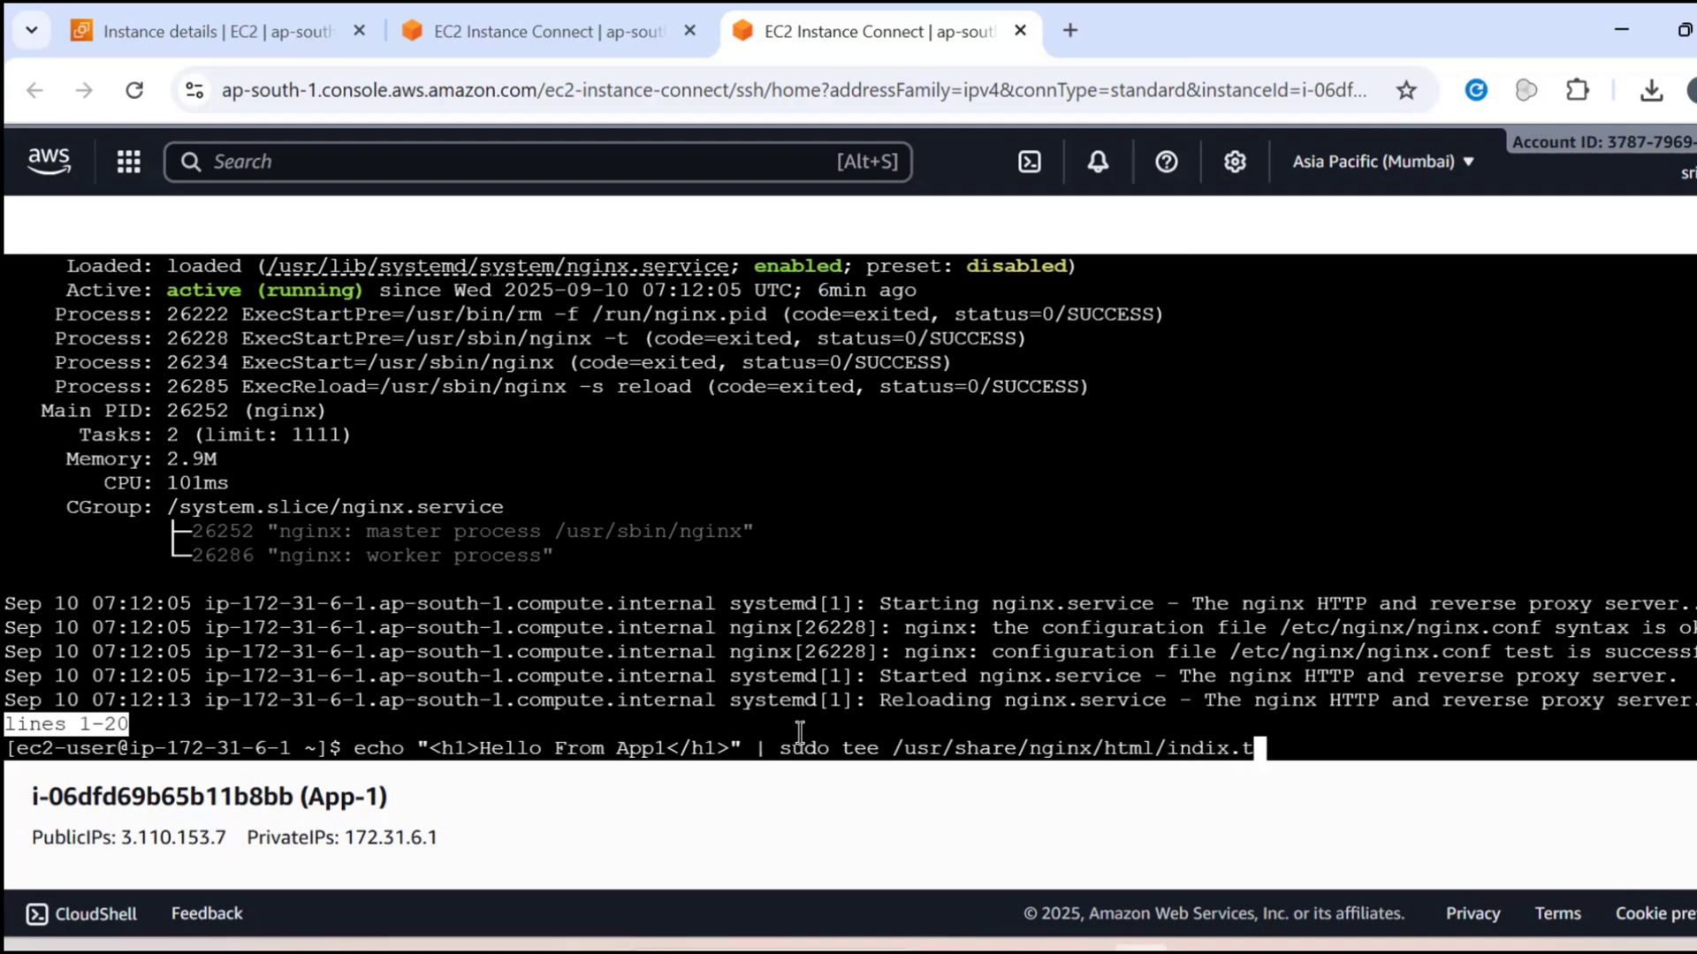
pyautogui.press('BackSpace')
pyautogui.press('BackSpace')
pyautogui.press('BackSpace')
pyautogui.press('BackSpace')
pyautogui.write('ex.html')
pyautogui.press('Return')
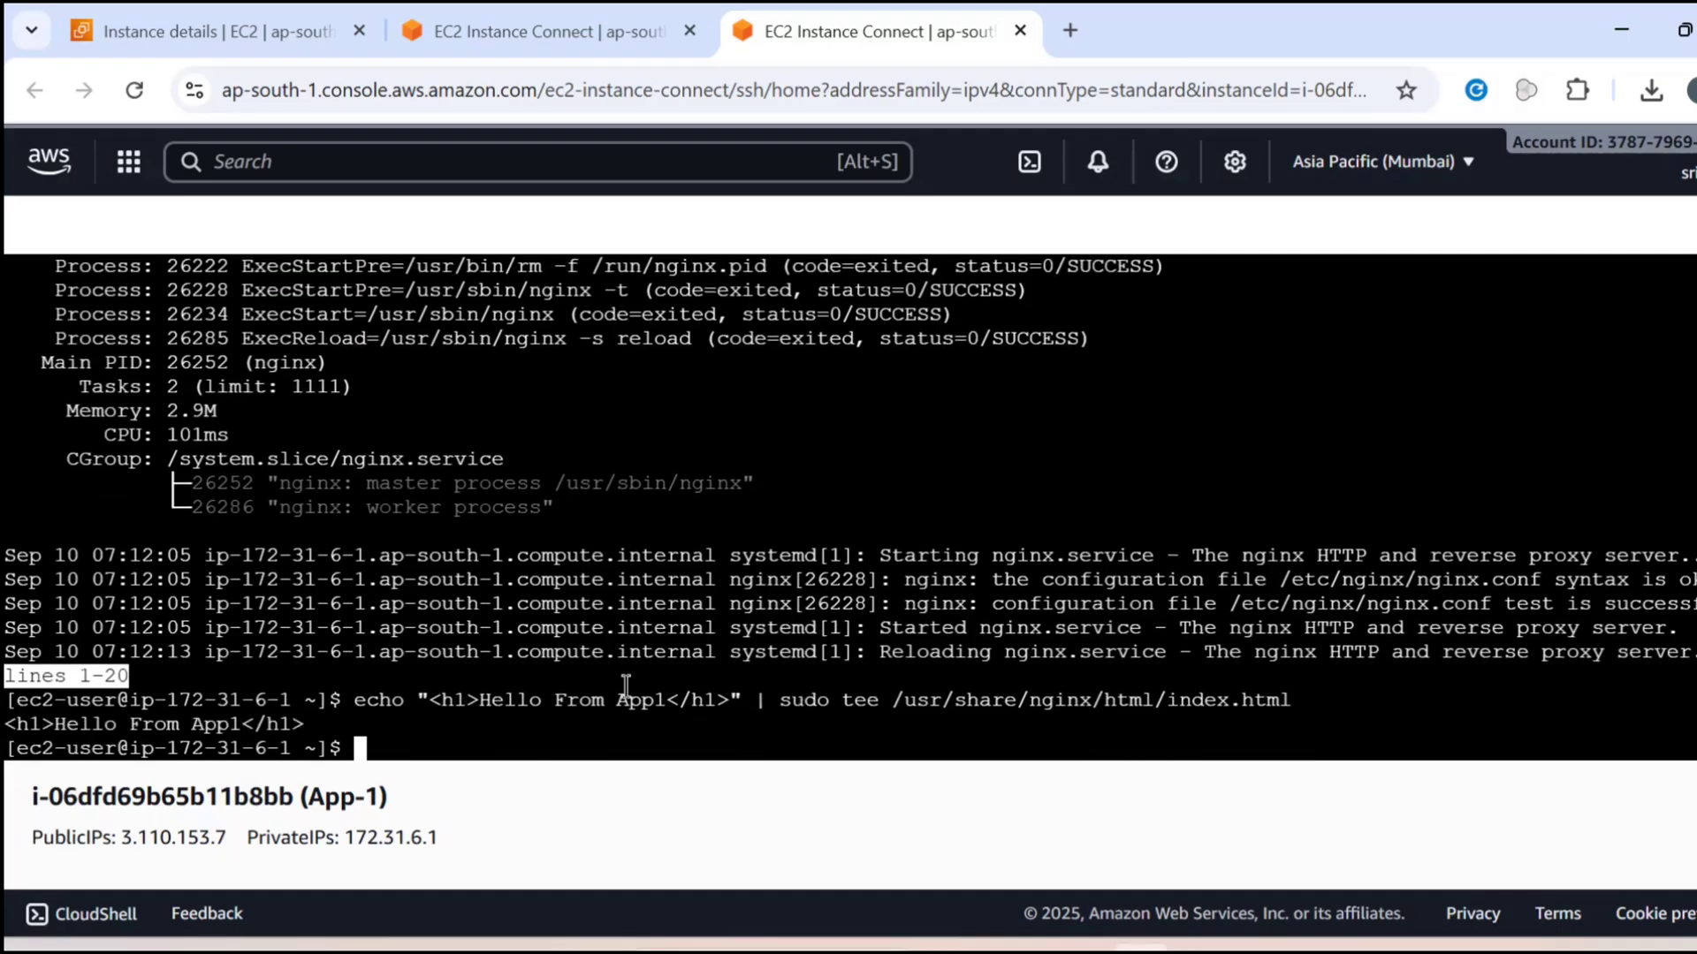
# Display the App-1 web page file with "cat /usr/share/nginx/html/index.html"
pyautogui.write('cat /usr/share/nginx/html/index.html')
pyautogui.press('Return')
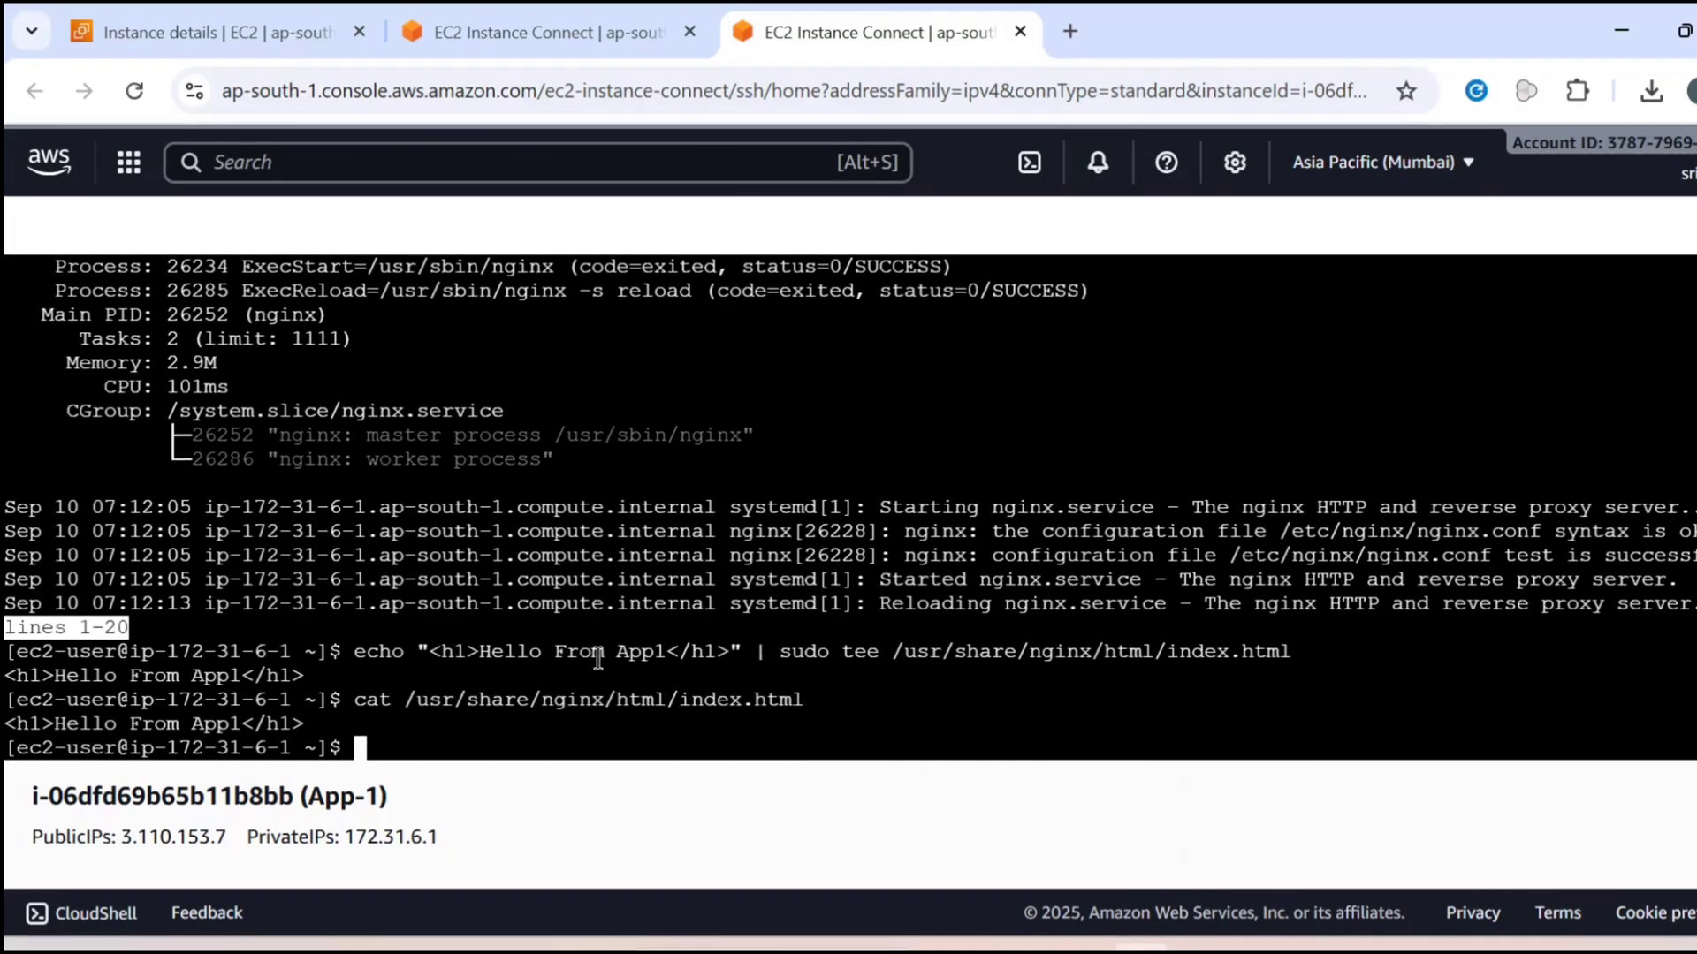
# In the App2 terminal, write "<h1>Hello From App2</h1>" into /usr/share/nginx/html/index.html by piping echo to sudo tee
pyautogui.click(545, 7)
pyautogui.click(450, 755)
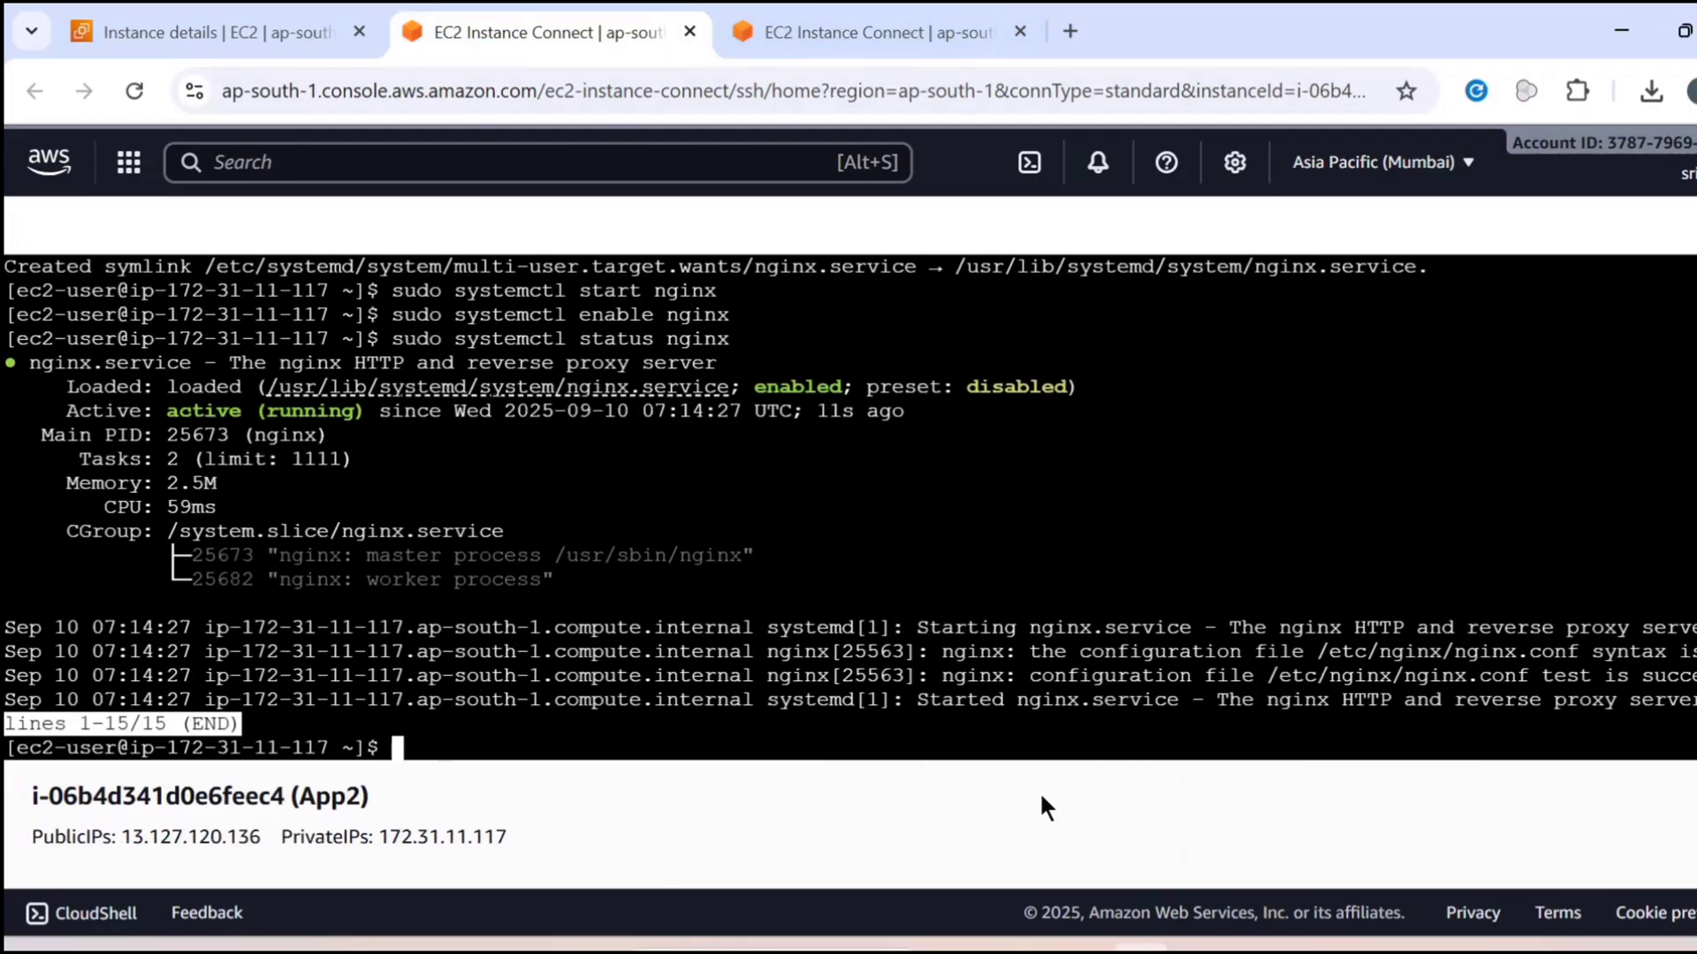
pyautogui.write('echo "<h1>Hello From App2</h1>" | sudo tee /usr/share/nginx/html/index.html')
pyautogui.press('Return')
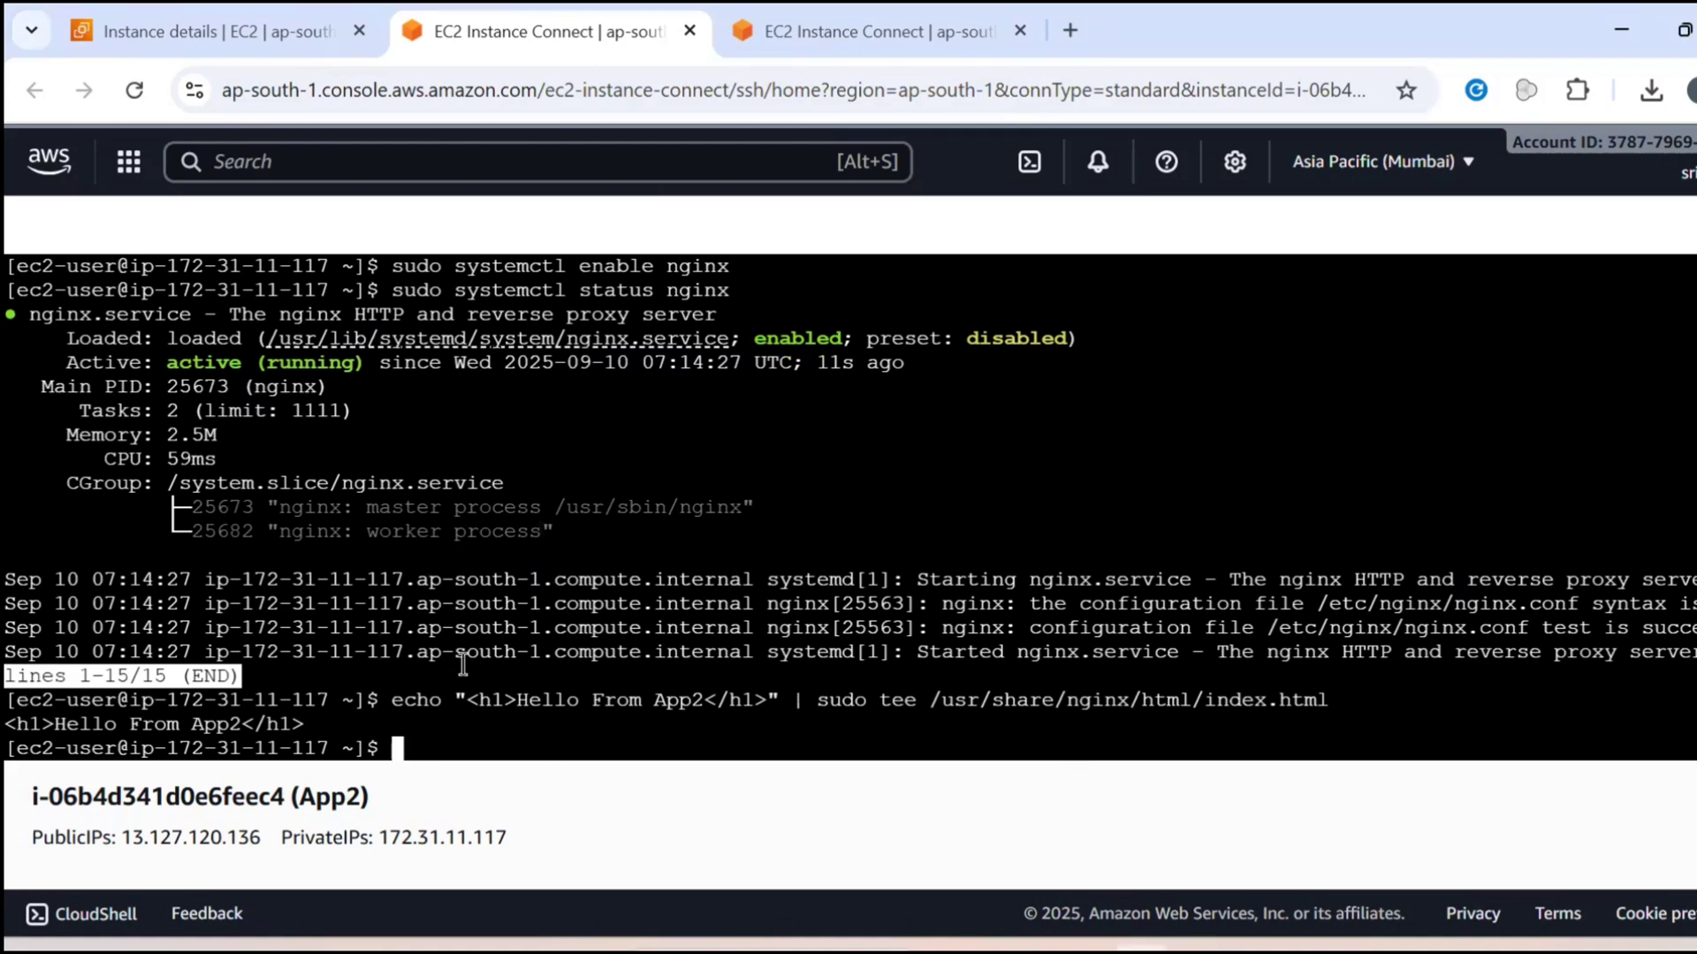
# Return to the EC2 instances list and view the App-1 instance's networking details and tags
pyautogui.hotkey('ctrl', 'Tab')
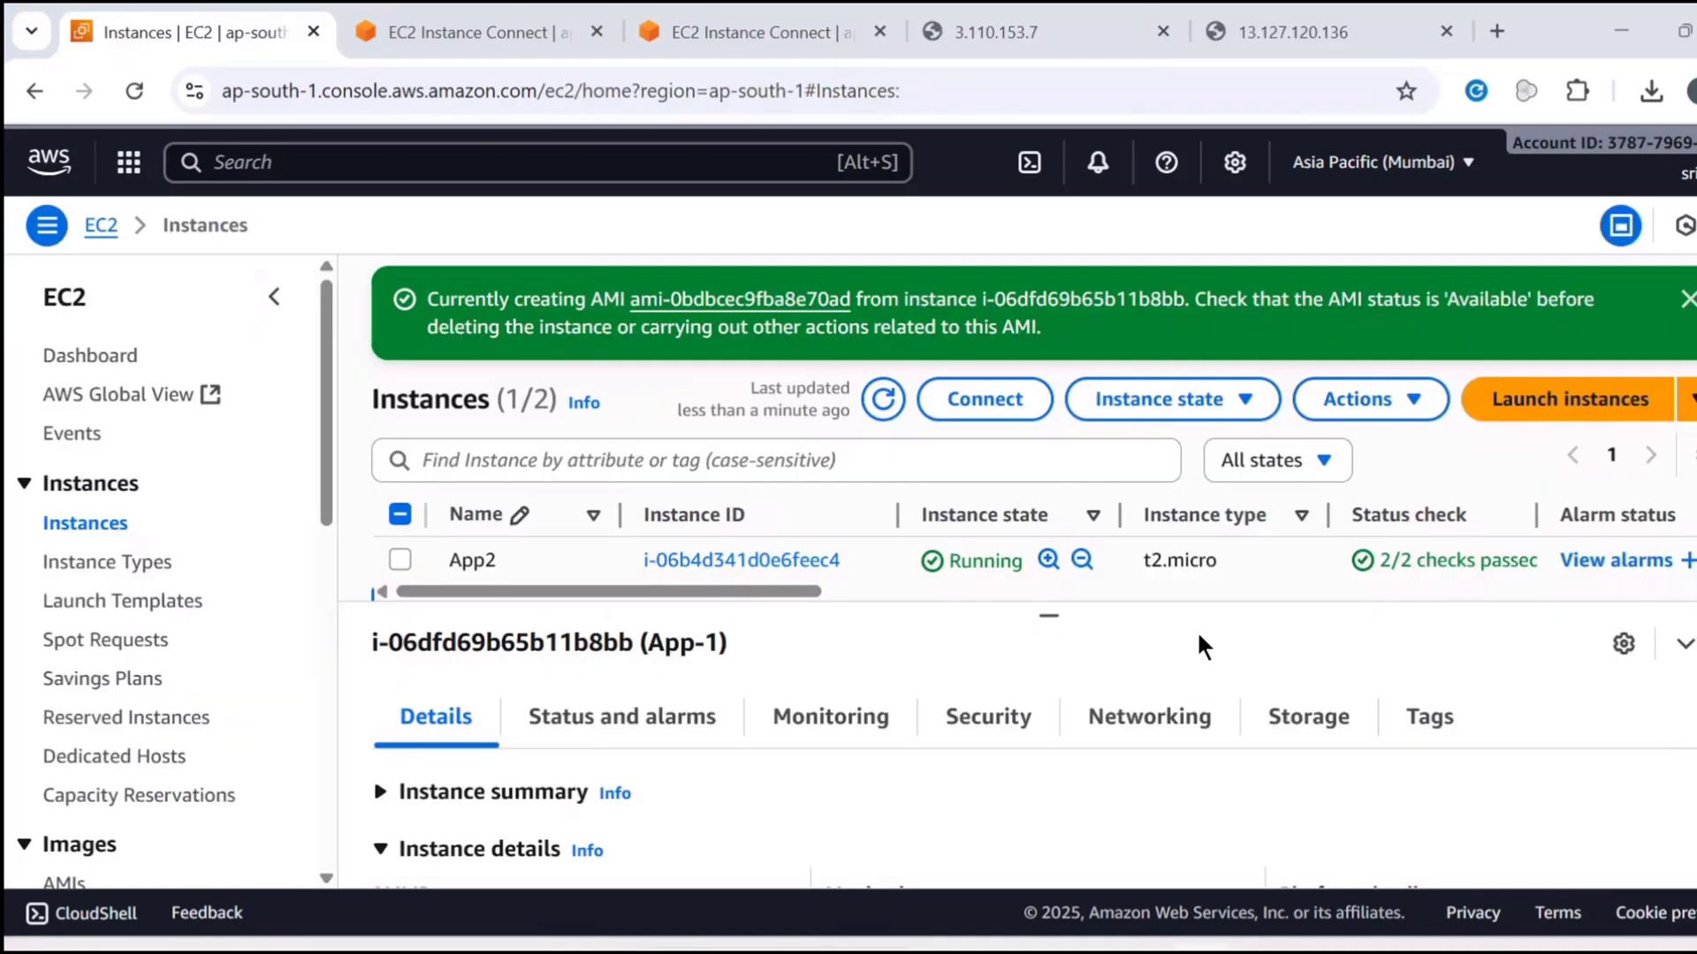
pyautogui.click(1167, 717)
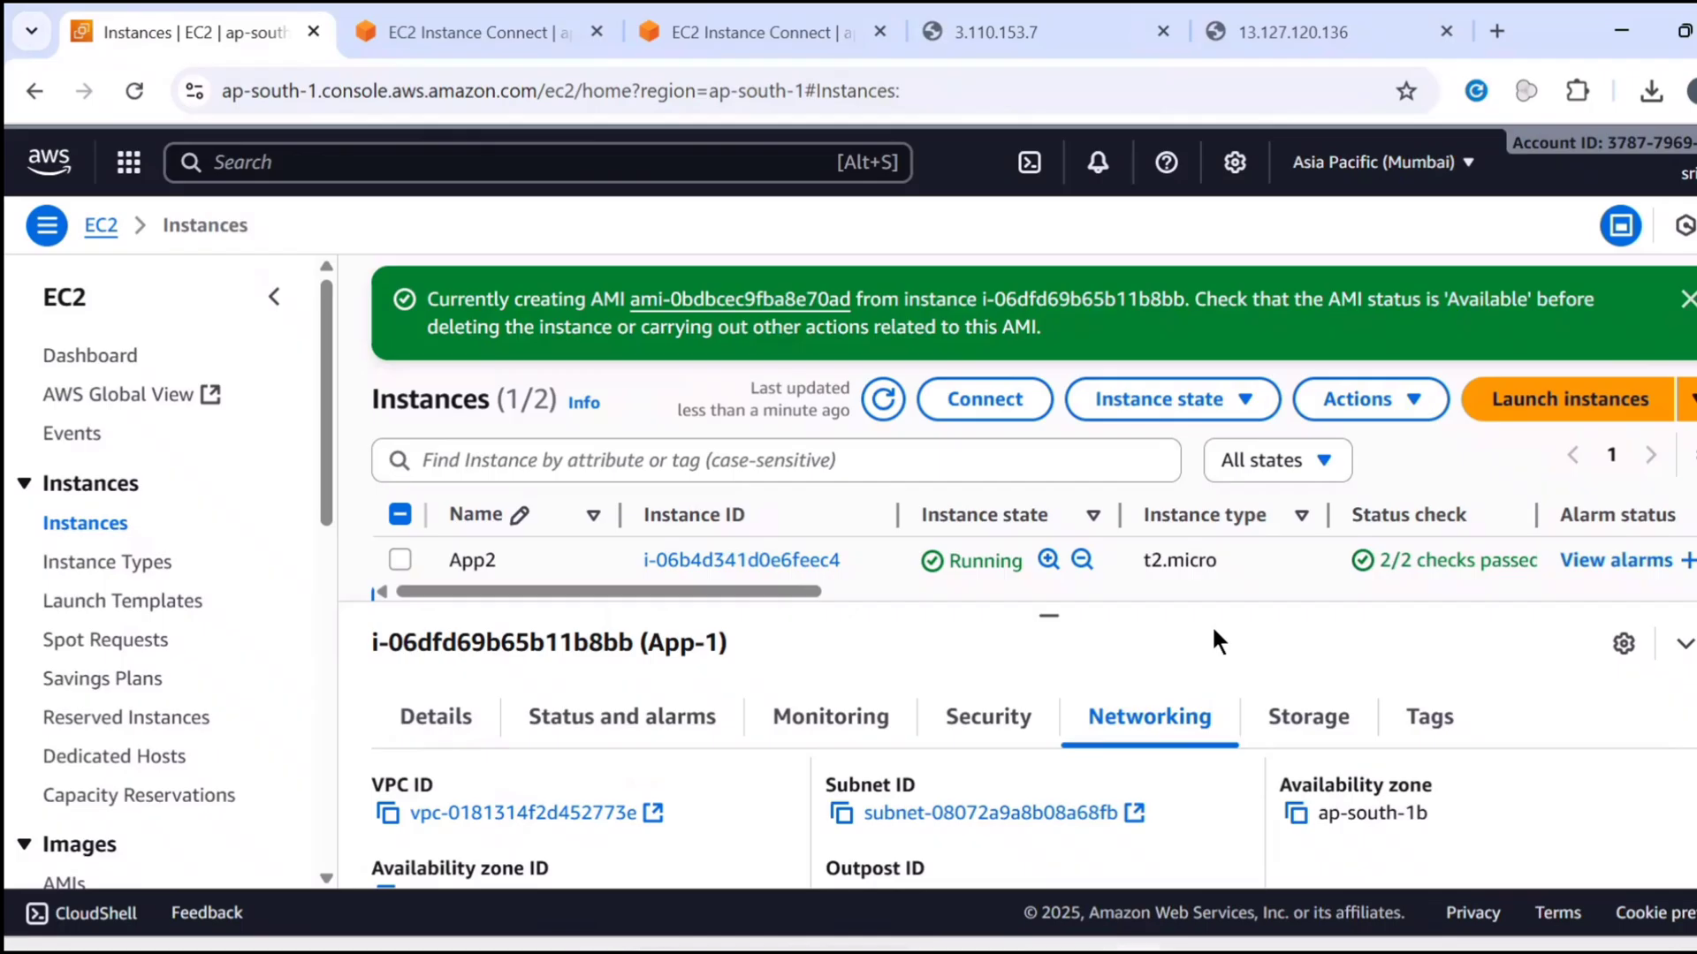
pyautogui.press('End')
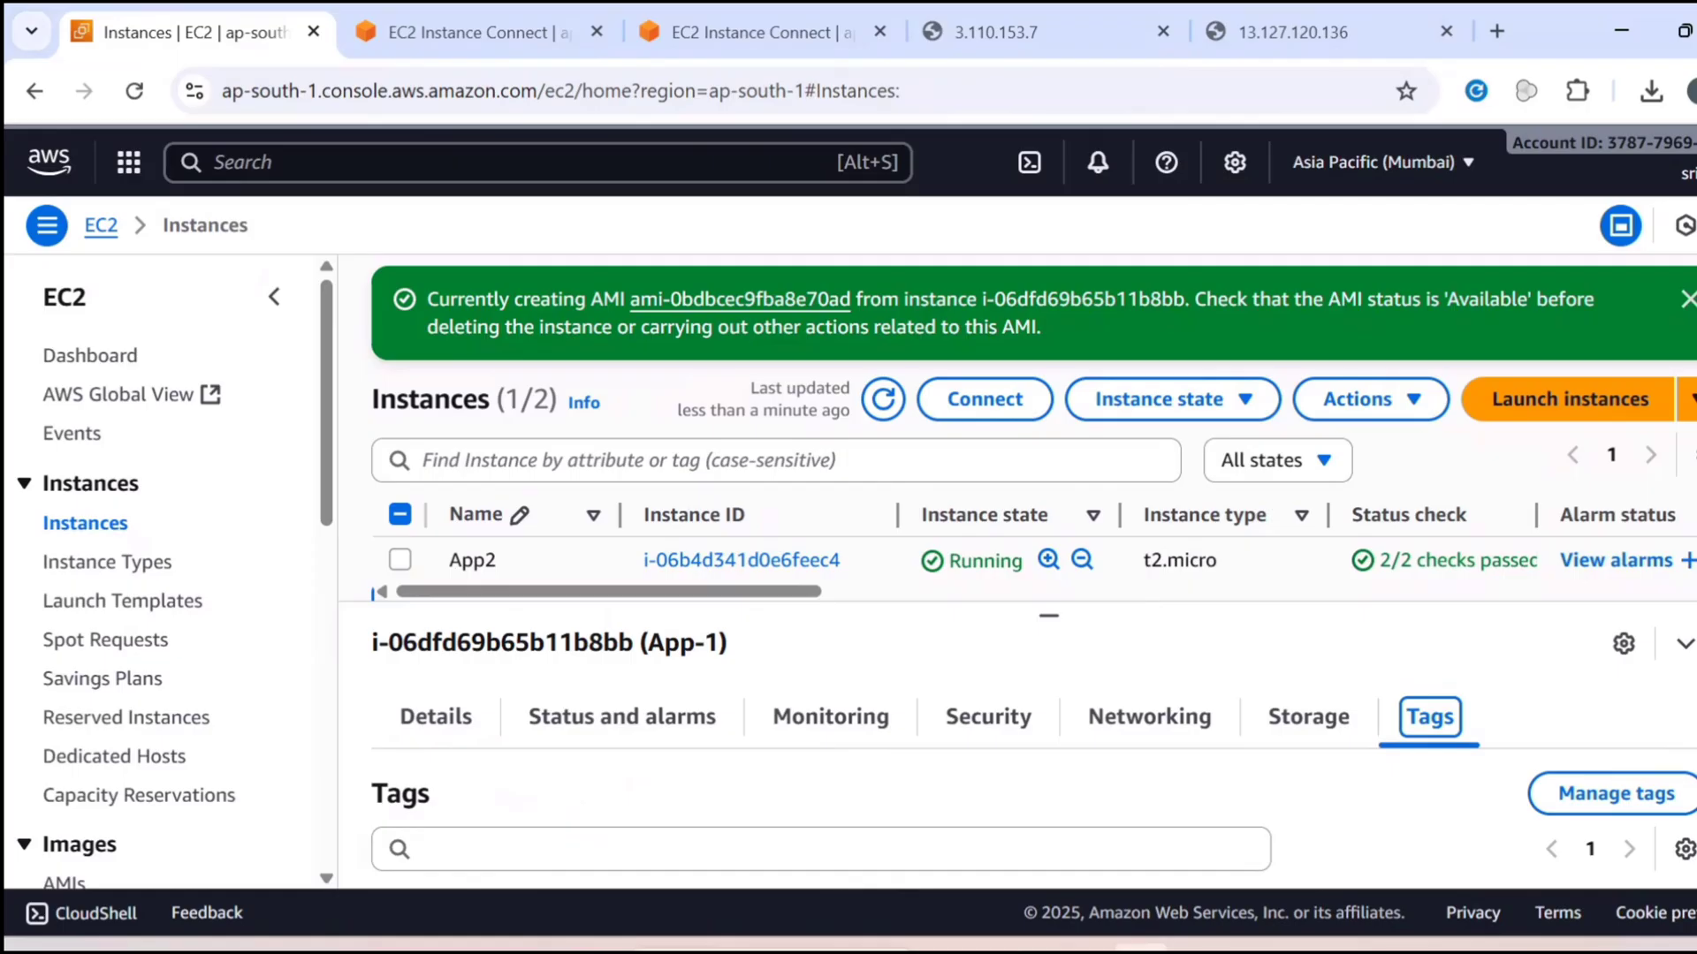
# Open the list of owned AMIs and select App2-AMI to view its details
pyautogui.scroll(-9, 223, 592)
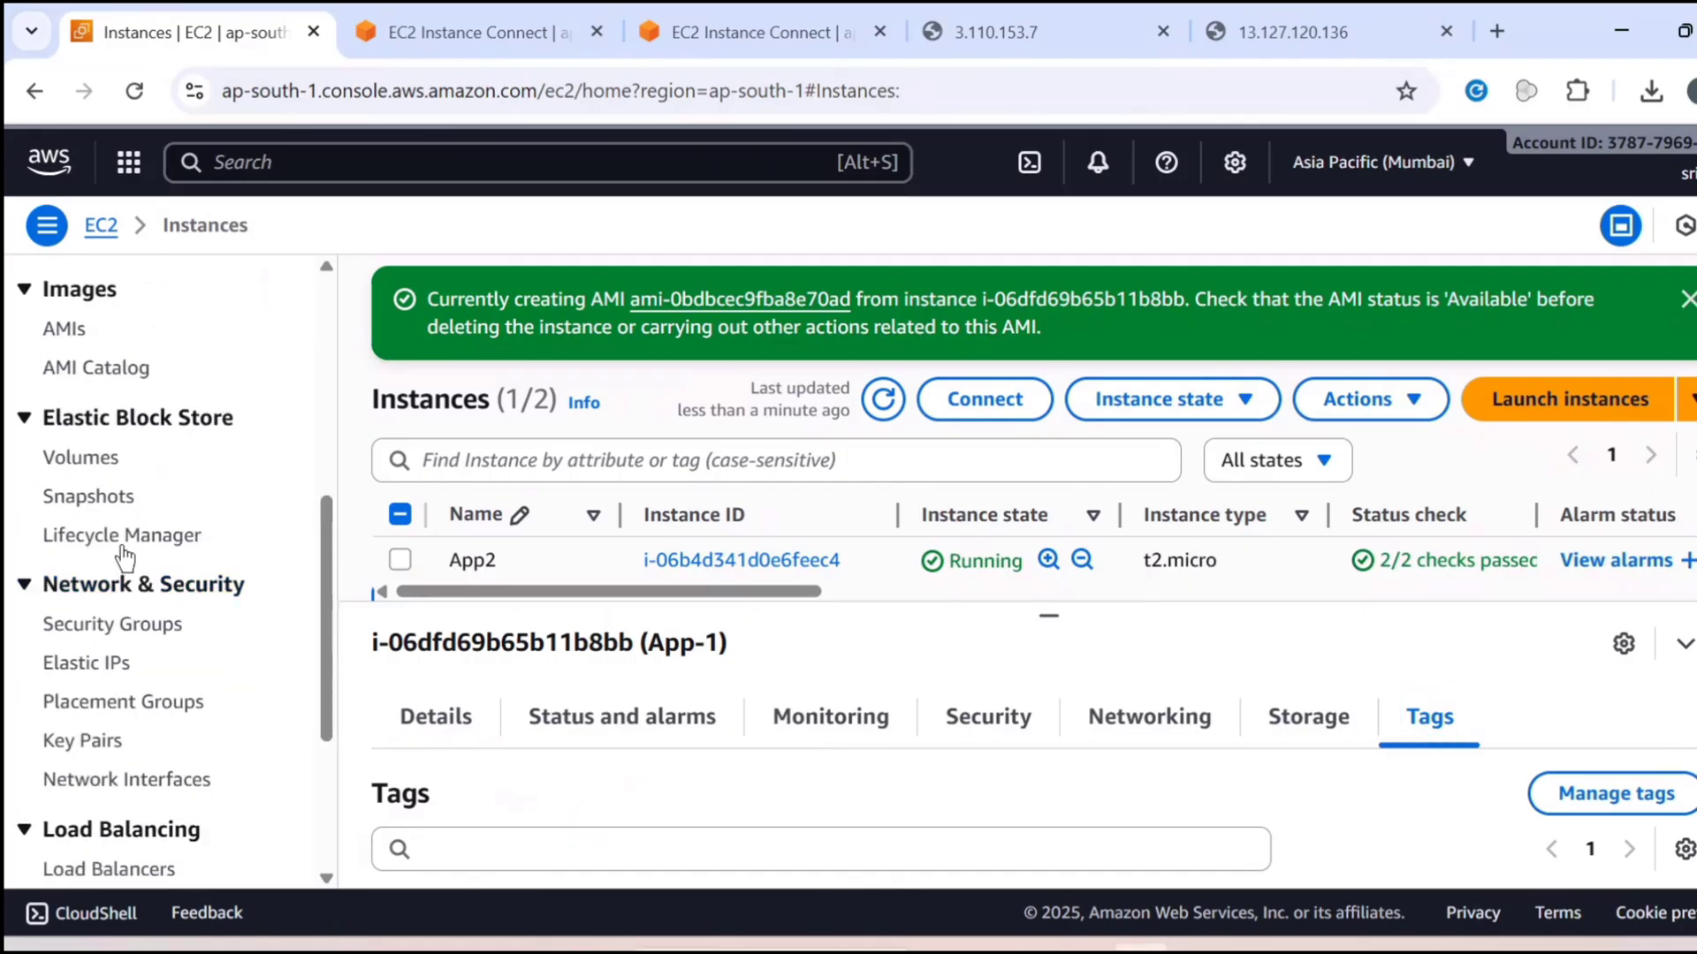
pyautogui.scroll(5, 101, 577)
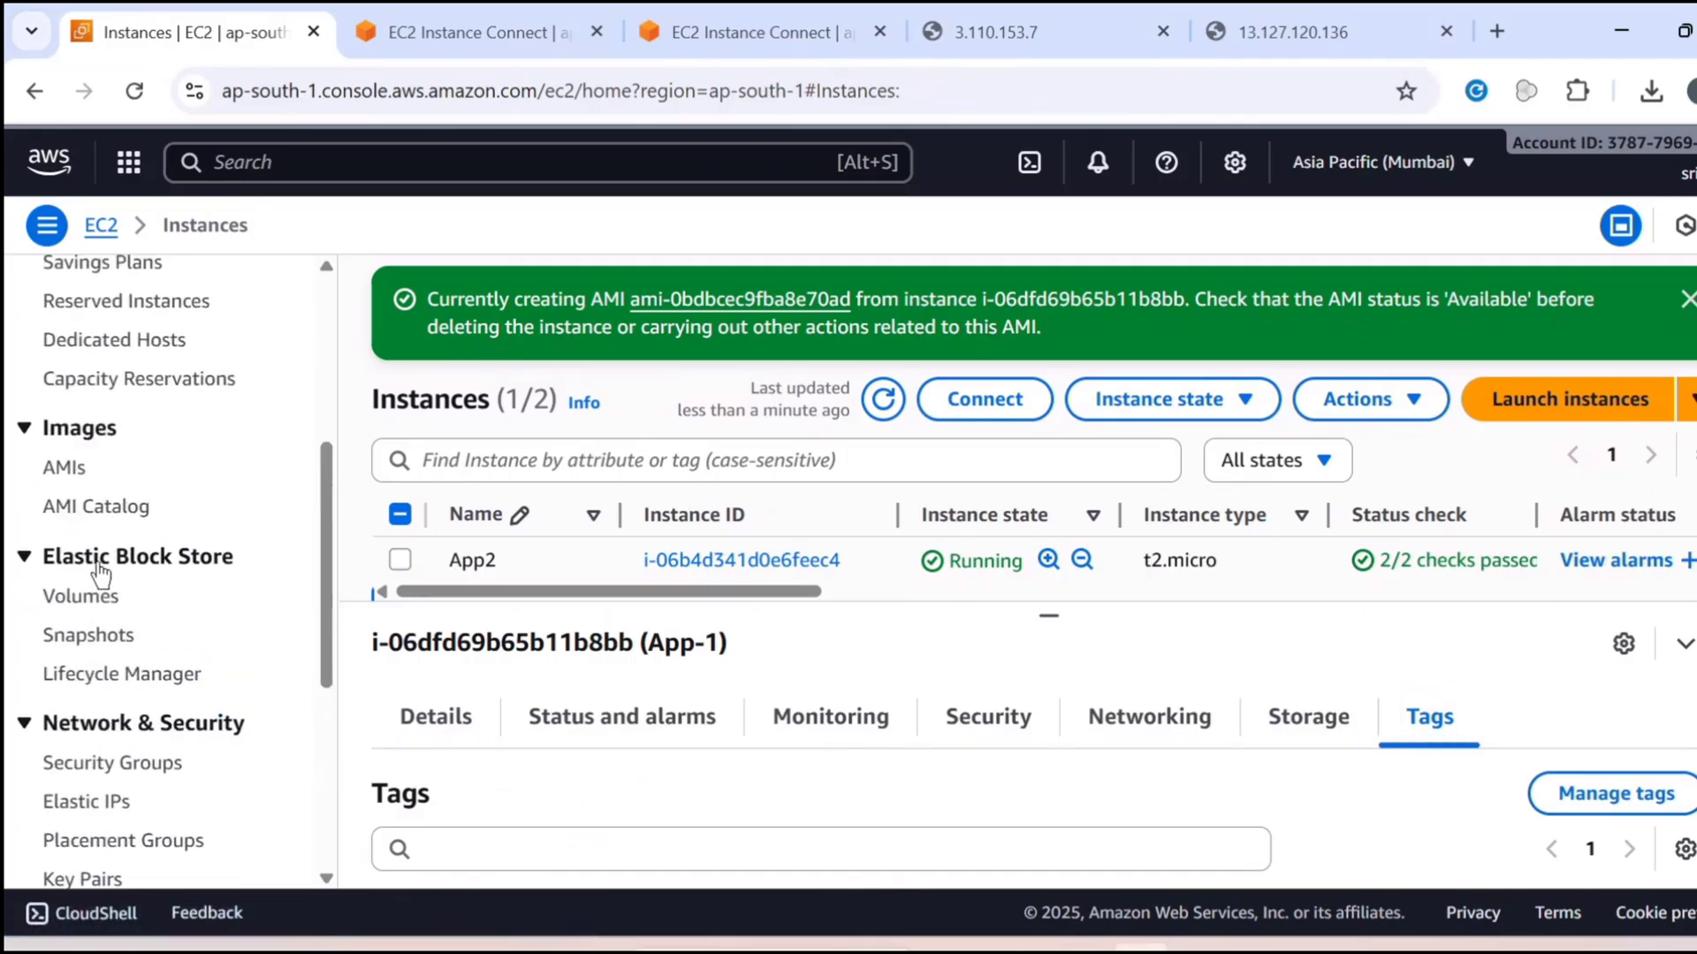
pyautogui.click(61, 465)
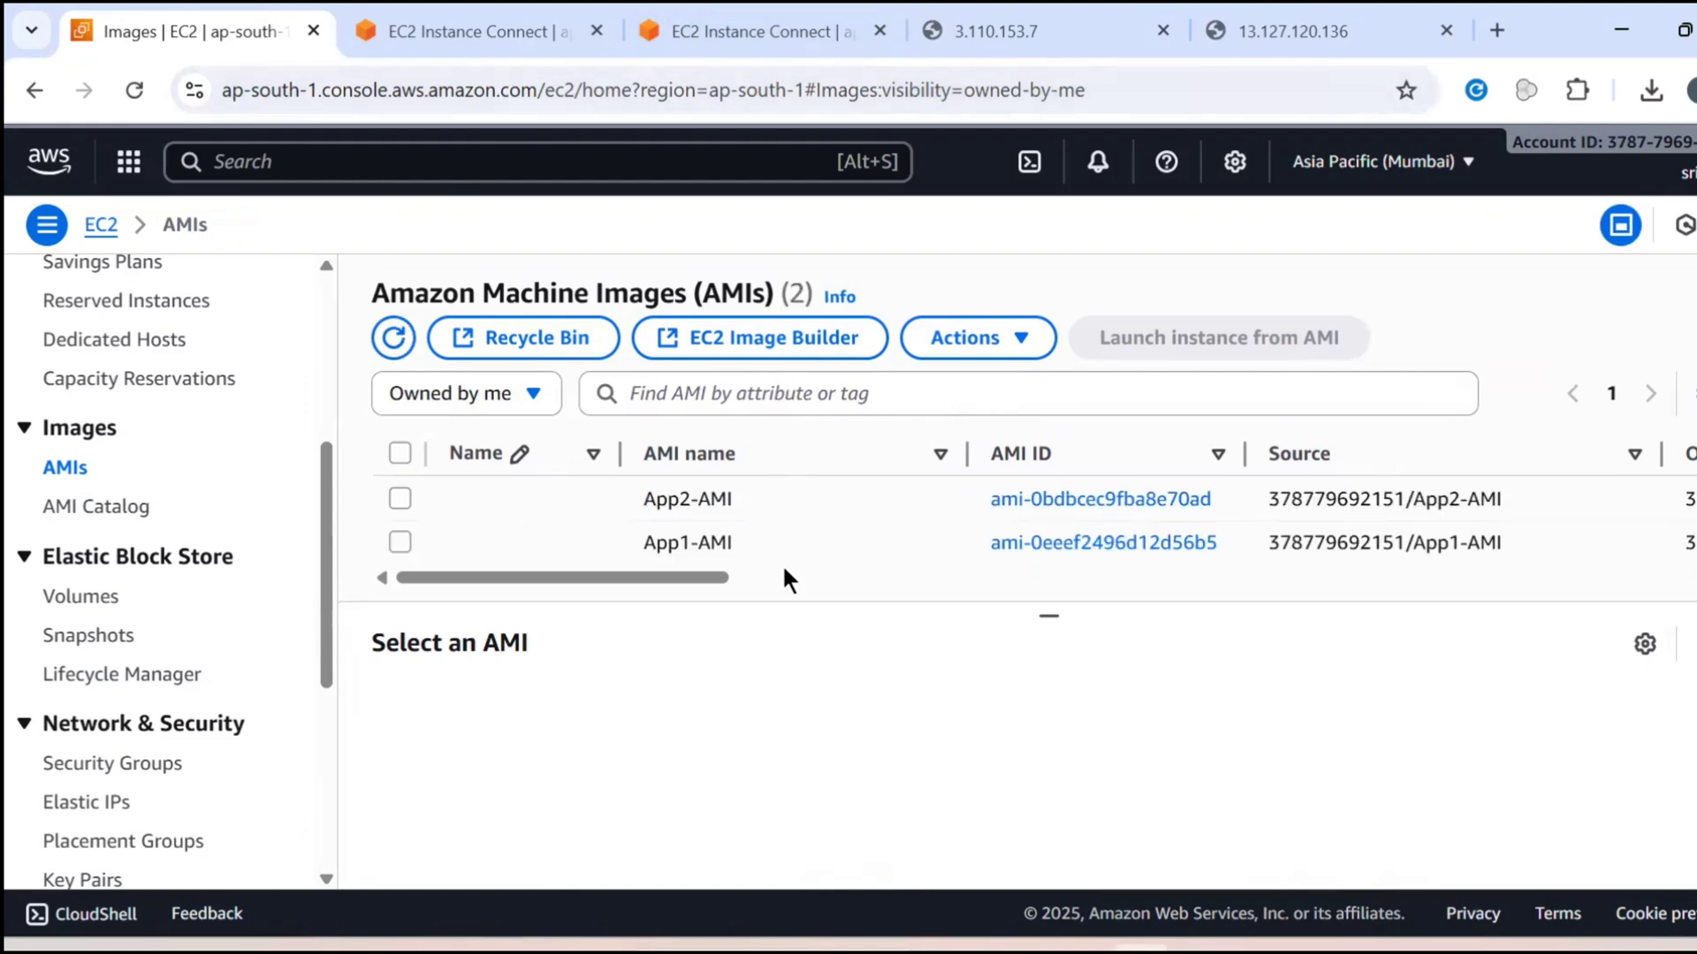
pyautogui.click(653, 533)
pyautogui.click(652, 498)
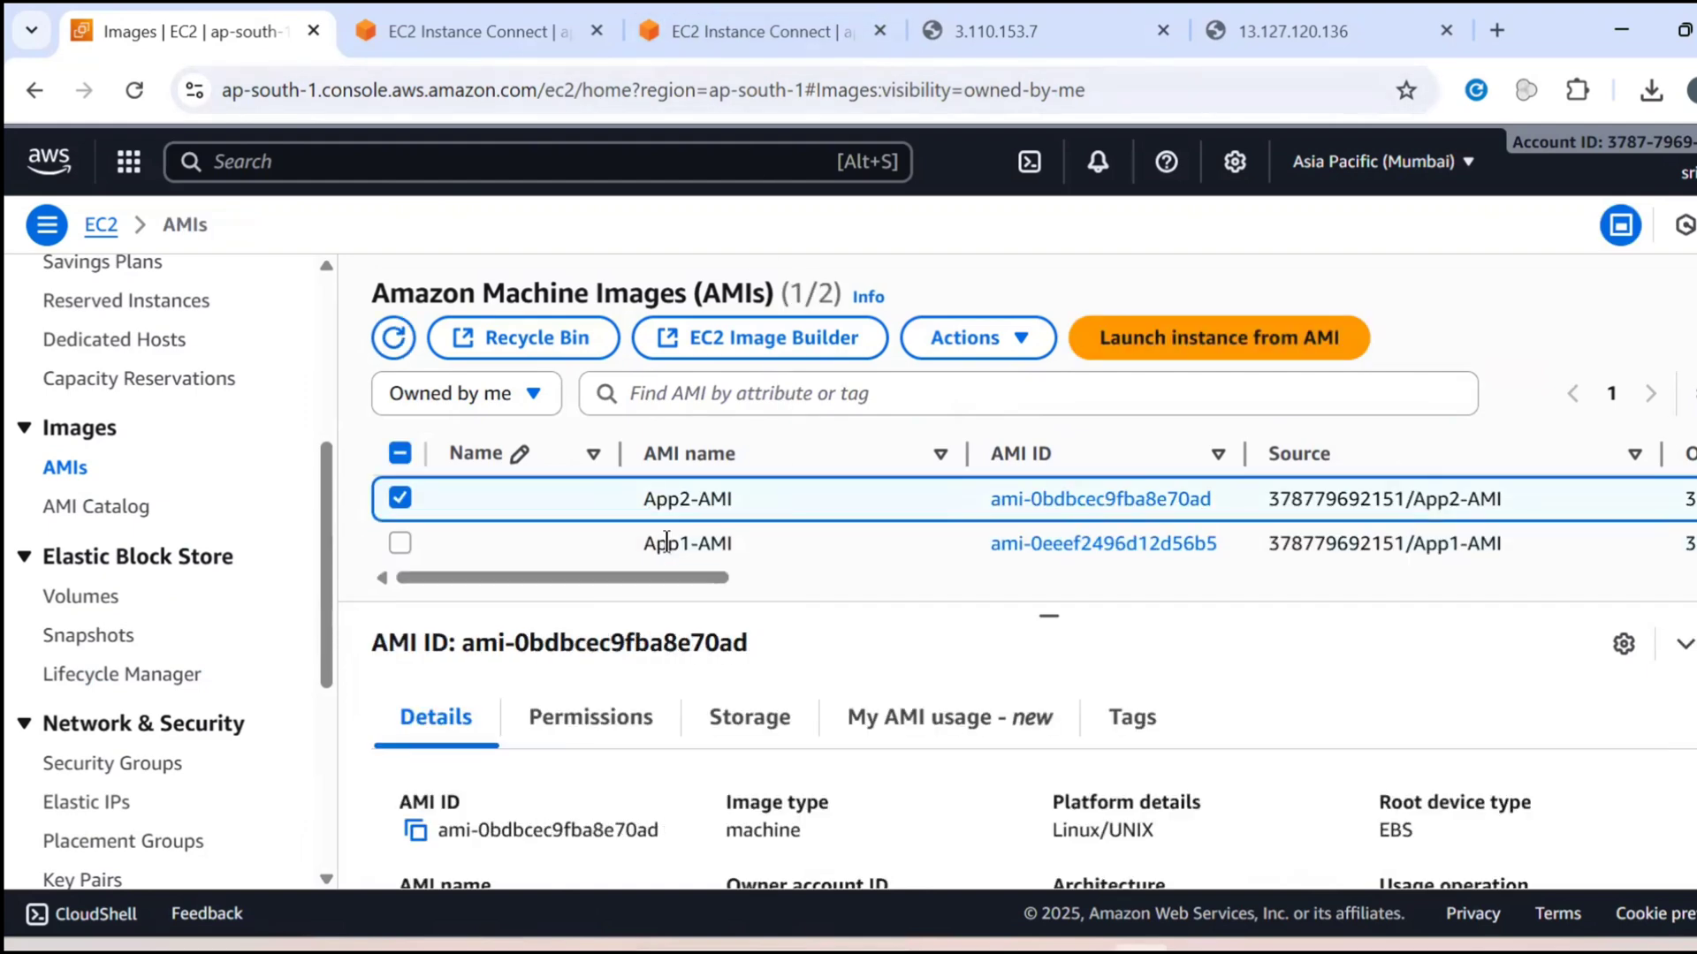
# Return to the instances list and start creating an image from the App-1 instance
pyautogui.scroll(3, 244, 585)
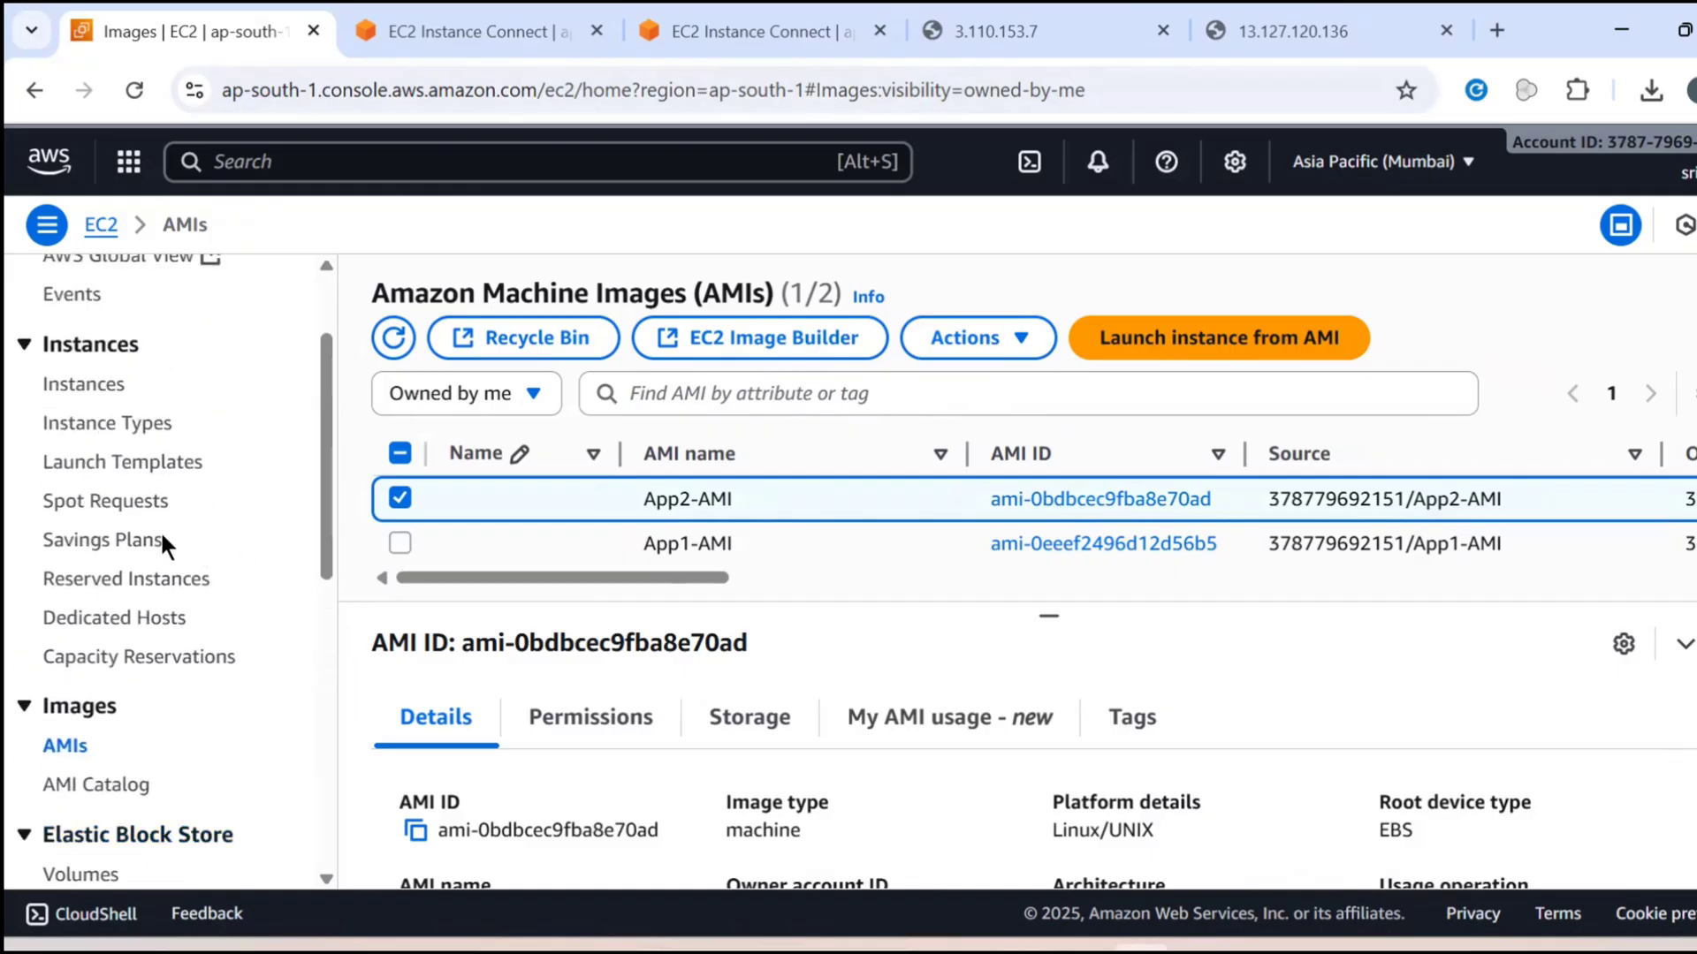
pyautogui.click(85, 389)
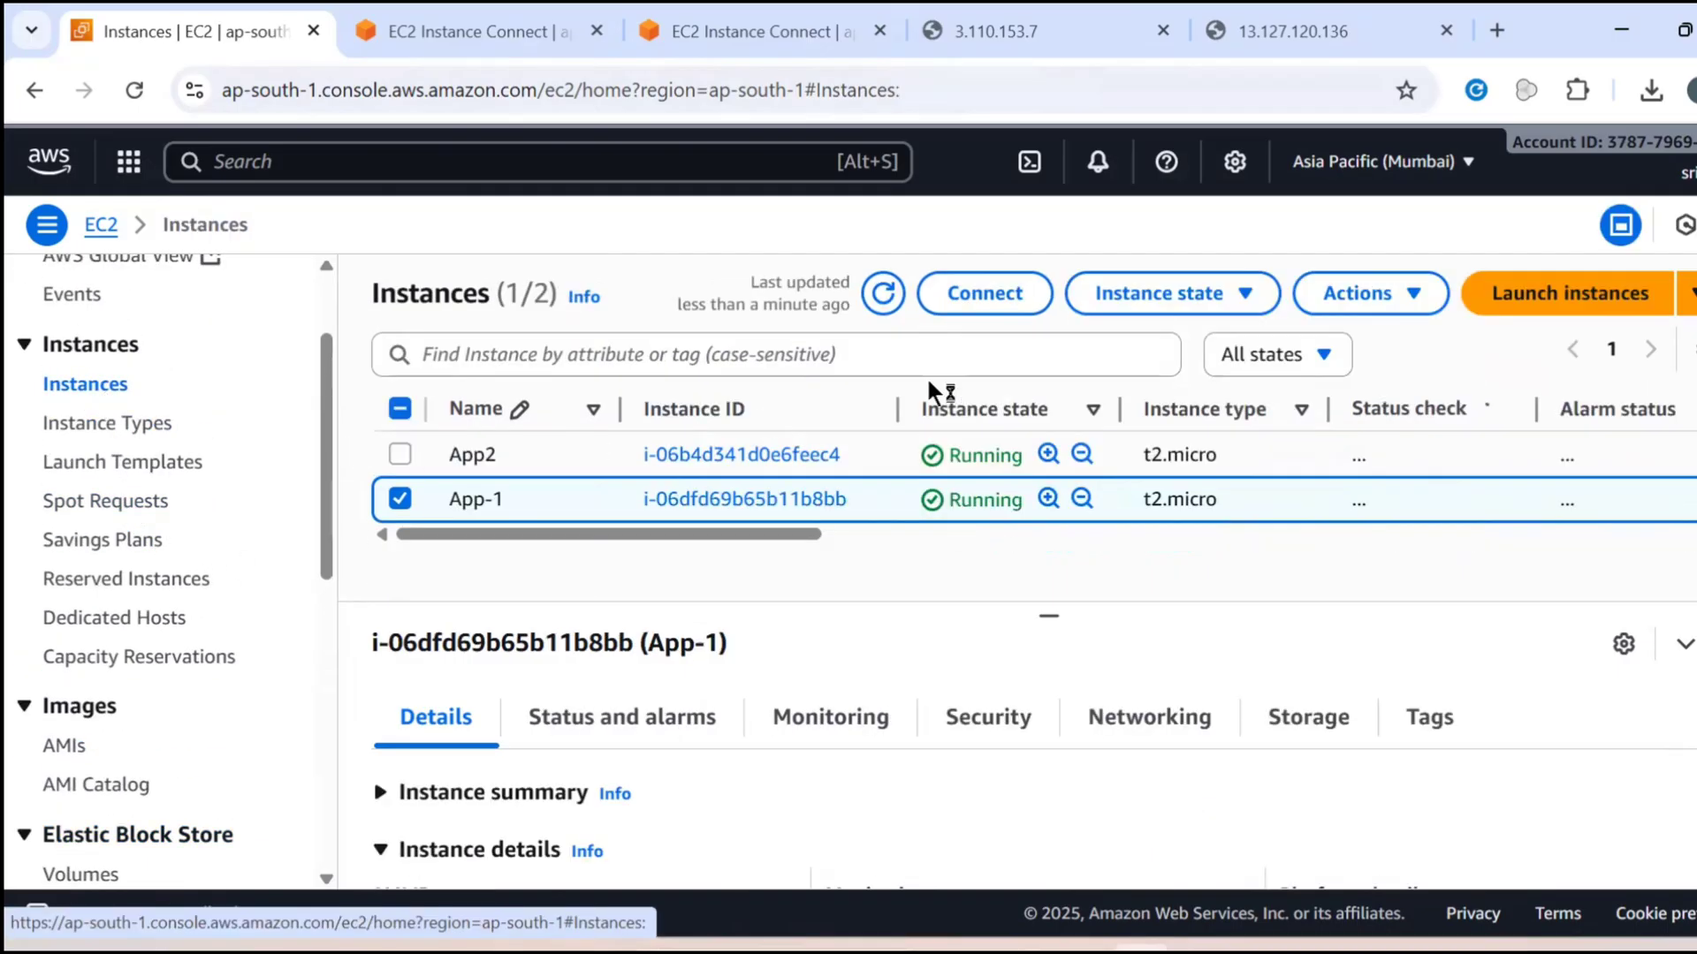
pyautogui.click(1376, 298)
pyautogui.moveTo(1363, 510)
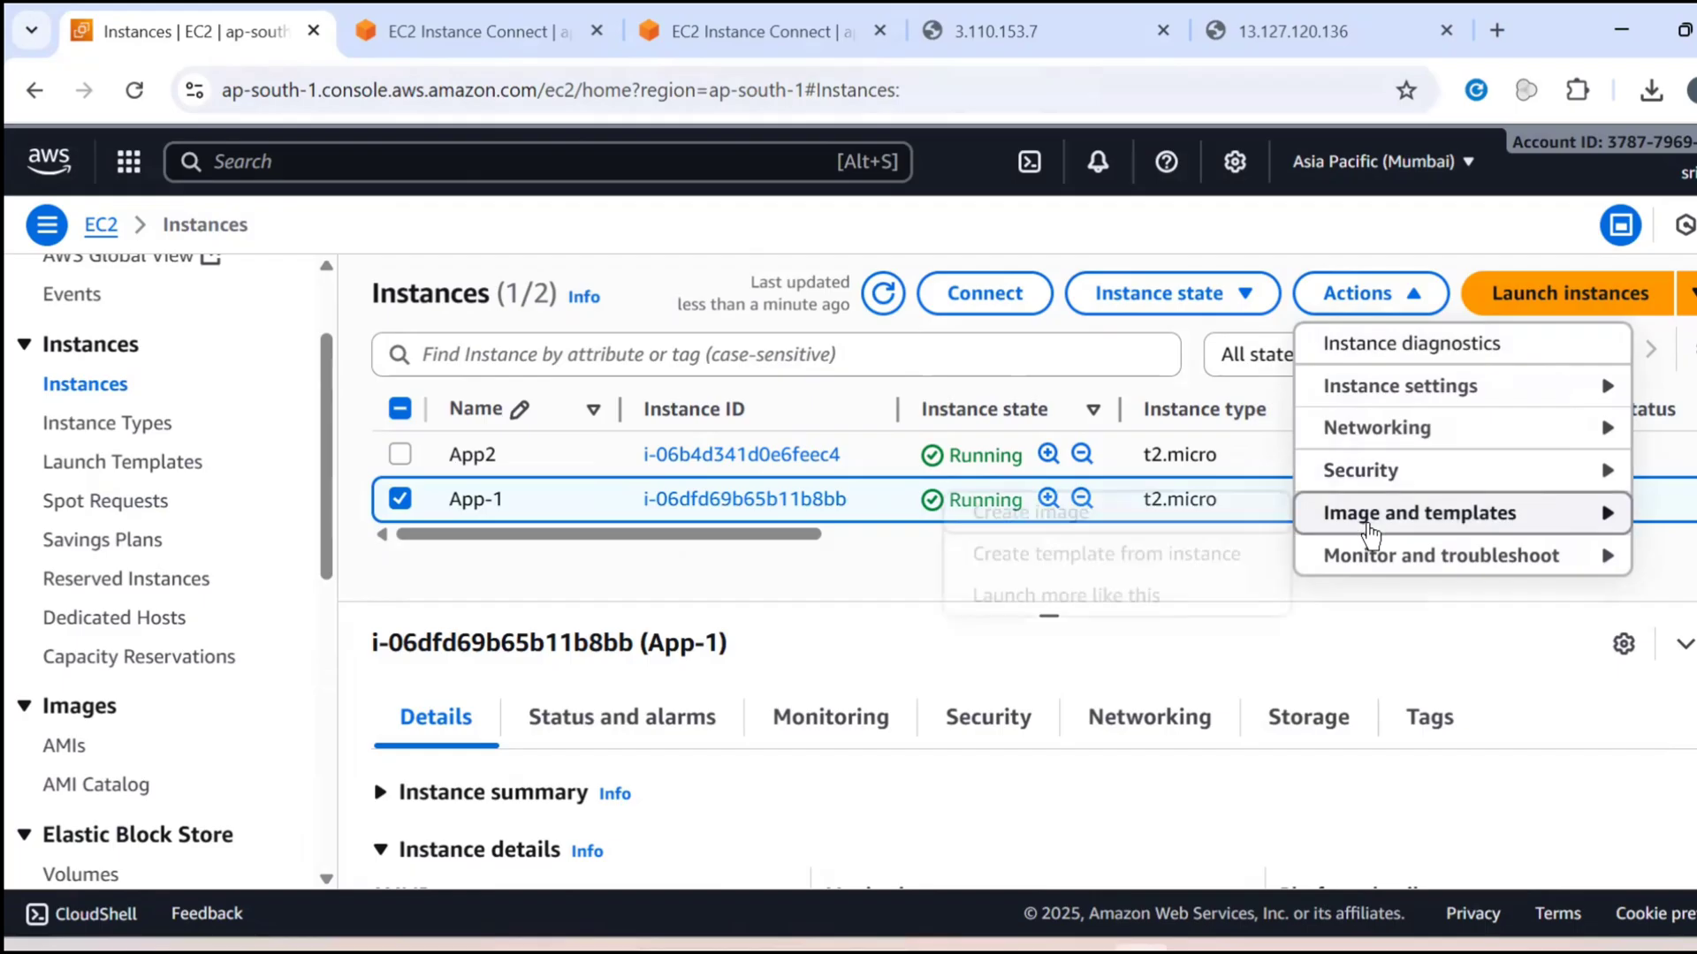
pyautogui.click(1031, 512)
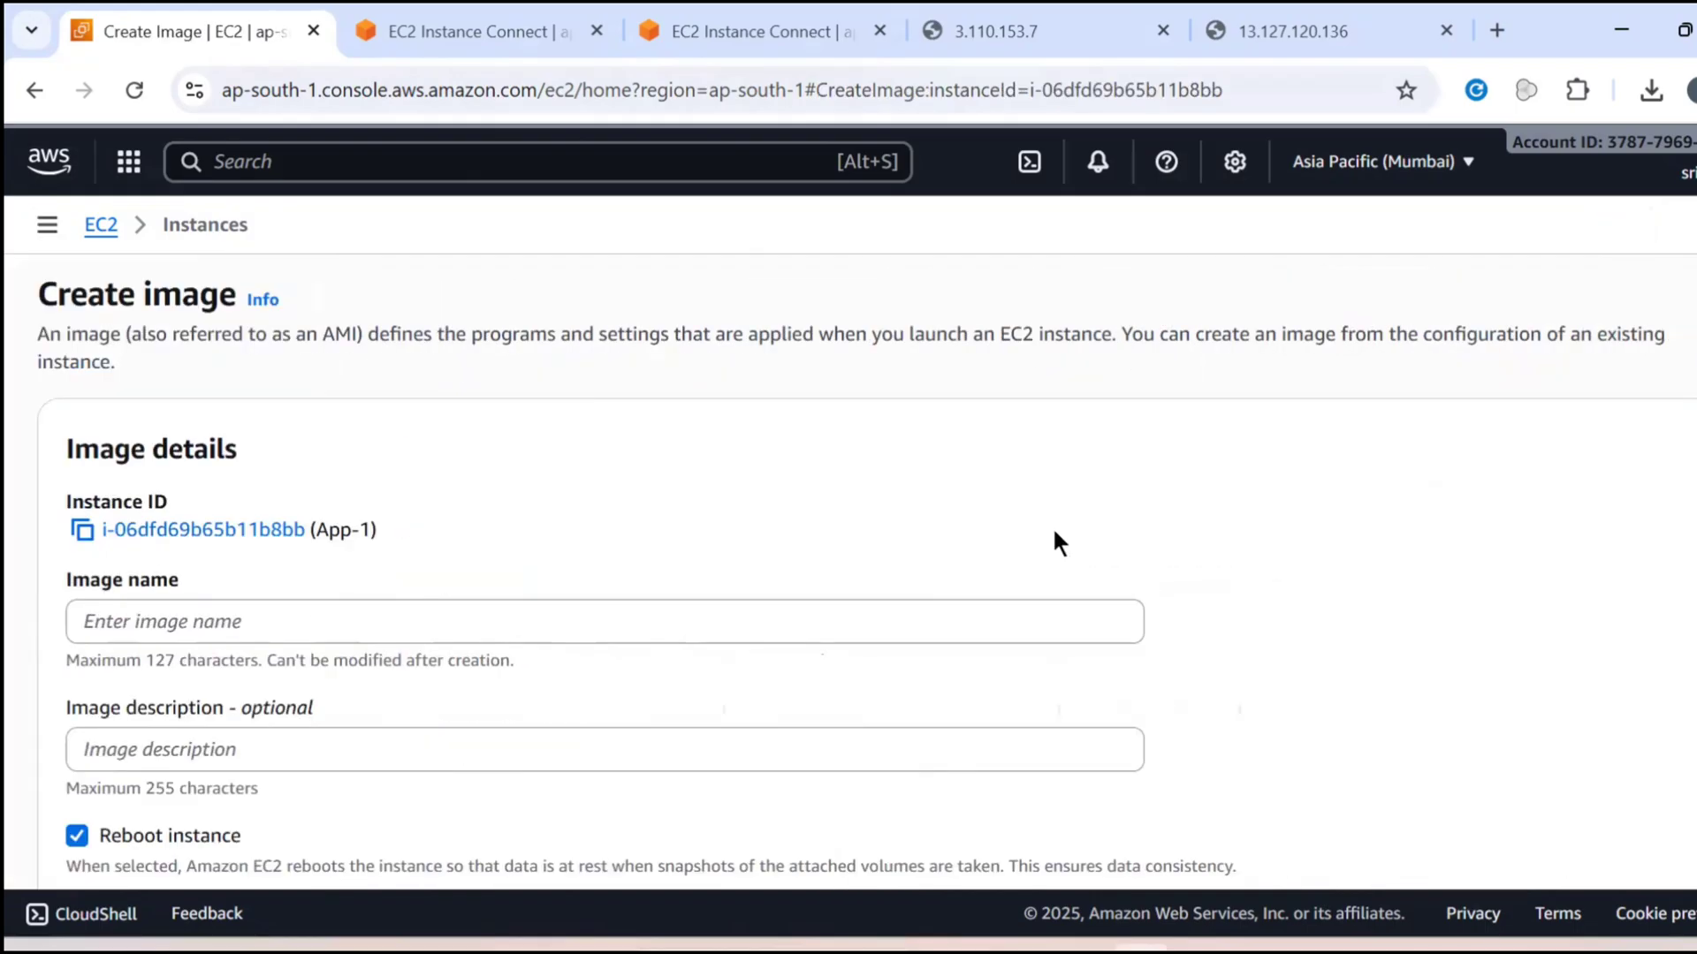
# Enter App1 as the image name, review the instance volume settings, and cancel the image creation
pyautogui.click(381, 609)
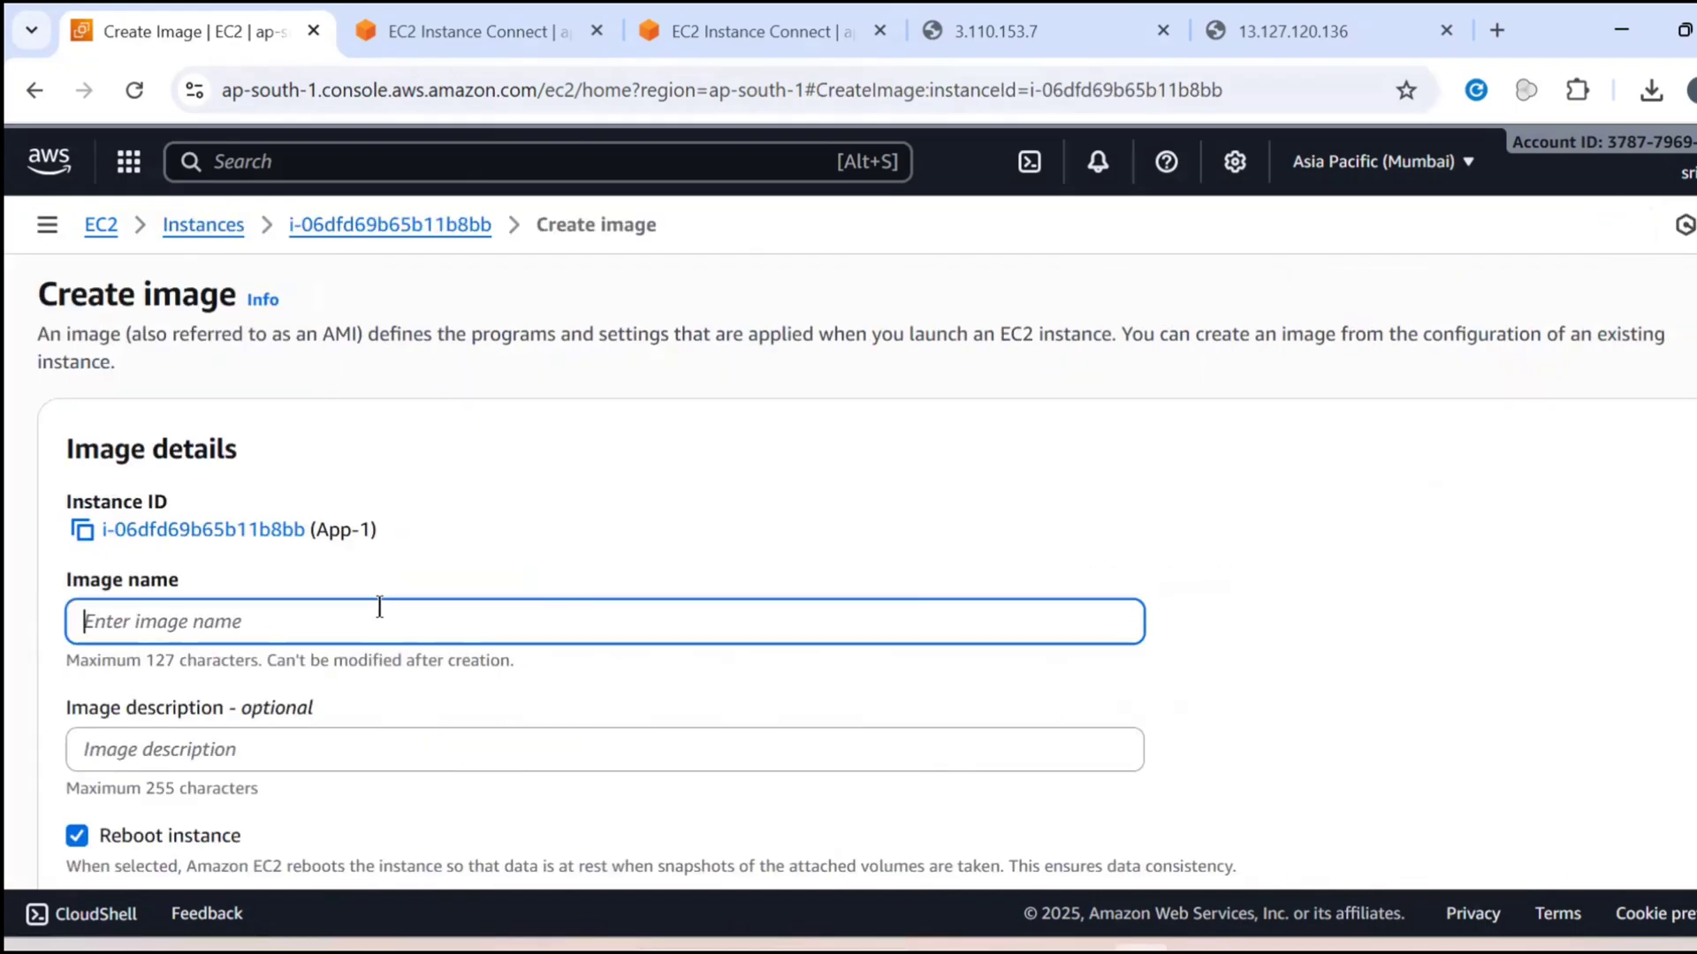
pyautogui.write('App1')
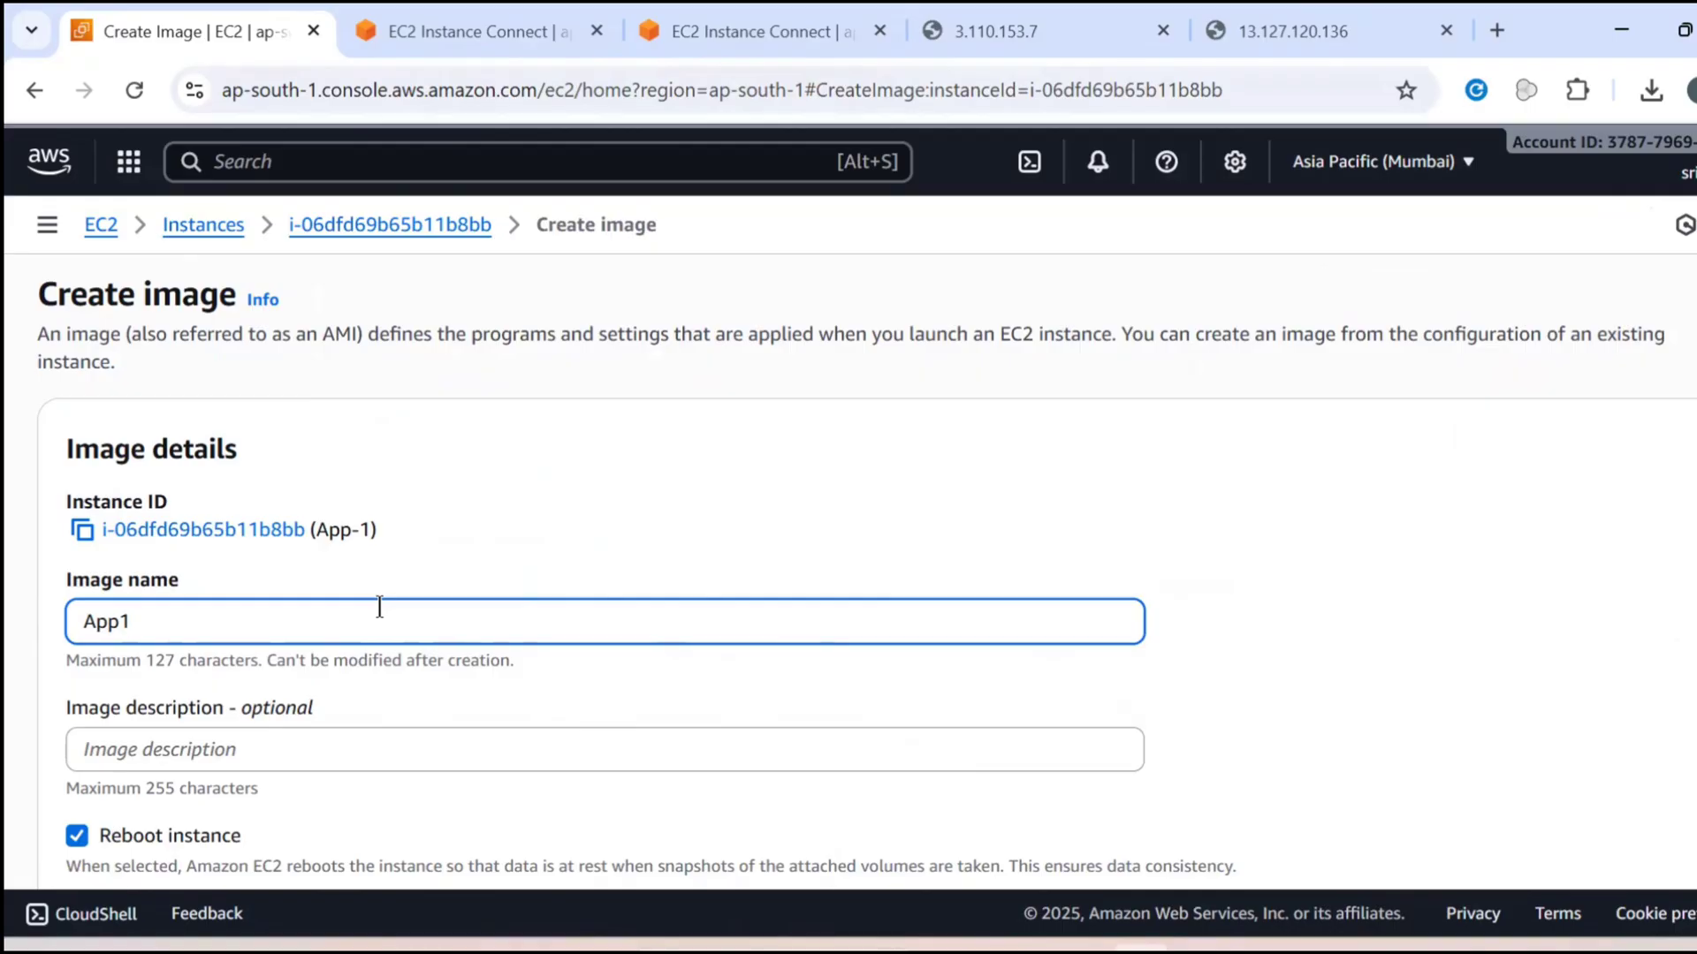
pyautogui.scroll(-1, 408, 590)
pyautogui.scroll(-5, 1343, 773)
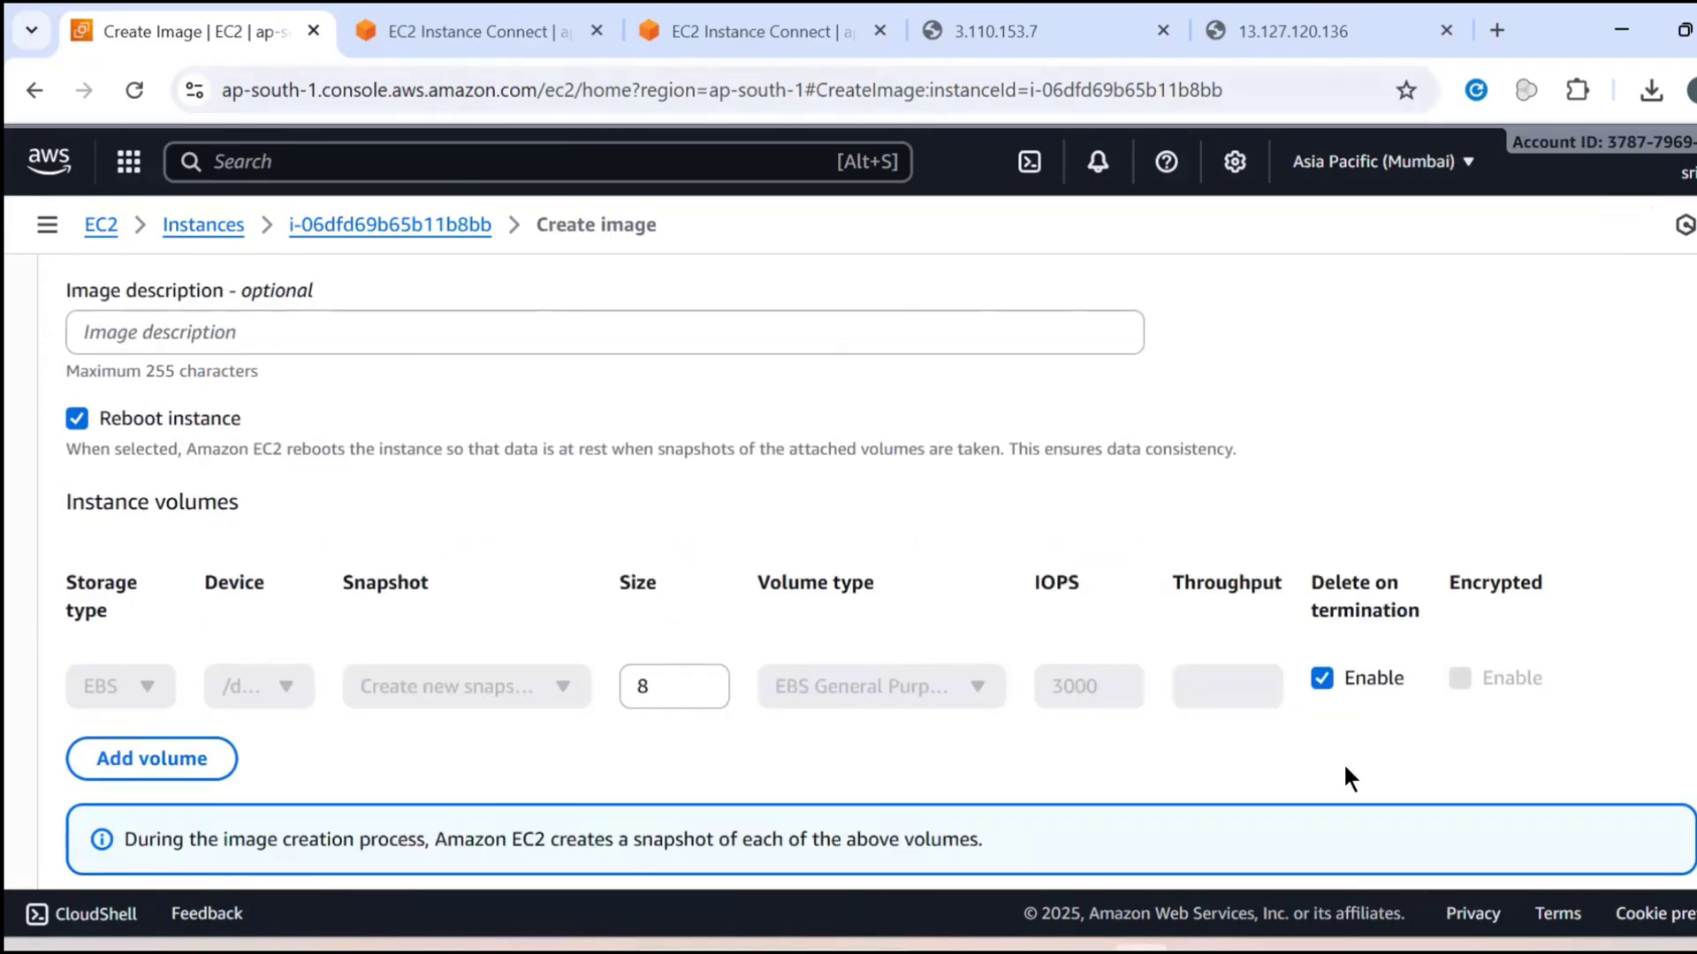
pyautogui.scroll(-5, 1343, 769)
pyautogui.scroll(4, 303, 575)
pyautogui.scroll(-5, 919, 698)
pyautogui.click(1669, 806)
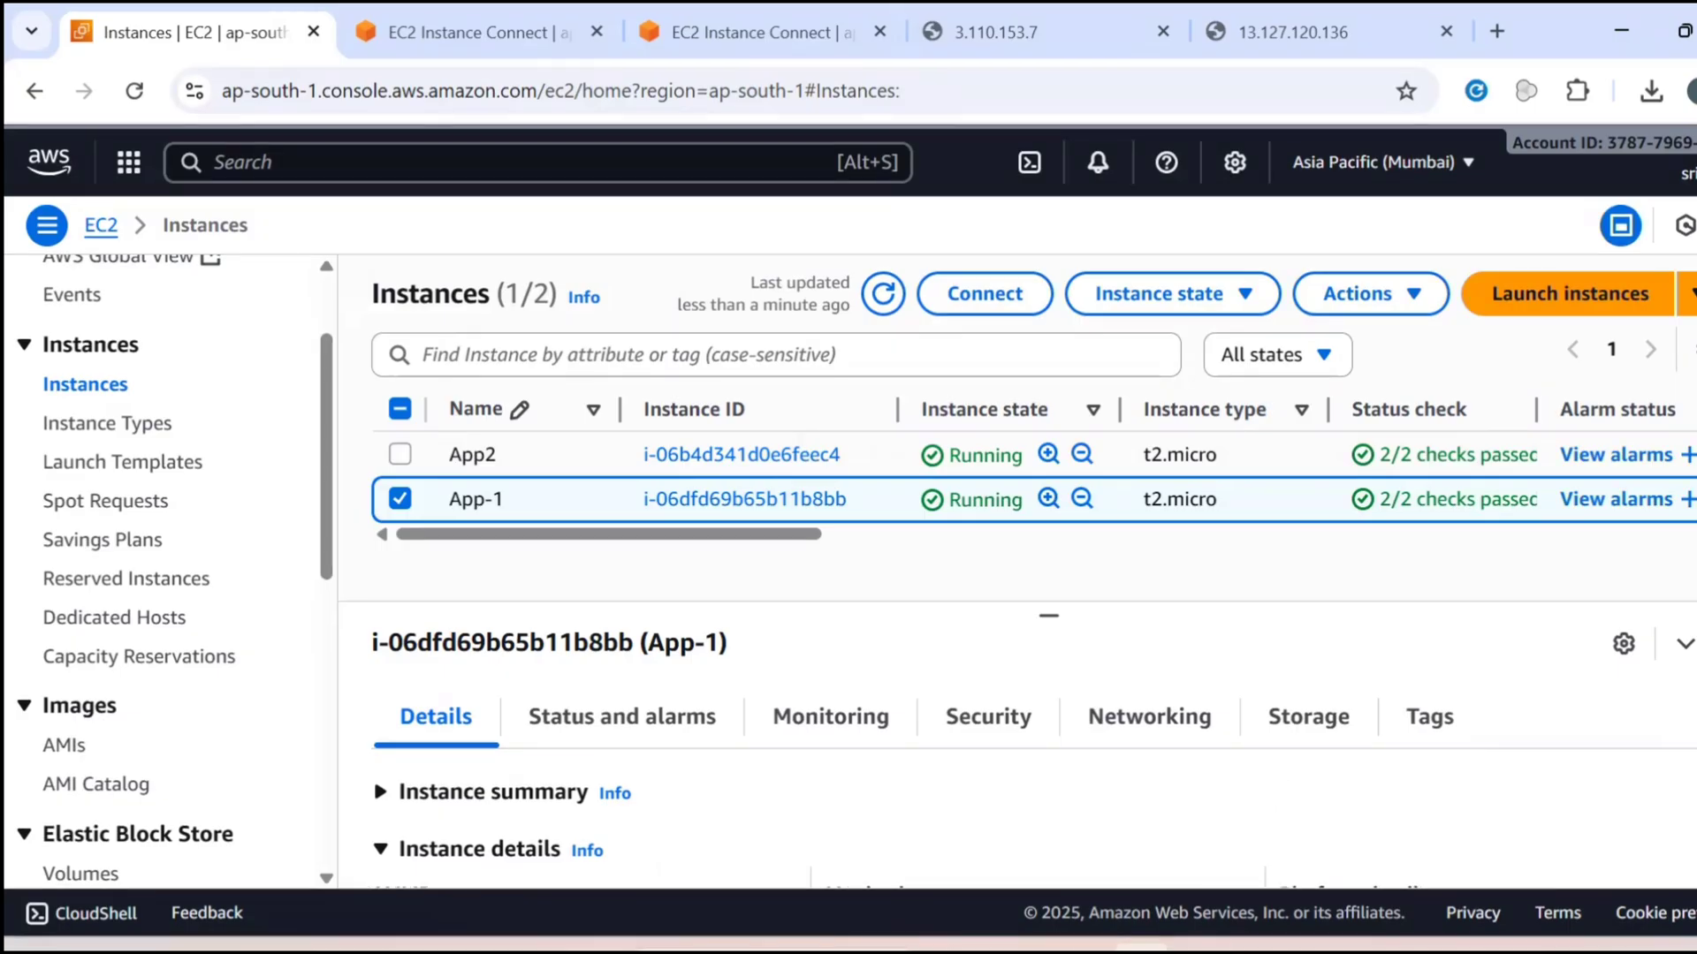
# Open the list of owned AMIs and select App1-AMI to view its details
pyautogui.scroll(-3, 83, 650)
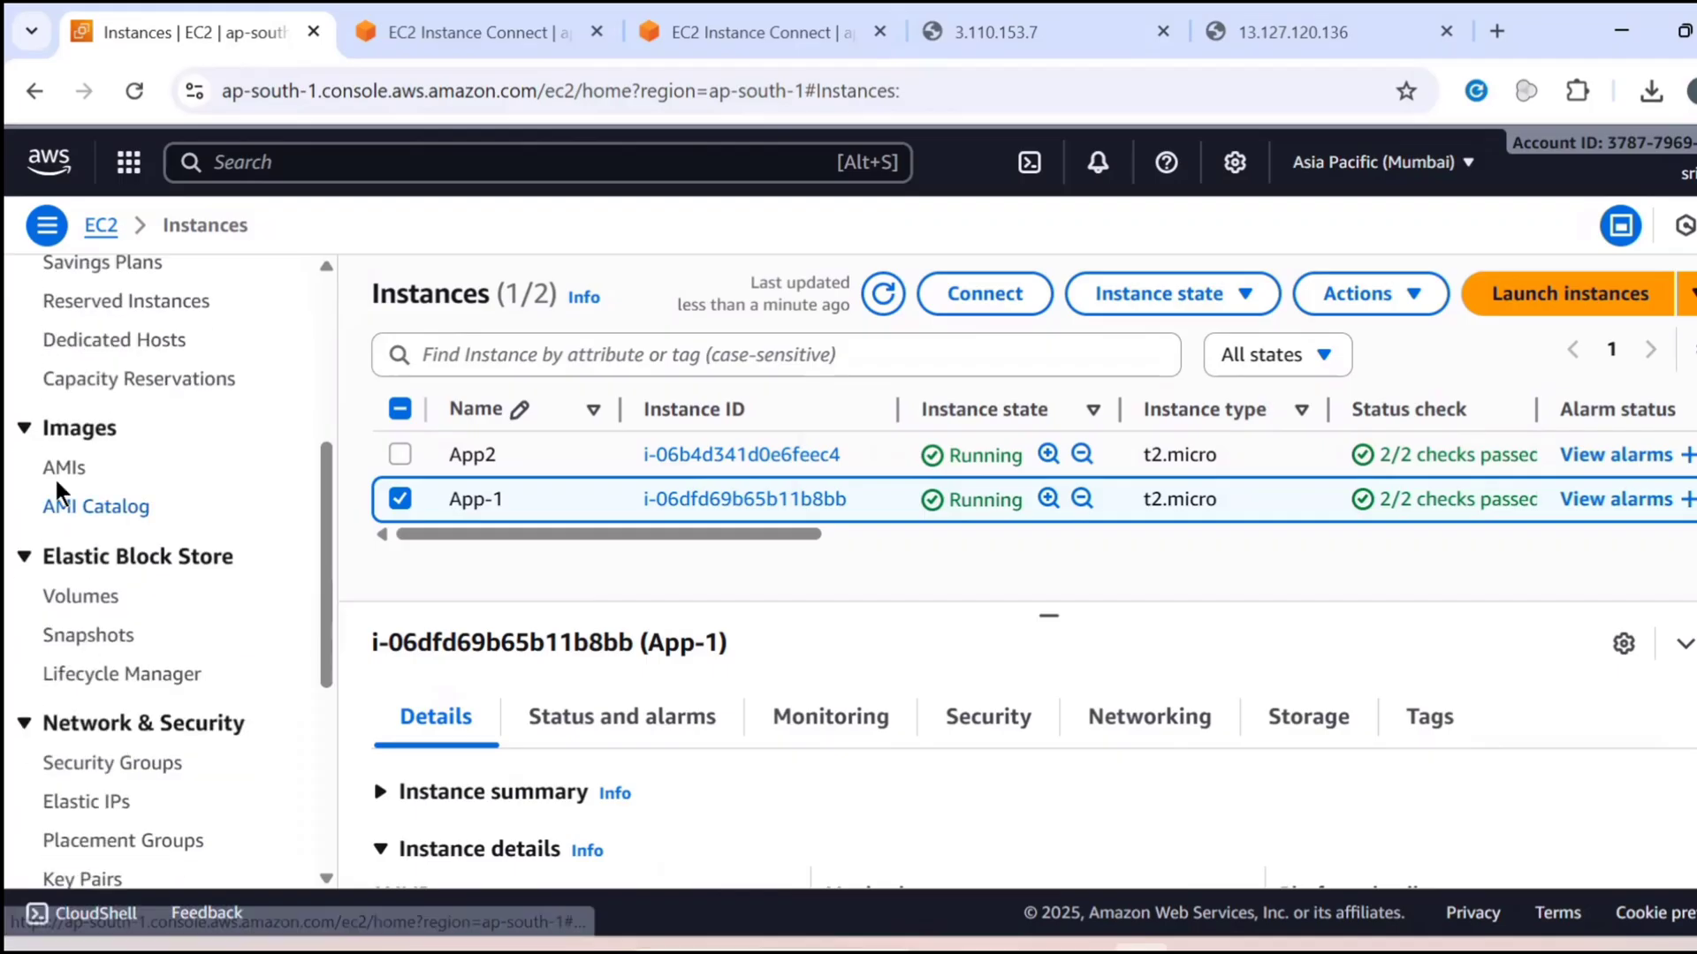
pyautogui.click(56, 478)
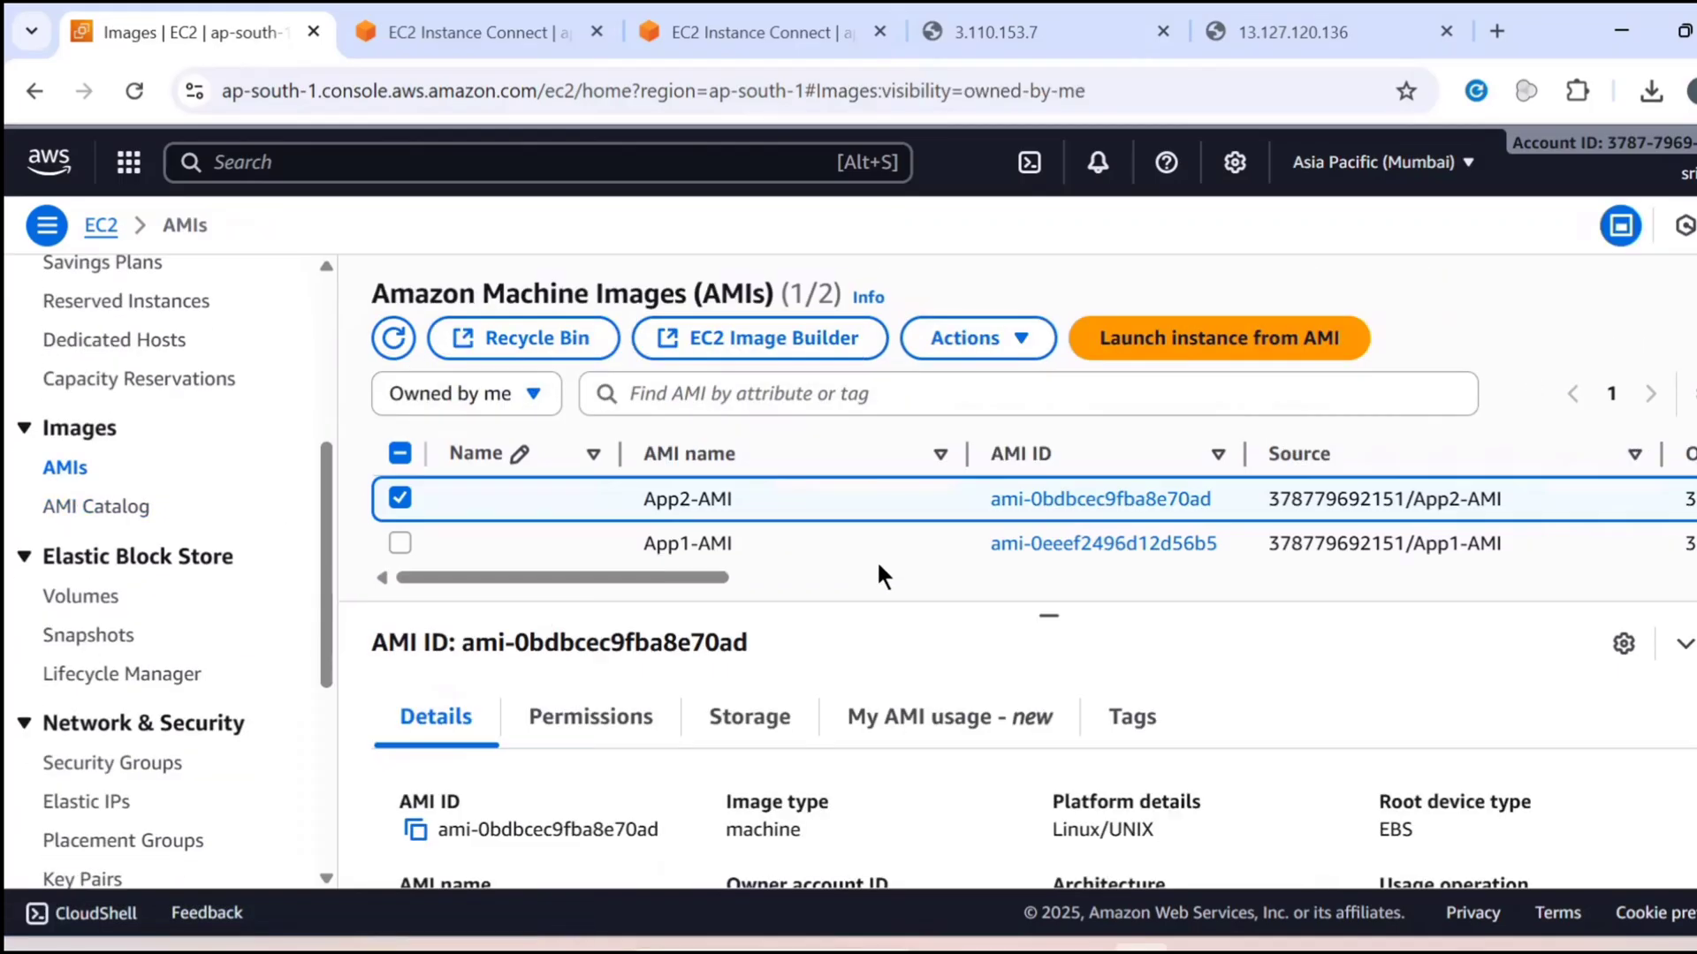
pyautogui.click(879, 562)
pyautogui.click(871, 578)
pyautogui.moveTo(976, 579); pyautogui.dragTo(562, 633)
# Return to the instances list, select both App2 and App-1, and stop them
pyautogui.scroll(5, 200, 428)
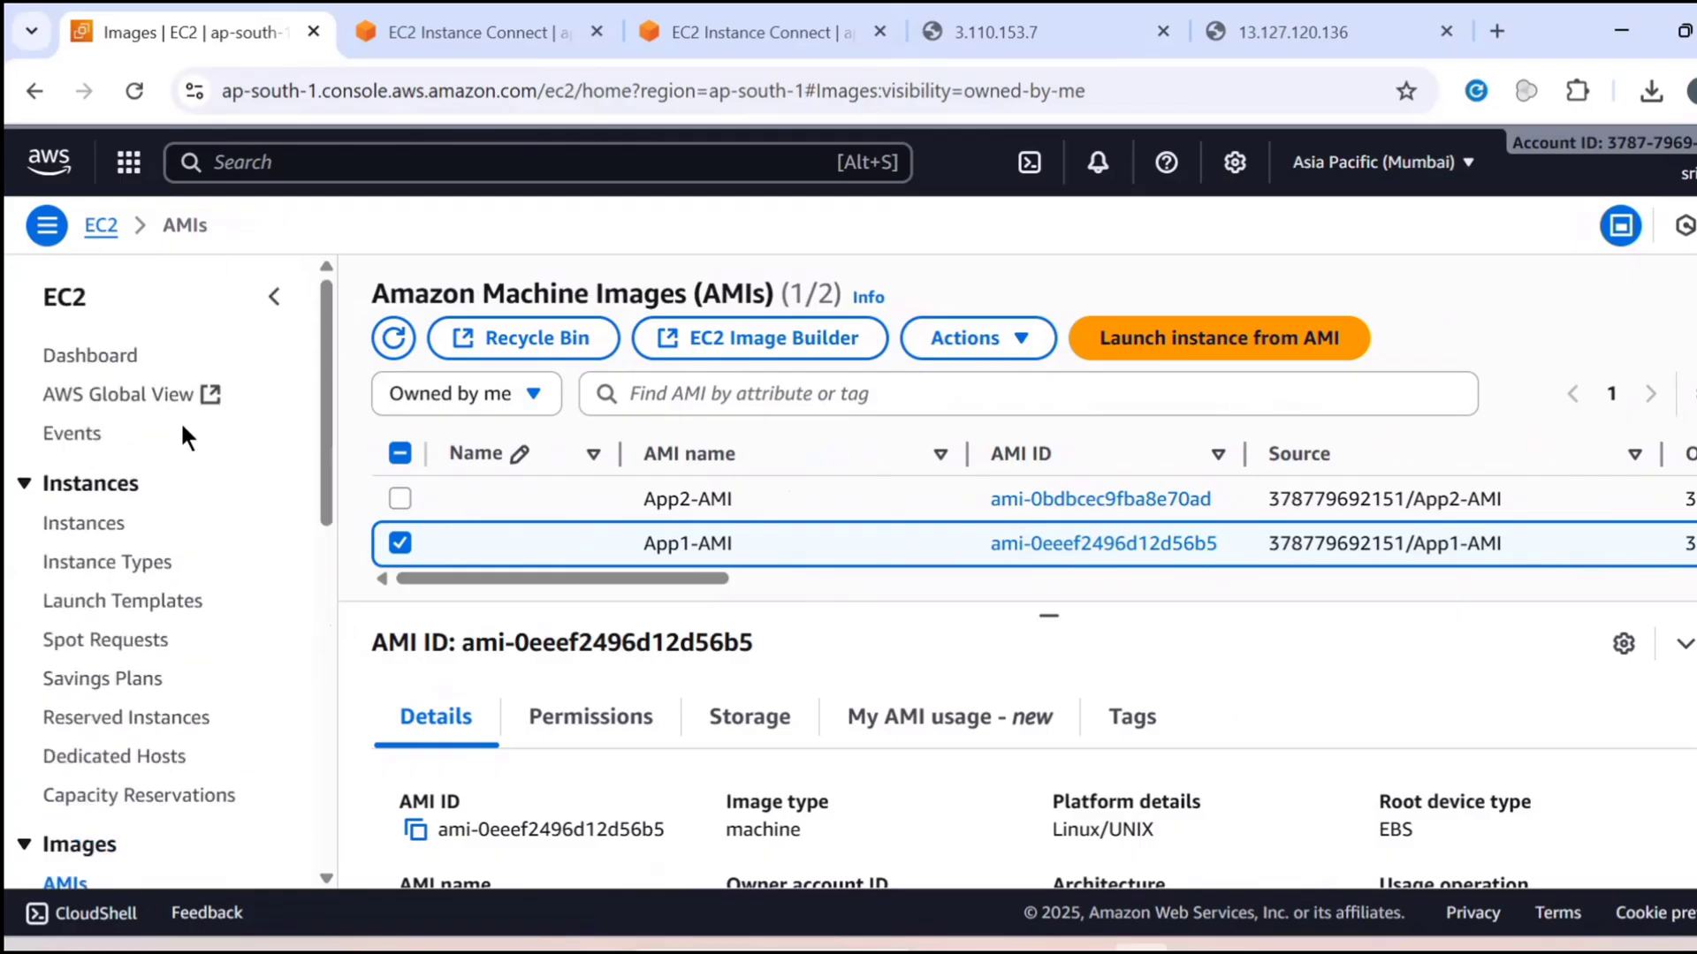
pyautogui.click(97, 522)
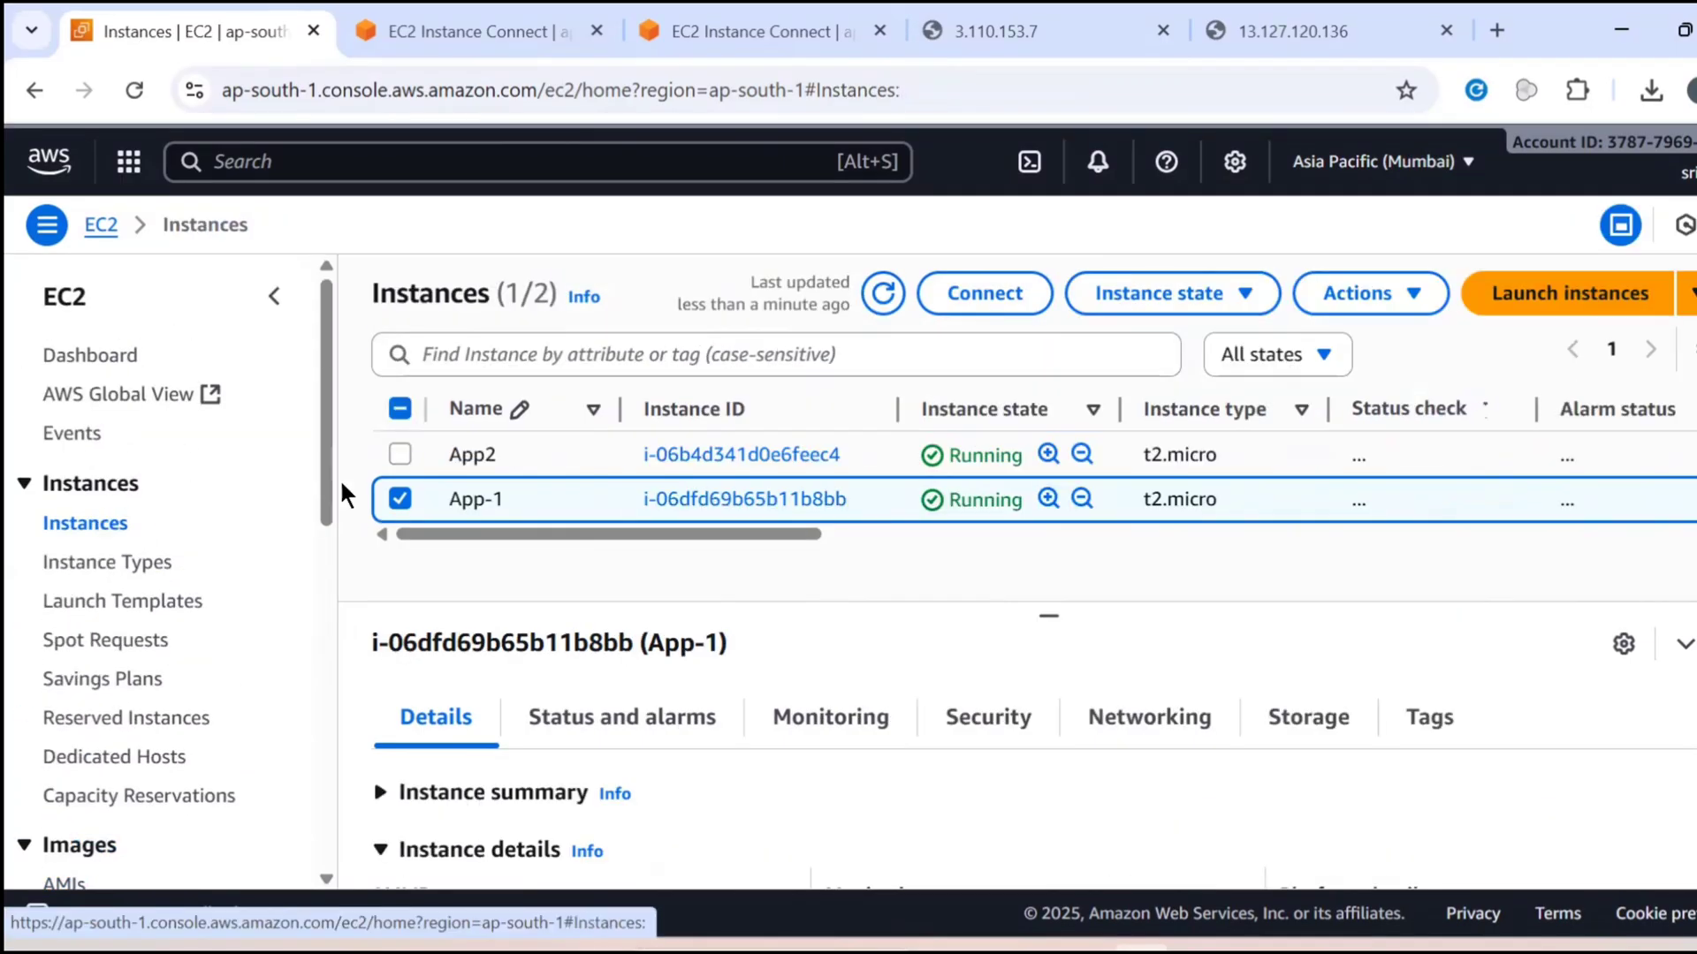
pyautogui.click(406, 403)
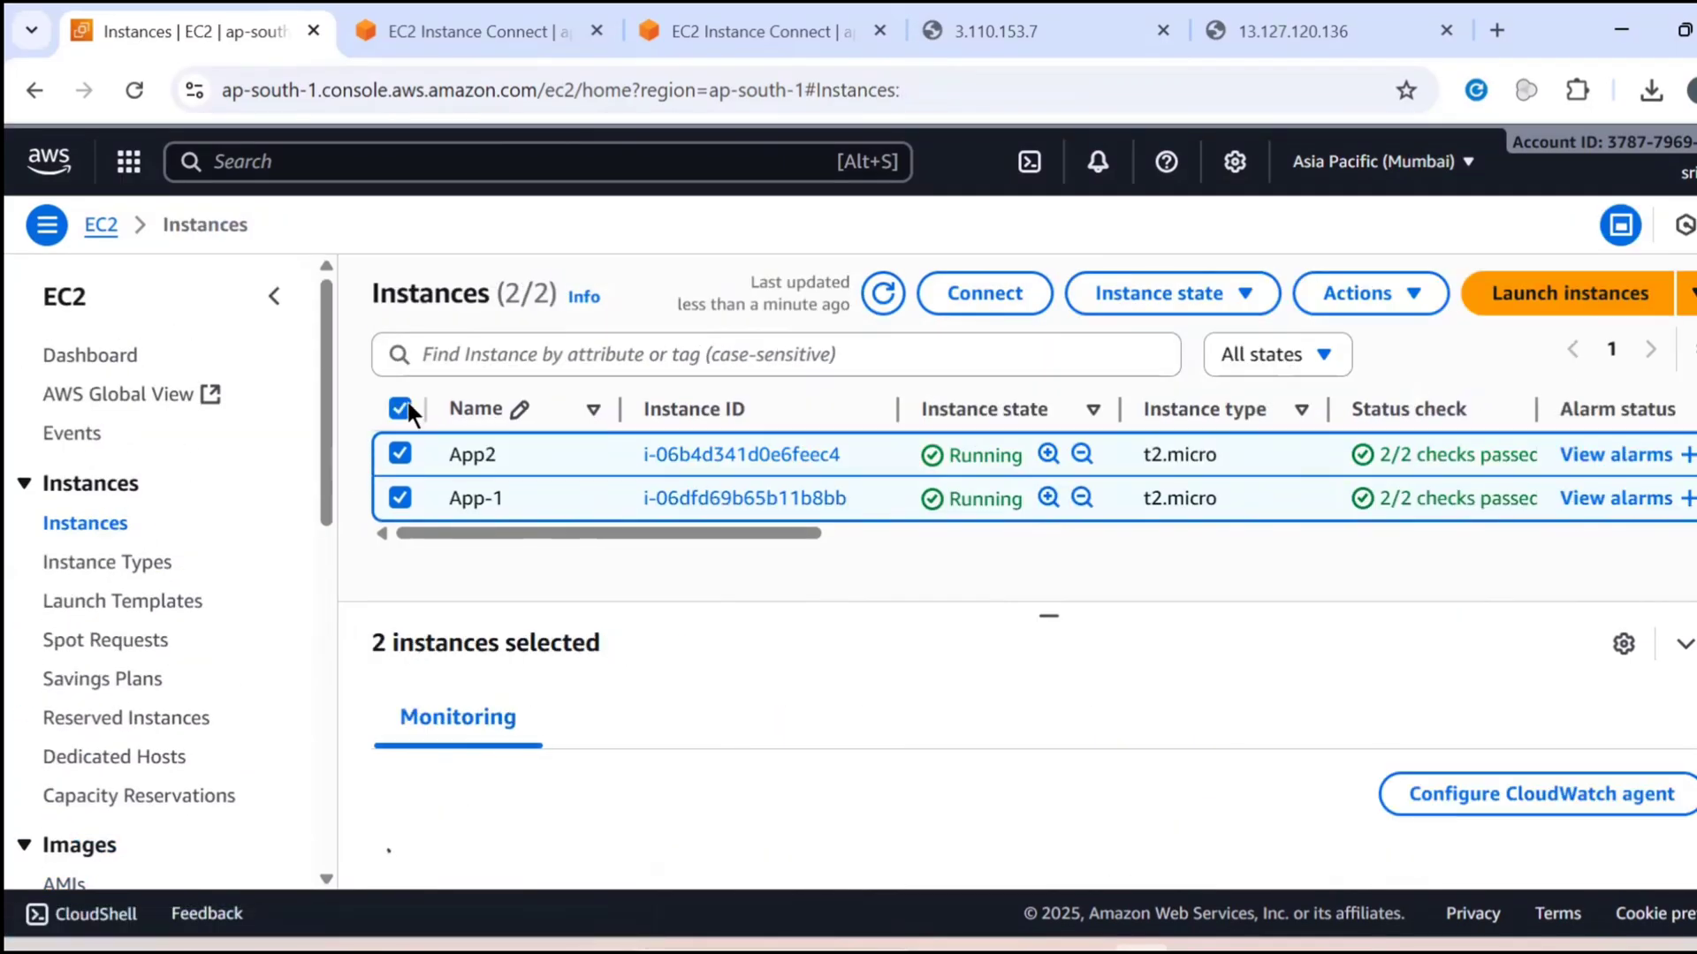
pyautogui.click(407, 403)
pyautogui.click(402, 407)
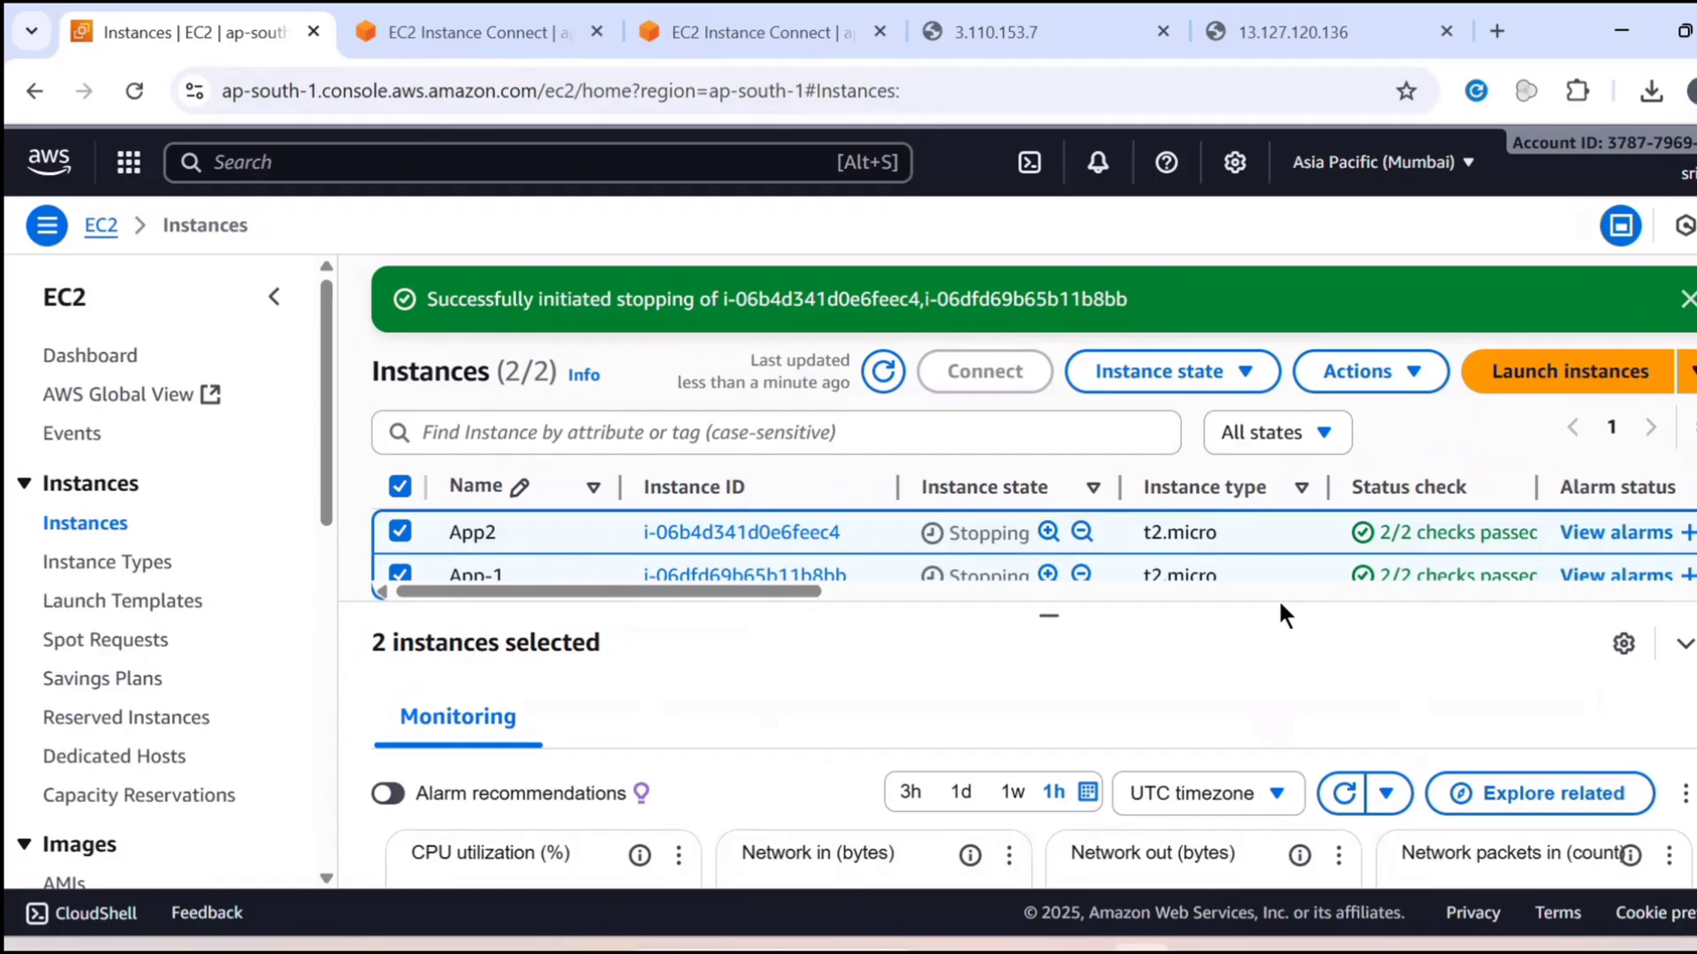
# Open the Elastic Block Store volumes list and detach volume vol-063ac9bec3d91d3f7 from the App-1 instance
pyautogui.scroll(-5, 132, 575)
pyautogui.click(48, 598)
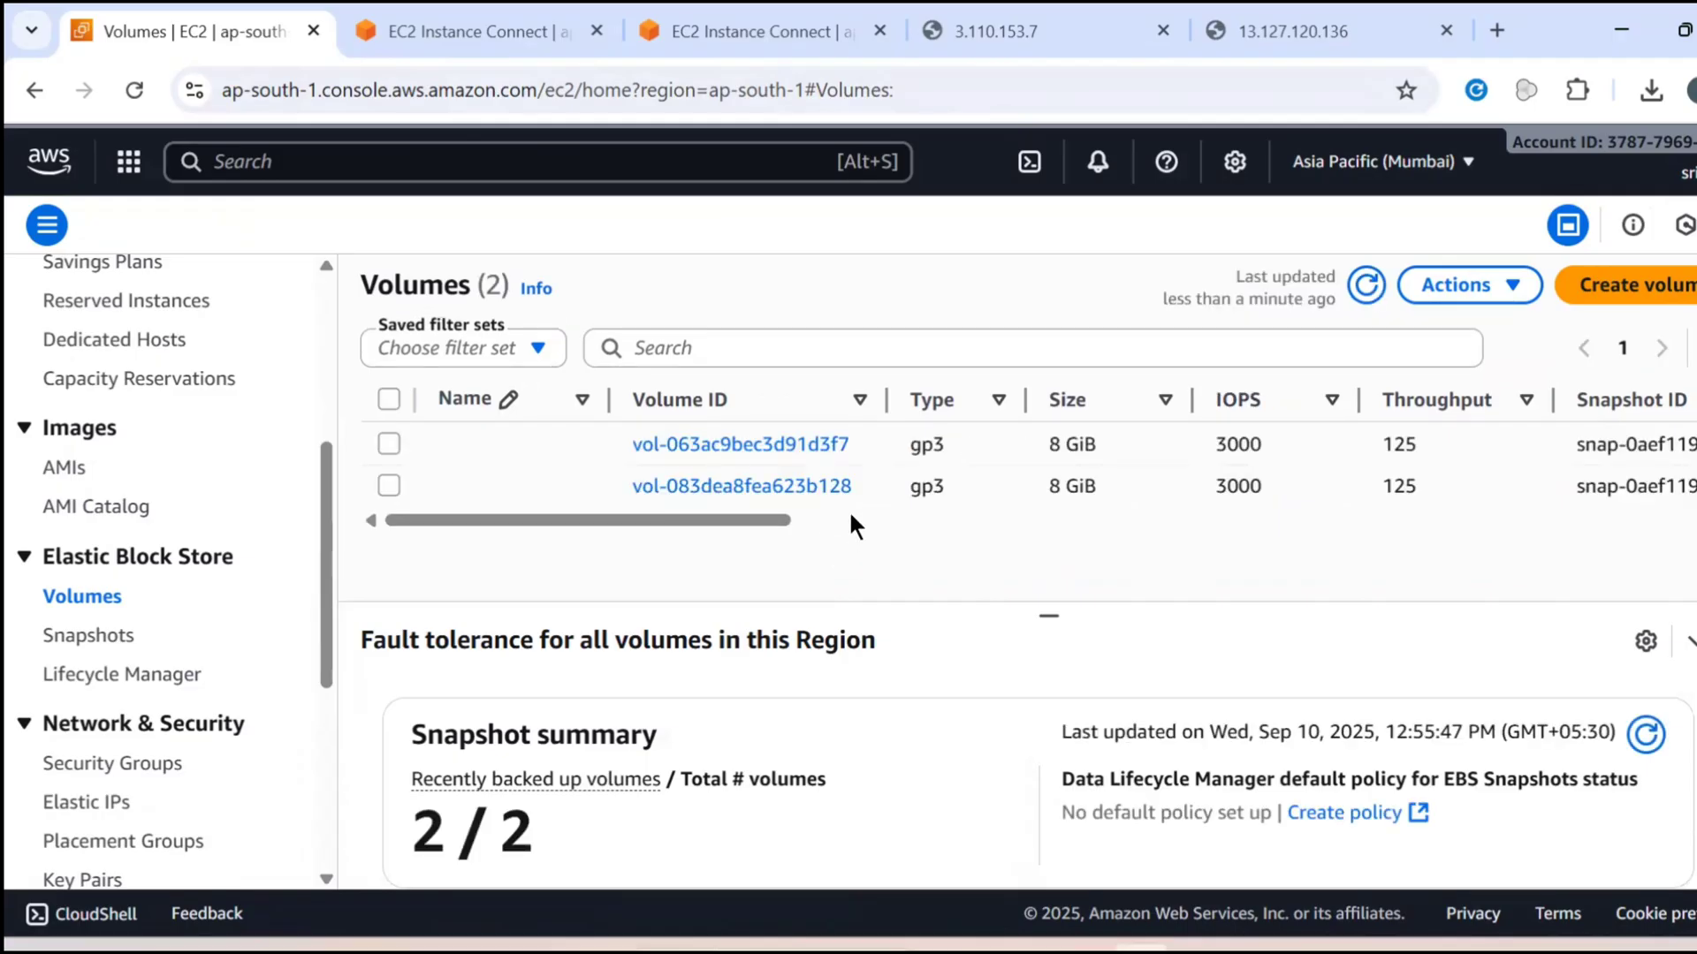
pyautogui.click(847, 519)
pyautogui.click(645, 521)
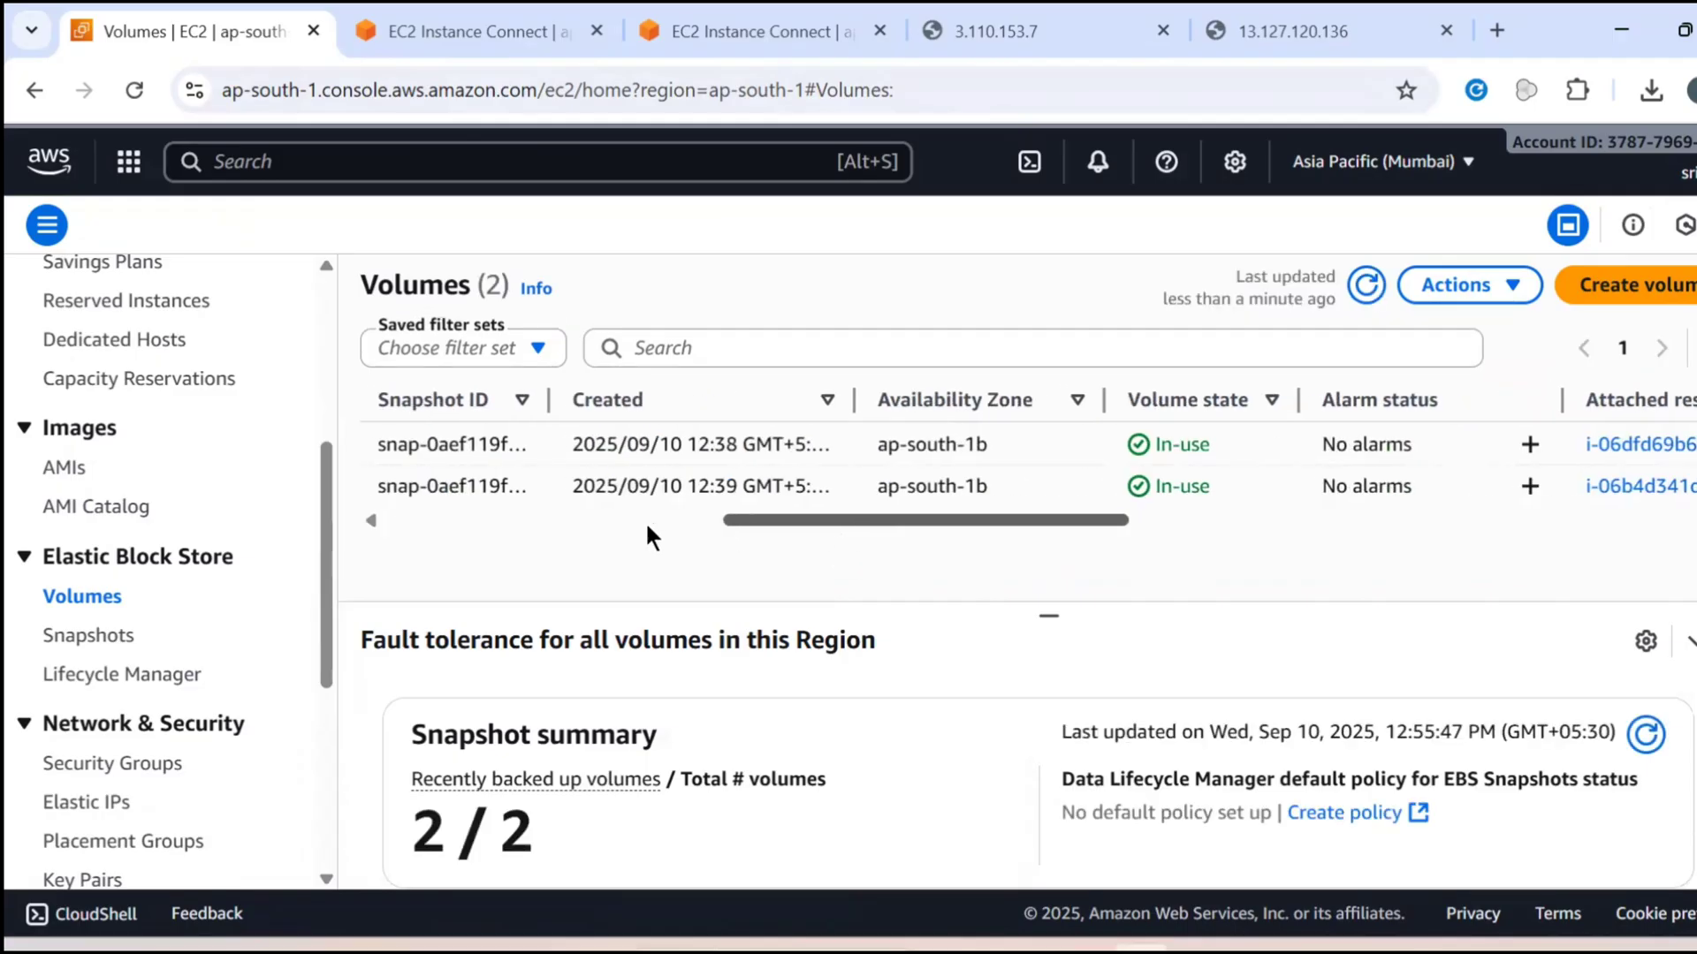
pyautogui.moveTo(436, 542); pyautogui.dragTo(362, 537)
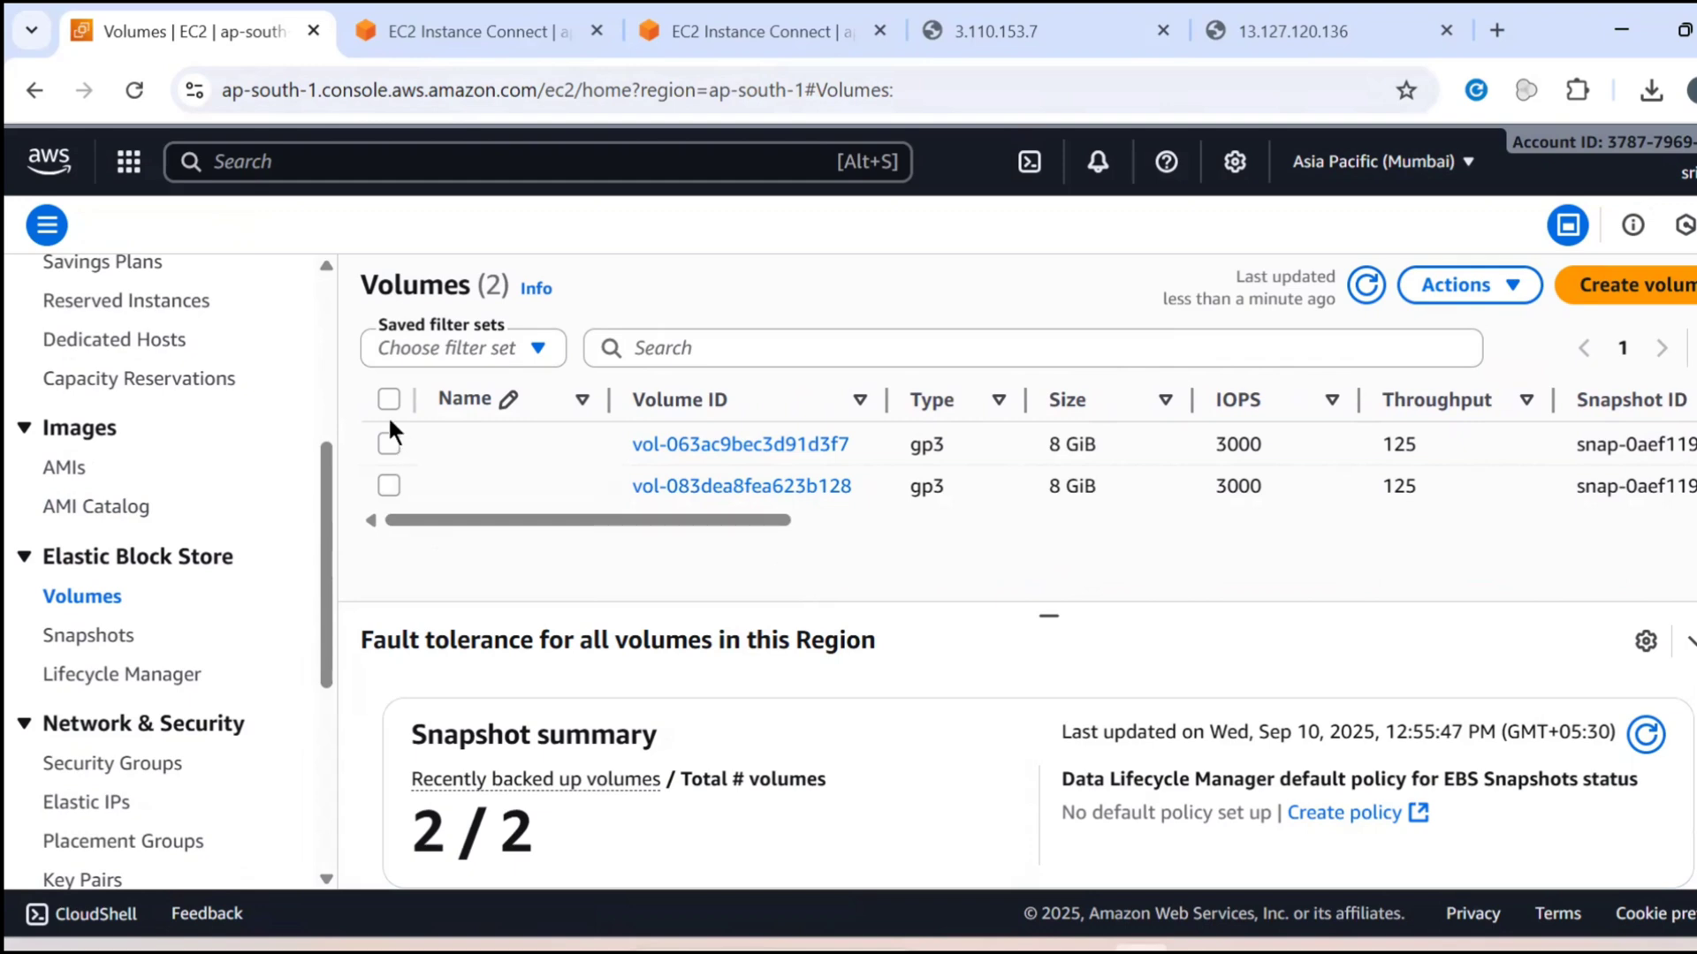
pyautogui.click(389, 444)
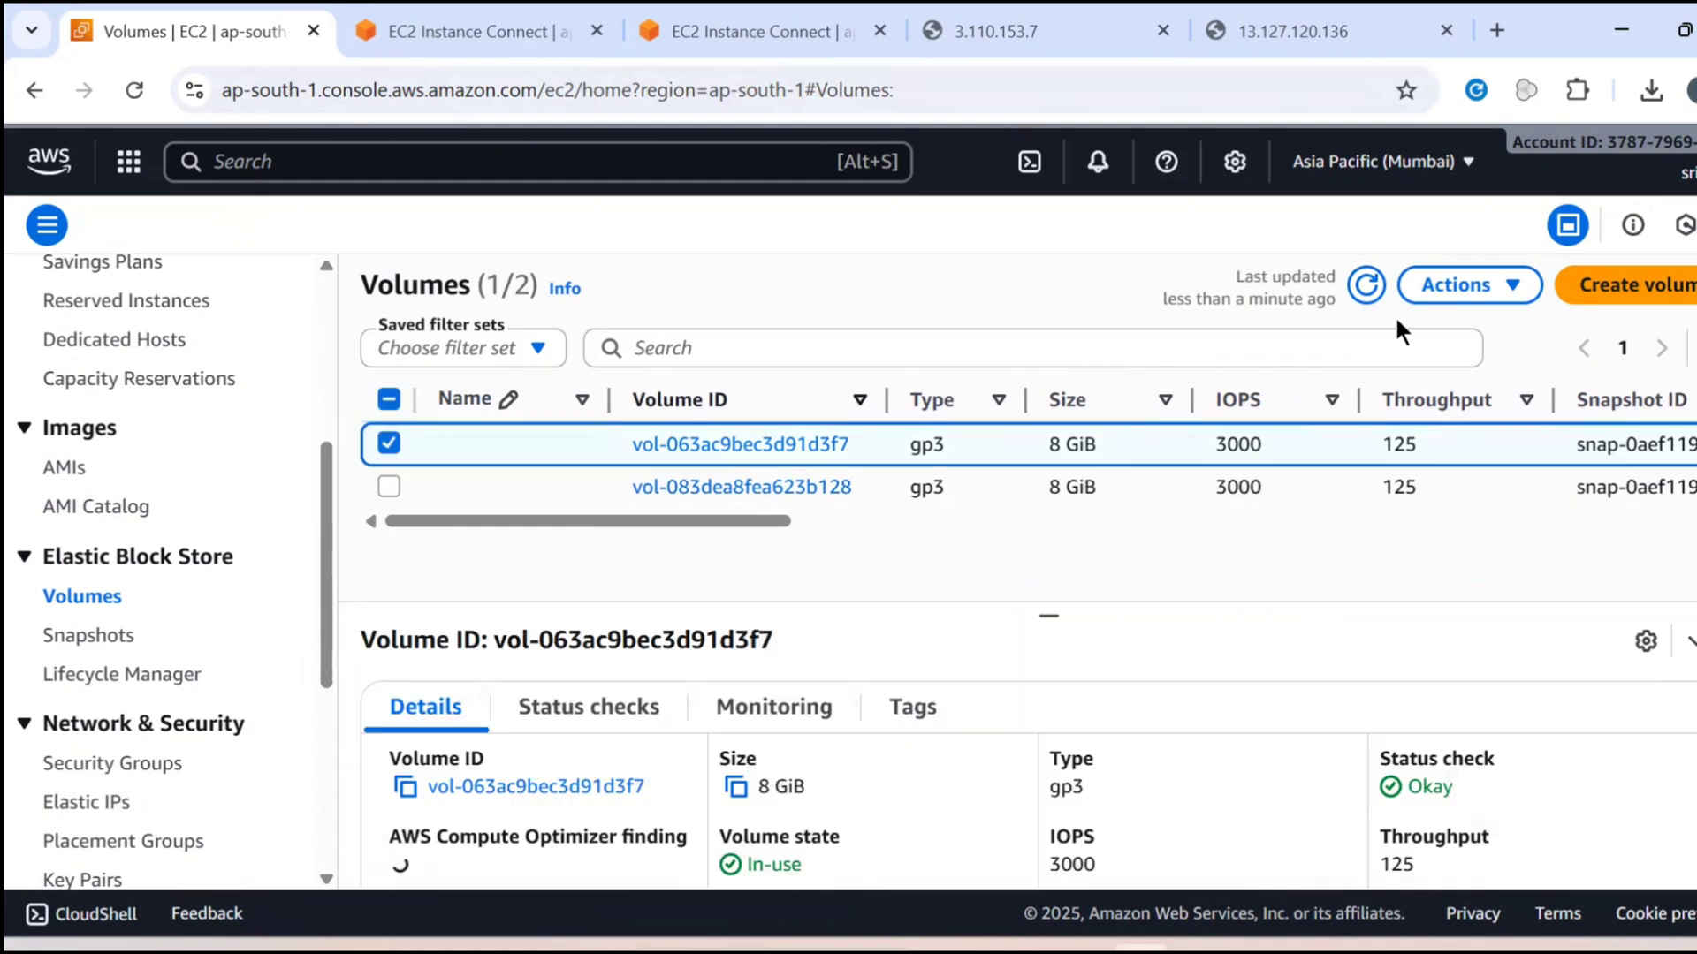
pyautogui.click(1430, 285)
pyautogui.click(1310, 543)
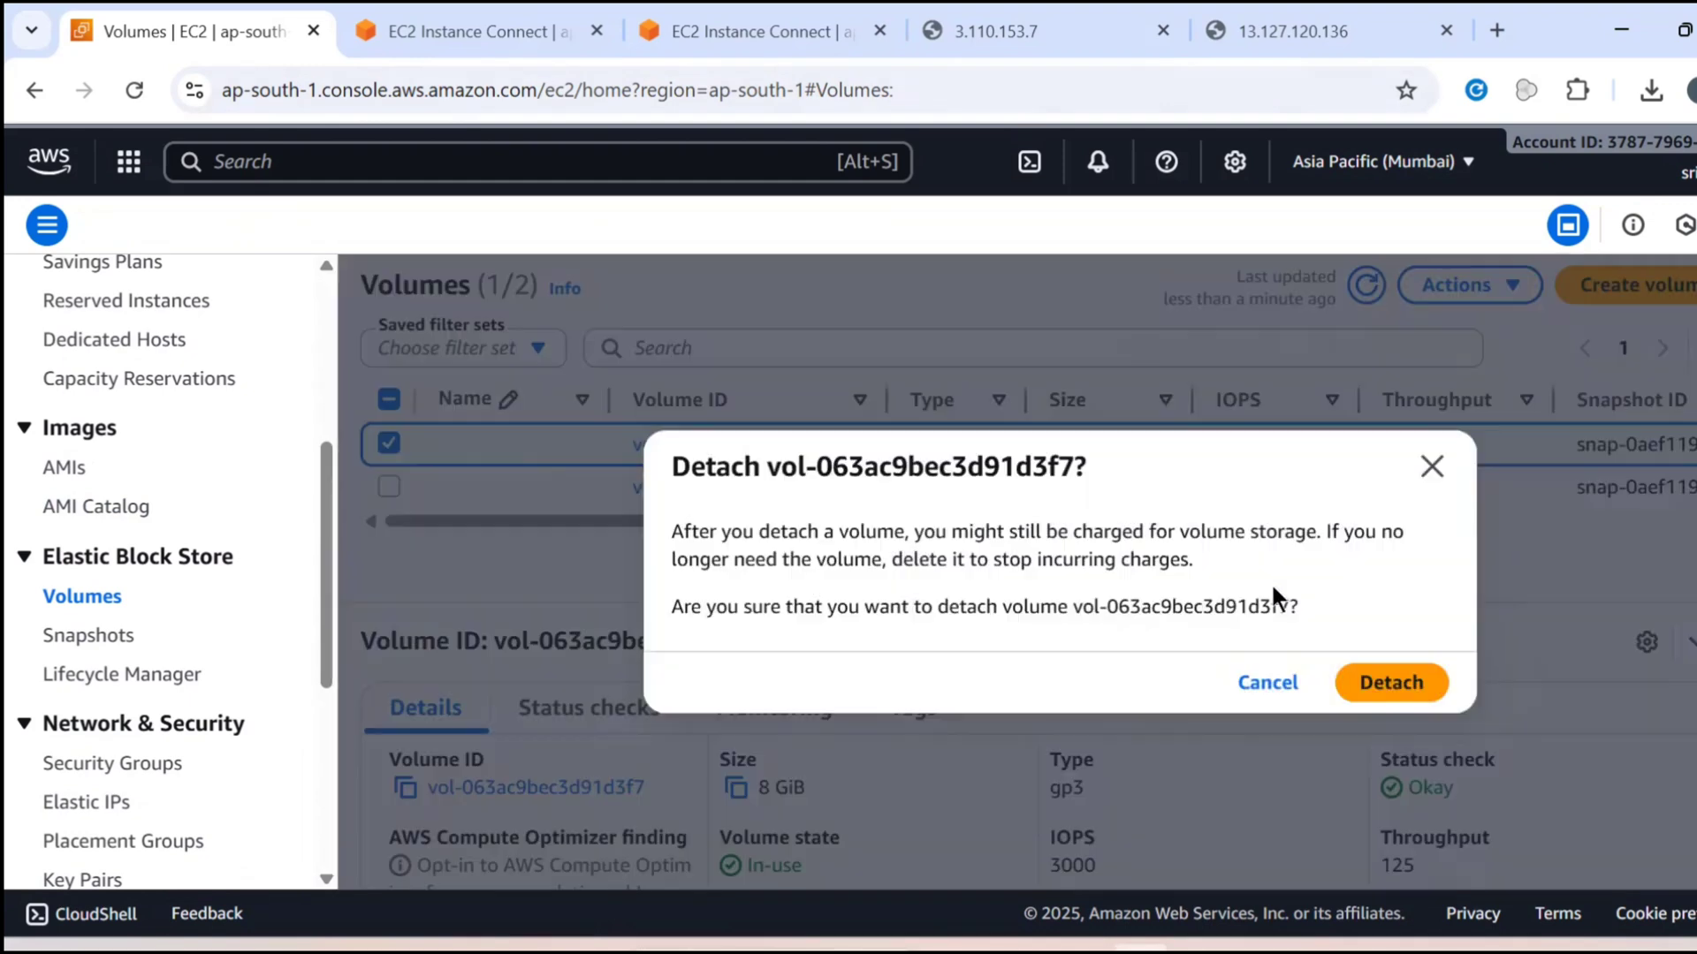
pyautogui.click(1373, 687)
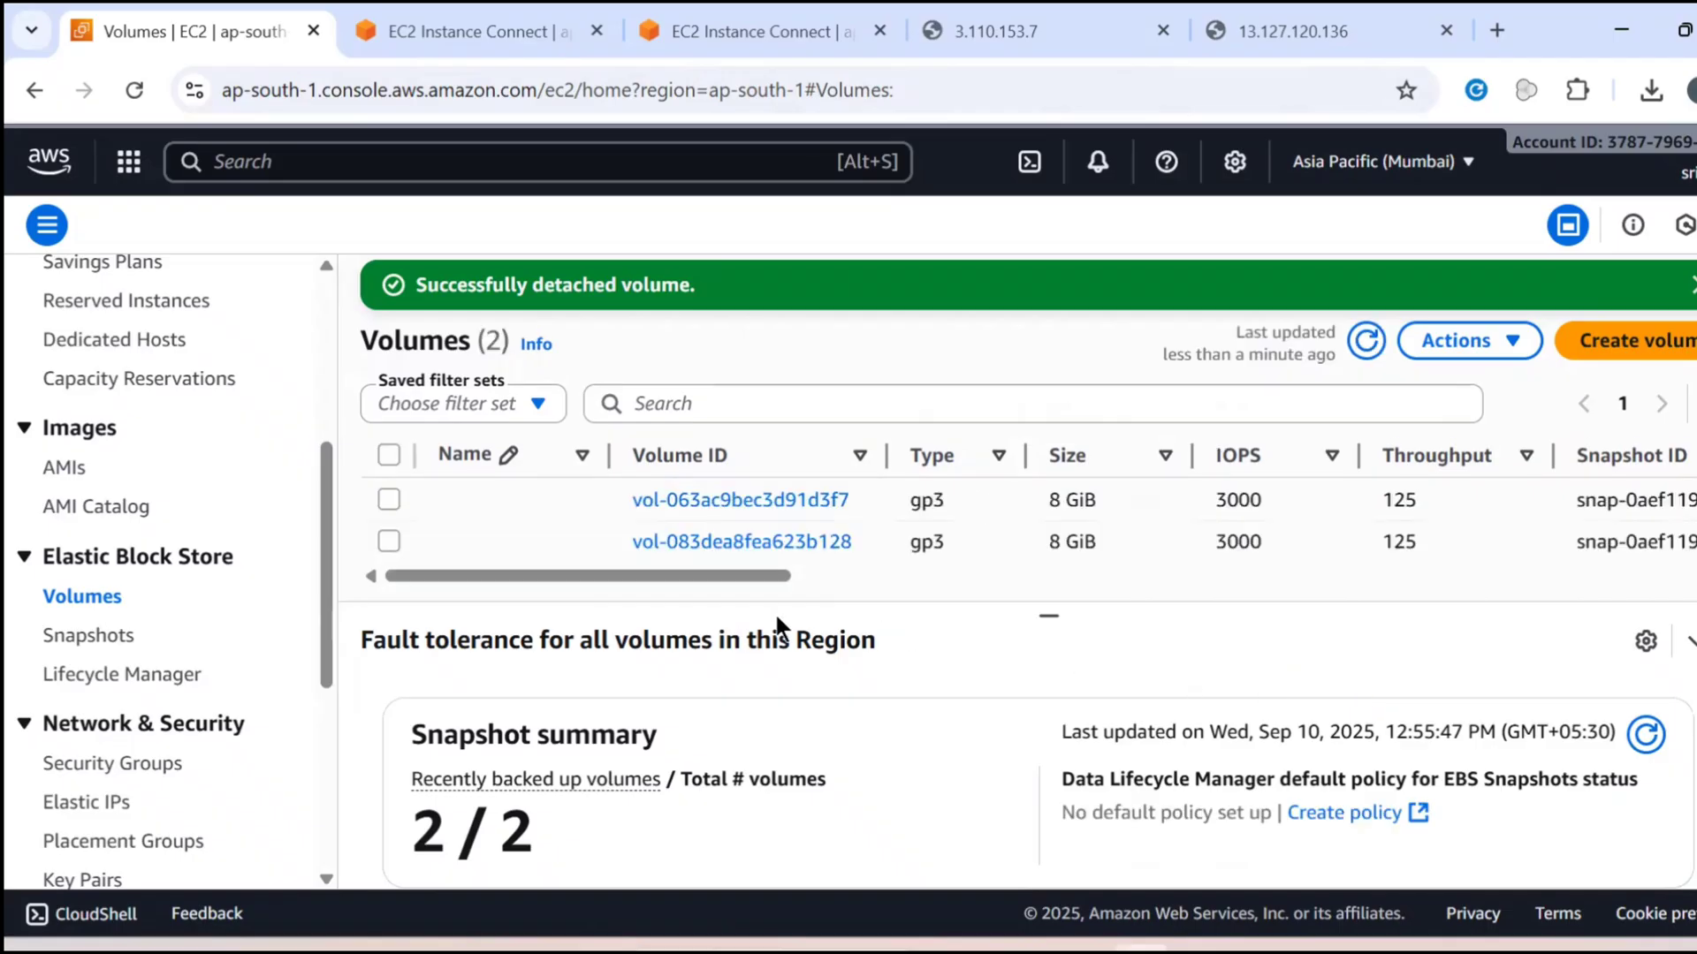
# Detach volume vol-083dea8fea623b128 from the App2 instance and refresh the volumes list to check the volume states
pyautogui.click(389, 542)
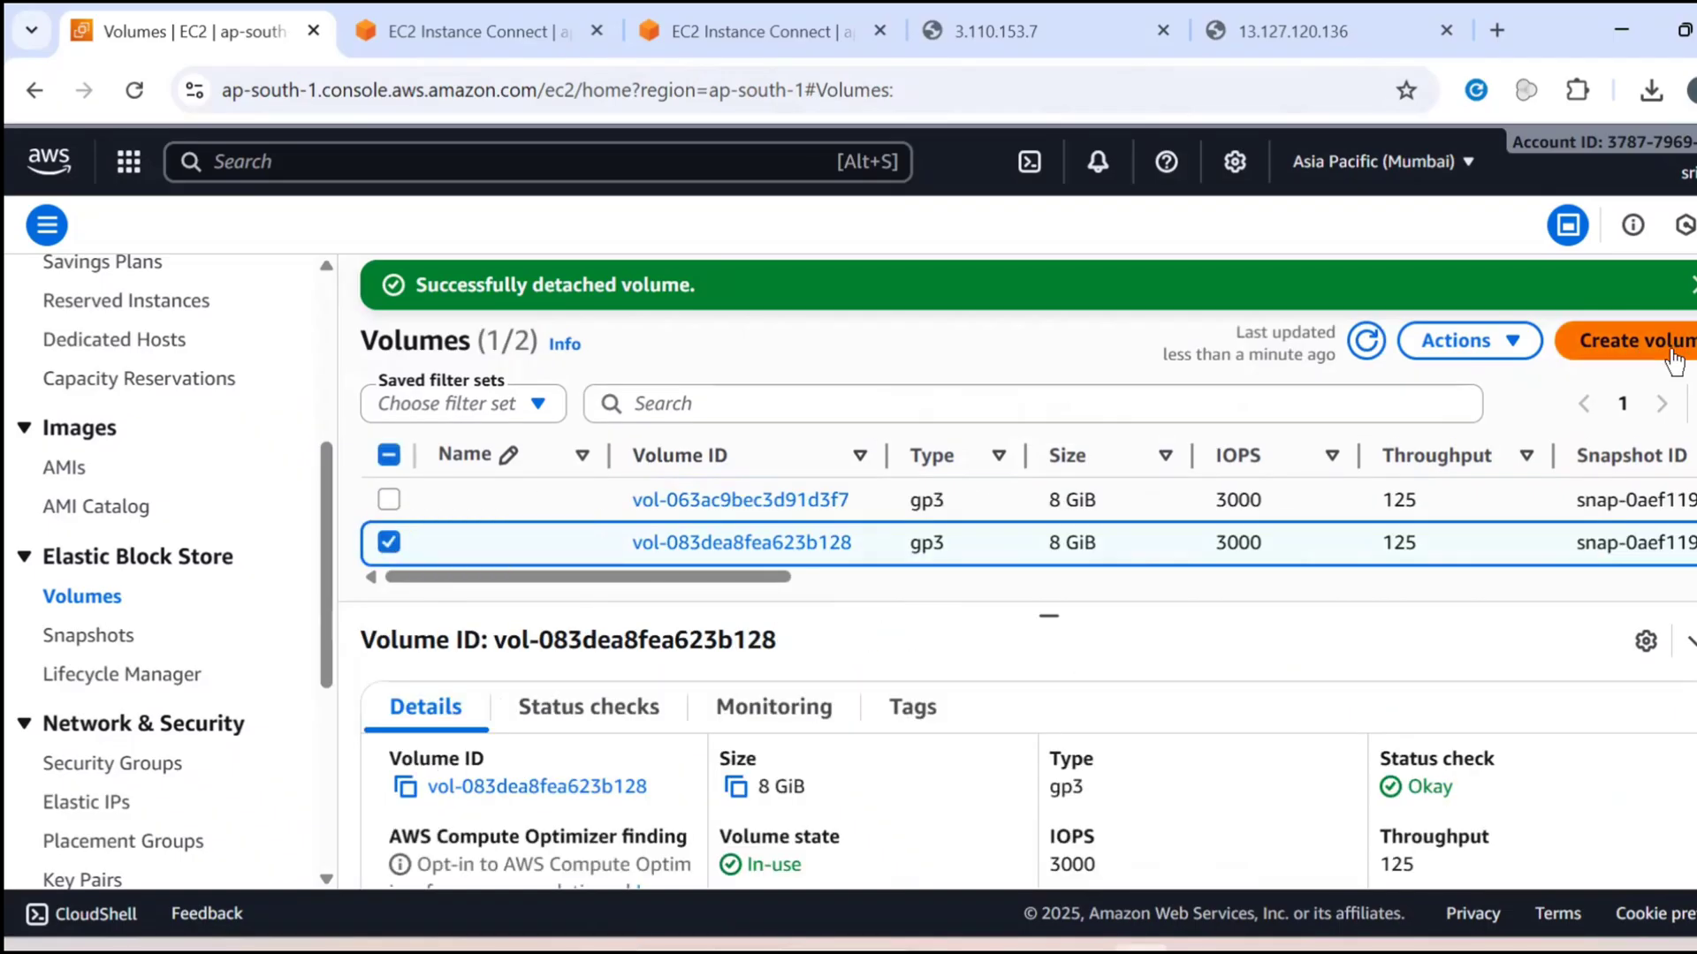
pyautogui.click(1459, 341)
pyautogui.click(1421, 595)
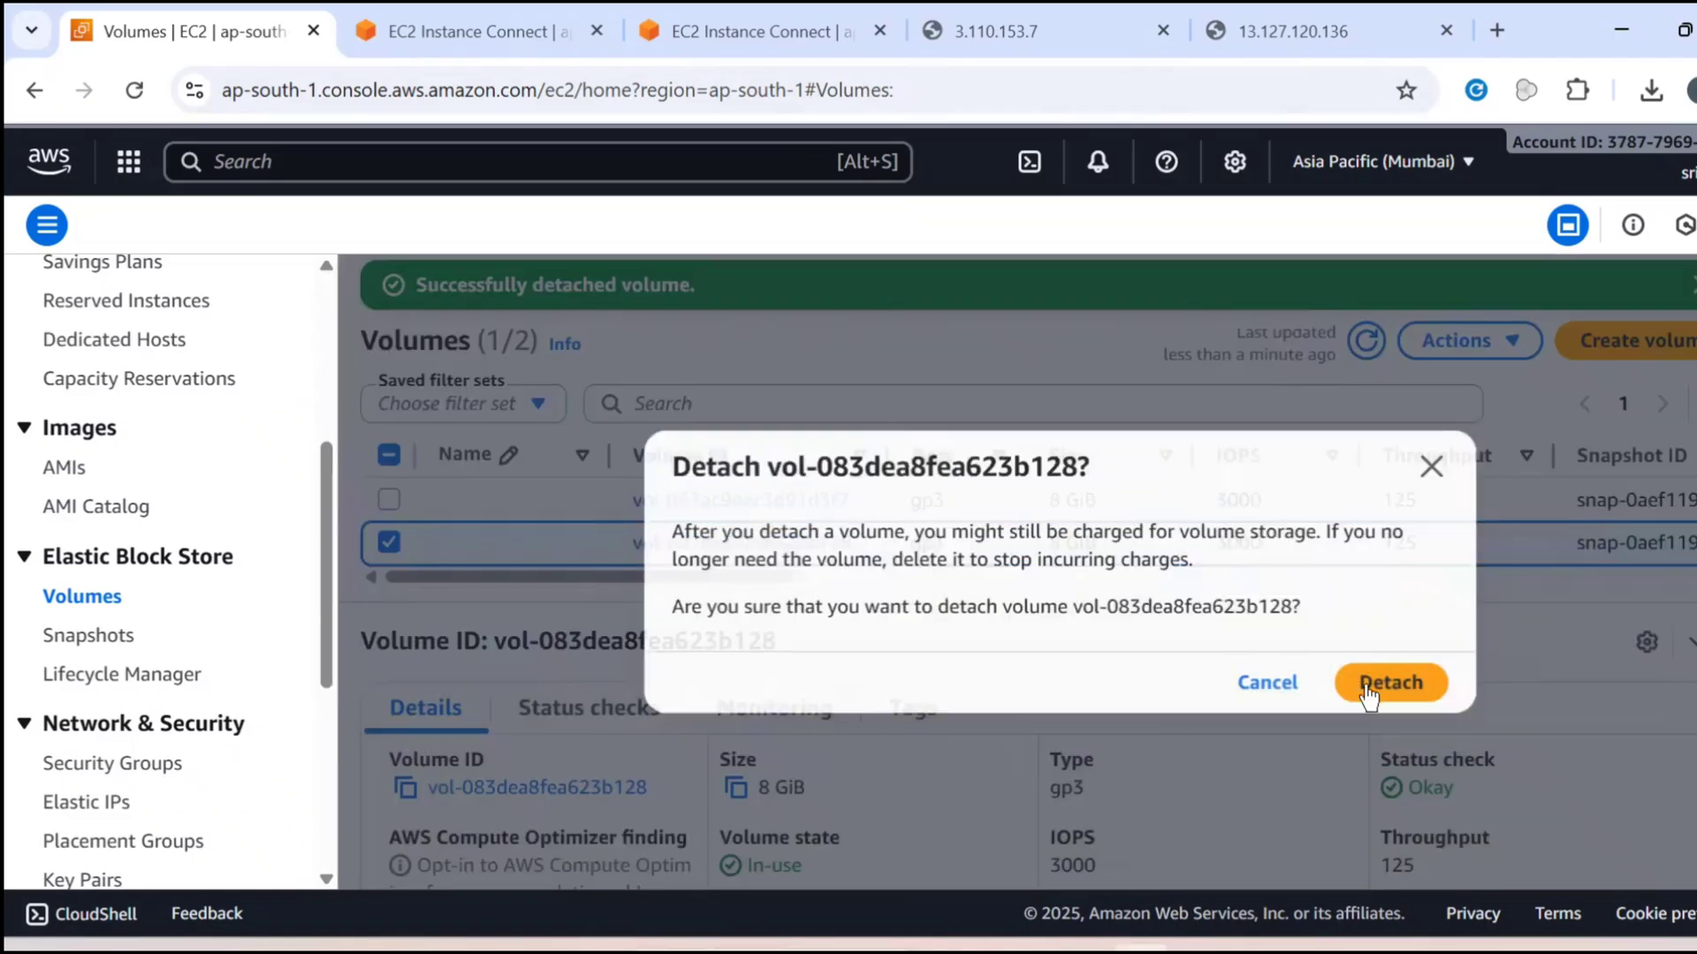
pyautogui.click(1377, 686)
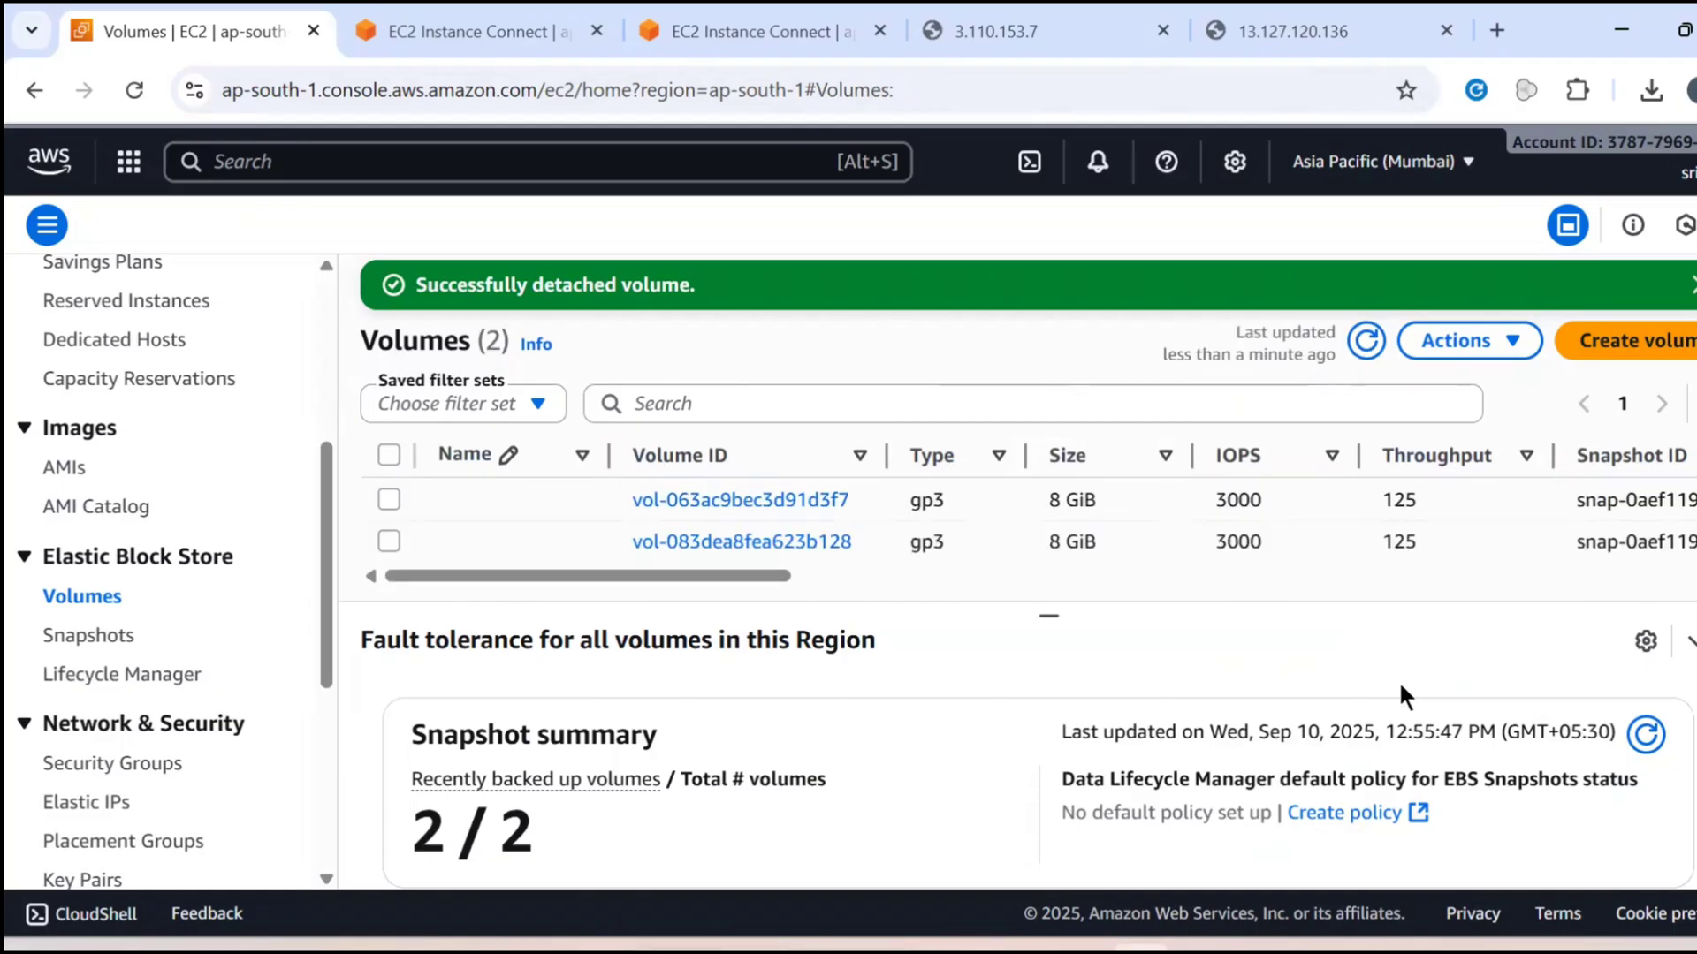
pyautogui.click(935, 575)
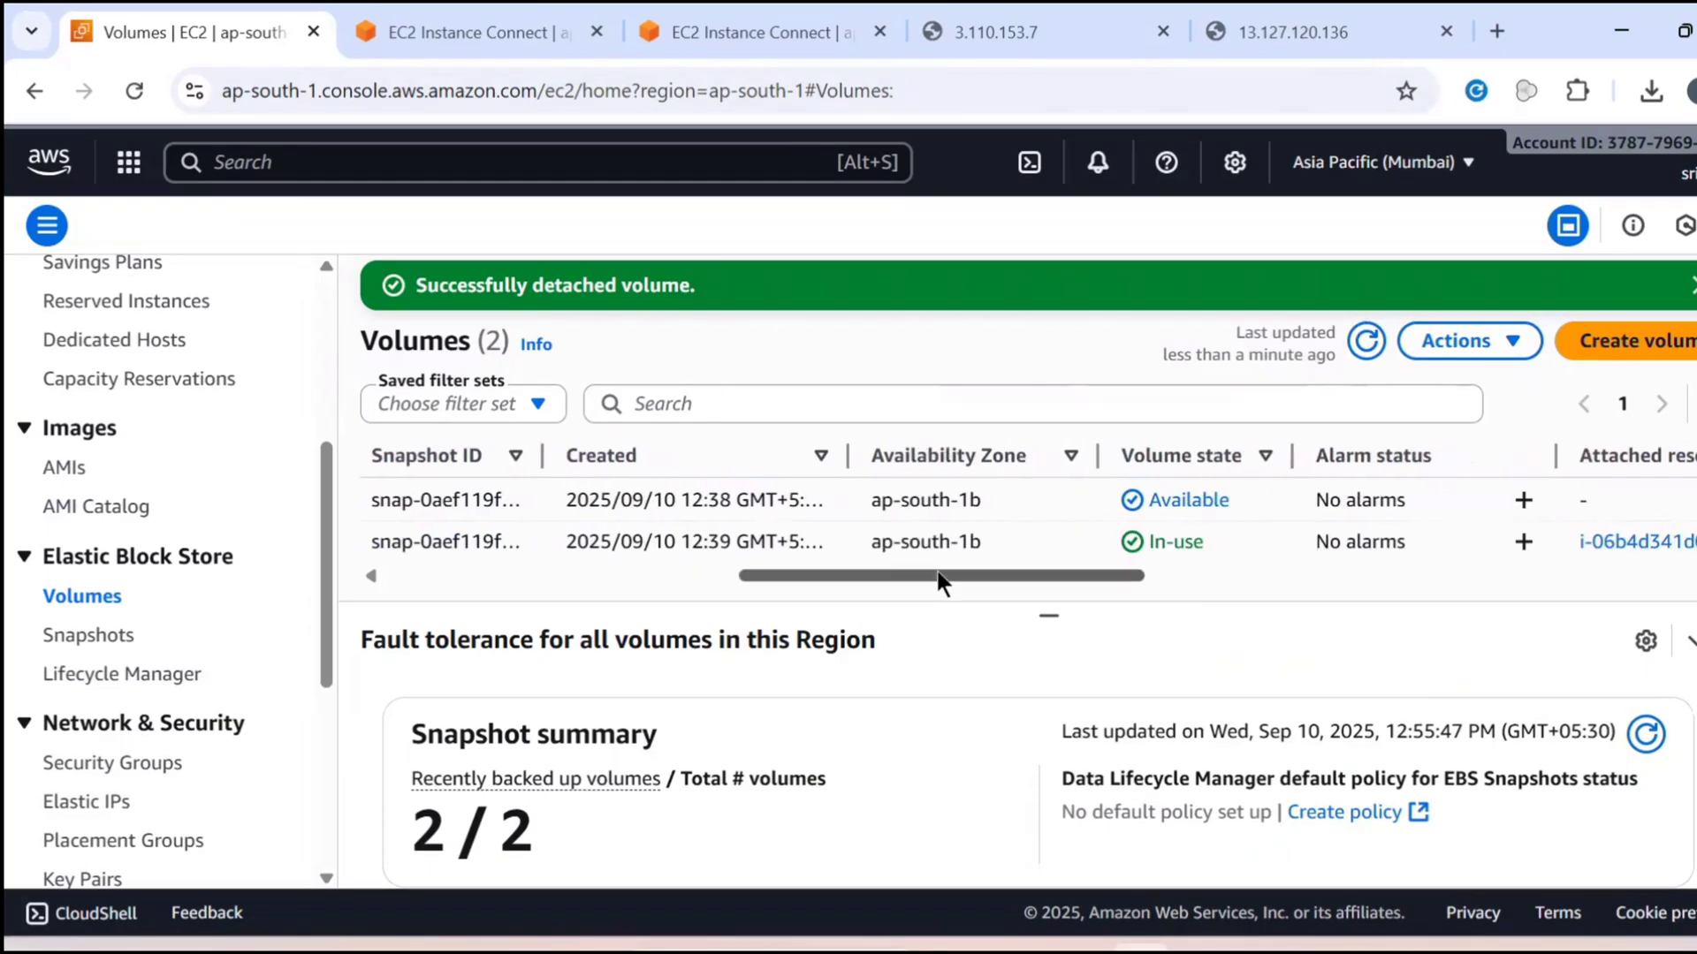
pyautogui.moveTo(937, 573); pyautogui.dragTo(940, 573)
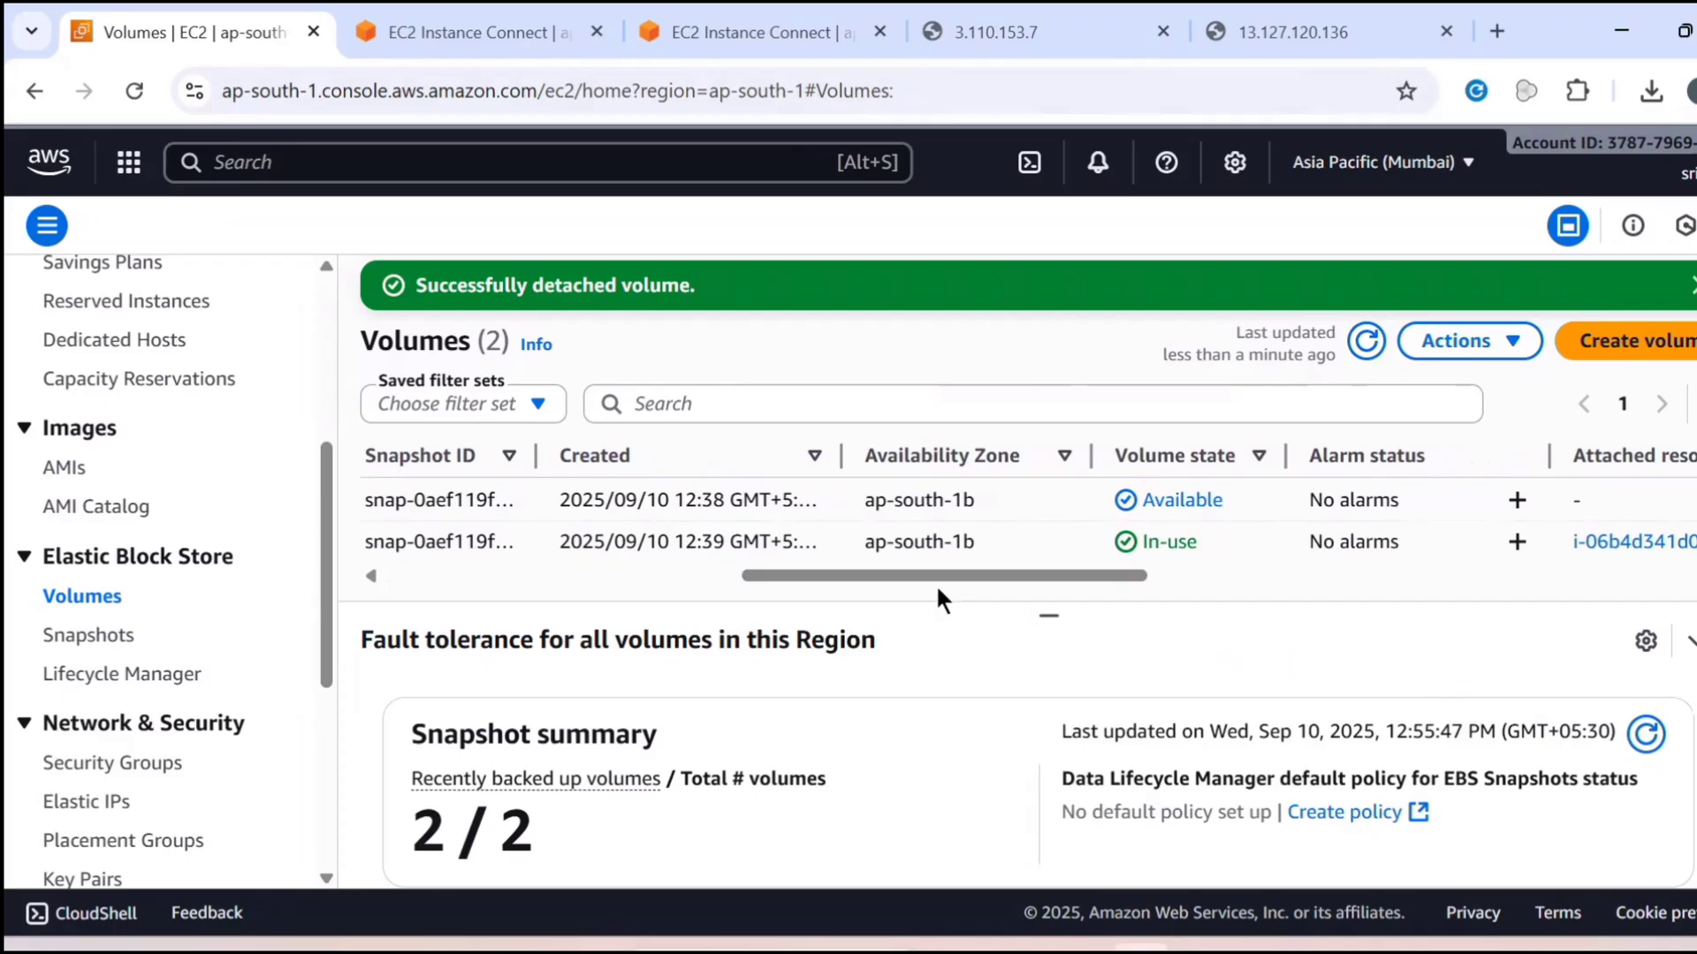
pyautogui.click(1366, 342)
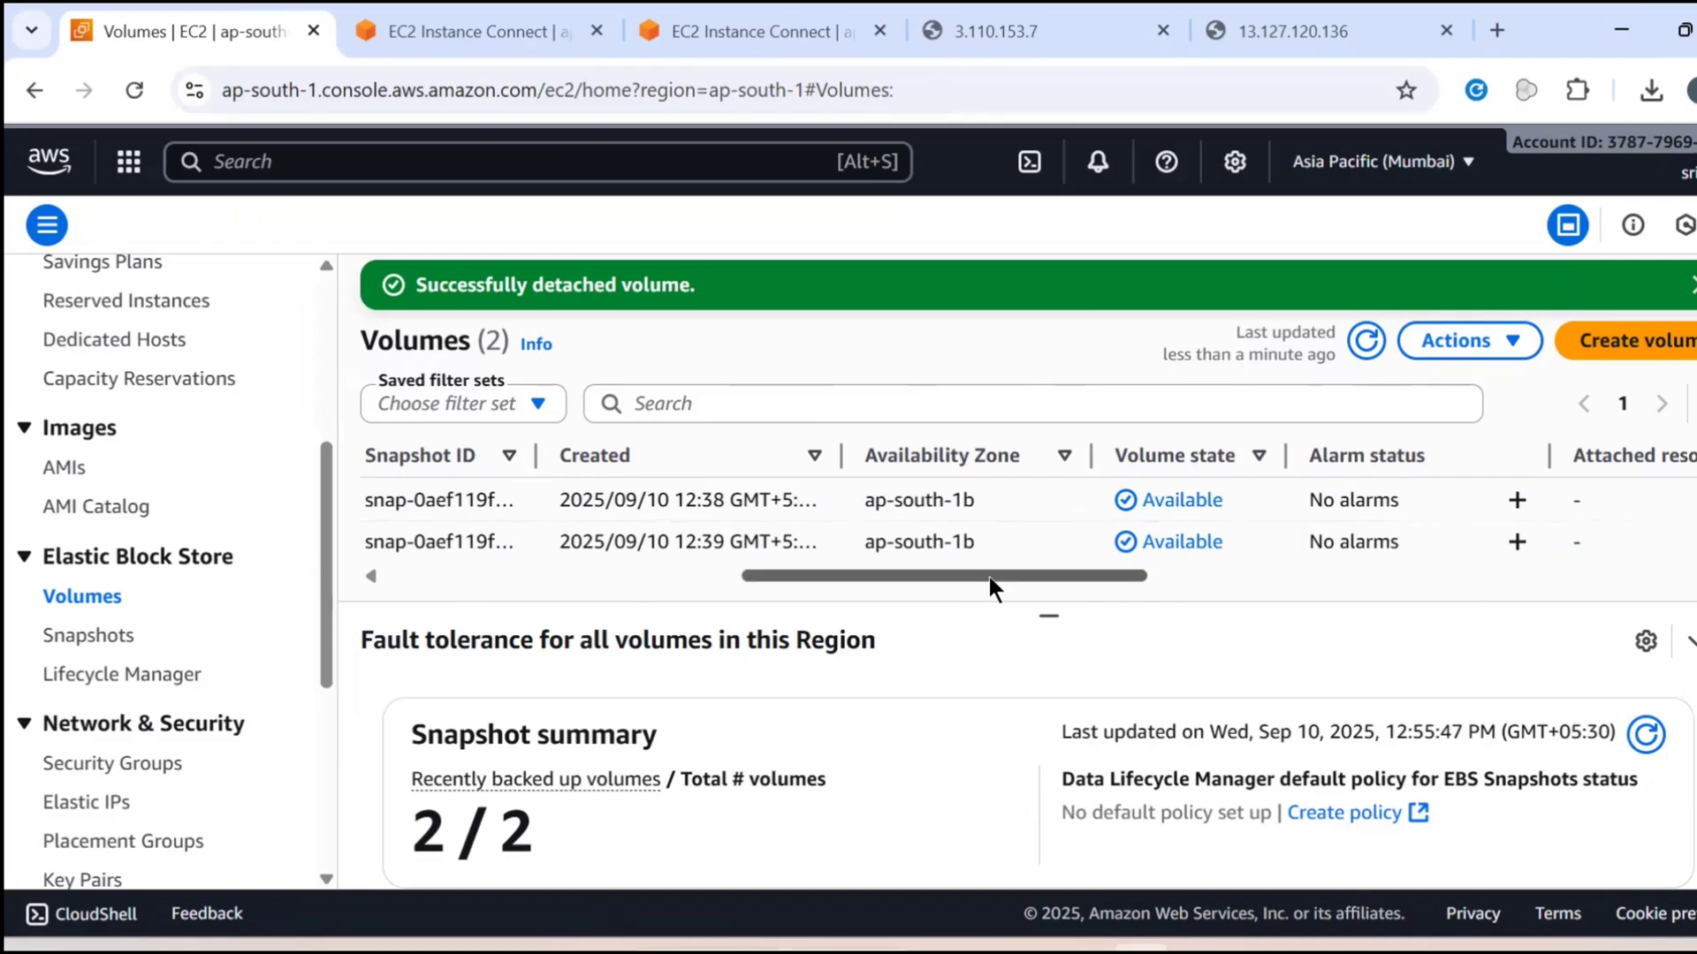
# Start attaching volume vol-063ac9bec3d91d3f7 and choose the stopped App2 instance as its target
pyautogui.moveTo(992, 579); pyautogui.dragTo(541, 616)
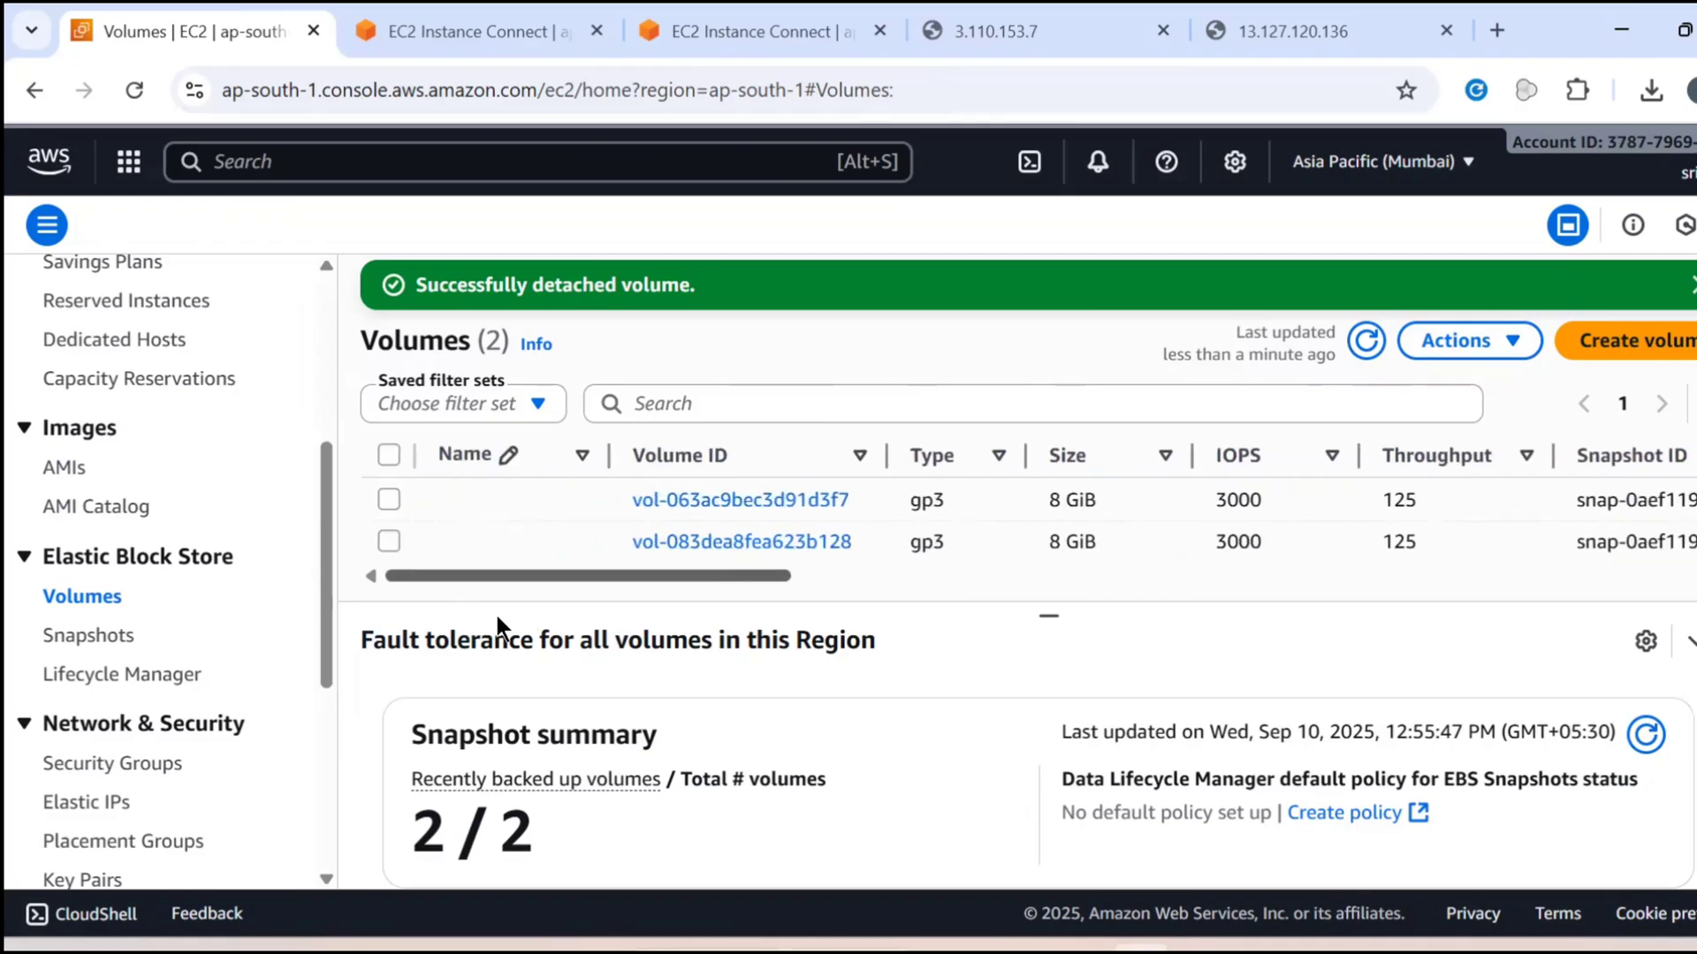
pyautogui.click(389, 499)
pyautogui.click(1470, 341)
pyautogui.click(1354, 553)
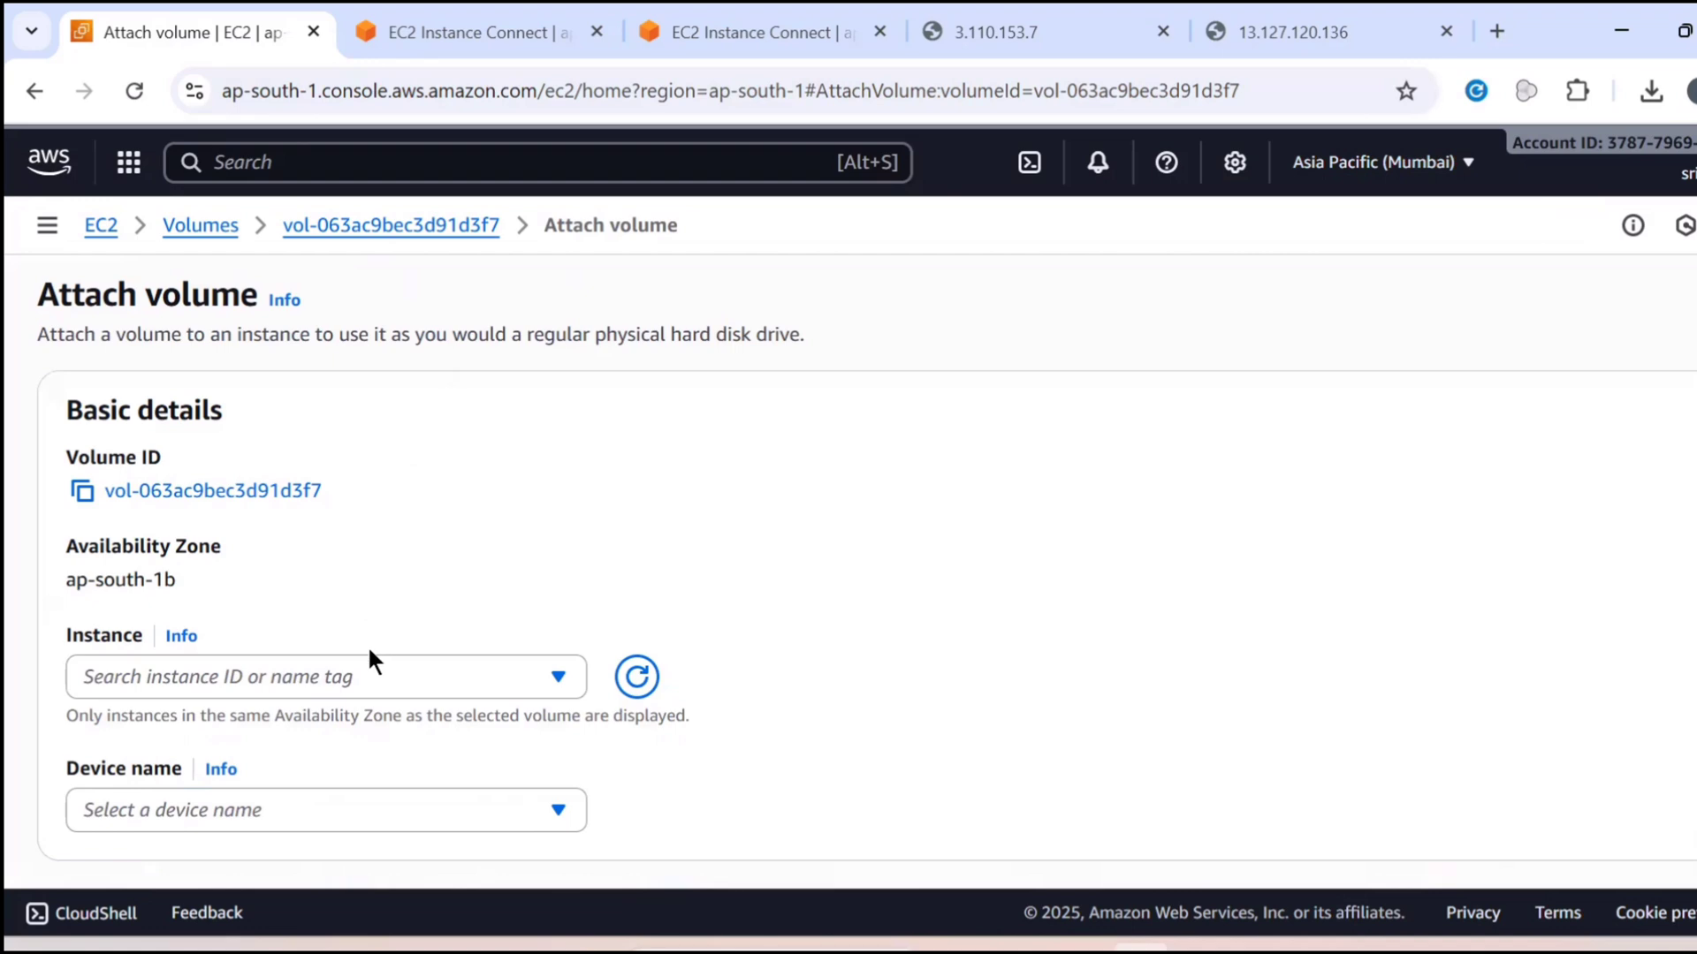
pyautogui.click(368, 677)
pyautogui.scroll(-2, 366, 675)
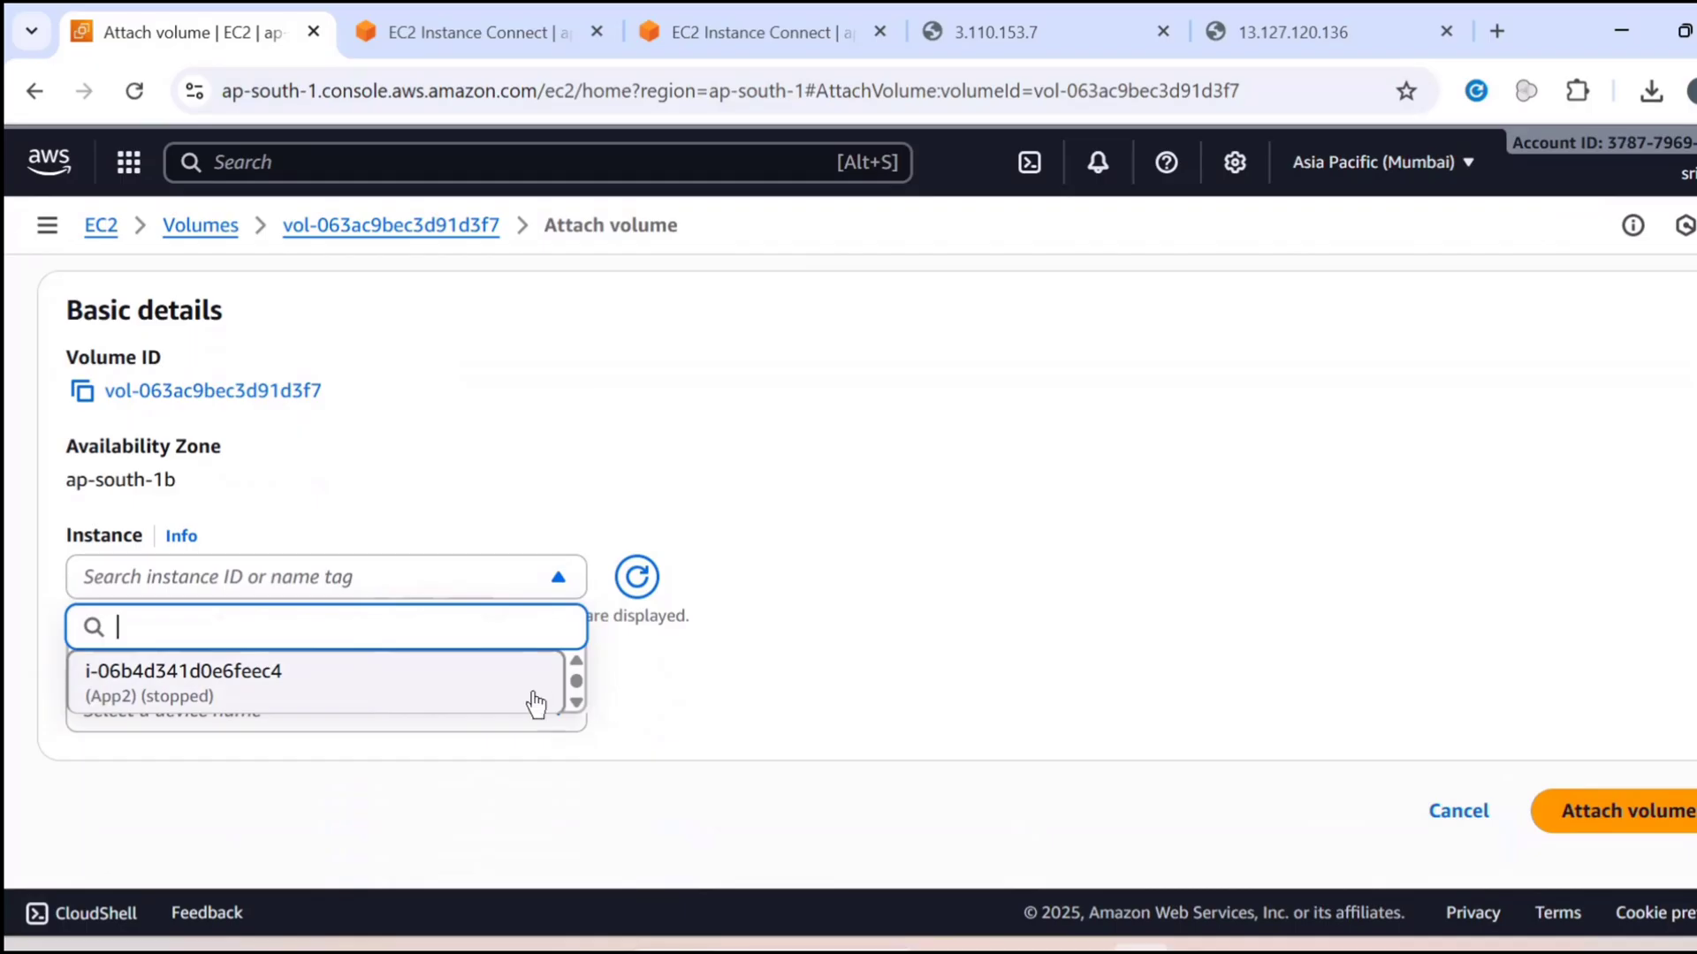
pyautogui.click(441, 686)
# Set the device name to the root volume name /dev/xvda and attach the volume to App2
pyautogui.scroll(-2, 554, 629)
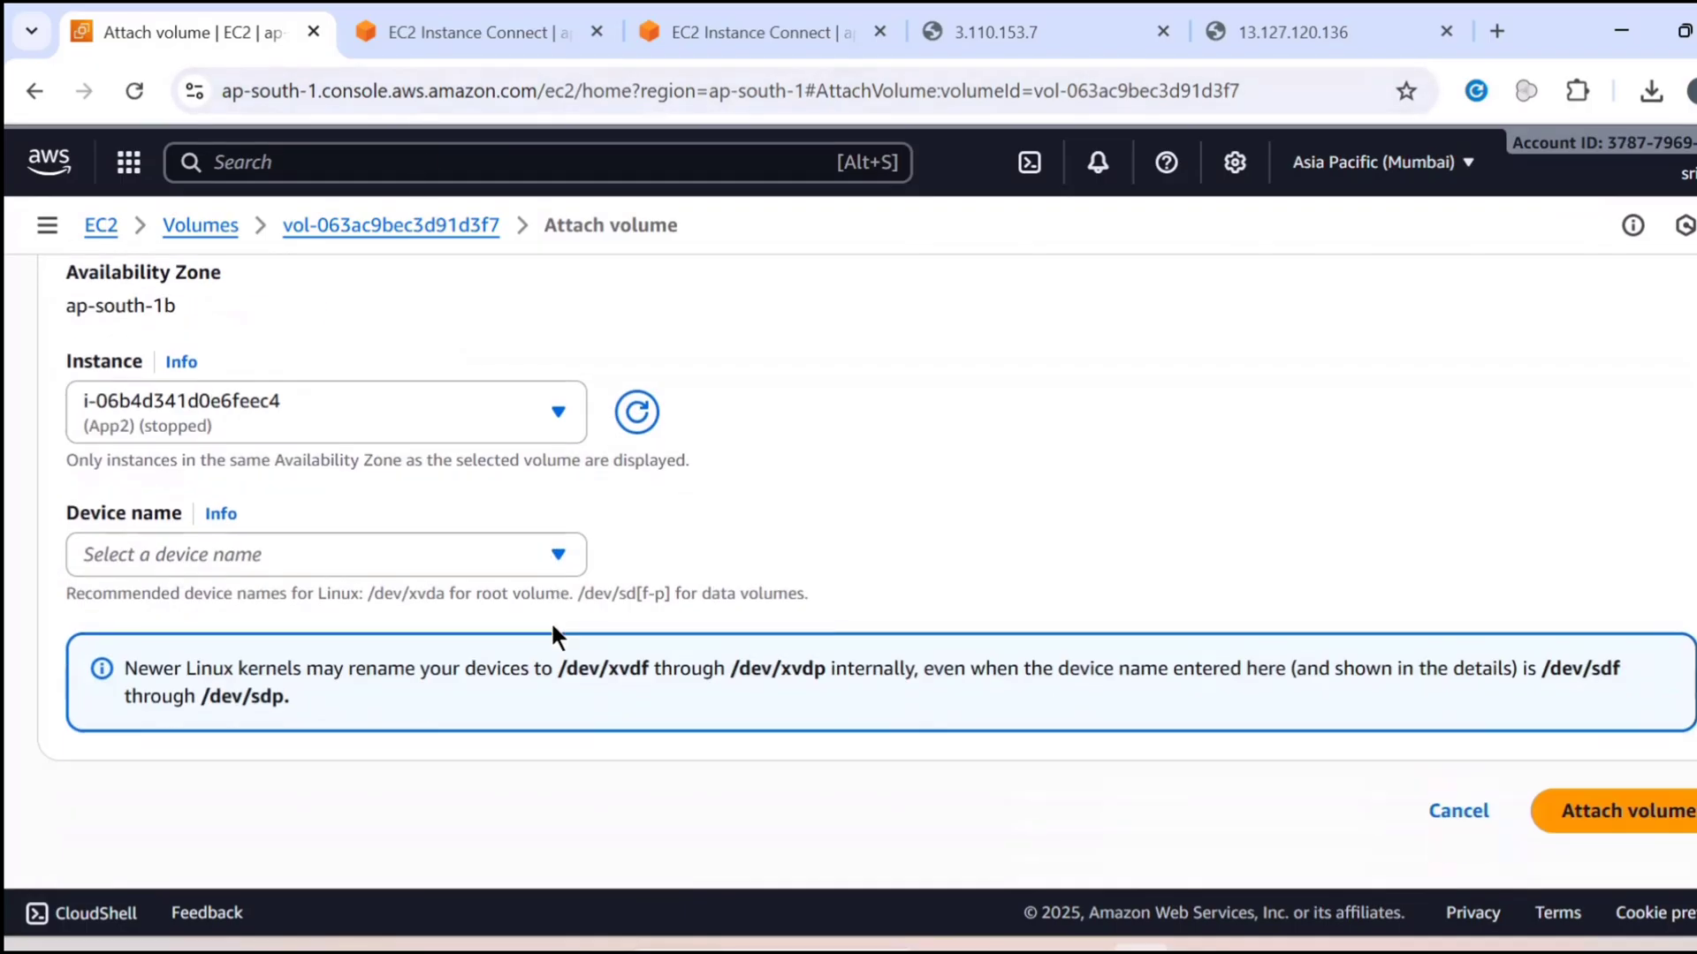
pyautogui.click(534, 565)
pyautogui.scroll(-2, 496, 739)
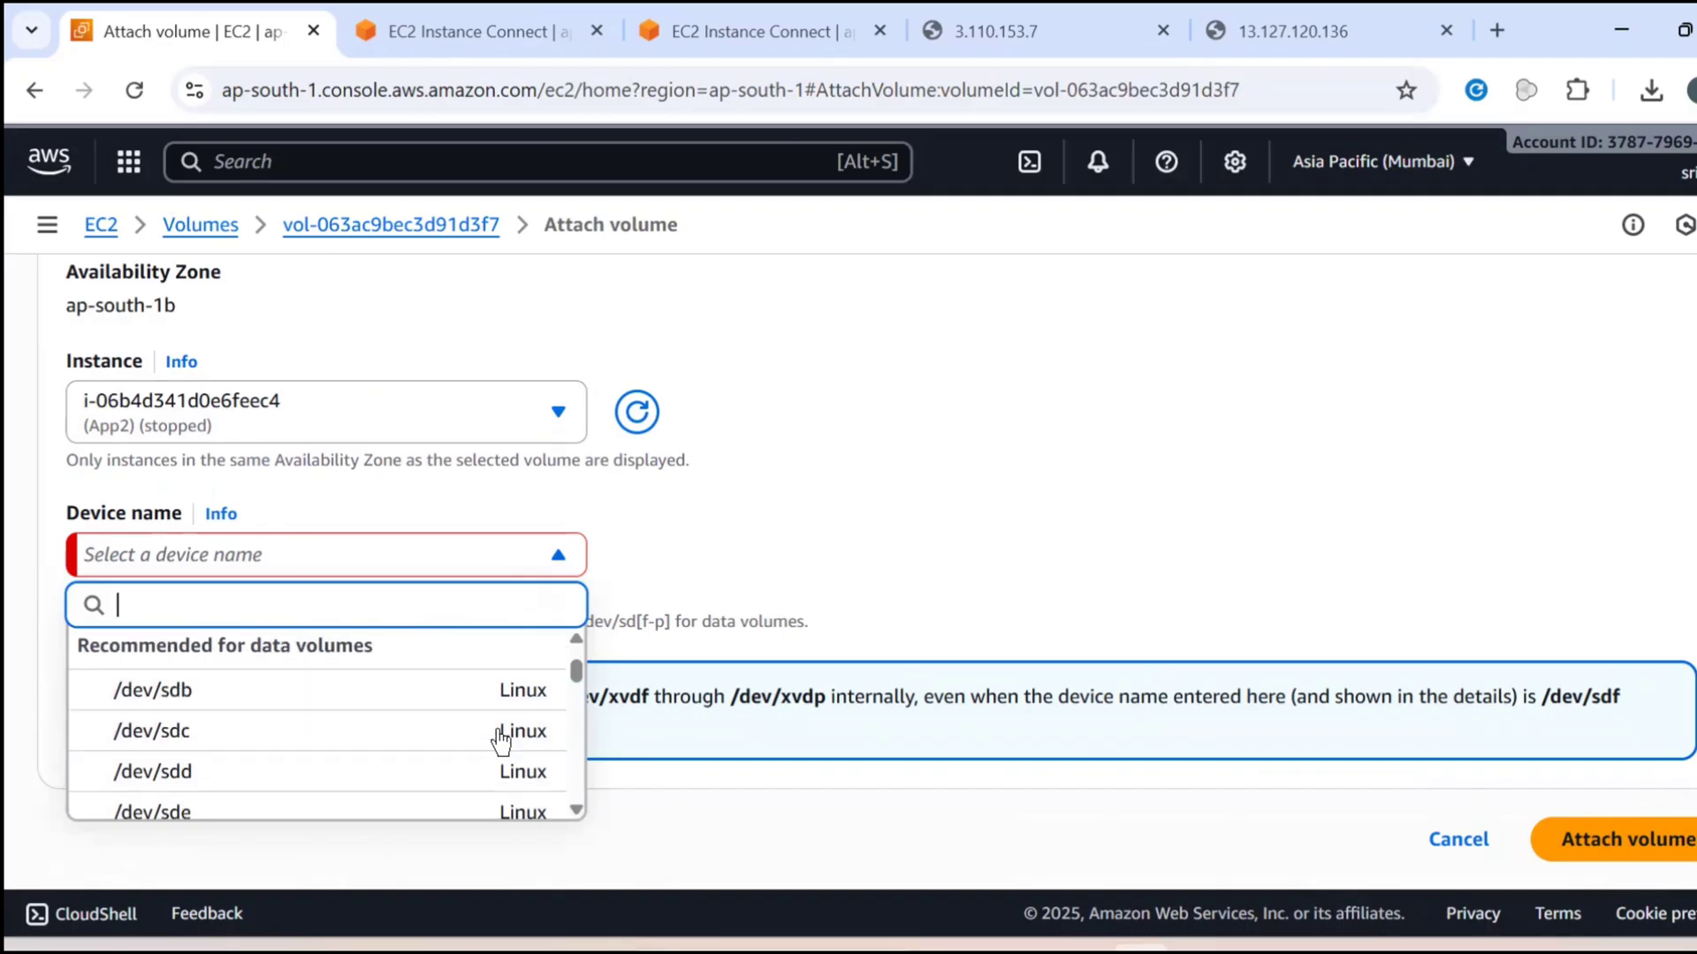
pyautogui.scroll(2, 504, 730)
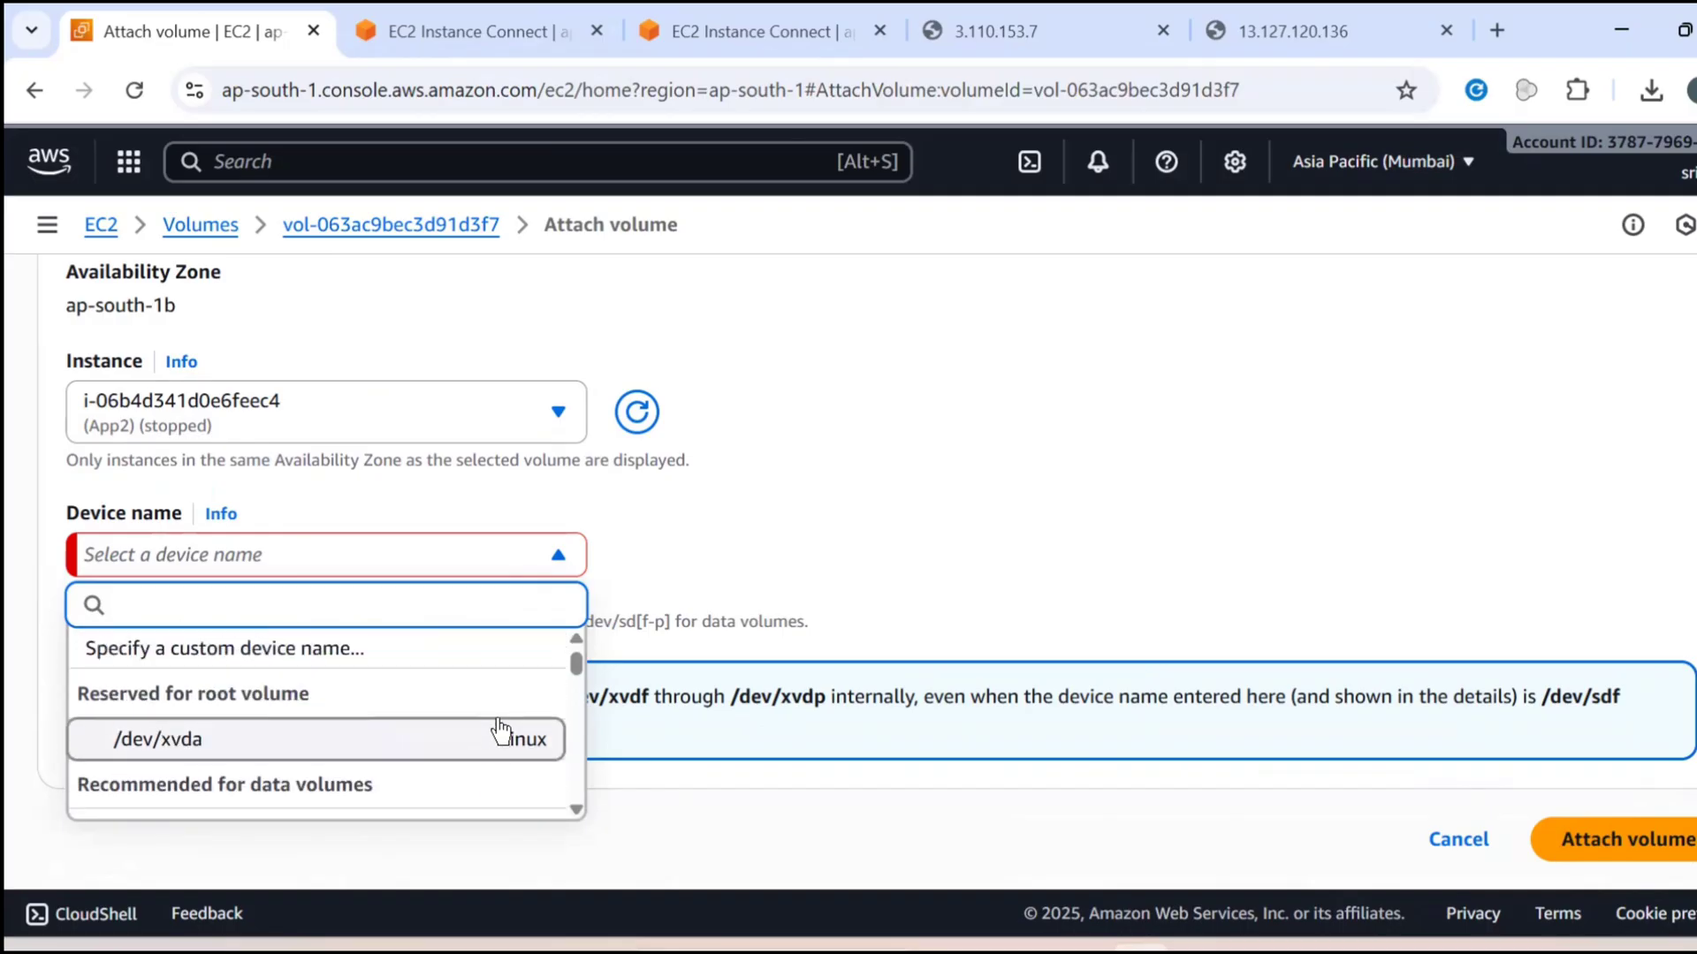
pyautogui.click(501, 739)
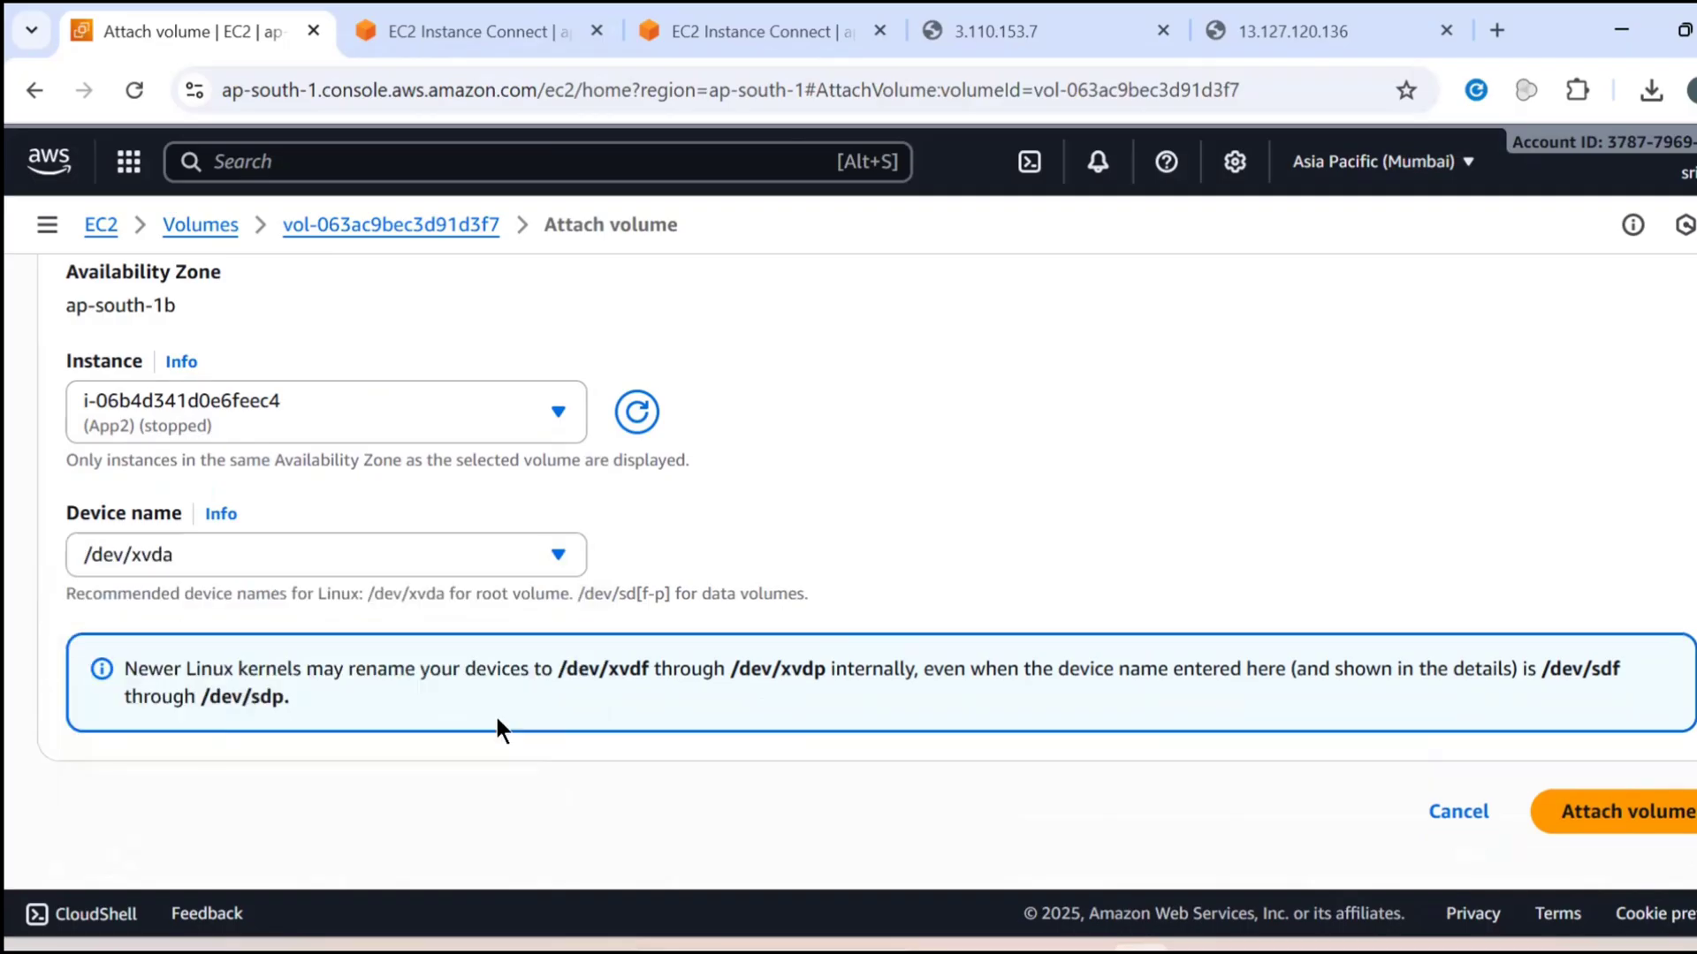
pyautogui.click(1551, 809)
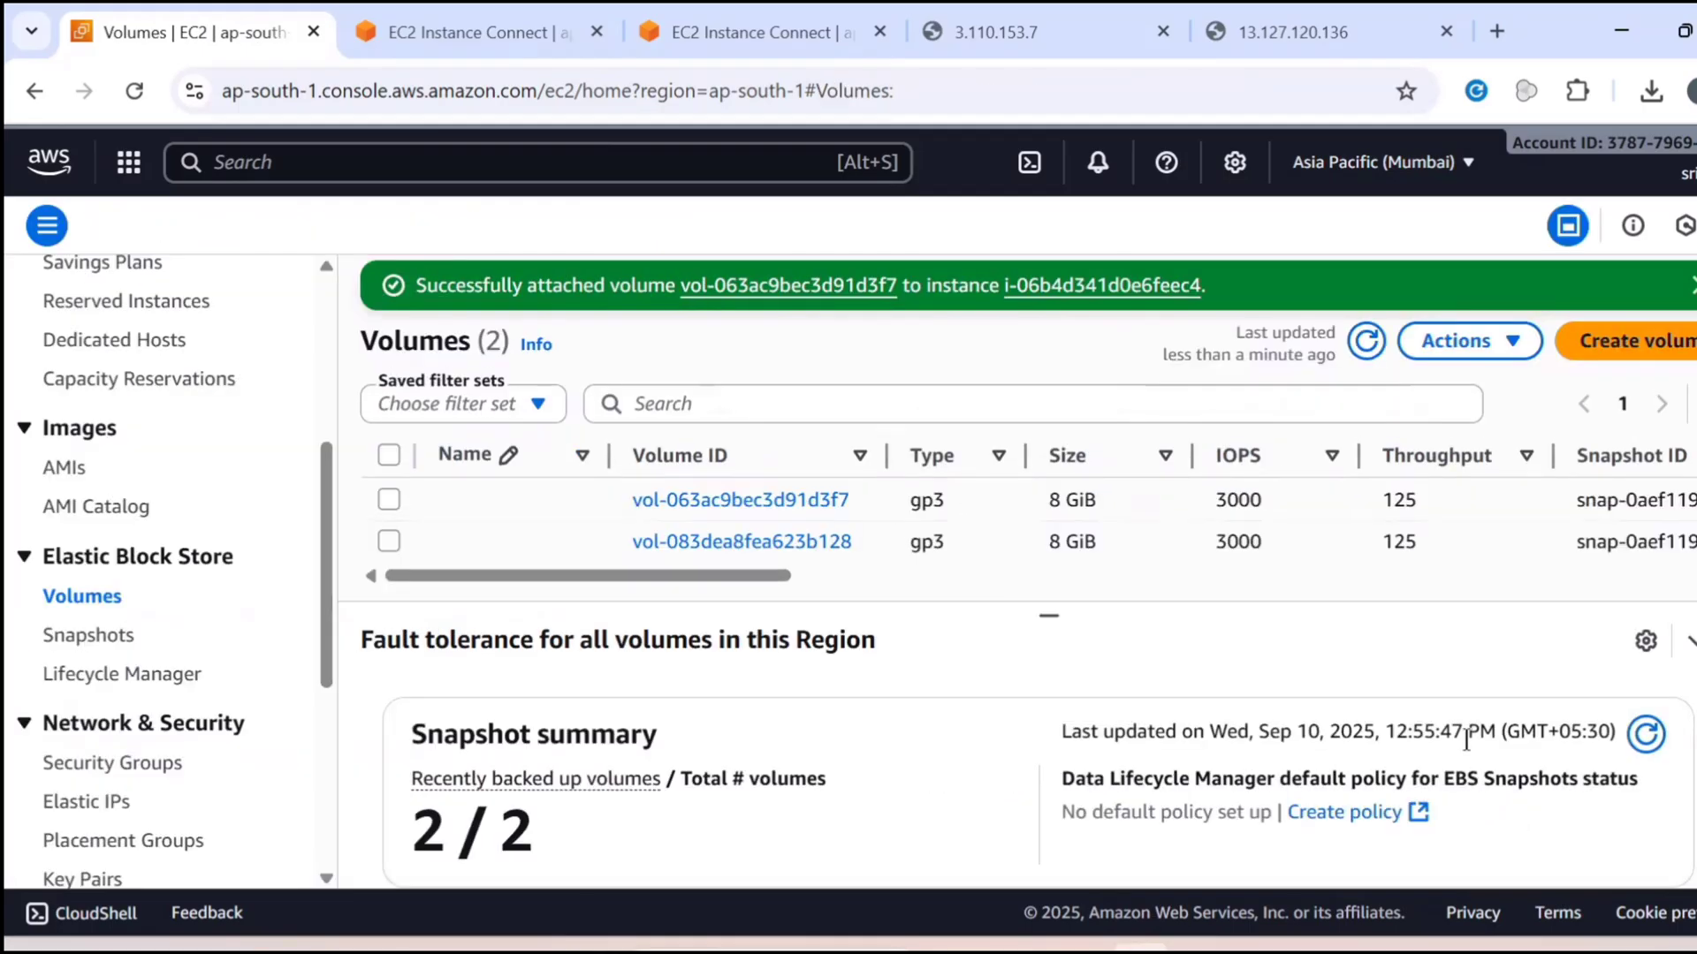
# Start attaching volume vol-083dea8fea623b128 and choose the stopped App-1 instance as its target
pyautogui.click(389, 541)
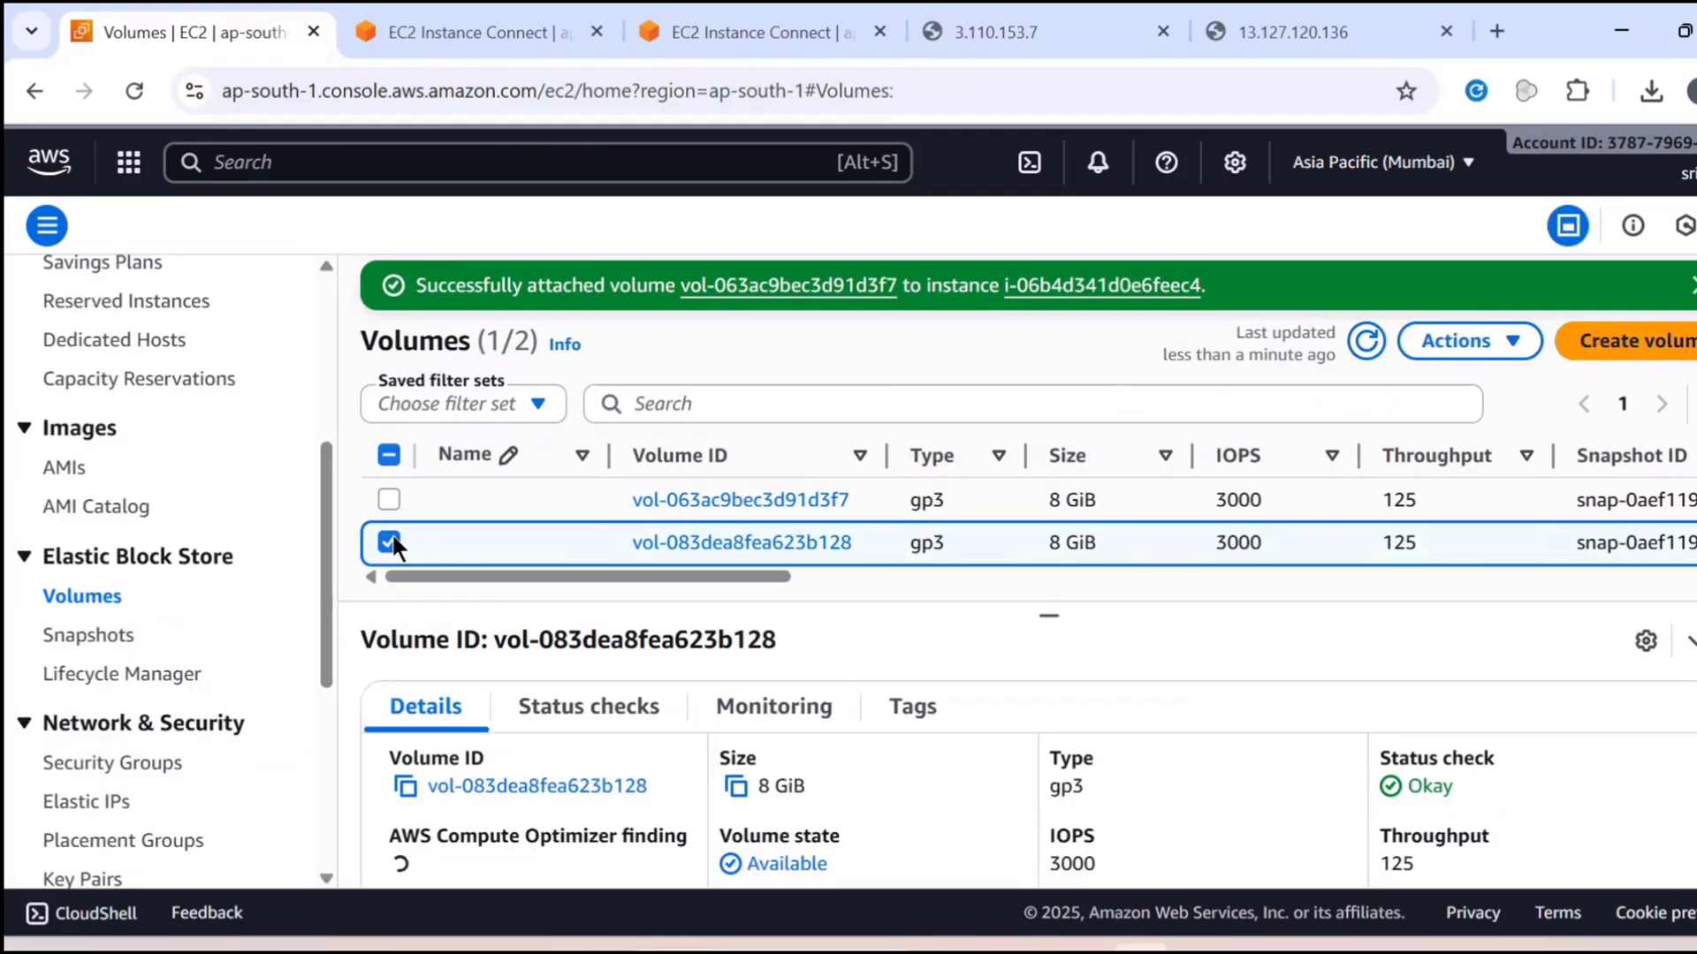
pyautogui.click(1467, 341)
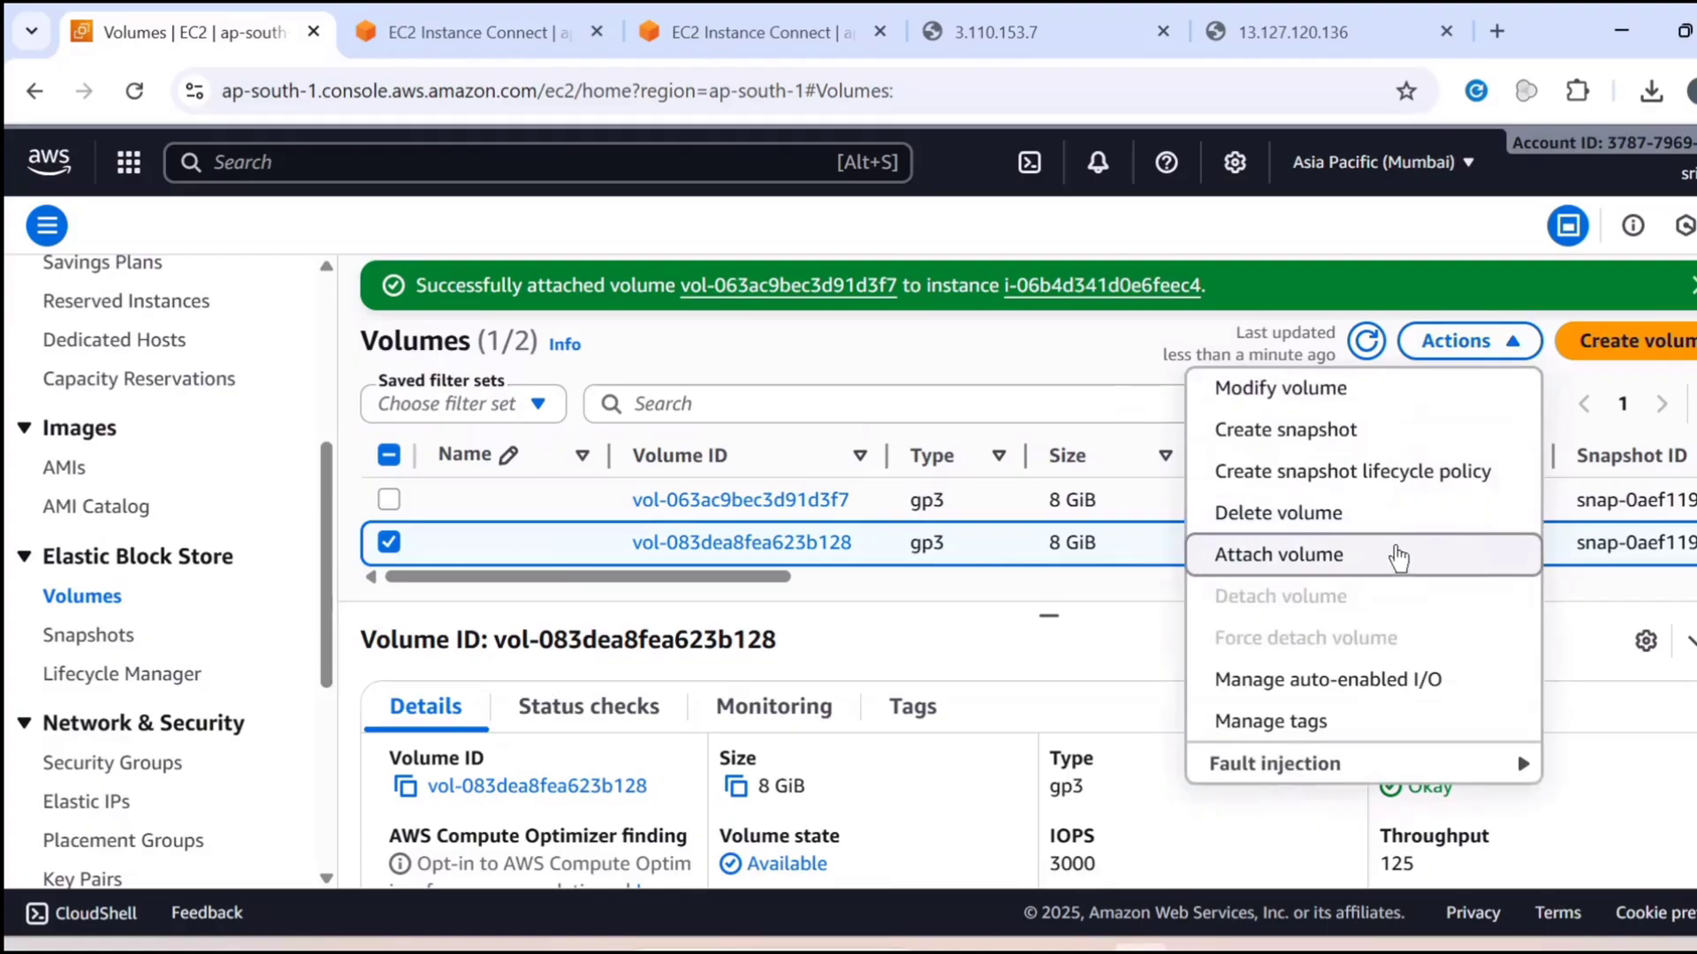
pyautogui.click(1403, 555)
pyautogui.click(237, 678)
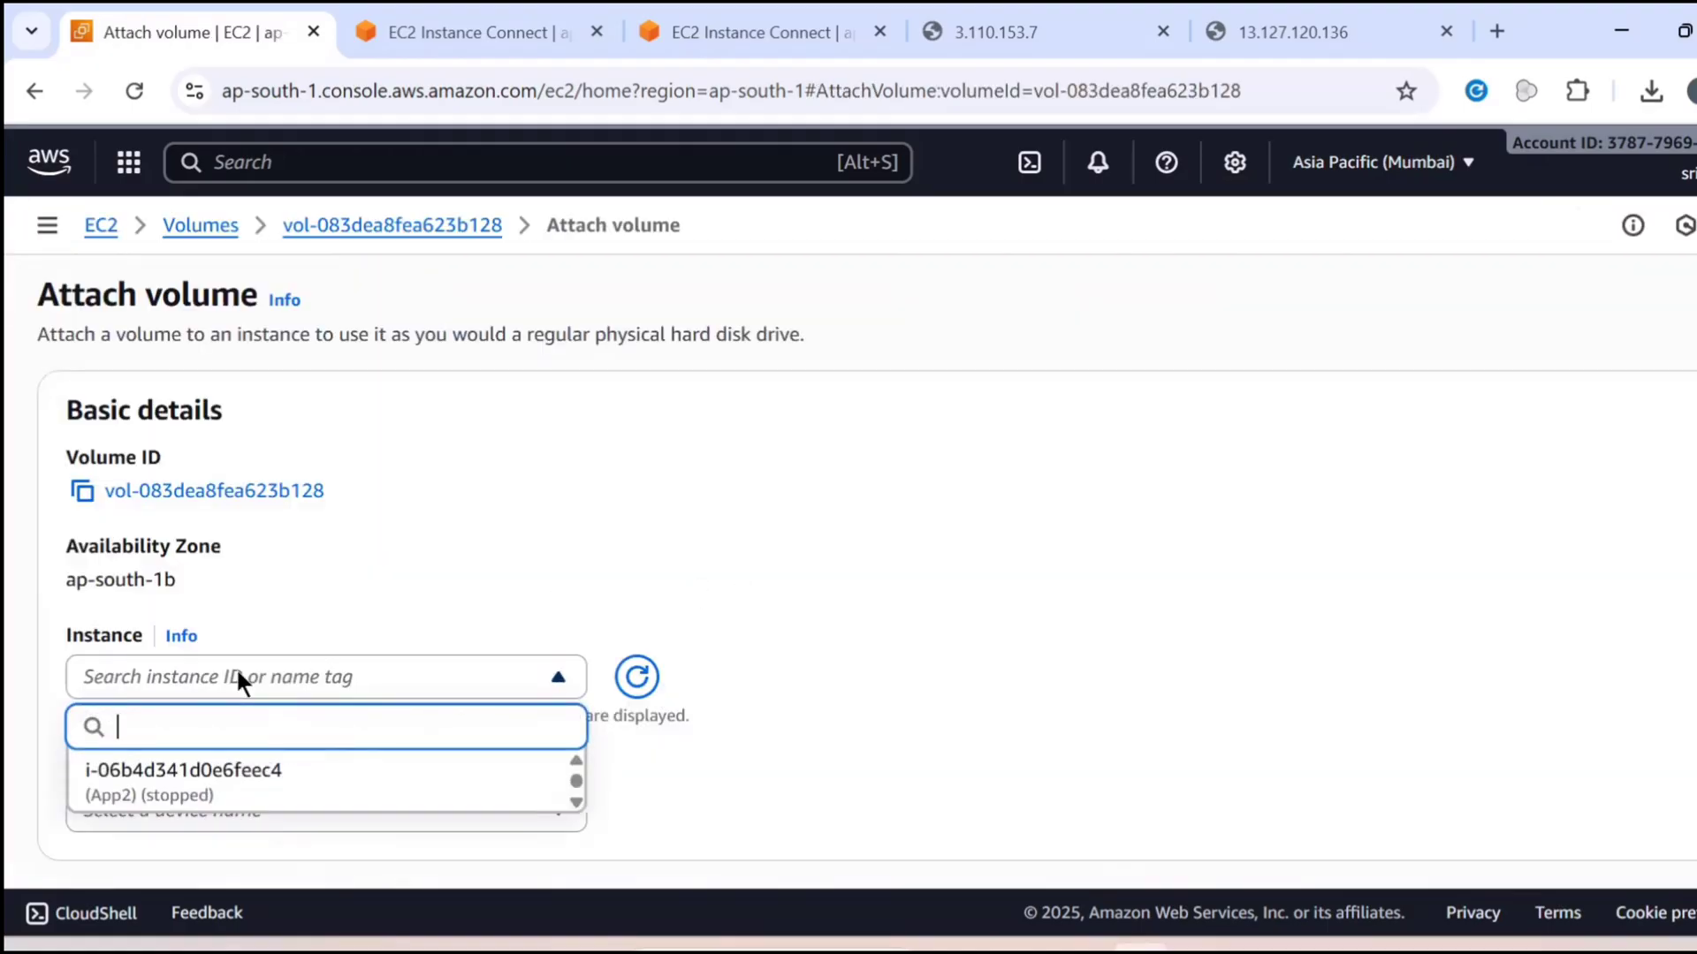
pyautogui.scroll(-1, 219, 787)
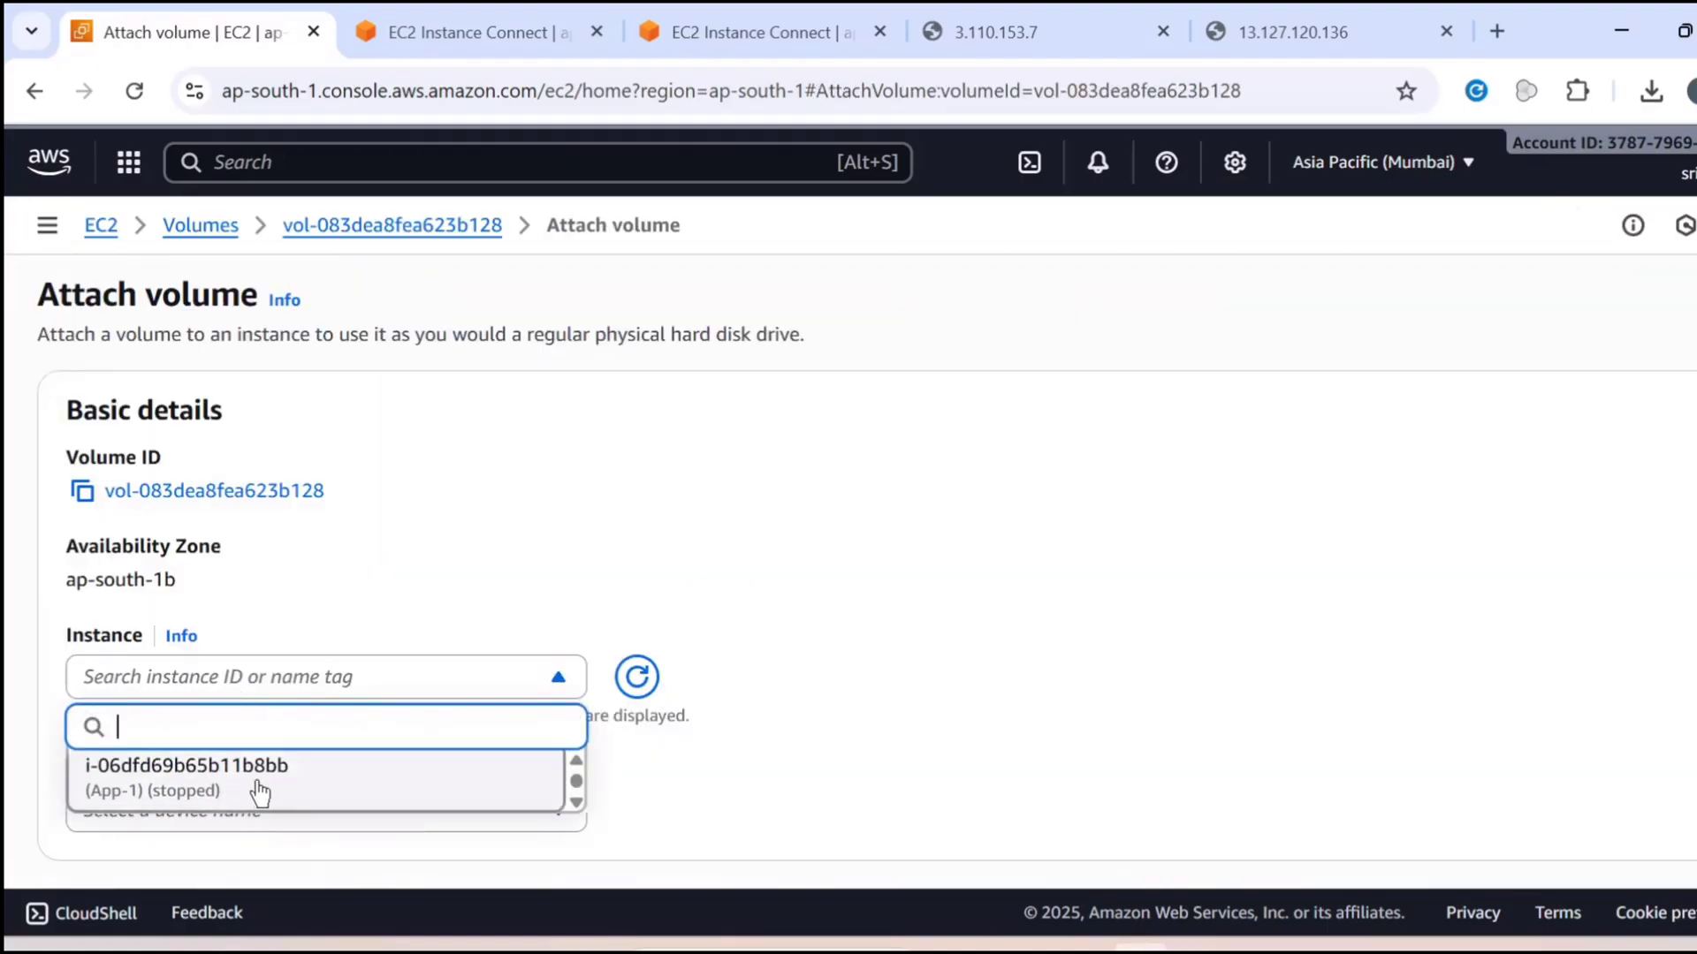
pyautogui.scroll(-1, 256, 786)
pyautogui.scroll(-1, 311, 688)
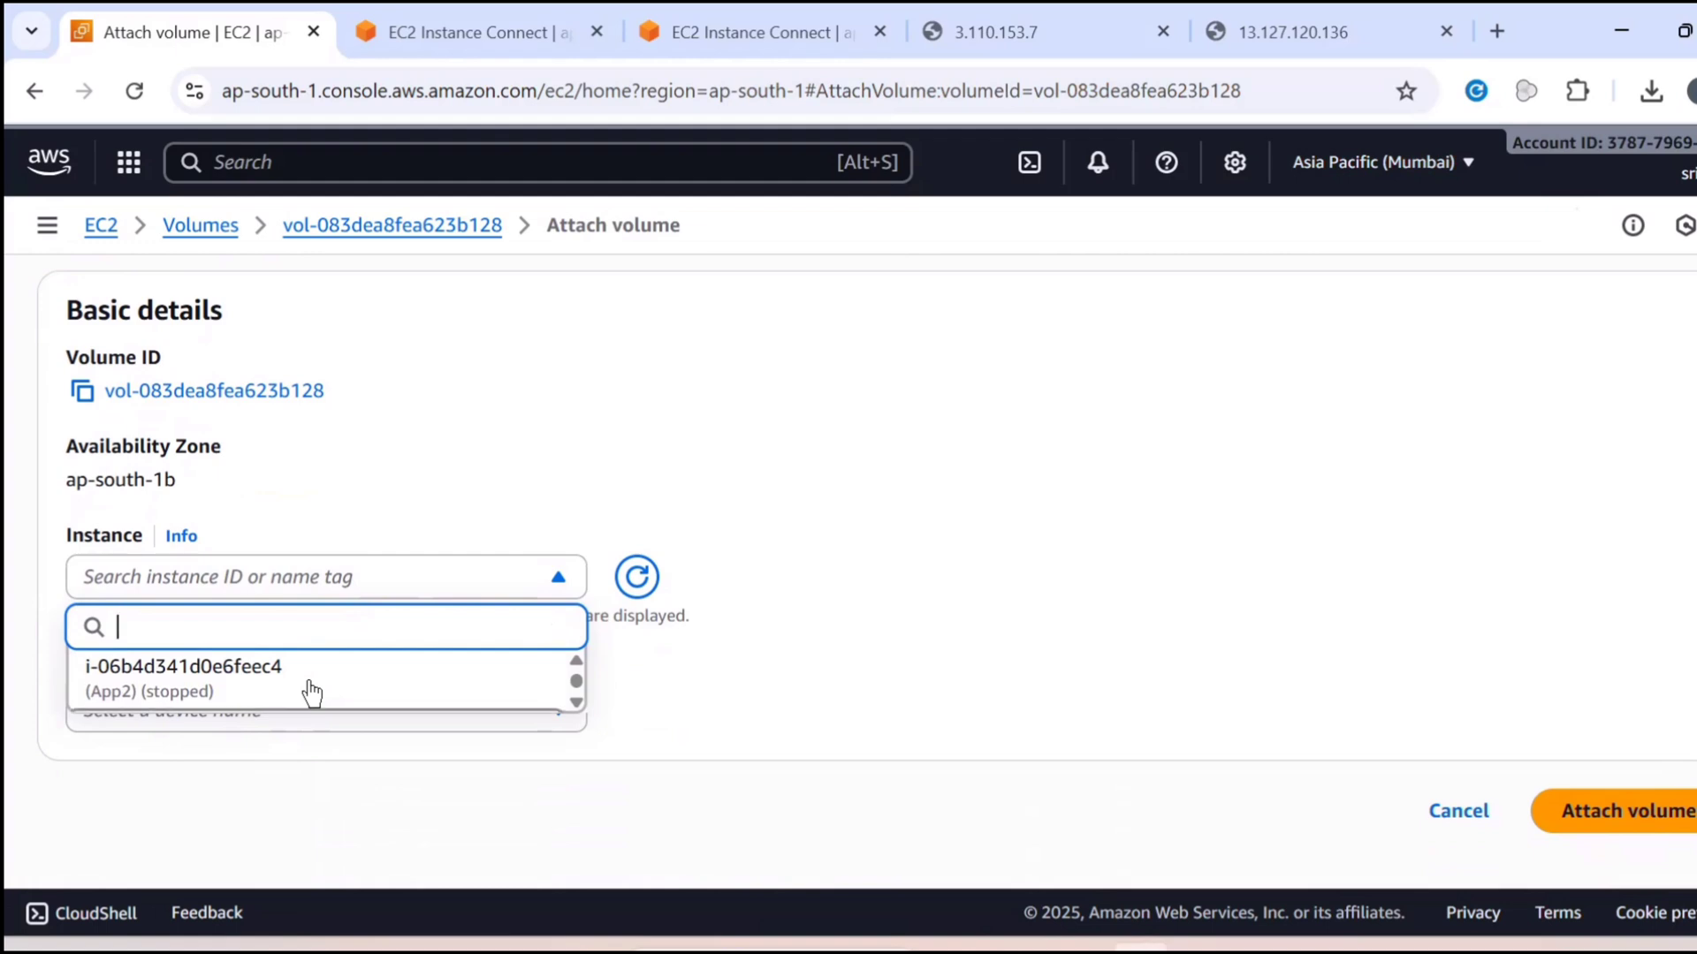
pyautogui.scroll(1, 311, 692)
pyautogui.click(311, 692)
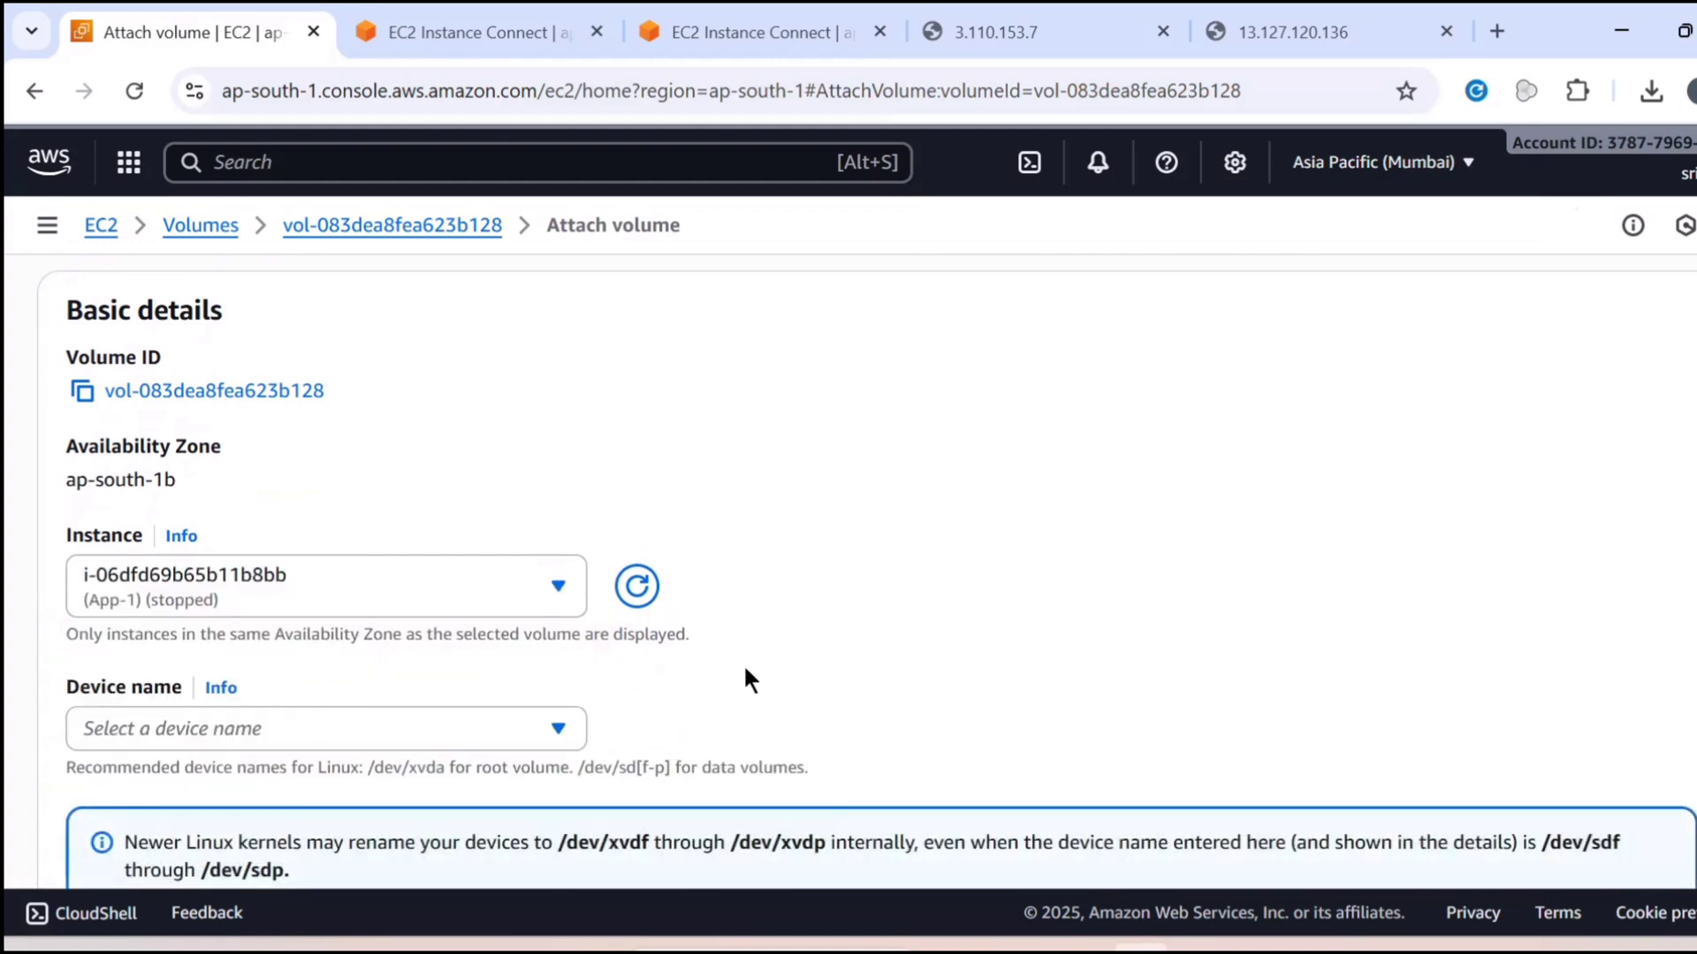
# Browse the device names for attaching volume vol-083dea8fea623b128 to App-1 and filter them by /dev/sd
pyautogui.scroll(-2, 744, 664)
pyautogui.scroll(-3, 485, 469)
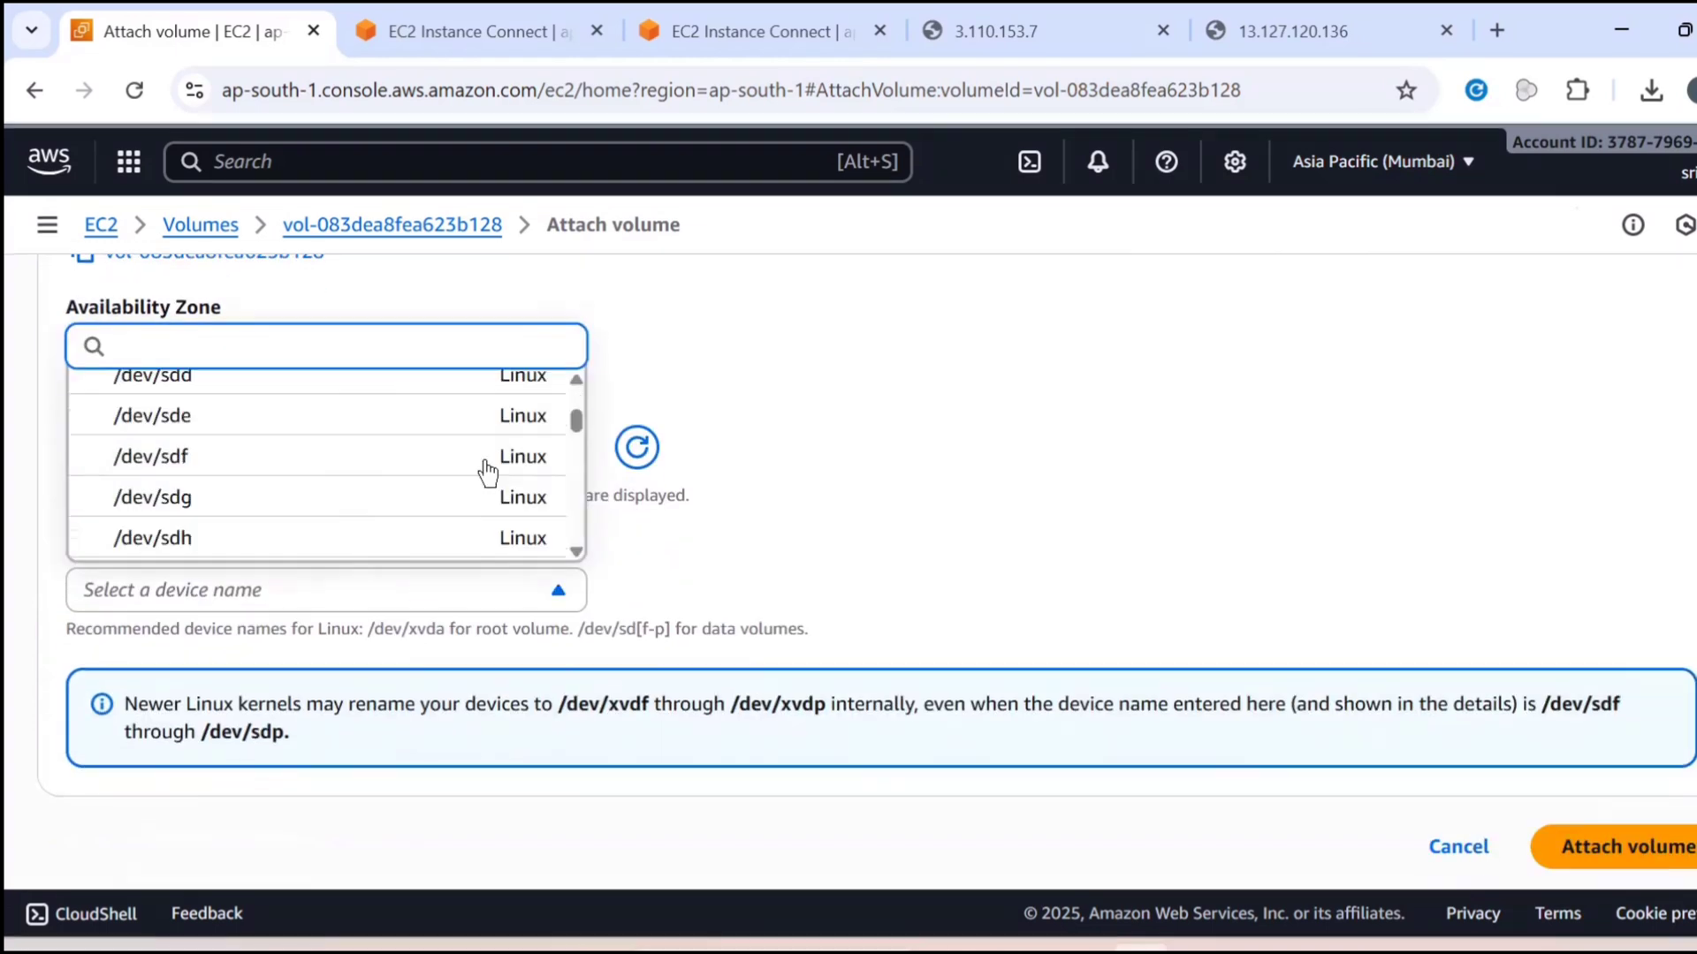
pyautogui.scroll(3, 488, 473)
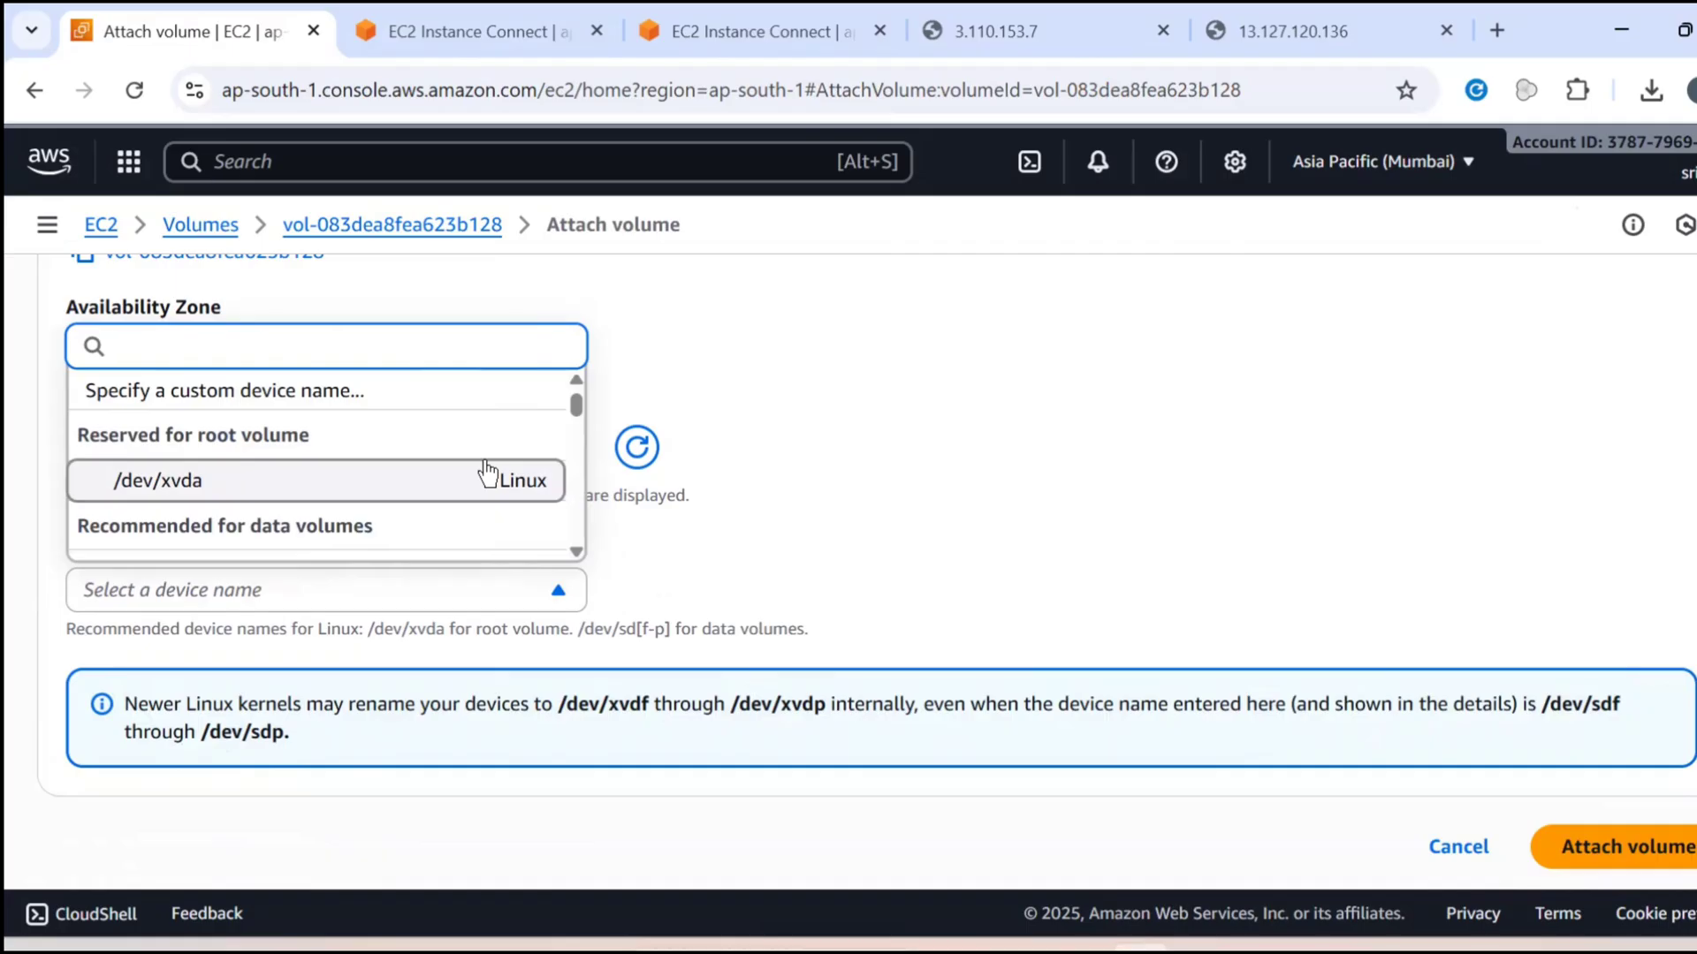
pyautogui.write('/de')
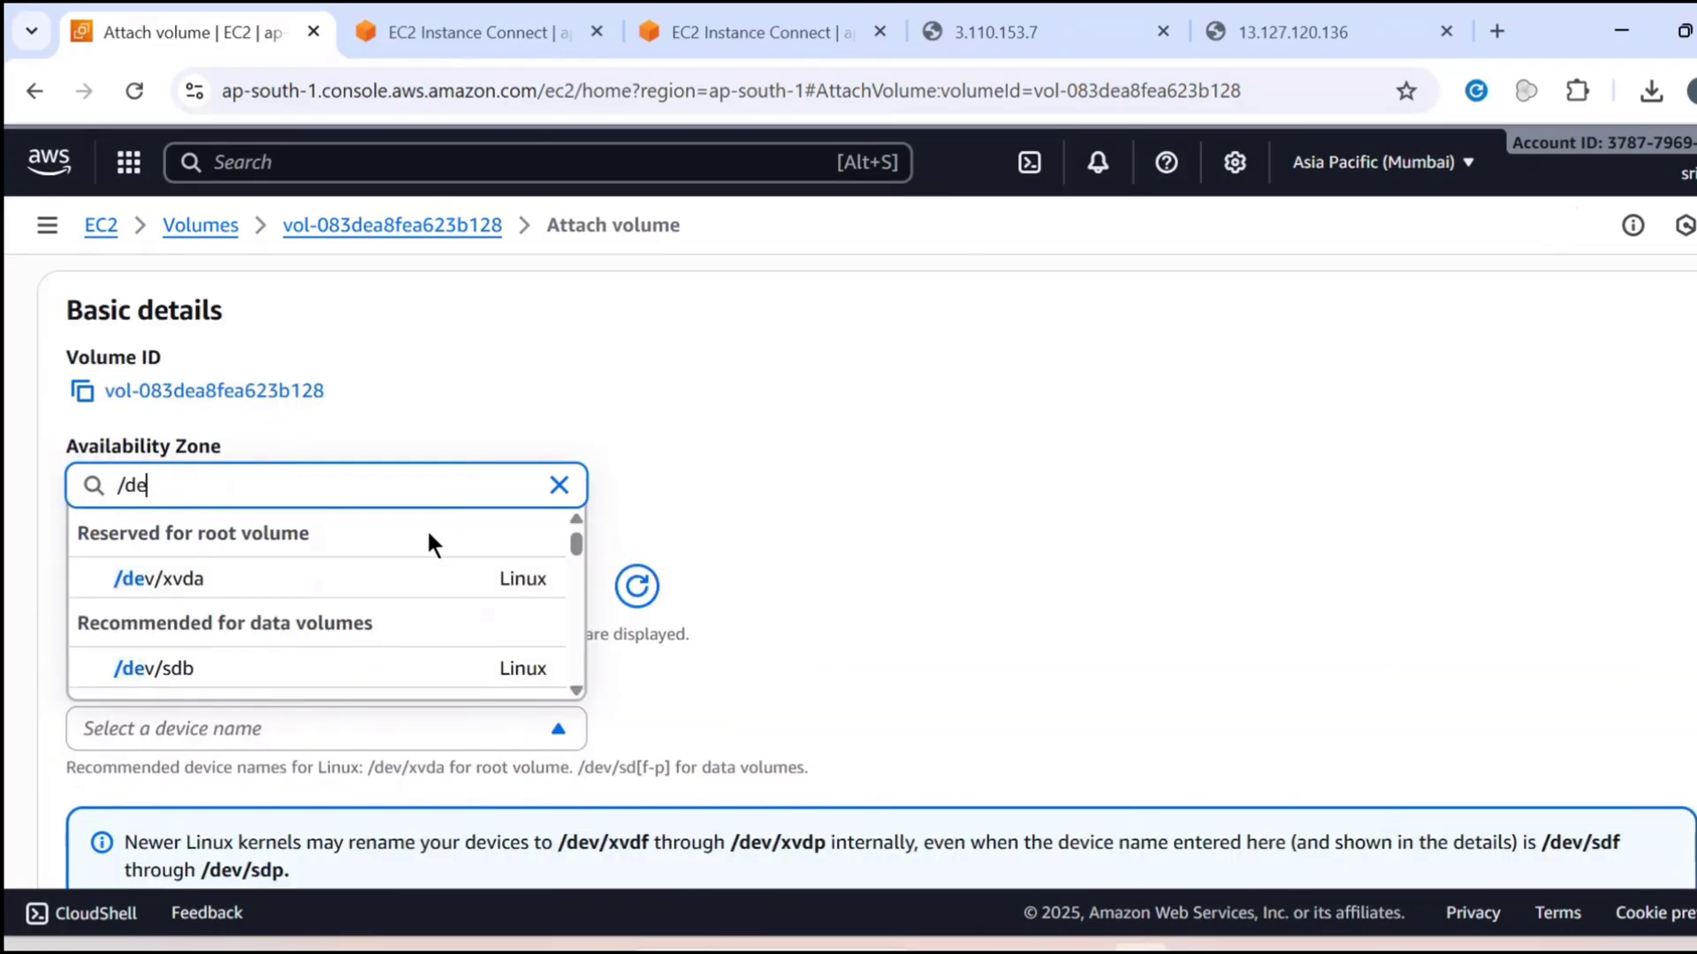
pyautogui.write('v/sd')
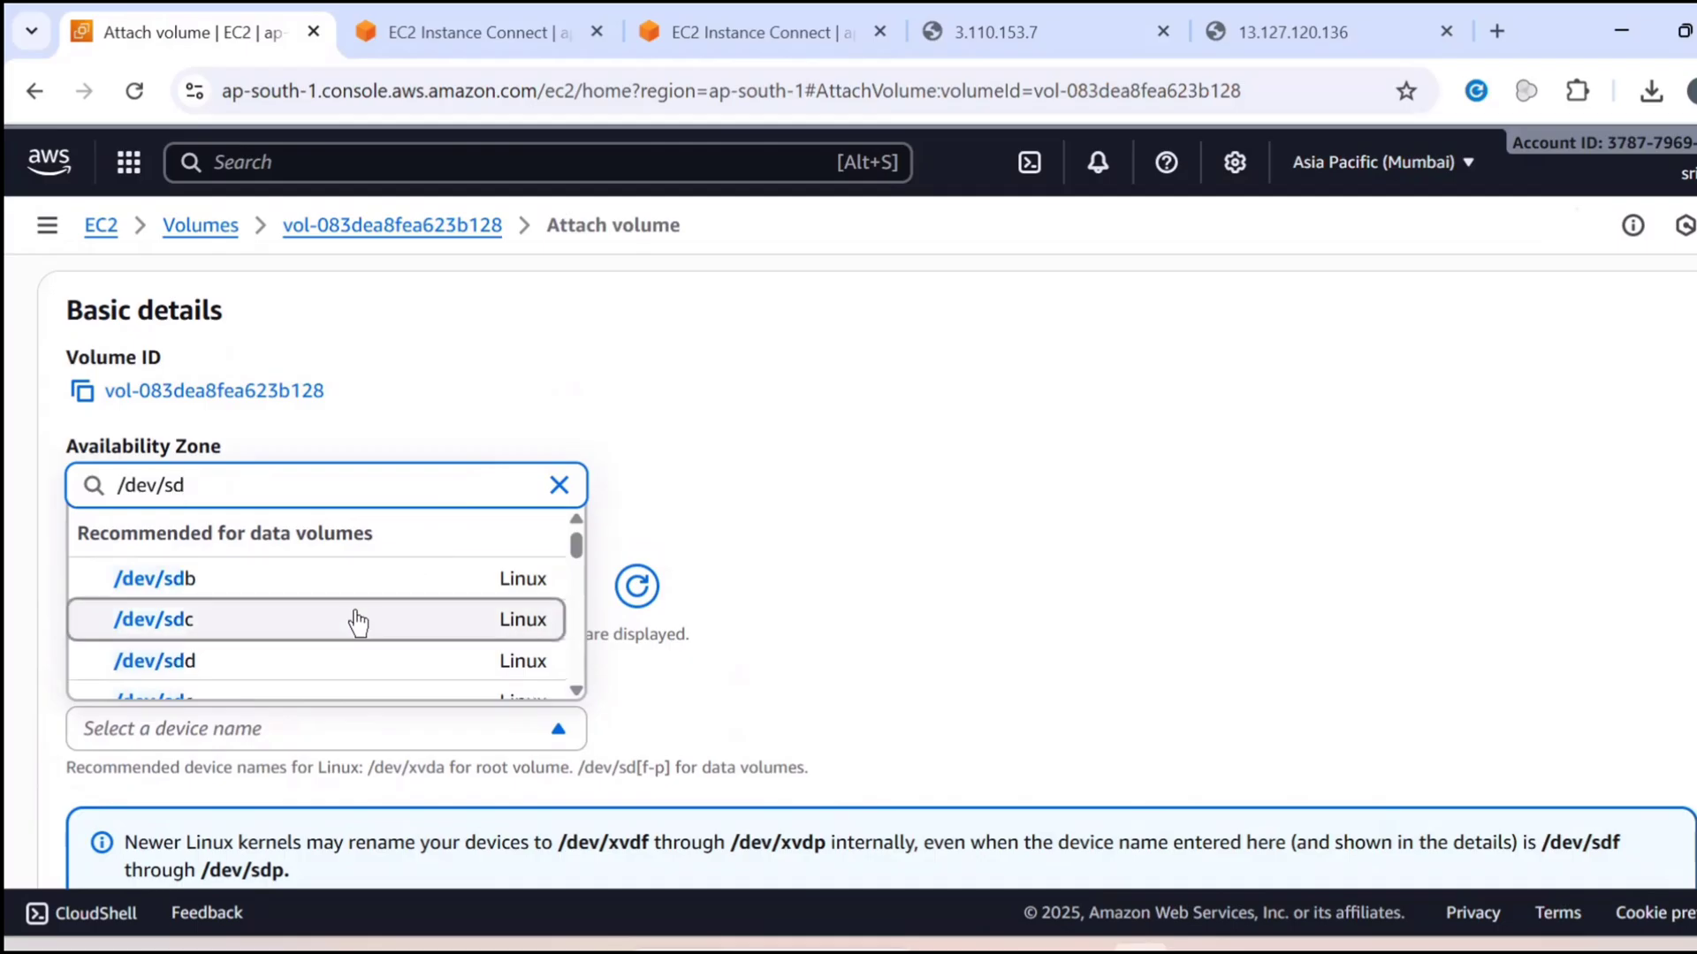
pyautogui.scroll(-3, 358, 623)
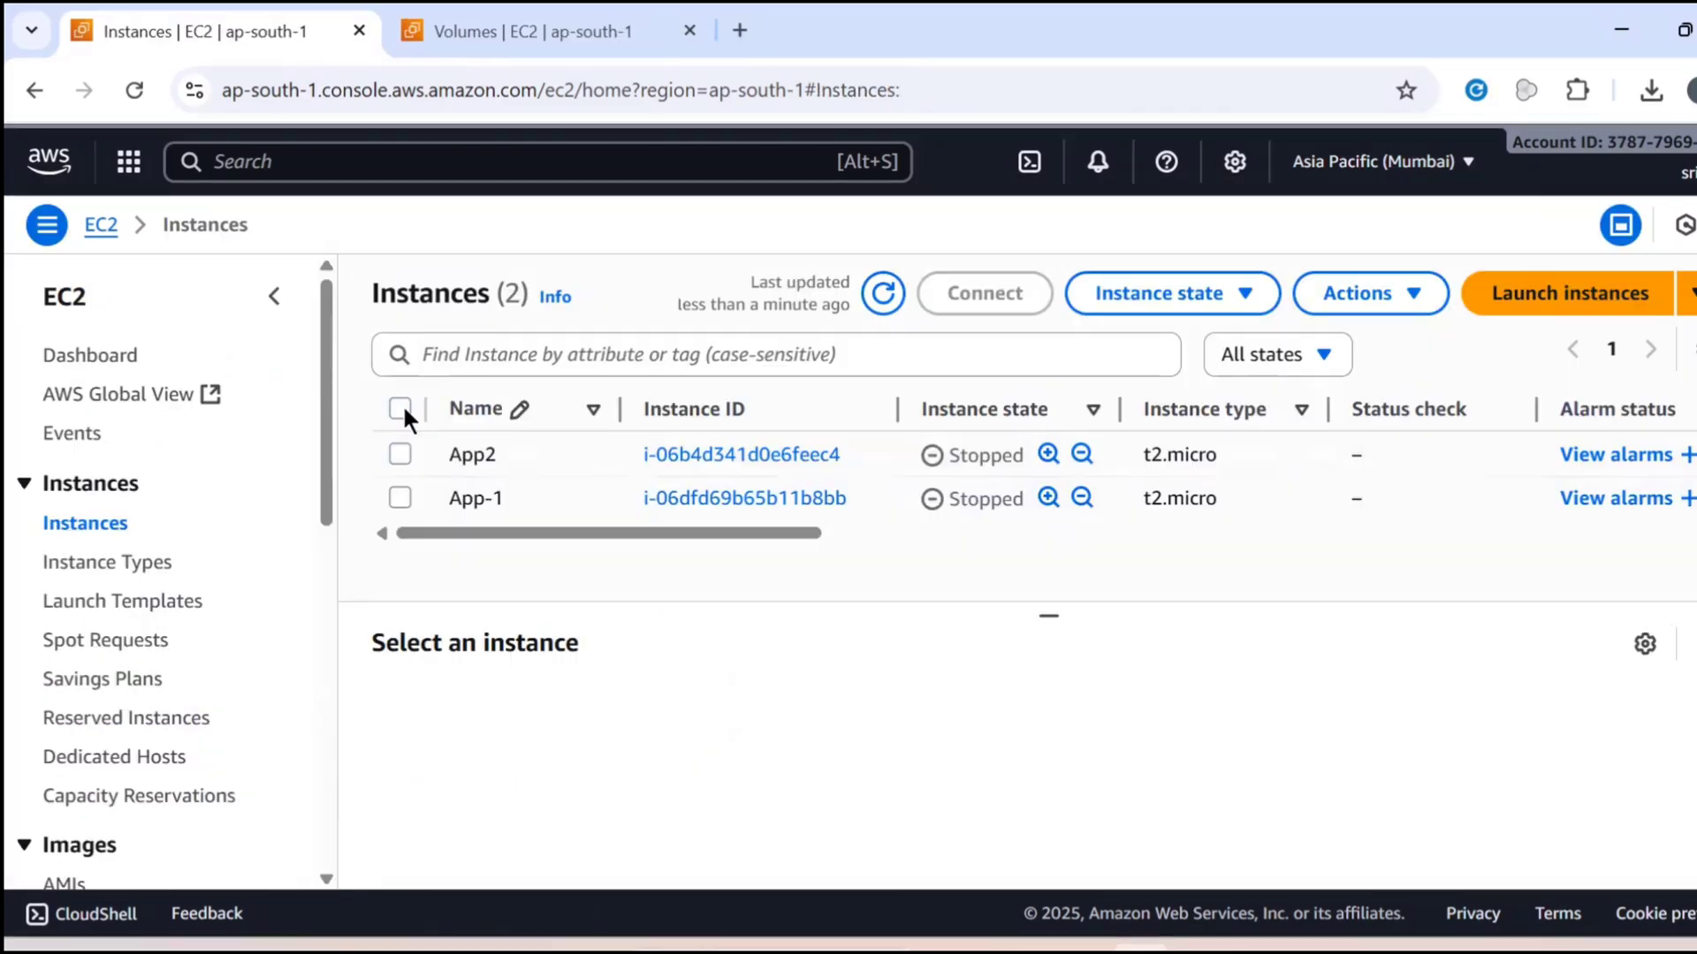
# Select both the App2 and App-1 instances and start them
pyautogui.click(401, 409)
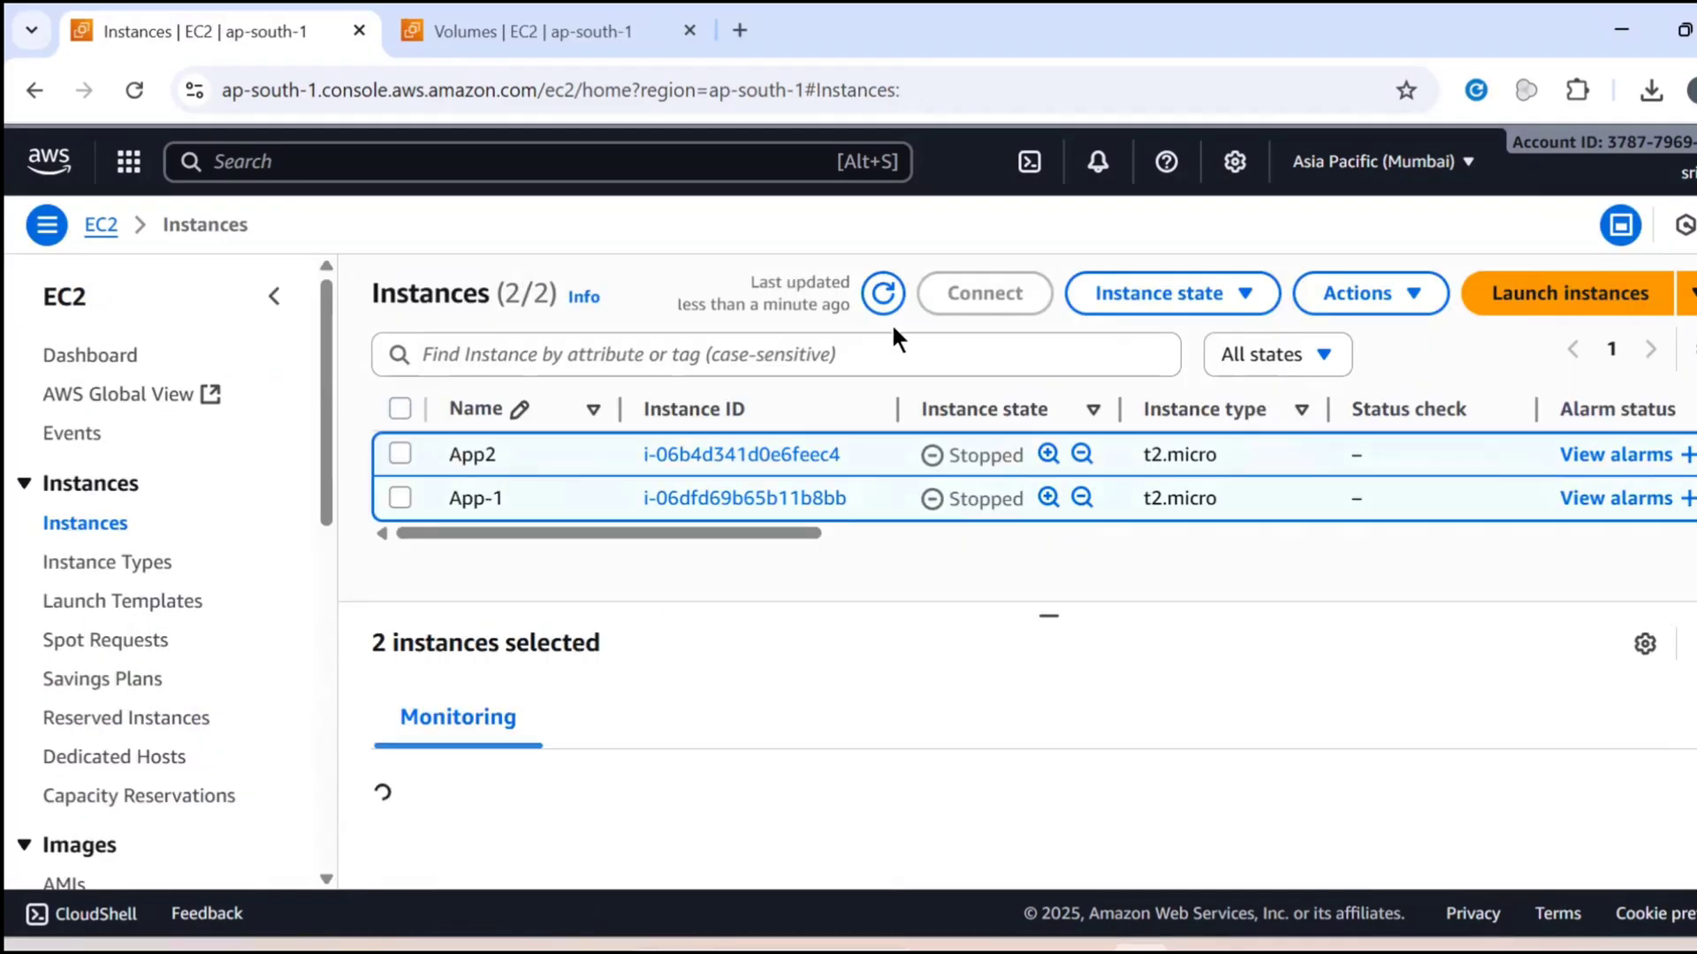
pyautogui.click(1152, 305)
pyautogui.click(1145, 398)
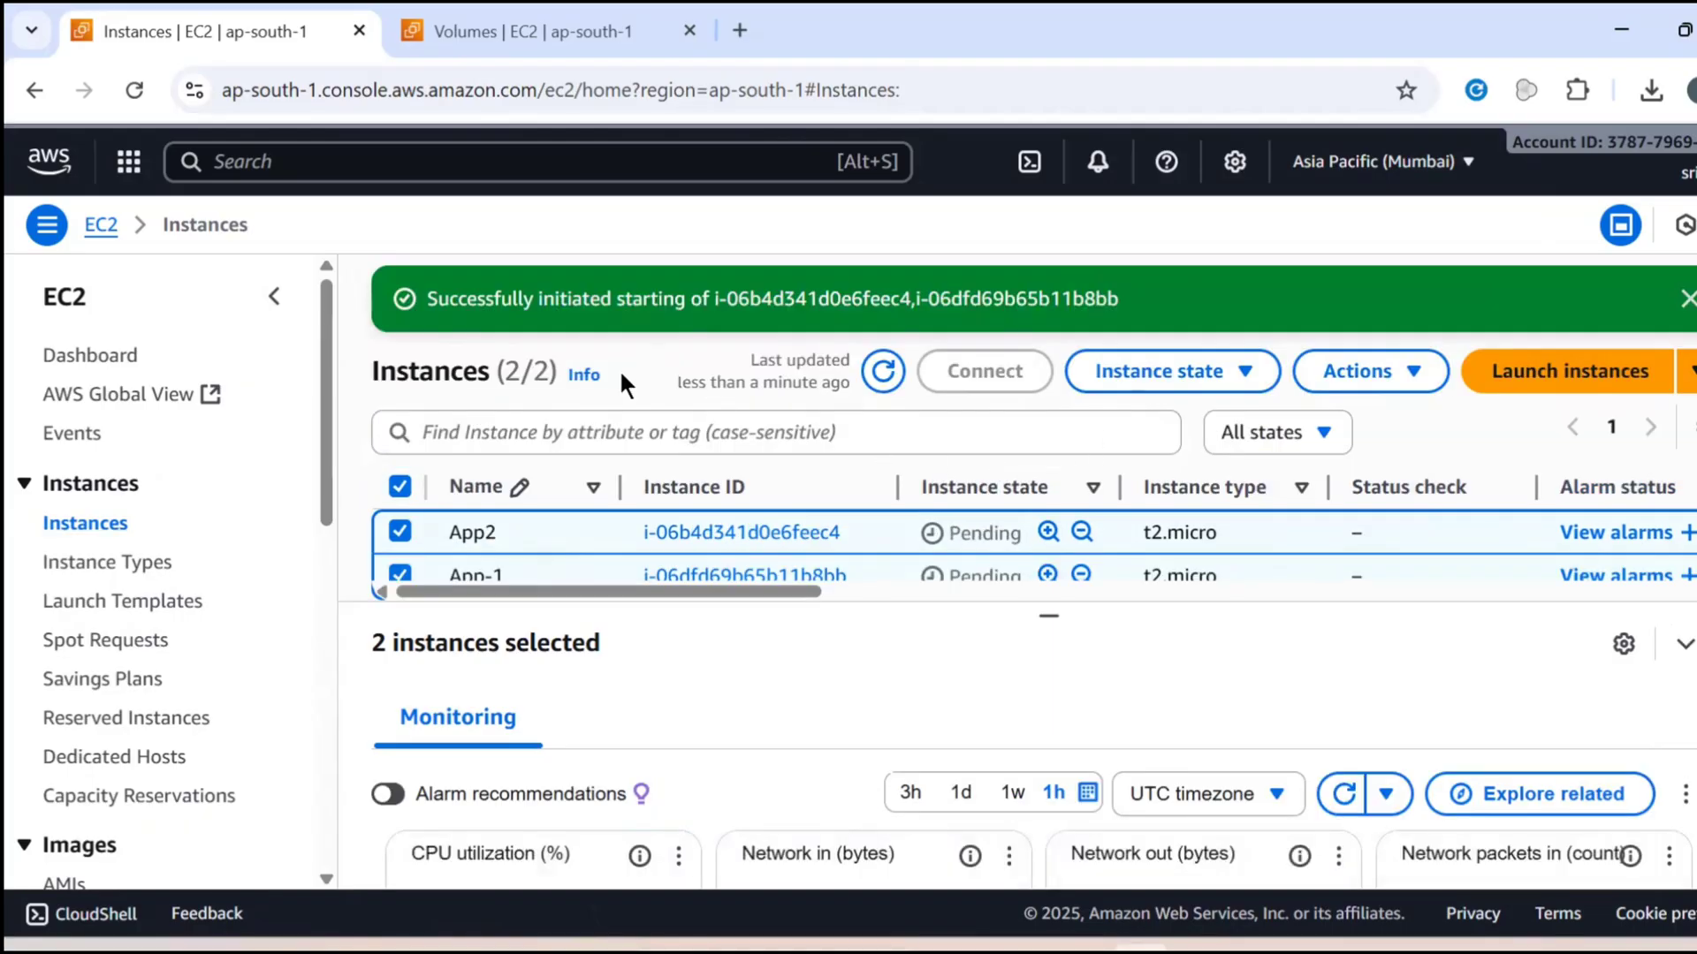
# Open the App-1 instance's details and copy its public IPv4 address
pyautogui.scroll(-2, 963, 535)
pyautogui.scroll(2, 966, 533)
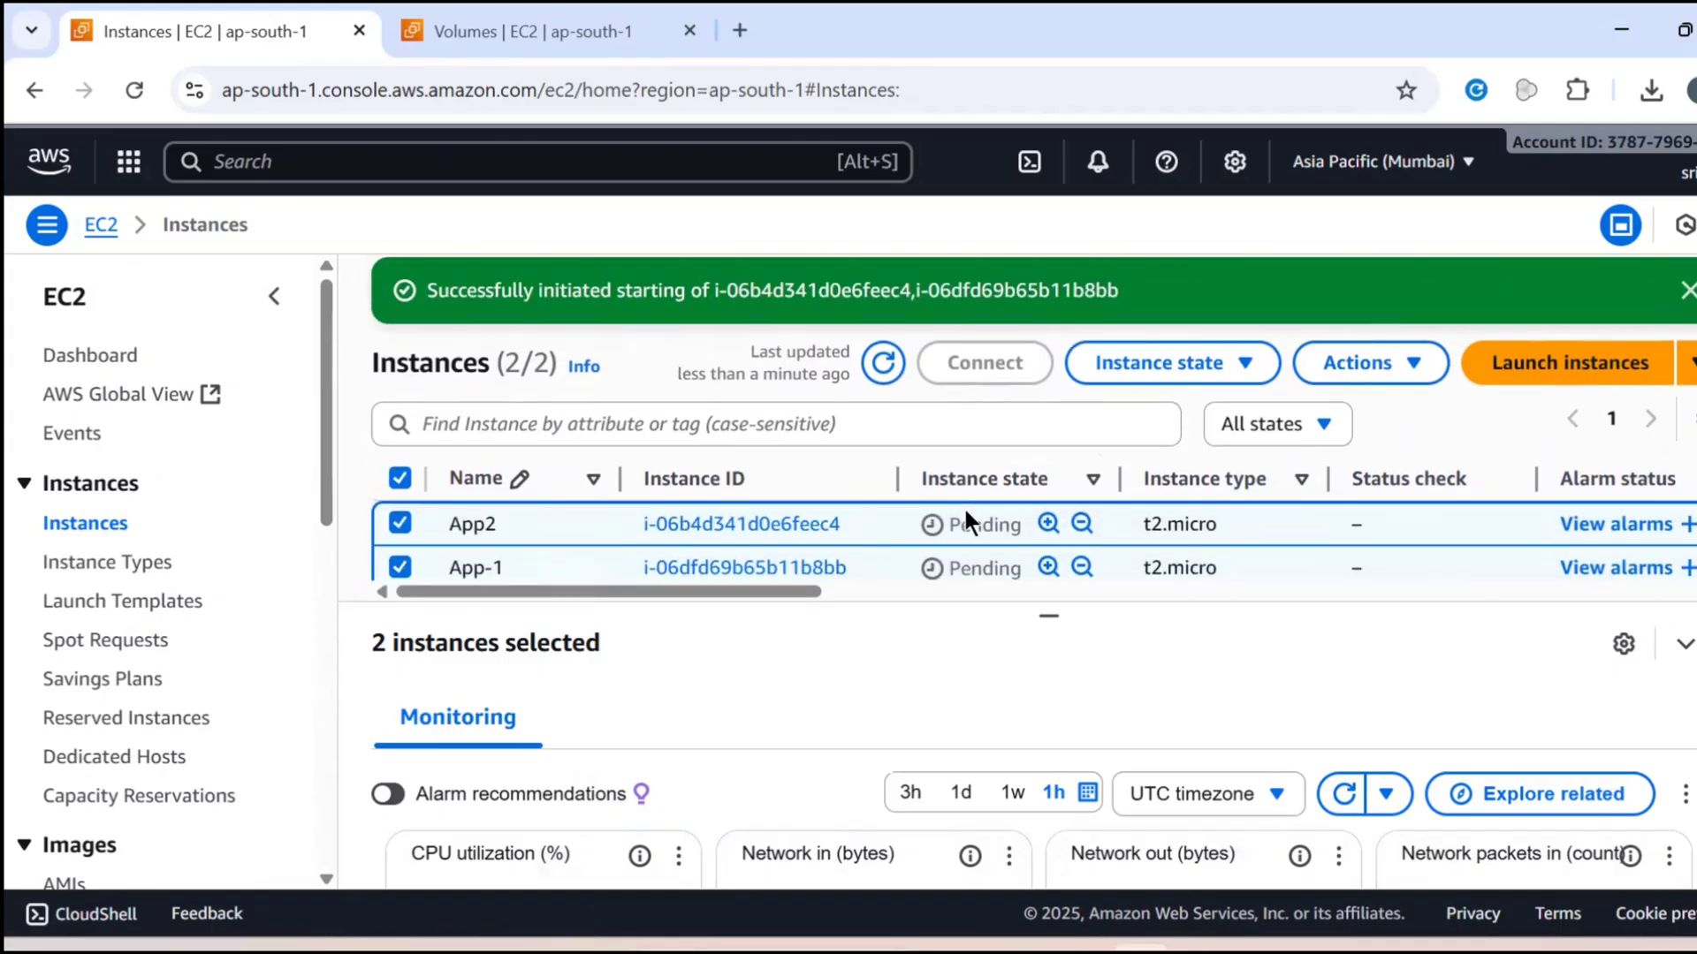
pyautogui.click(754, 570)
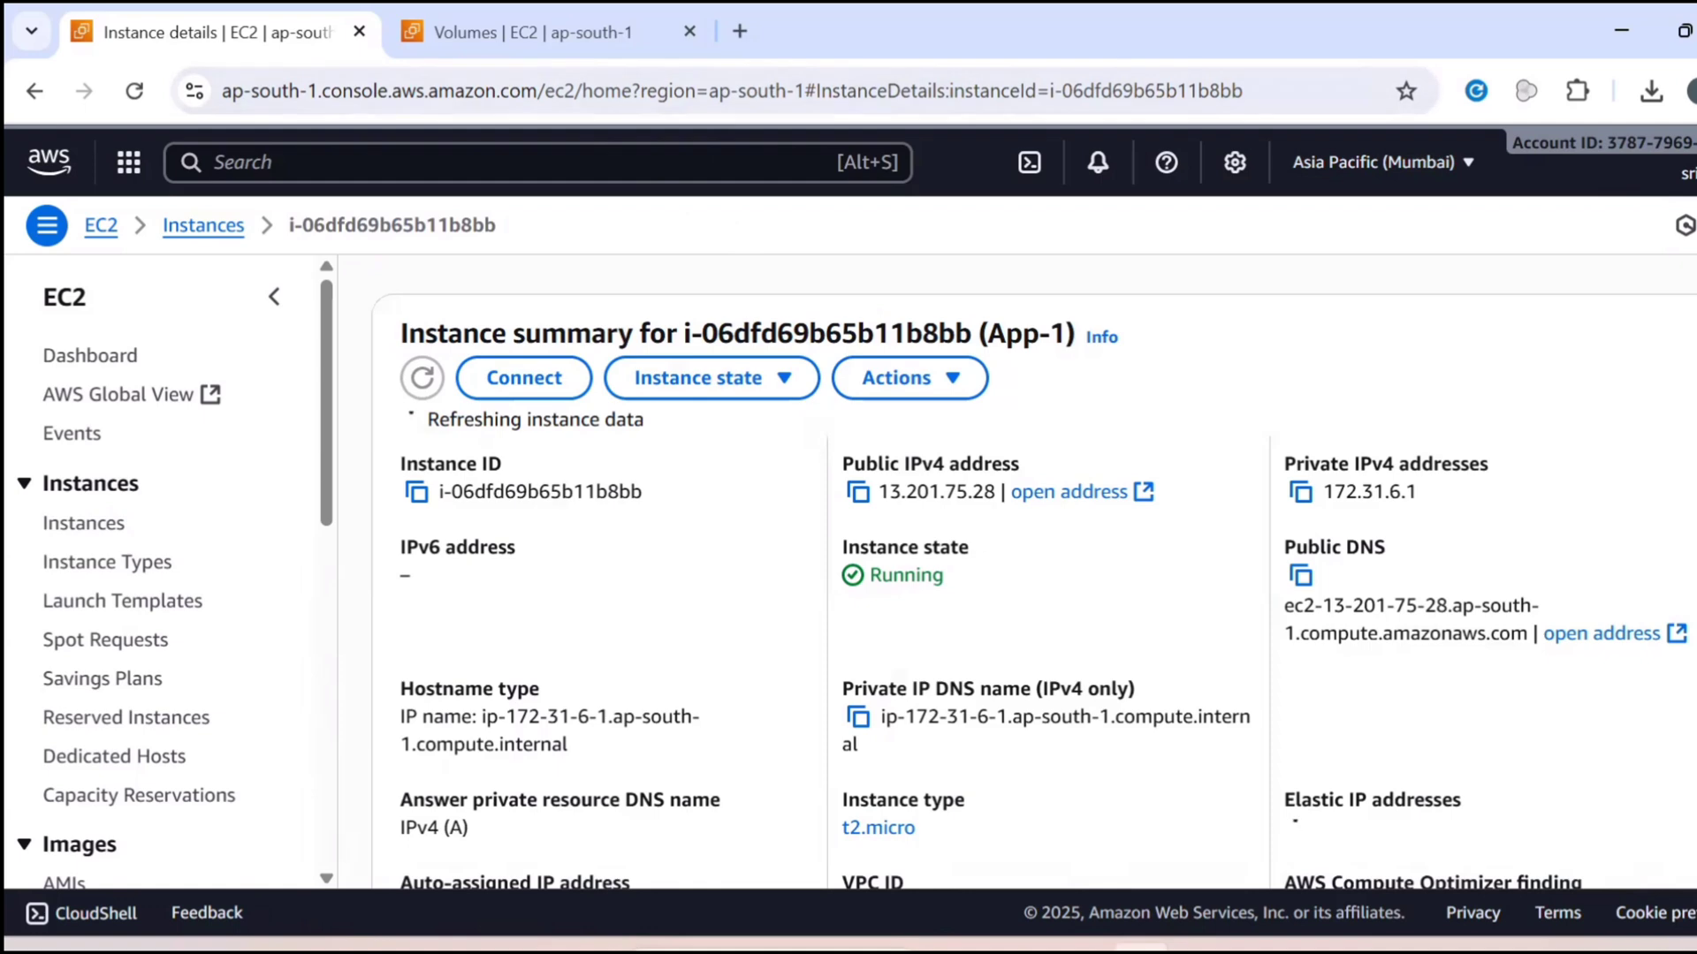
pyautogui.click(857, 492)
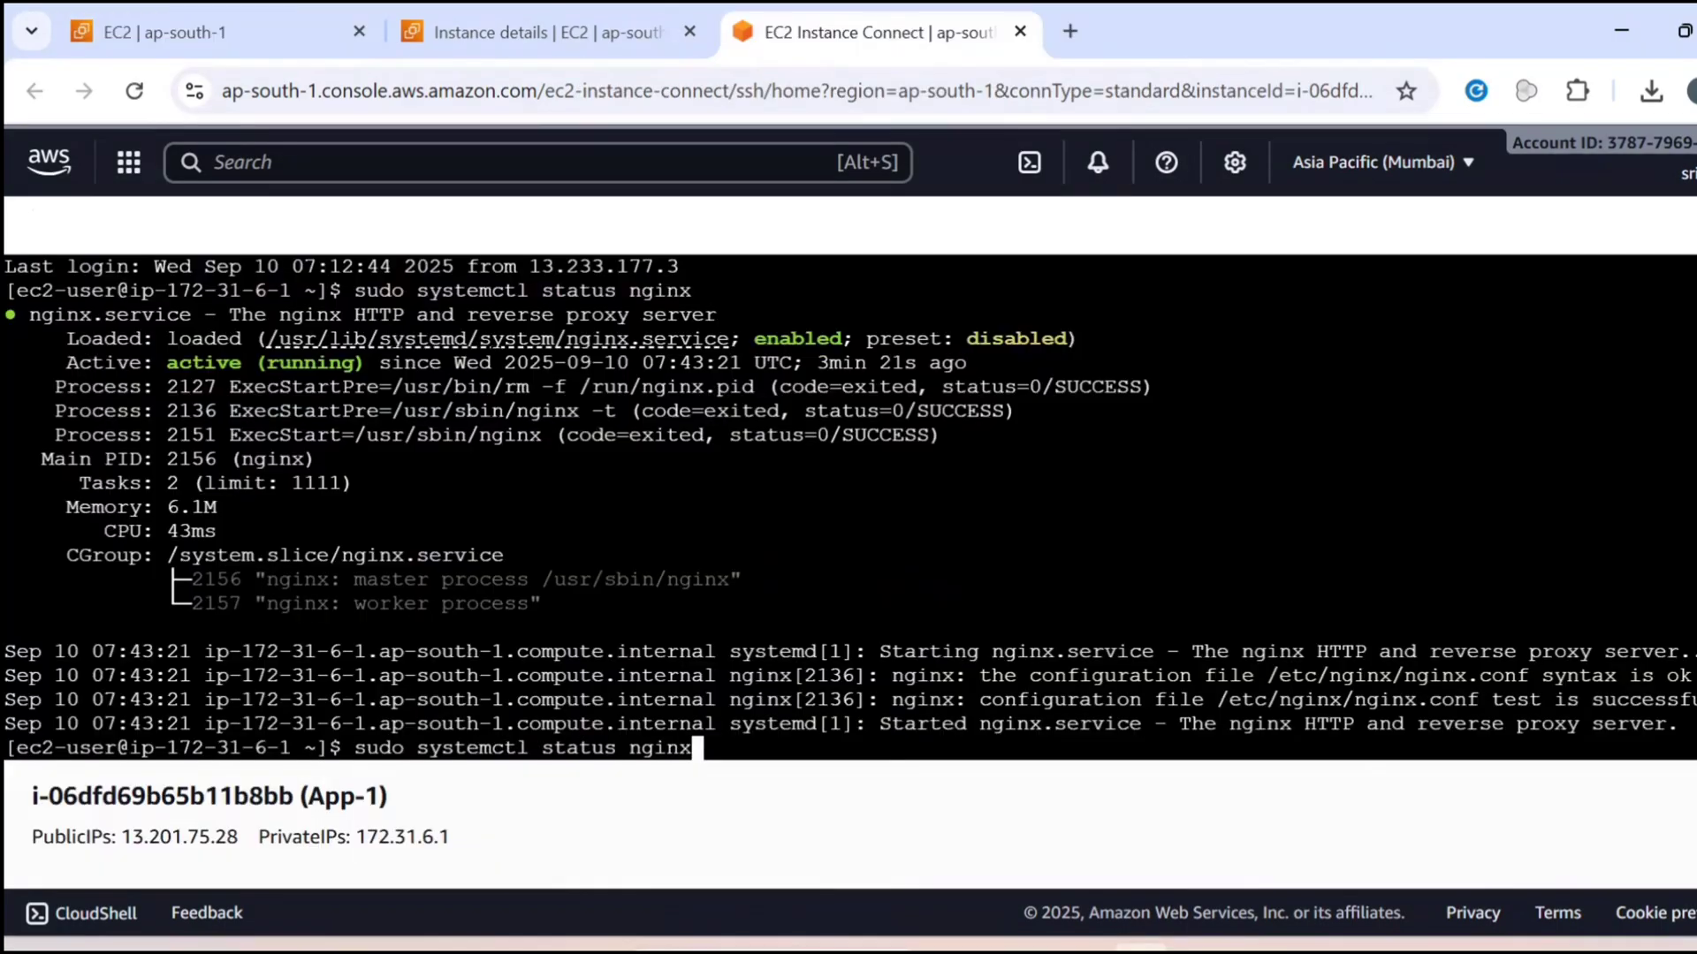
# Rework the earlier echo command in App-1's terminal into cat /usr/share/nginx/html/index.html and run it
pyautogui.press('Up')
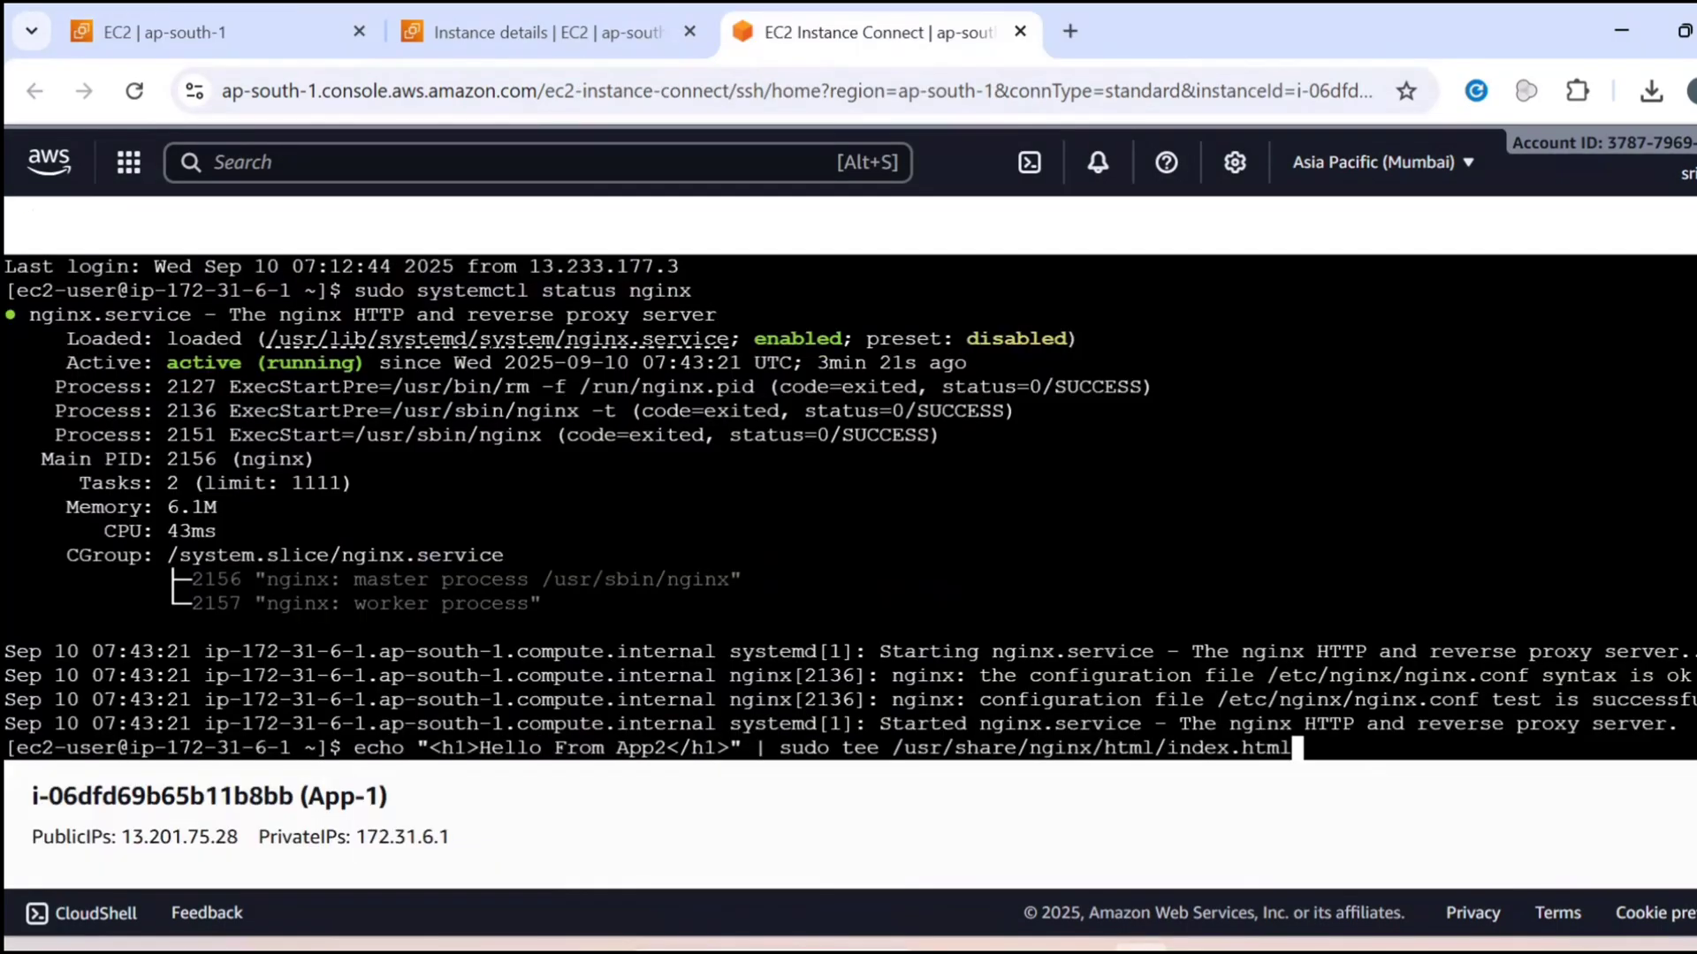
pyautogui.press('Down')
pyautogui.press('Up')
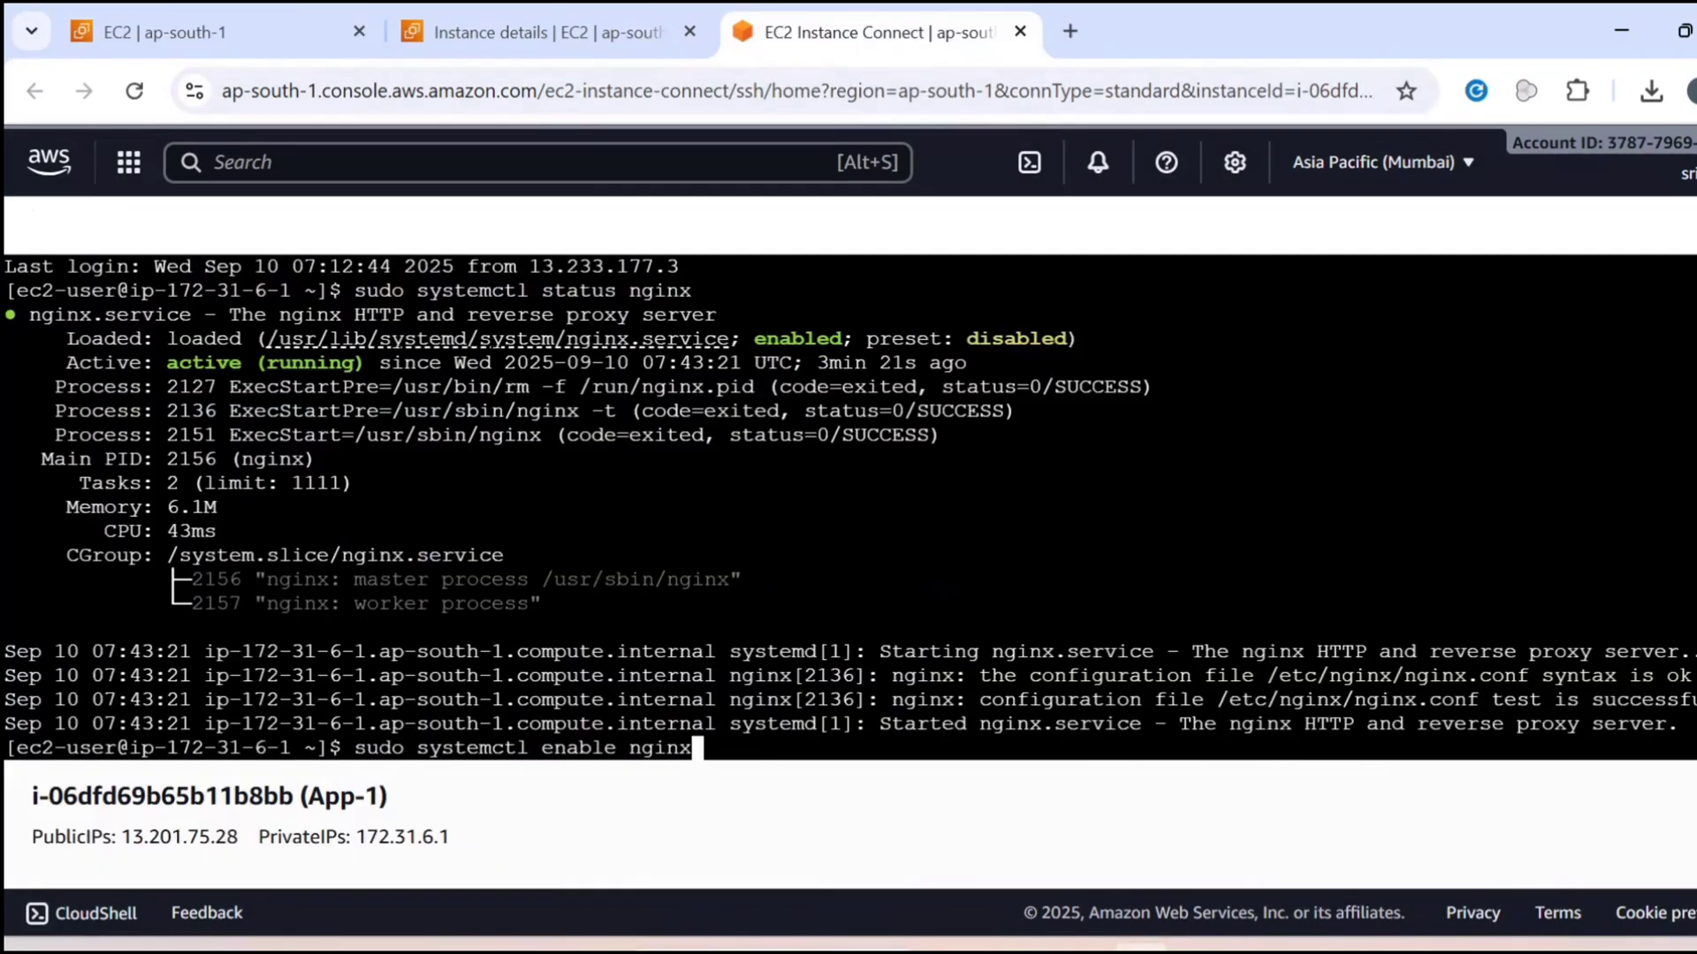
pyautogui.press('Up')
pyautogui.press('Up')
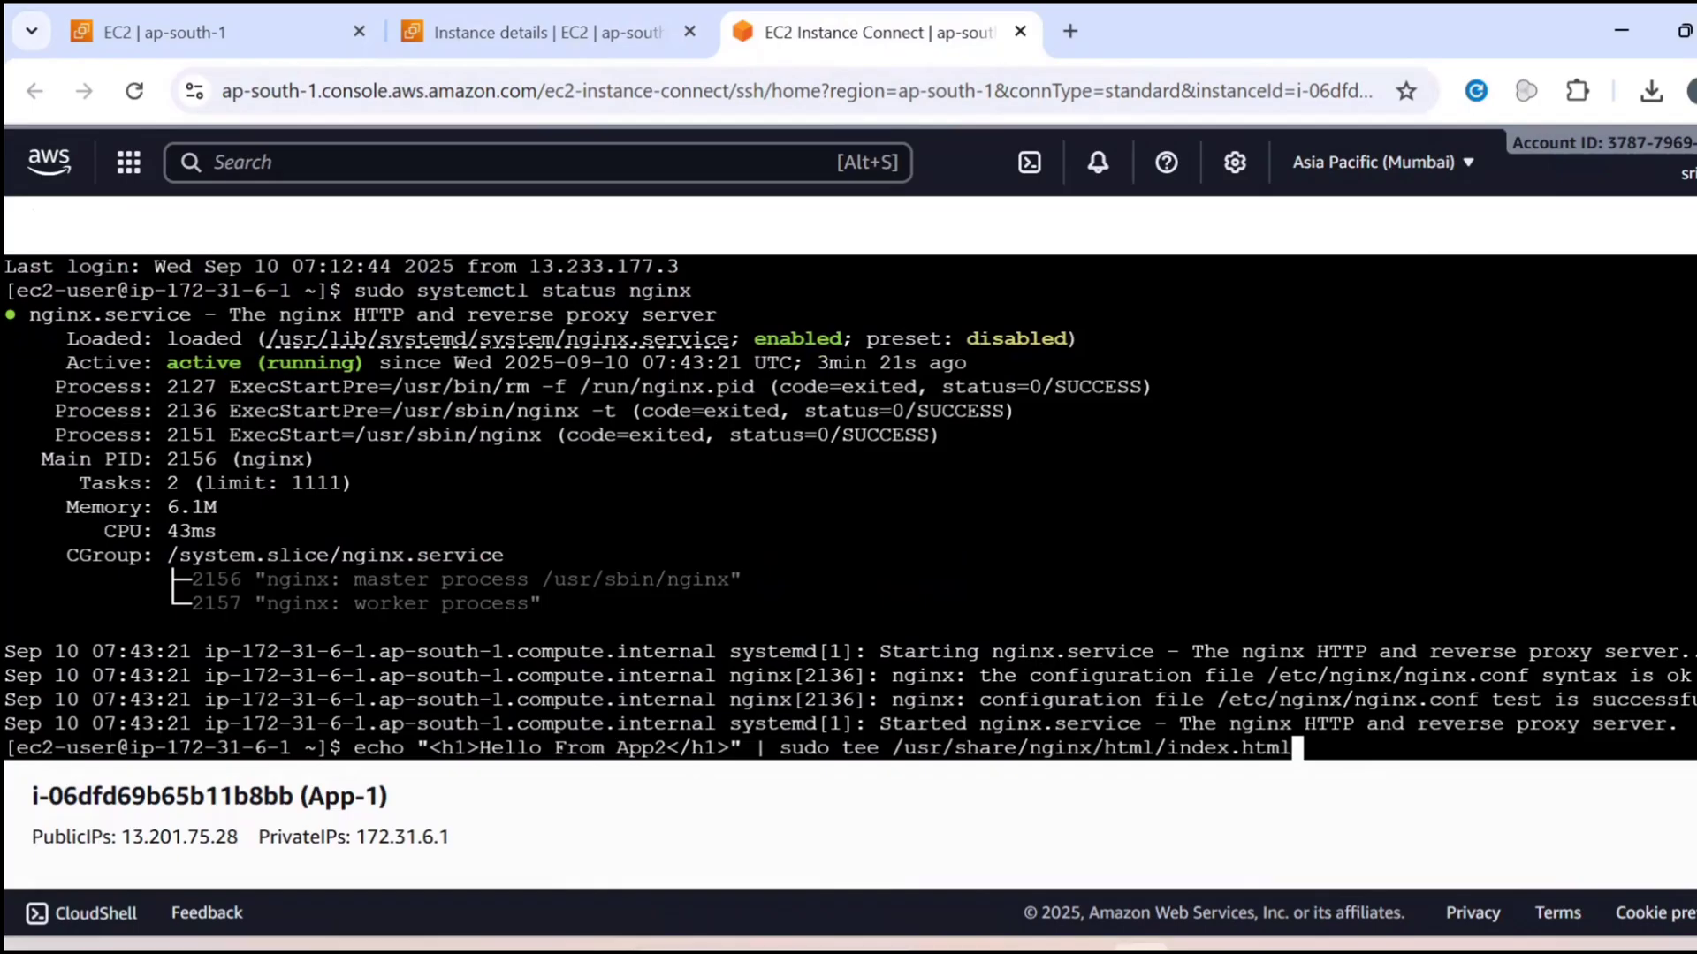
pyautogui.hotkey('ctrl', 'Left')
pyautogui.hotkey('ctrl', 'Left')
pyautogui.hotkey('ctrl', 'Left')
pyautogui.hotkey('ctrl', 'Left')
pyautogui.hotkey('ctrl', 'Left')
pyautogui.hotkey('ctrl', 'Left')
pyautogui.press('Left')
pyautogui.press('Left')
pyautogui.press('BackSpace')
pyautogui.press('BackSpace')
pyautogui.press('BackSpace')
pyautogui.press('BackSpace')
pyautogui.press('BackSpace')
pyautogui.press('BackSpace')
pyautogui.press('BackSpace')
pyautogui.press('BackSpace')
pyautogui.press('BackSpace')
pyautogui.press('BackSpace')
pyautogui.press('BackSpace')
pyautogui.press('BackSpace')
pyautogui.press('BackSpace')
pyautogui.press('BackSpace')
pyautogui.press('BackSpace')
pyautogui.press('BackSpace')
pyautogui.press('BackSpace')
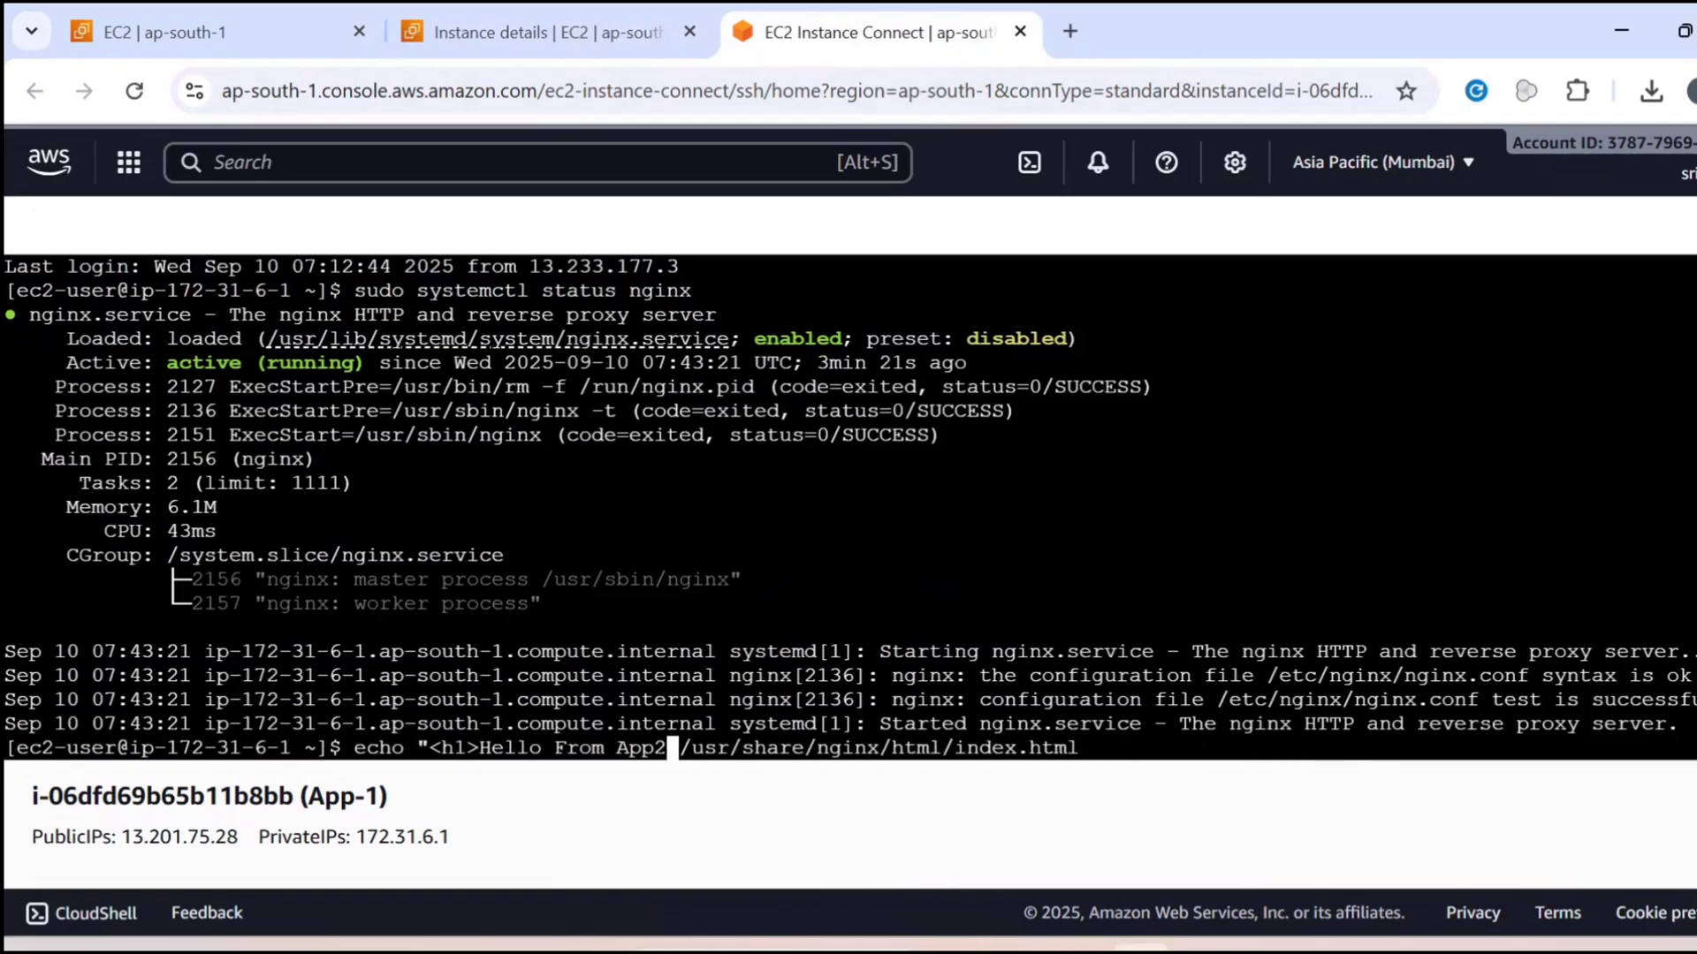
pyautogui.press('BackSpace')
pyautogui.press('BackSpace')
pyautogui.press('BackSpace')
pyautogui.press('BackSpace')
pyautogui.press('BackSpace')
pyautogui.press('BackSpace')
pyautogui.press('BackSpace')
pyautogui.press('BackSpace')
pyautogui.press('BackSpace')
pyautogui.press('BackSpace')
pyautogui.press('BackSpace')
pyautogui.press('BackSpace')
pyautogui.press('BackSpace')
pyautogui.press('BackSpace')
pyautogui.press('BackSpace')
pyautogui.press('BackSpace')
pyautogui.press('BackSpace')
pyautogui.press('BackSpace')
pyautogui.press('BackSpace')
pyautogui.press('BackSpace')
pyautogui.write('cat')
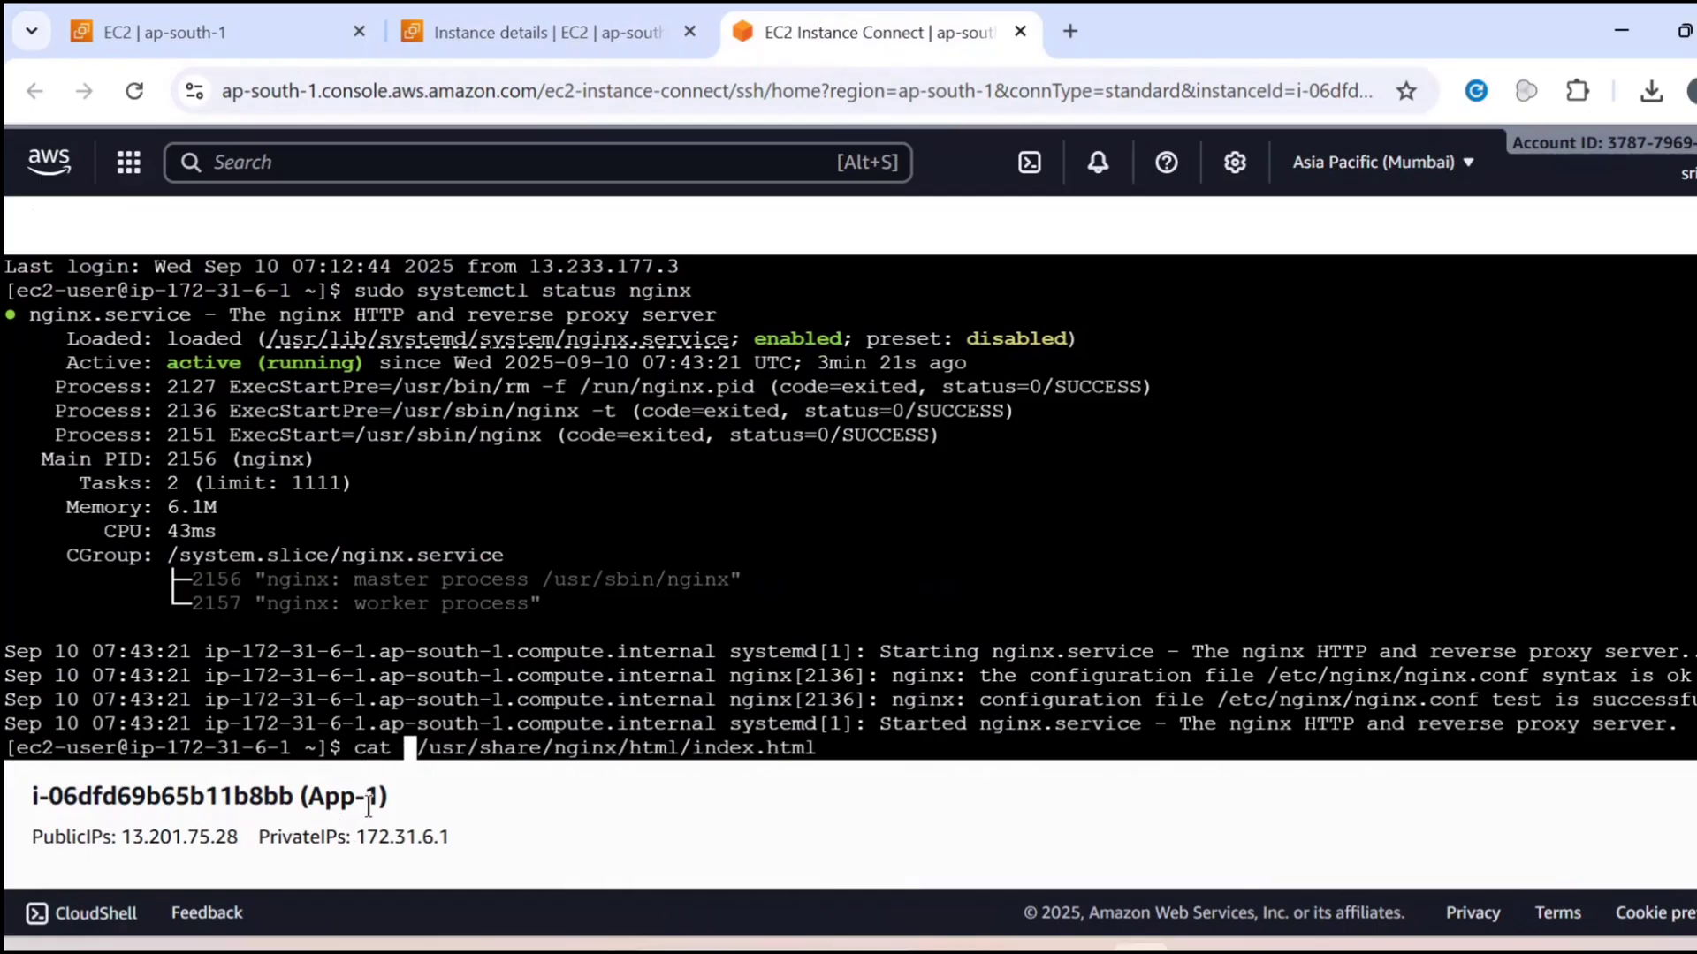
pyautogui.press('Return')
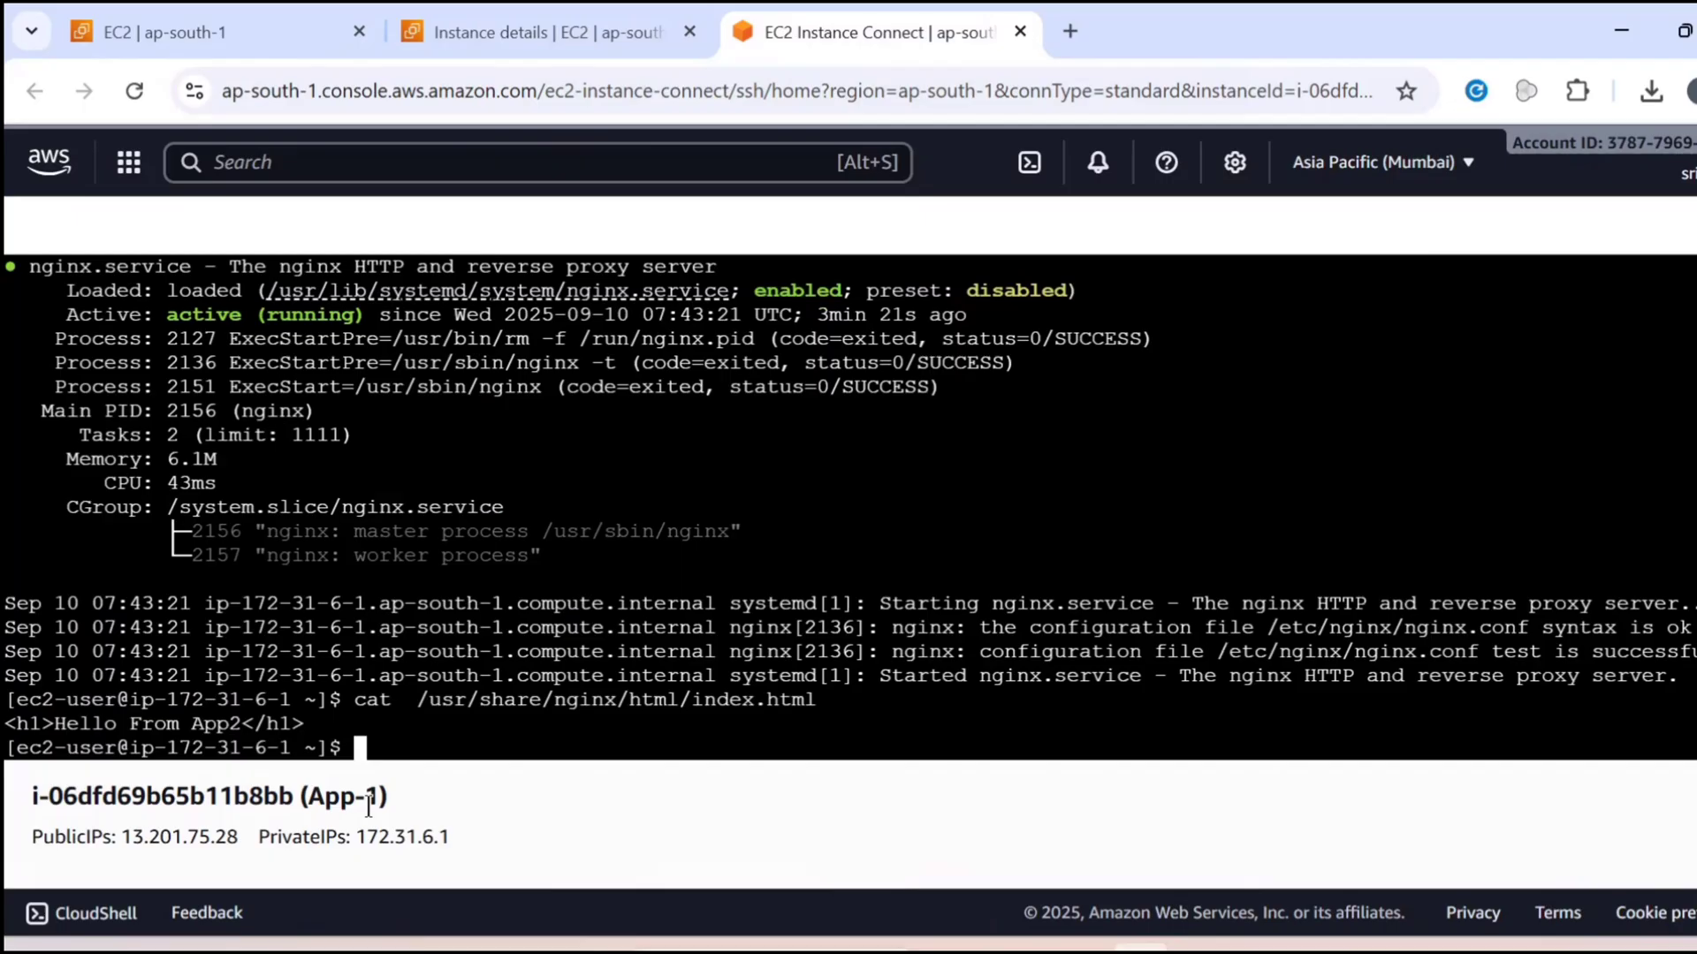
# Copy App-1's public IP 13.201.75.28, open it in a new incognito window and continue to the non-HTTPS site
pyautogui.doubleClick(179, 837)
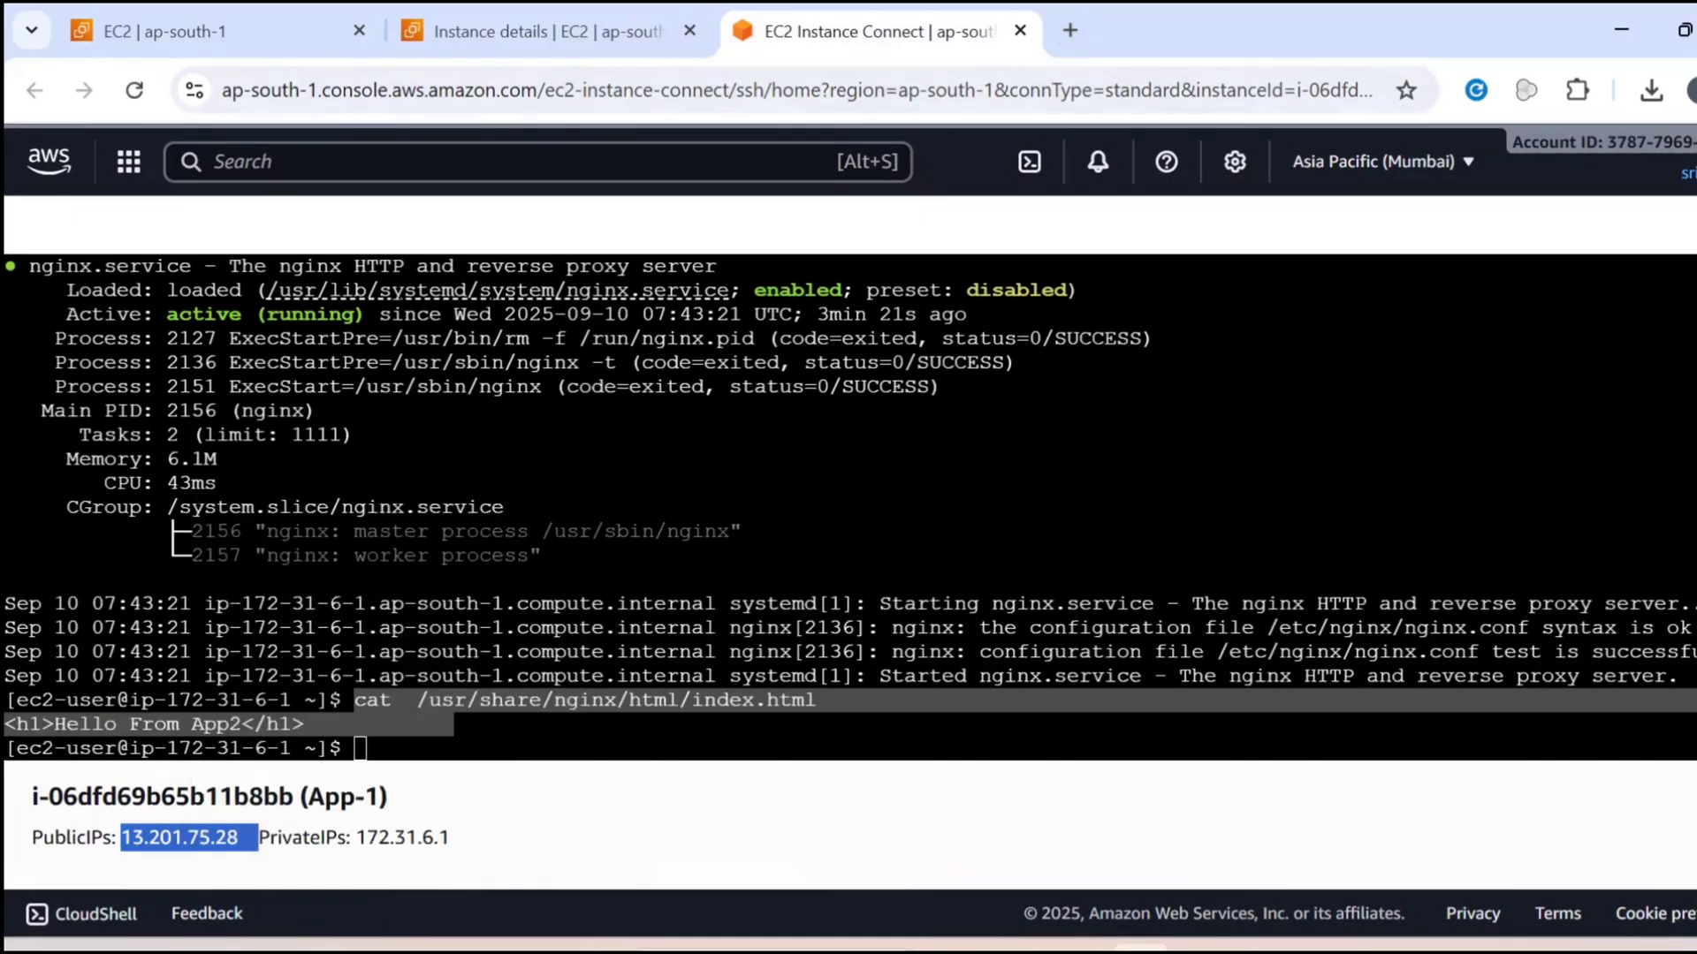
pyautogui.click(1692, 90)
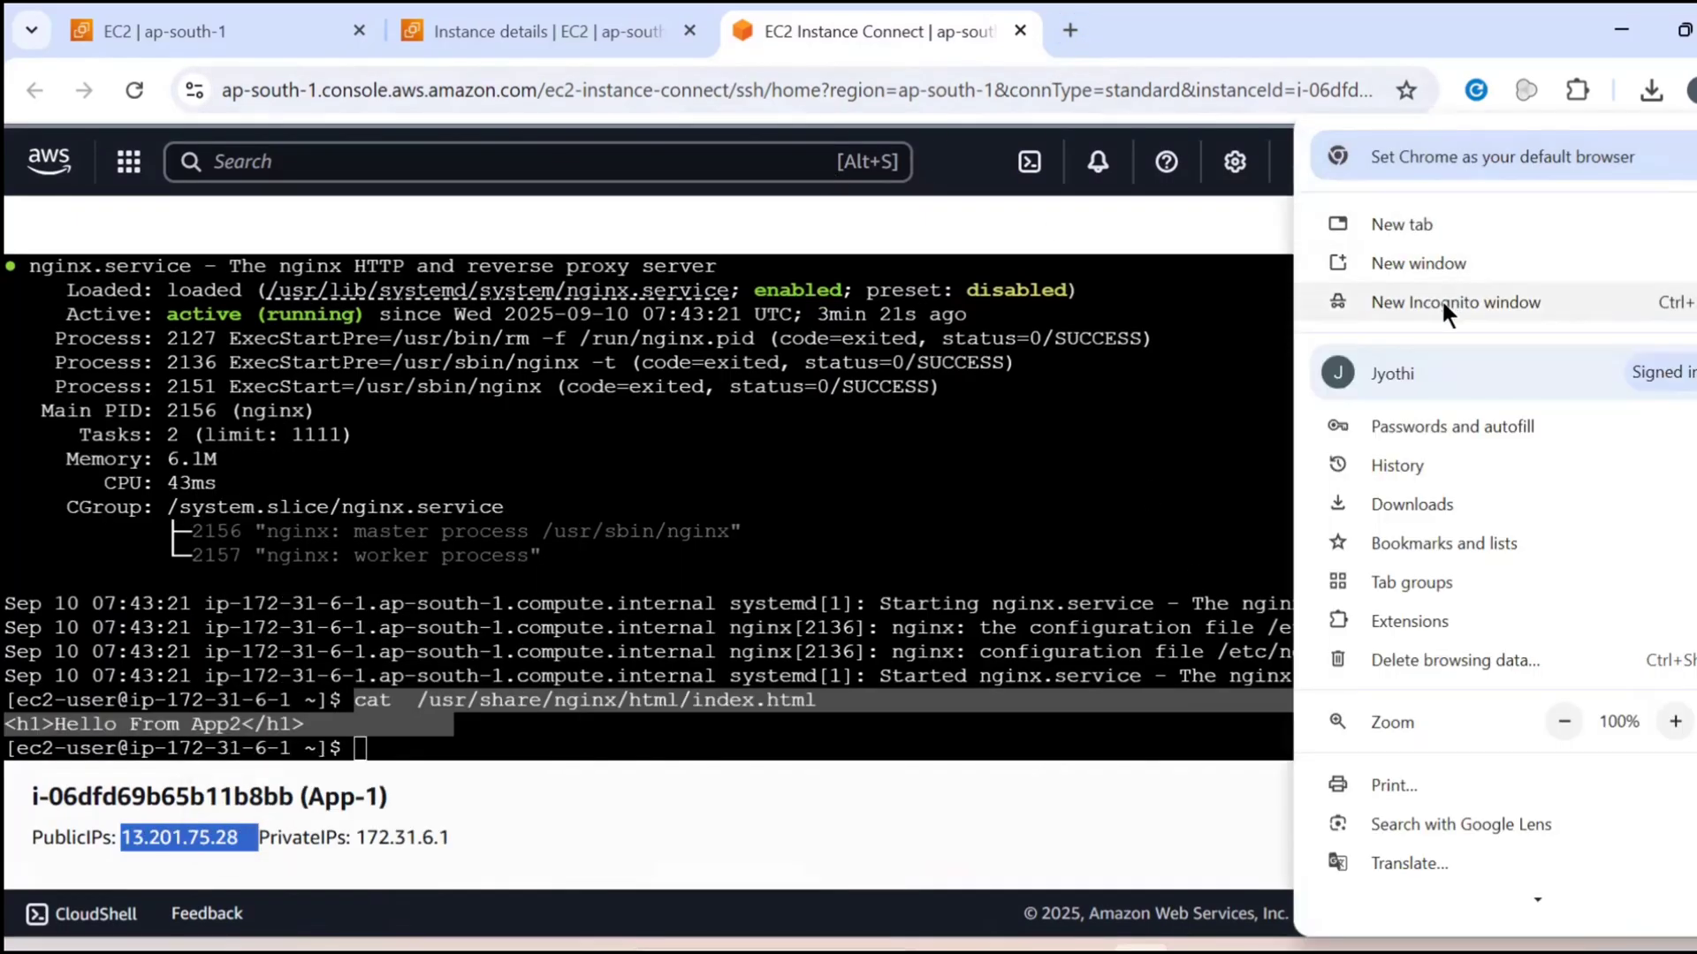
pyautogui.click(1440, 299)
pyautogui.rightClick(707, 96)
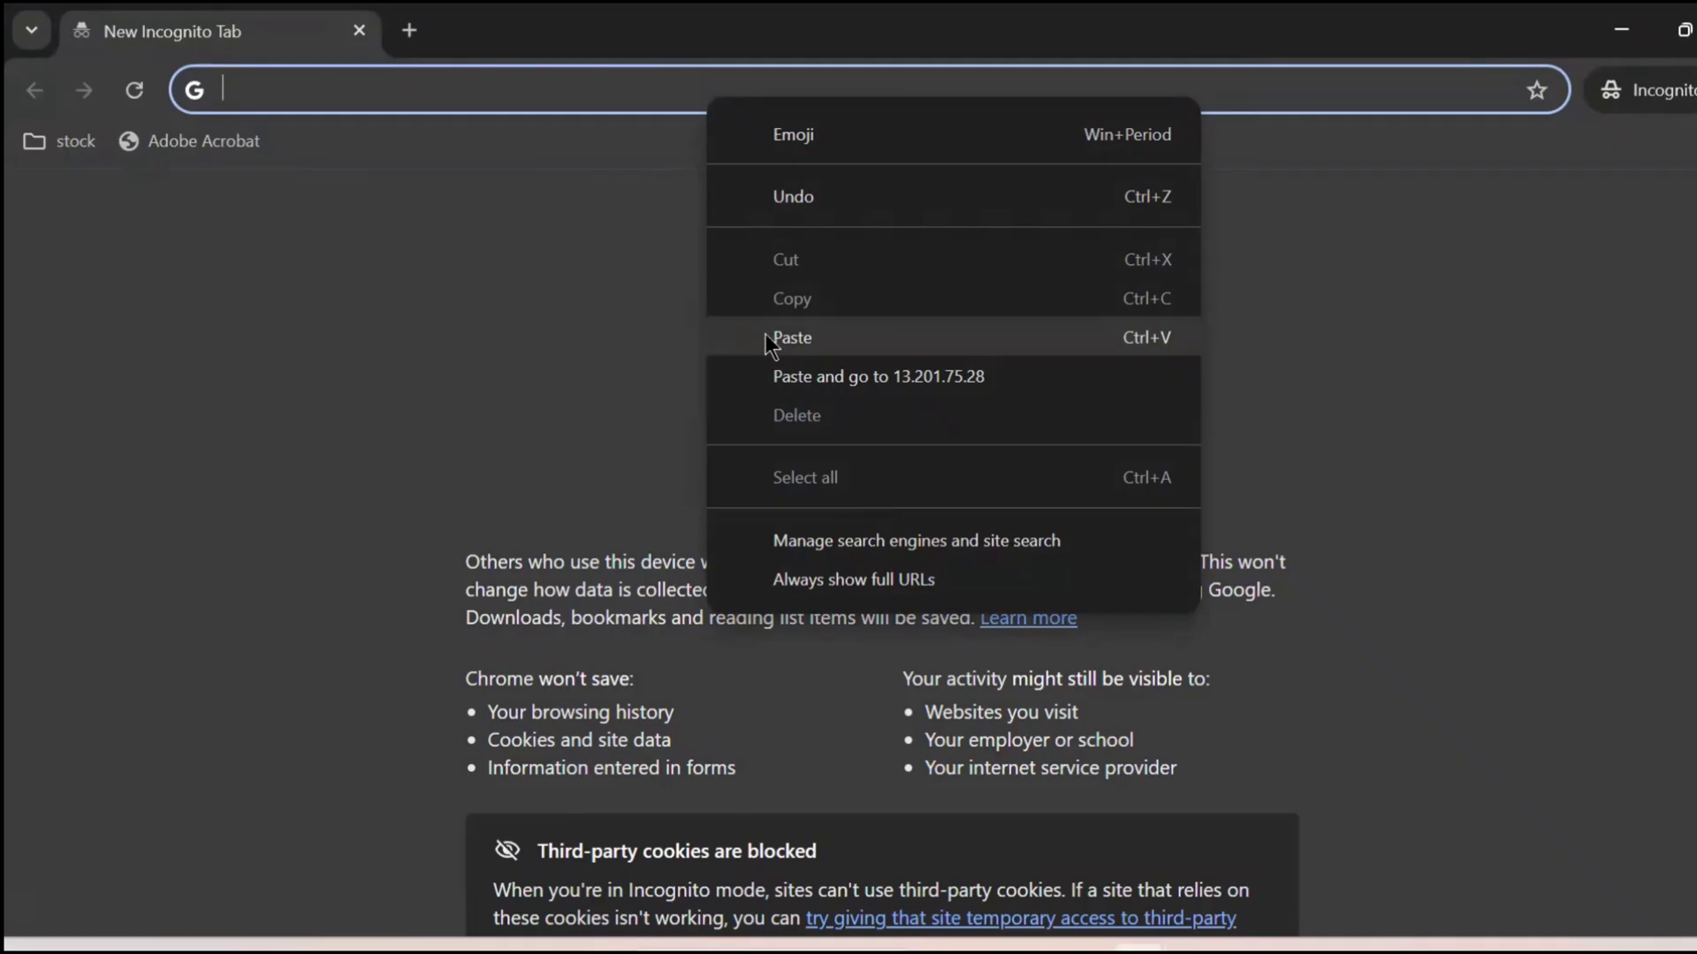
pyautogui.click(762, 333)
pyautogui.press('Return')
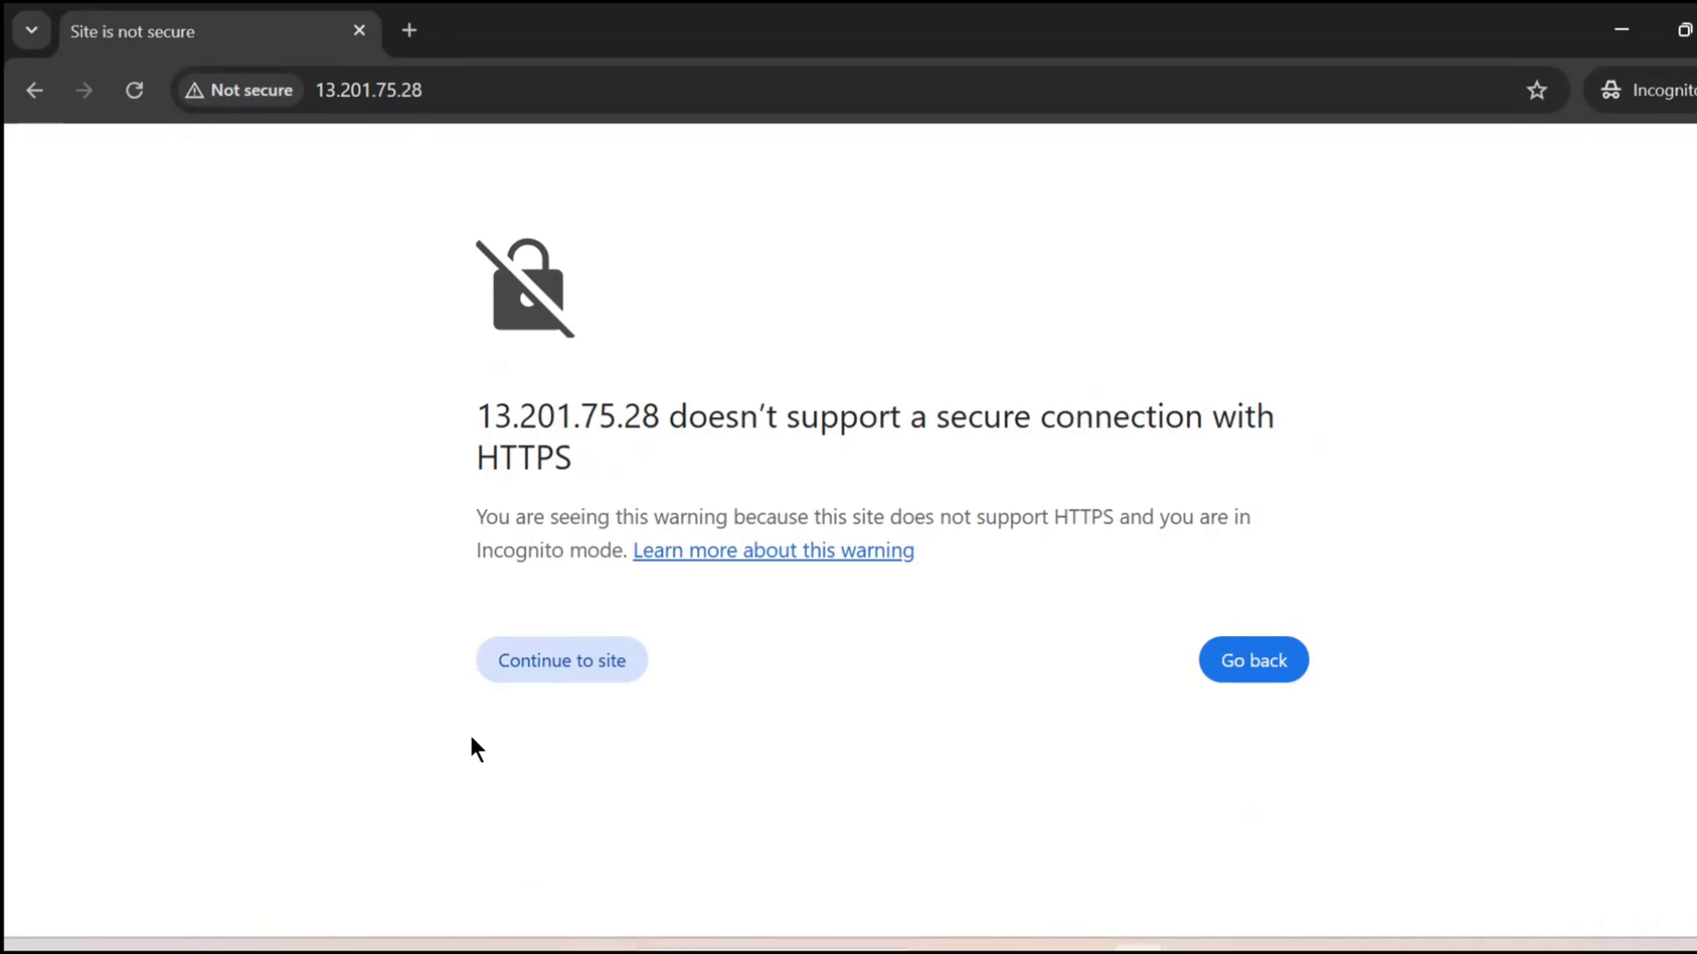
pyautogui.click(575, 663)
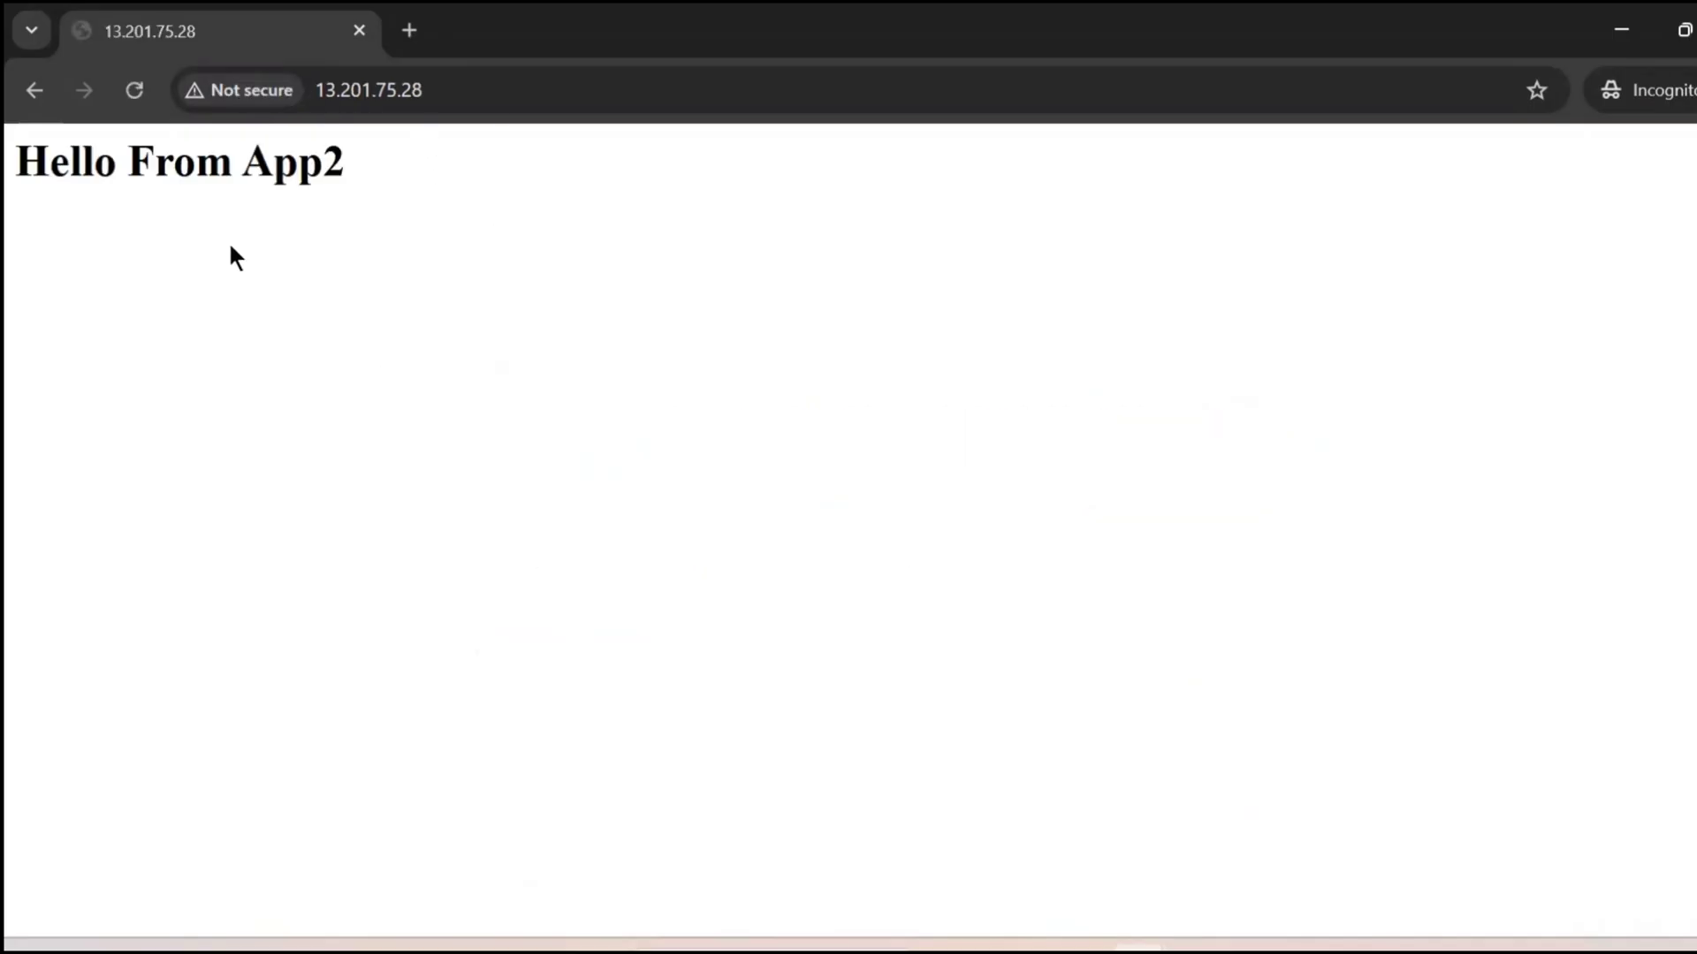
# Check the heading of App-1's web page, then return to its terminal session to compare the instance name
pyautogui.moveTo(15, 164); pyautogui.dragTo(345, 173)
pyautogui.click(342, 174)
pyautogui.moveTo(1140, 948)
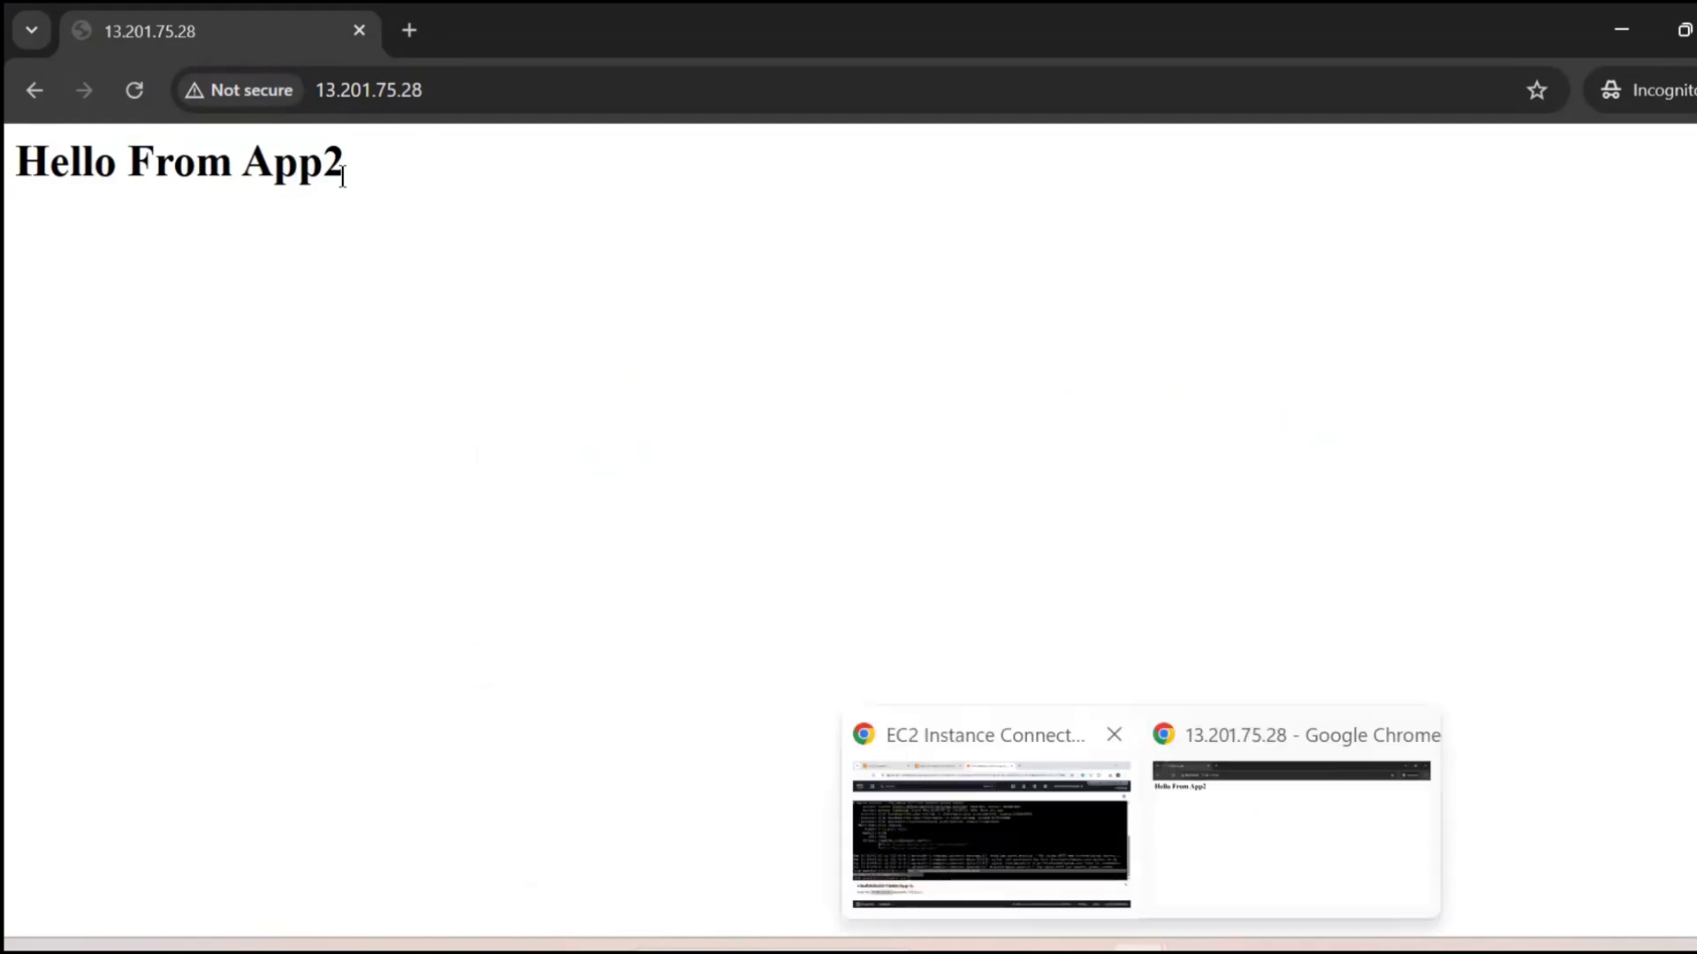
pyautogui.click(989, 813)
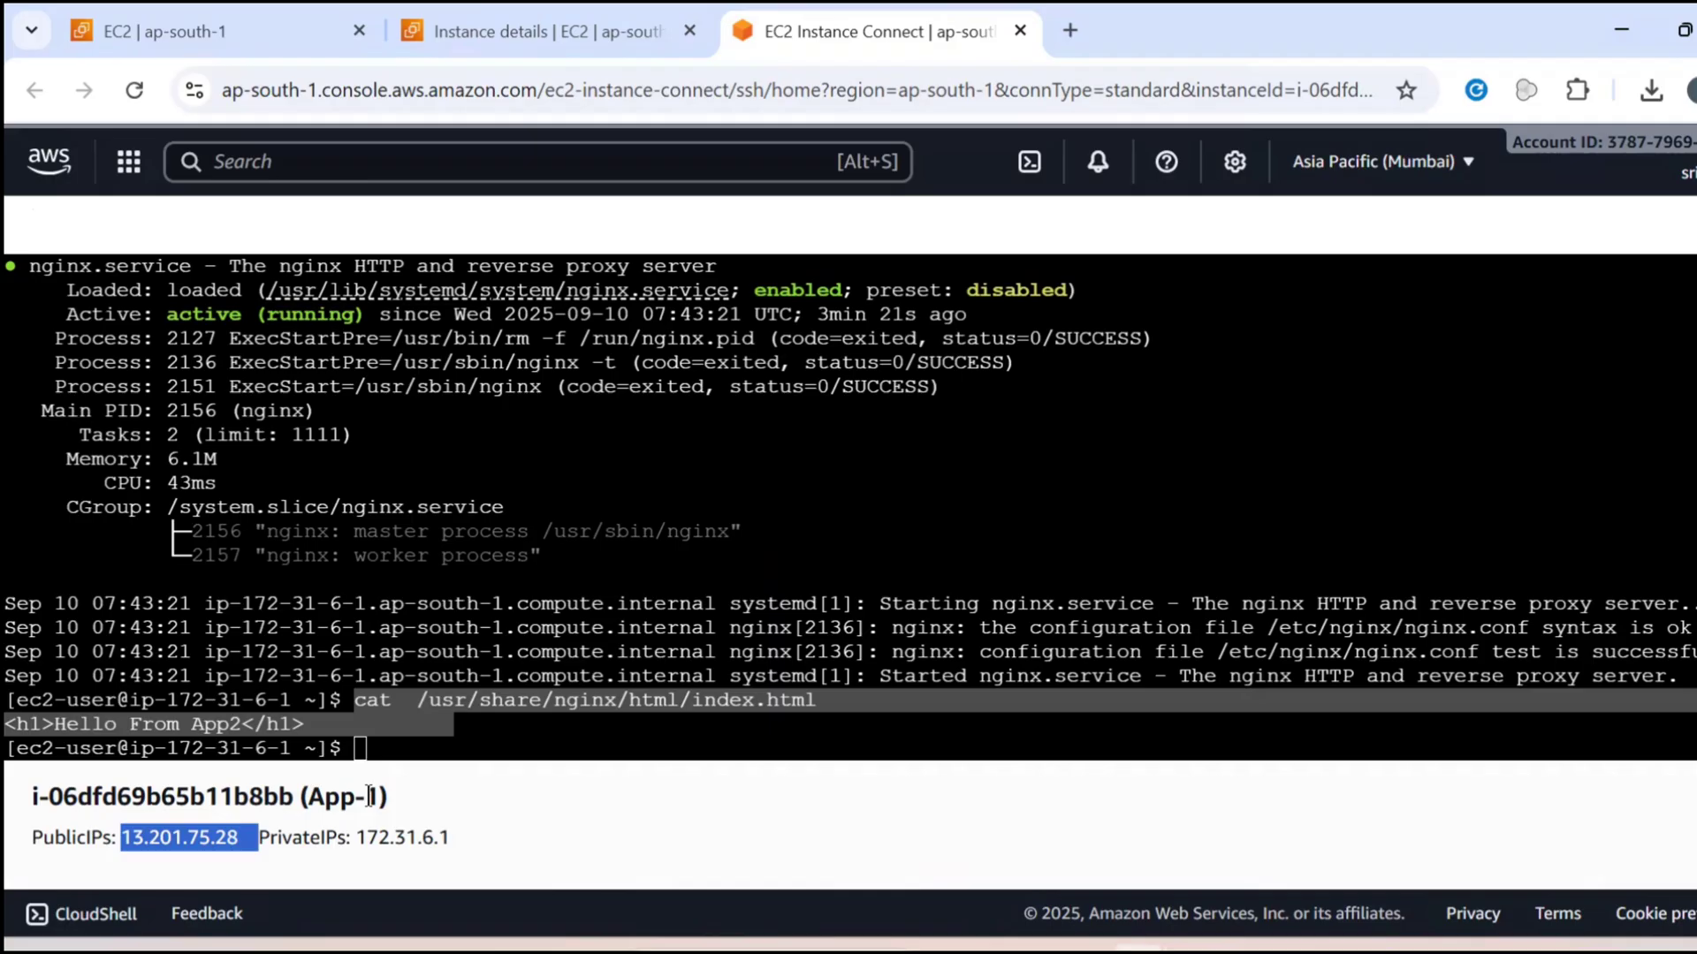
pyautogui.click(356, 797)
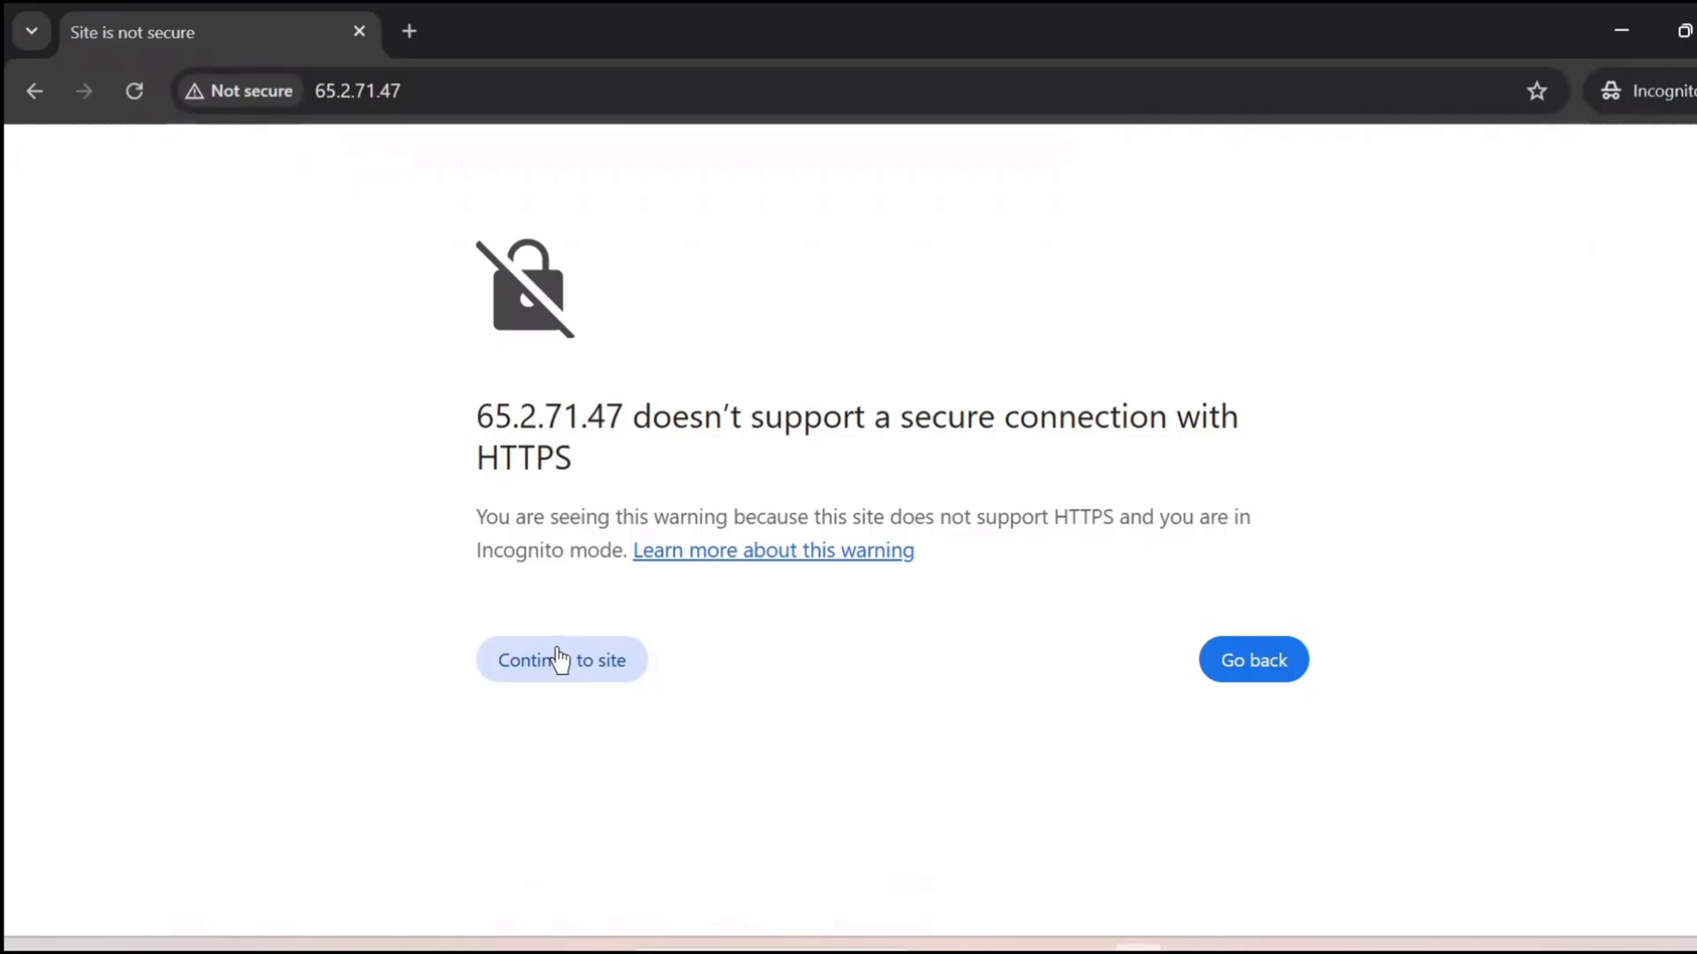
# Continue to App2's non-HTTPS site at 65.2.71.47, check its heading and switch to App-1's terminal session
pyautogui.click(558, 658)
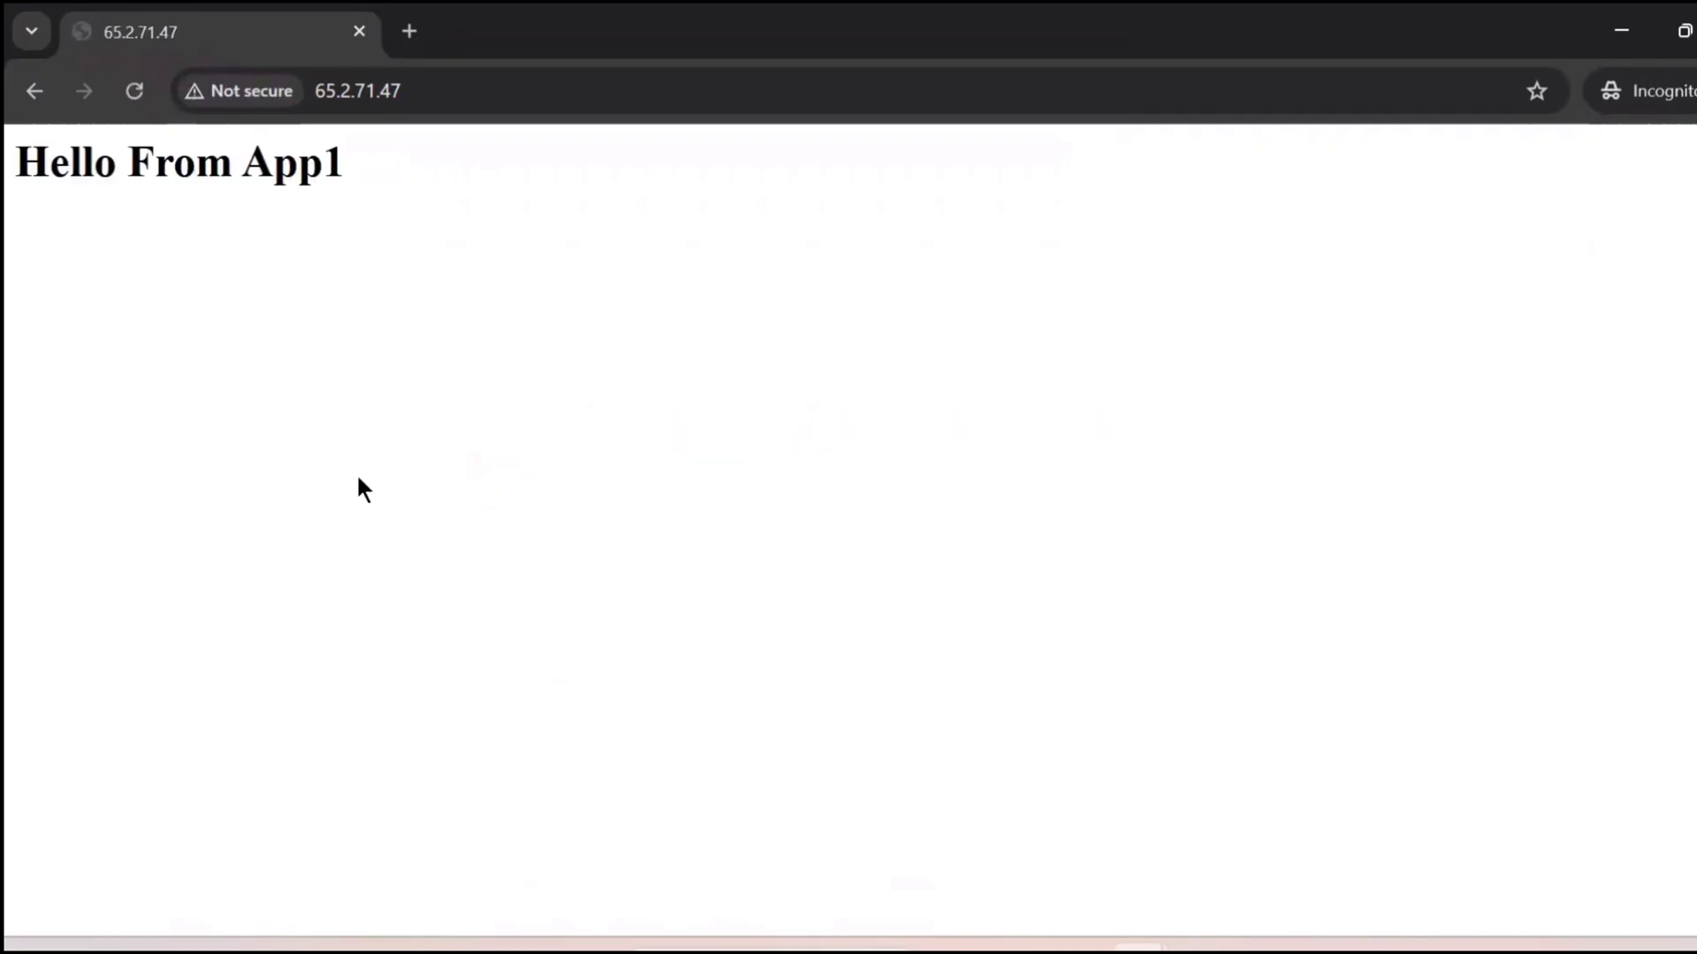
pyautogui.moveTo(16, 166); pyautogui.dragTo(416, 189)
pyautogui.click(390, 198)
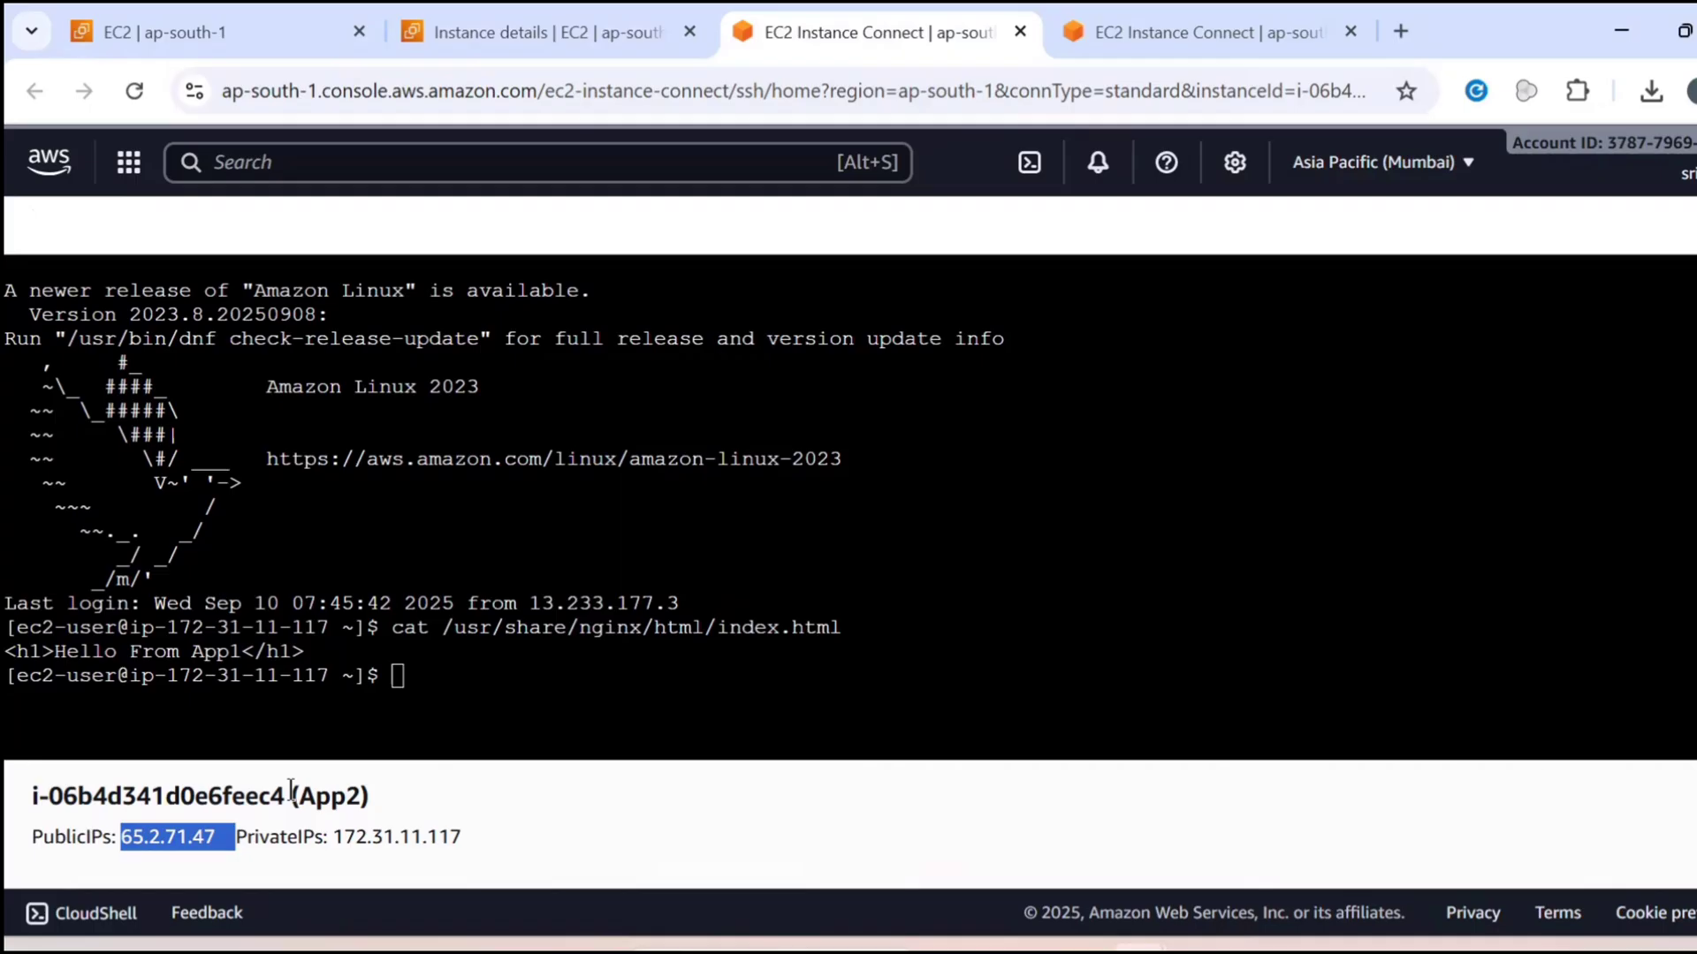
pyautogui.click(1121, 10)
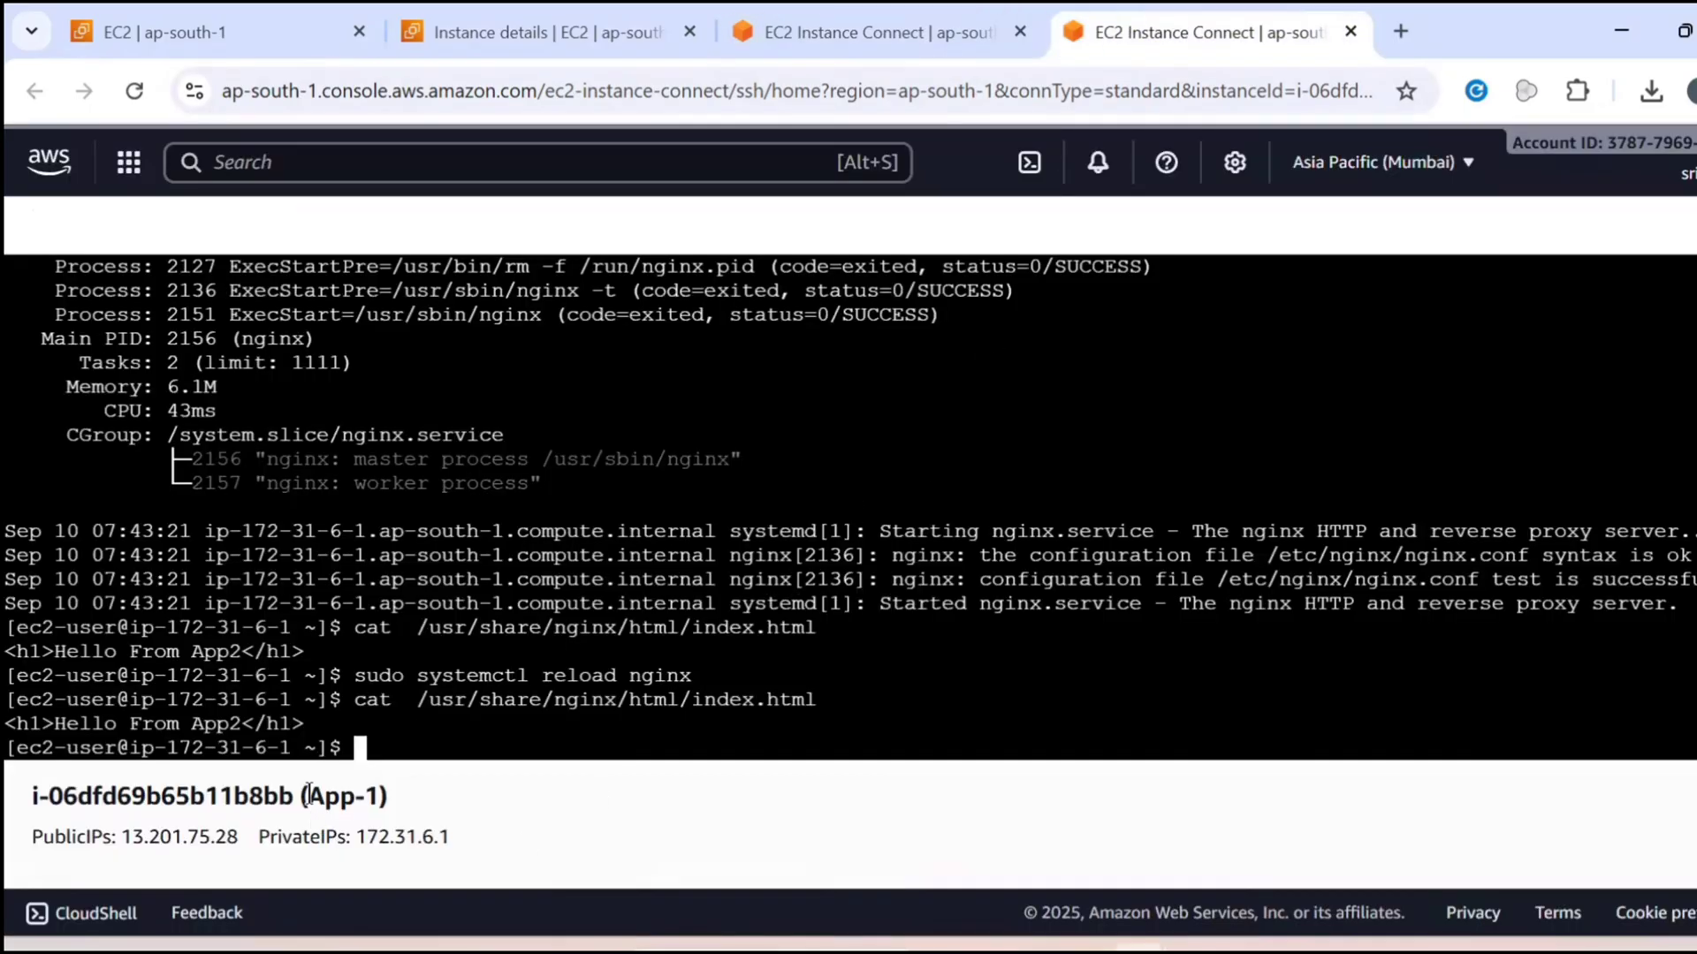